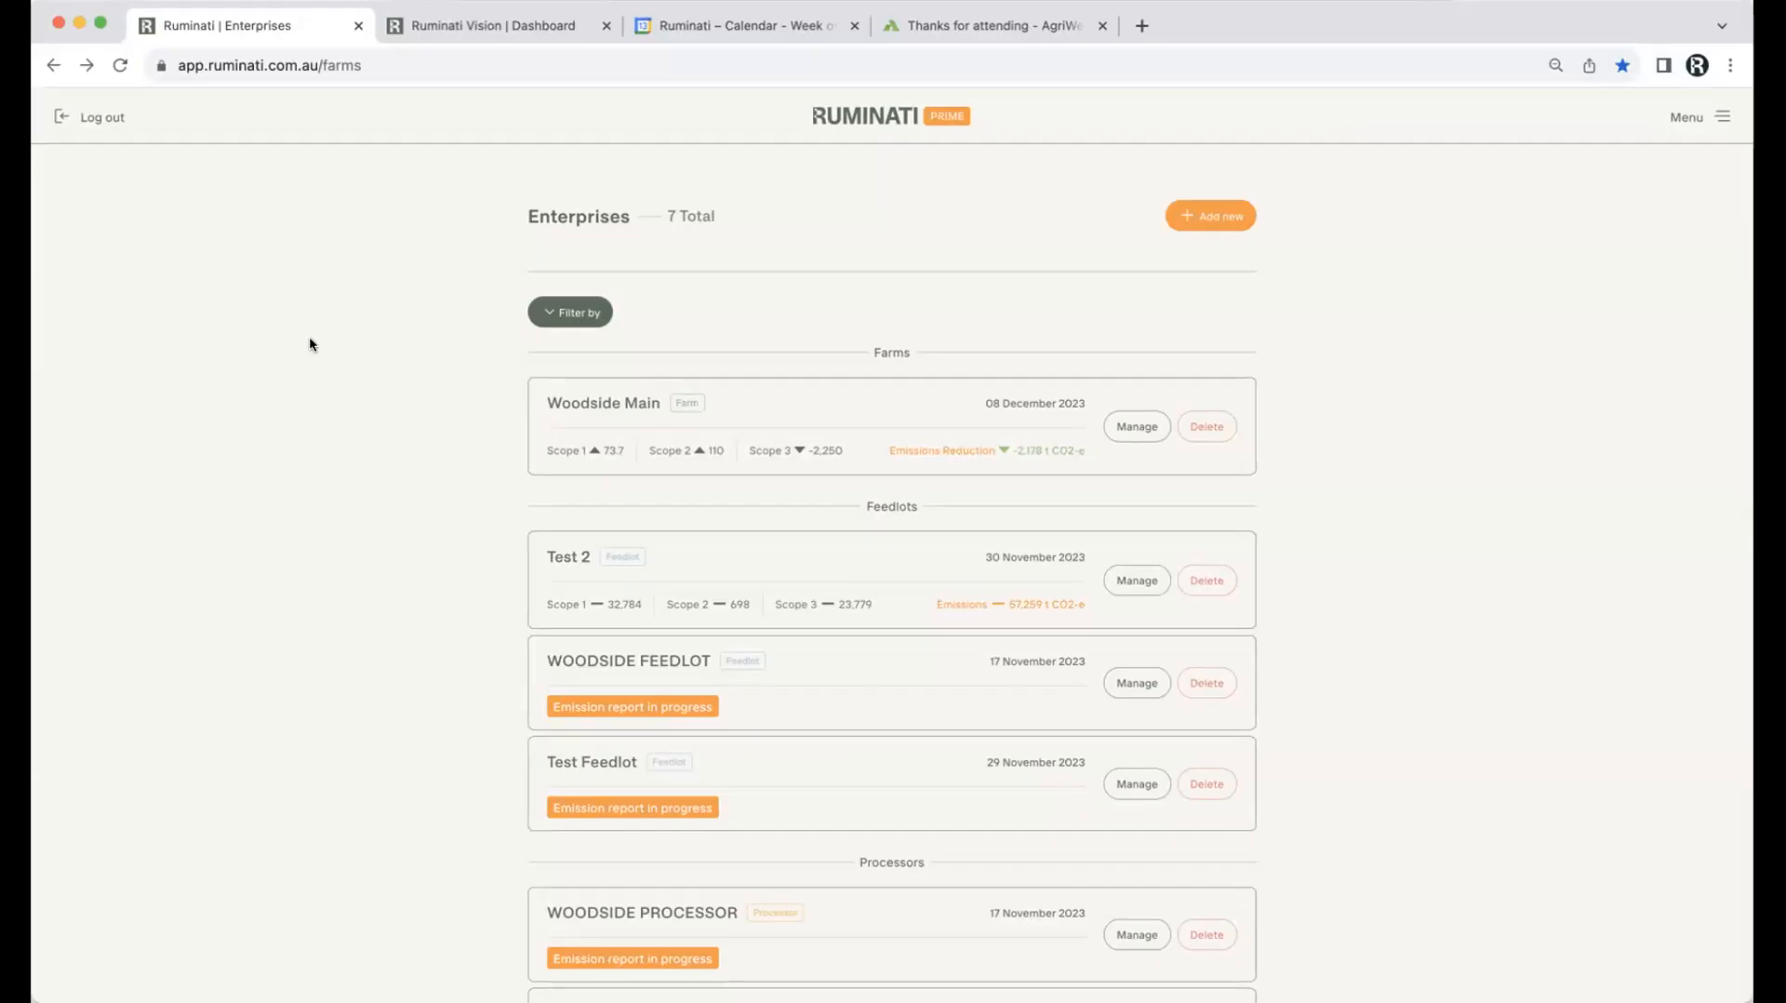
Step: Create a new Farm enterprise, enter Woodside as the property name and tick a farming type
{"action": "left_click", "coordinate": [1219, 220]}
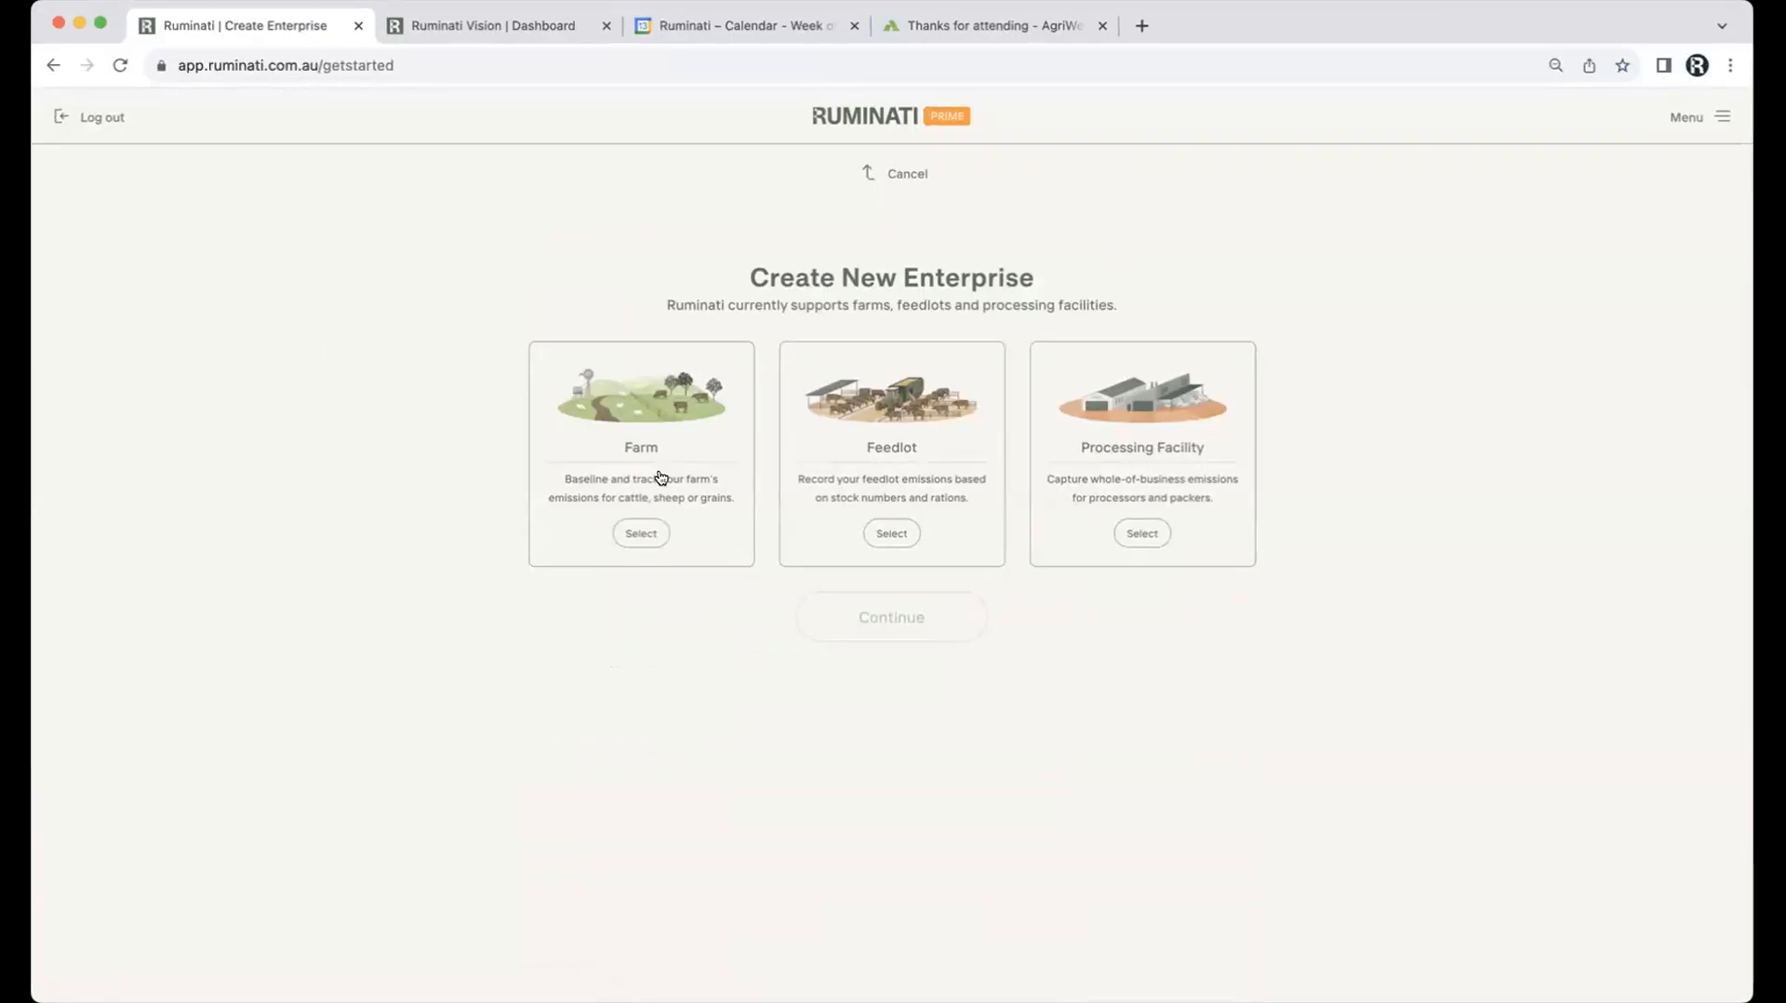
{"action": "left_click", "coordinate": [642, 532]}
{"action": "left_click", "coordinate": [850, 614]}
{"action": "left_click", "coordinate": [650, 332]}
{"action": "type", "text": "Woodside"}
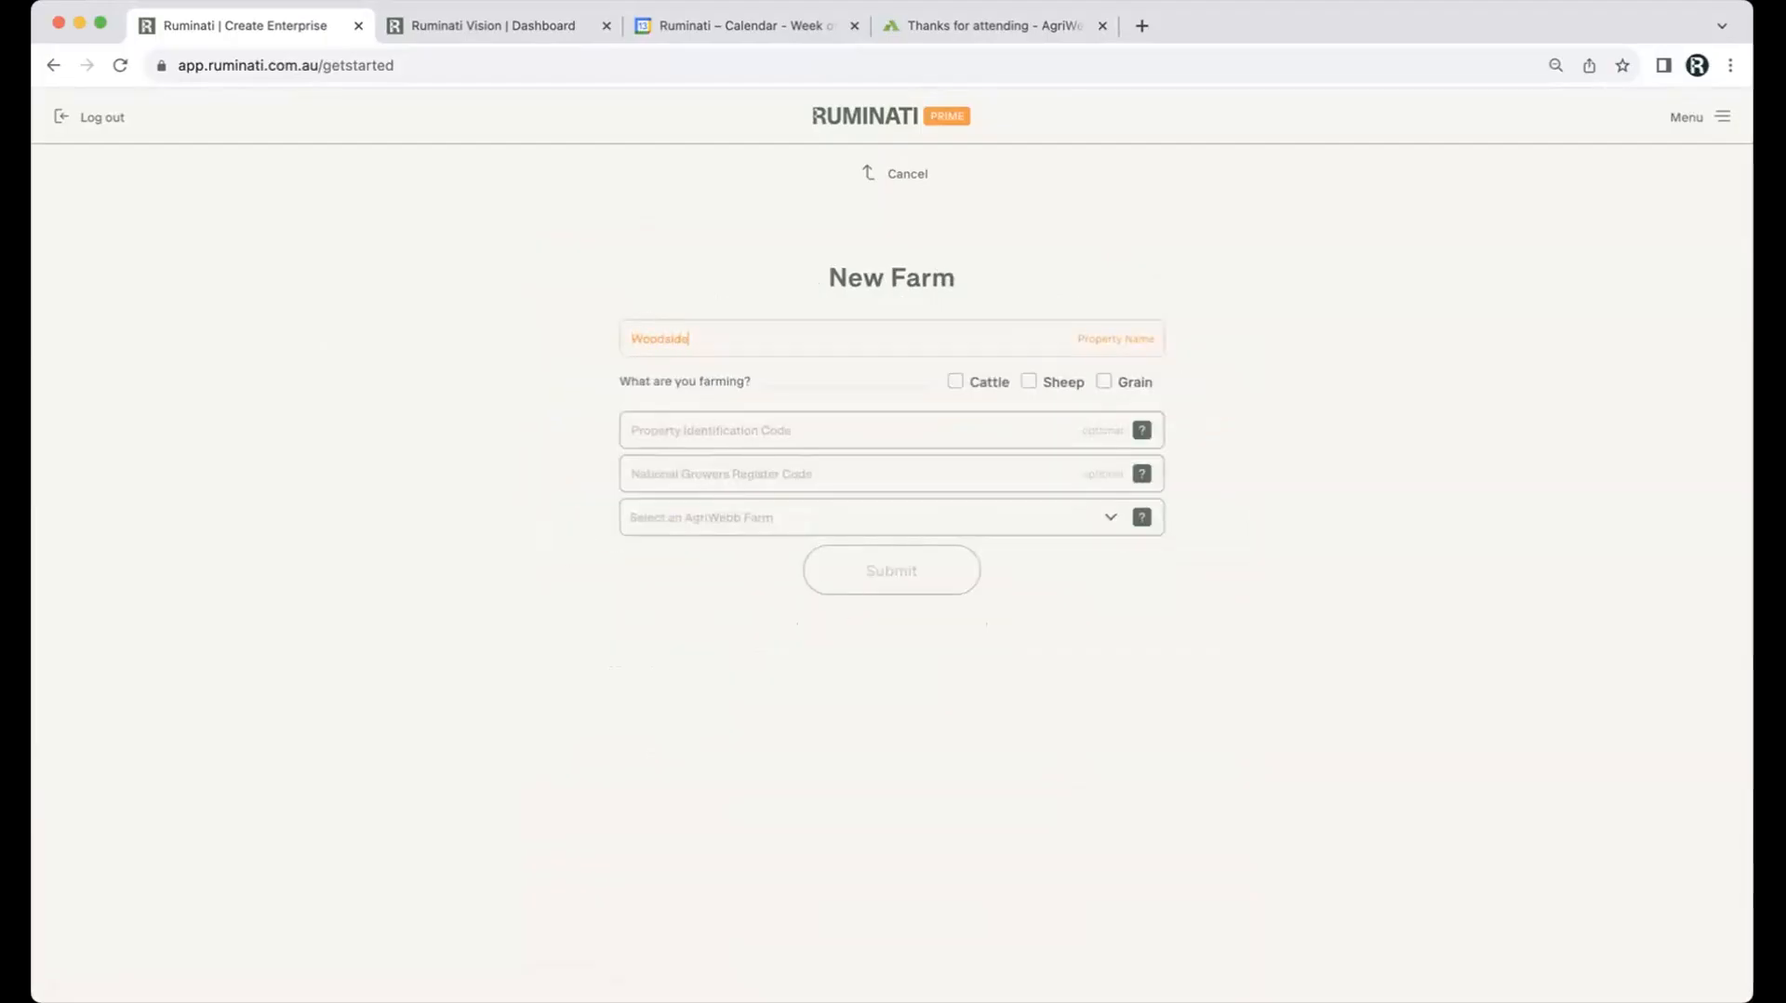
{"action": "left_click", "coordinate": [955, 385]}
Step: Set the farming type to Cattle only, clearing Sheep and Grain
{"action": "left_click", "coordinate": [1025, 382]}
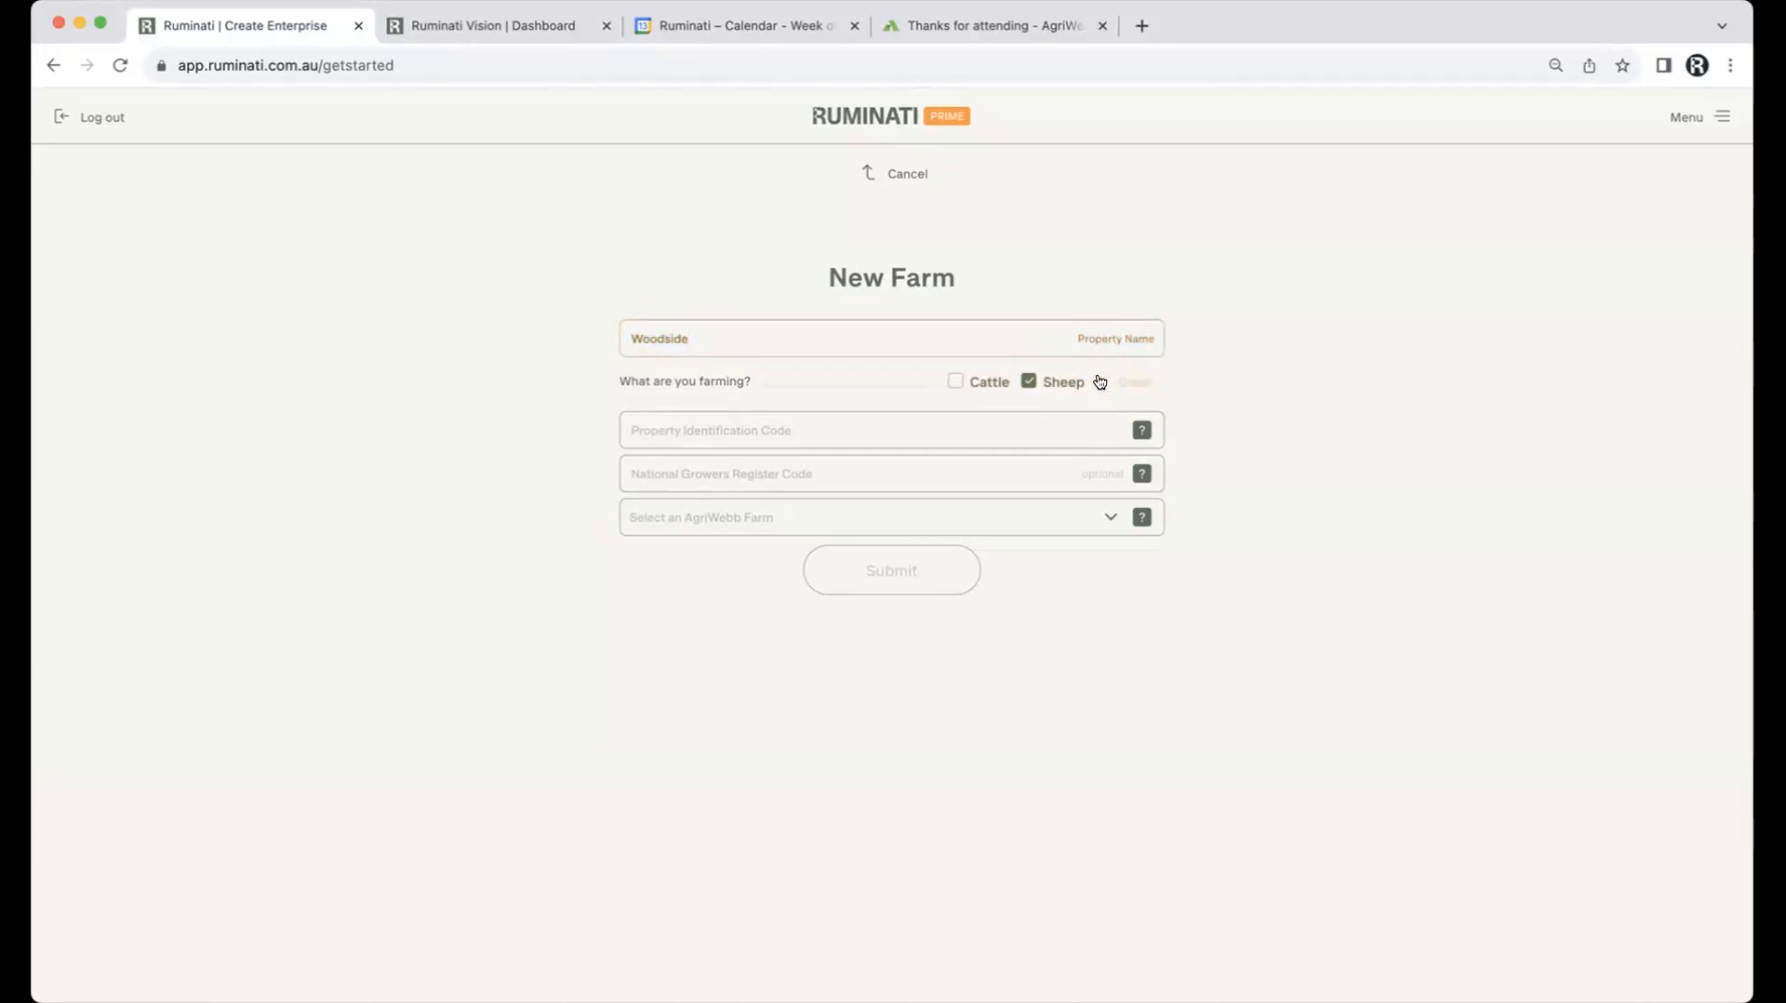
{"action": "left_click", "coordinate": [1101, 382]}
{"action": "left_click", "coordinate": [1019, 383]}
{"action": "left_click", "coordinate": [1028, 381]}
{"action": "left_click", "coordinate": [1103, 381]}
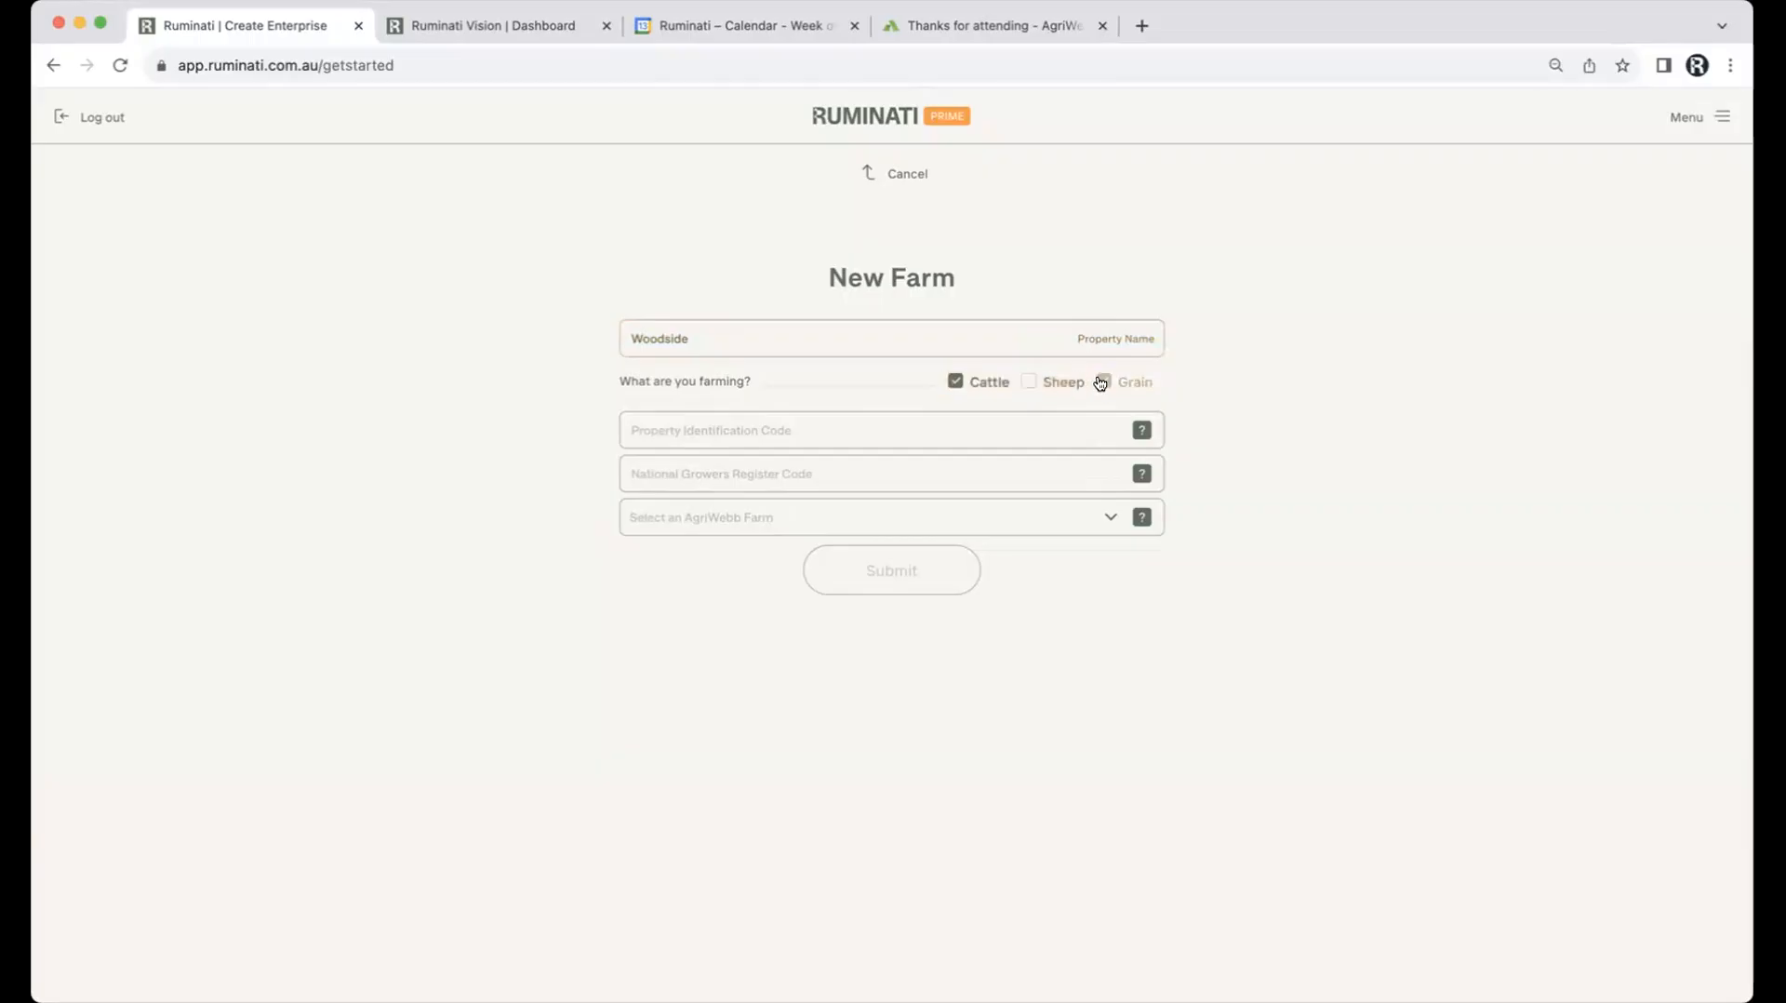
Step: Enter the property identification code, leave AgriWebb Farm unlinked, and submit the farm details
{"action": "left_click", "coordinate": [834, 444]}
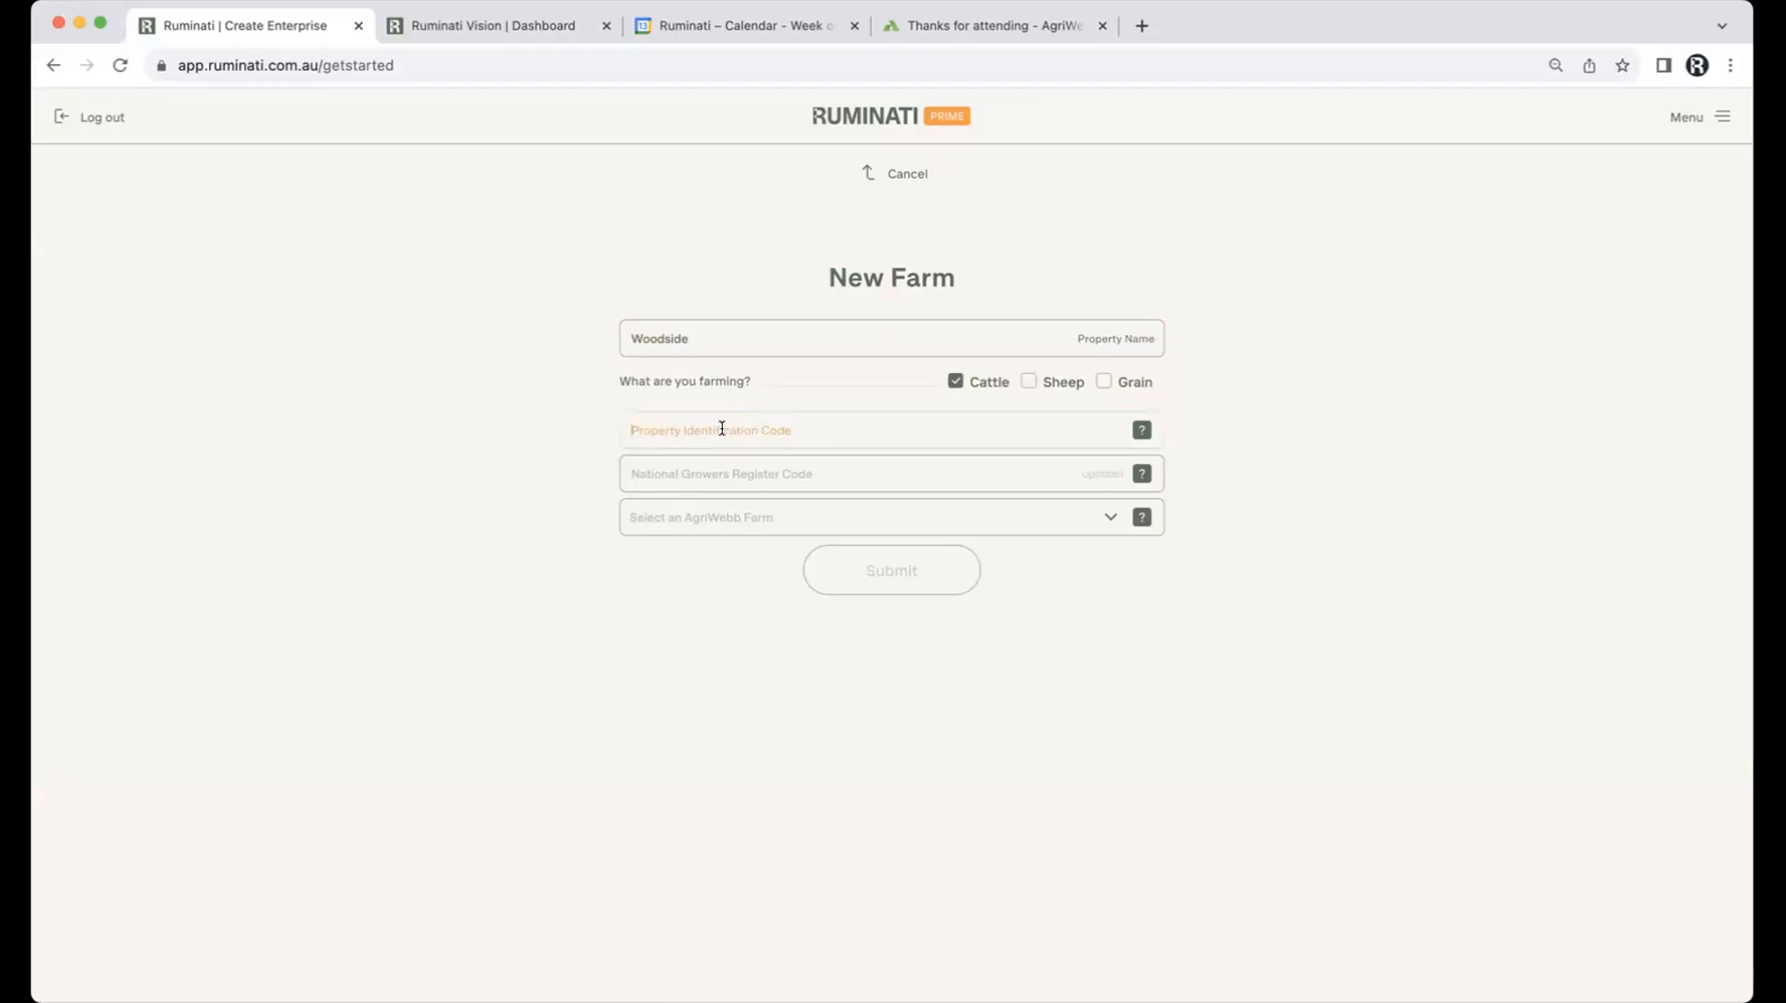
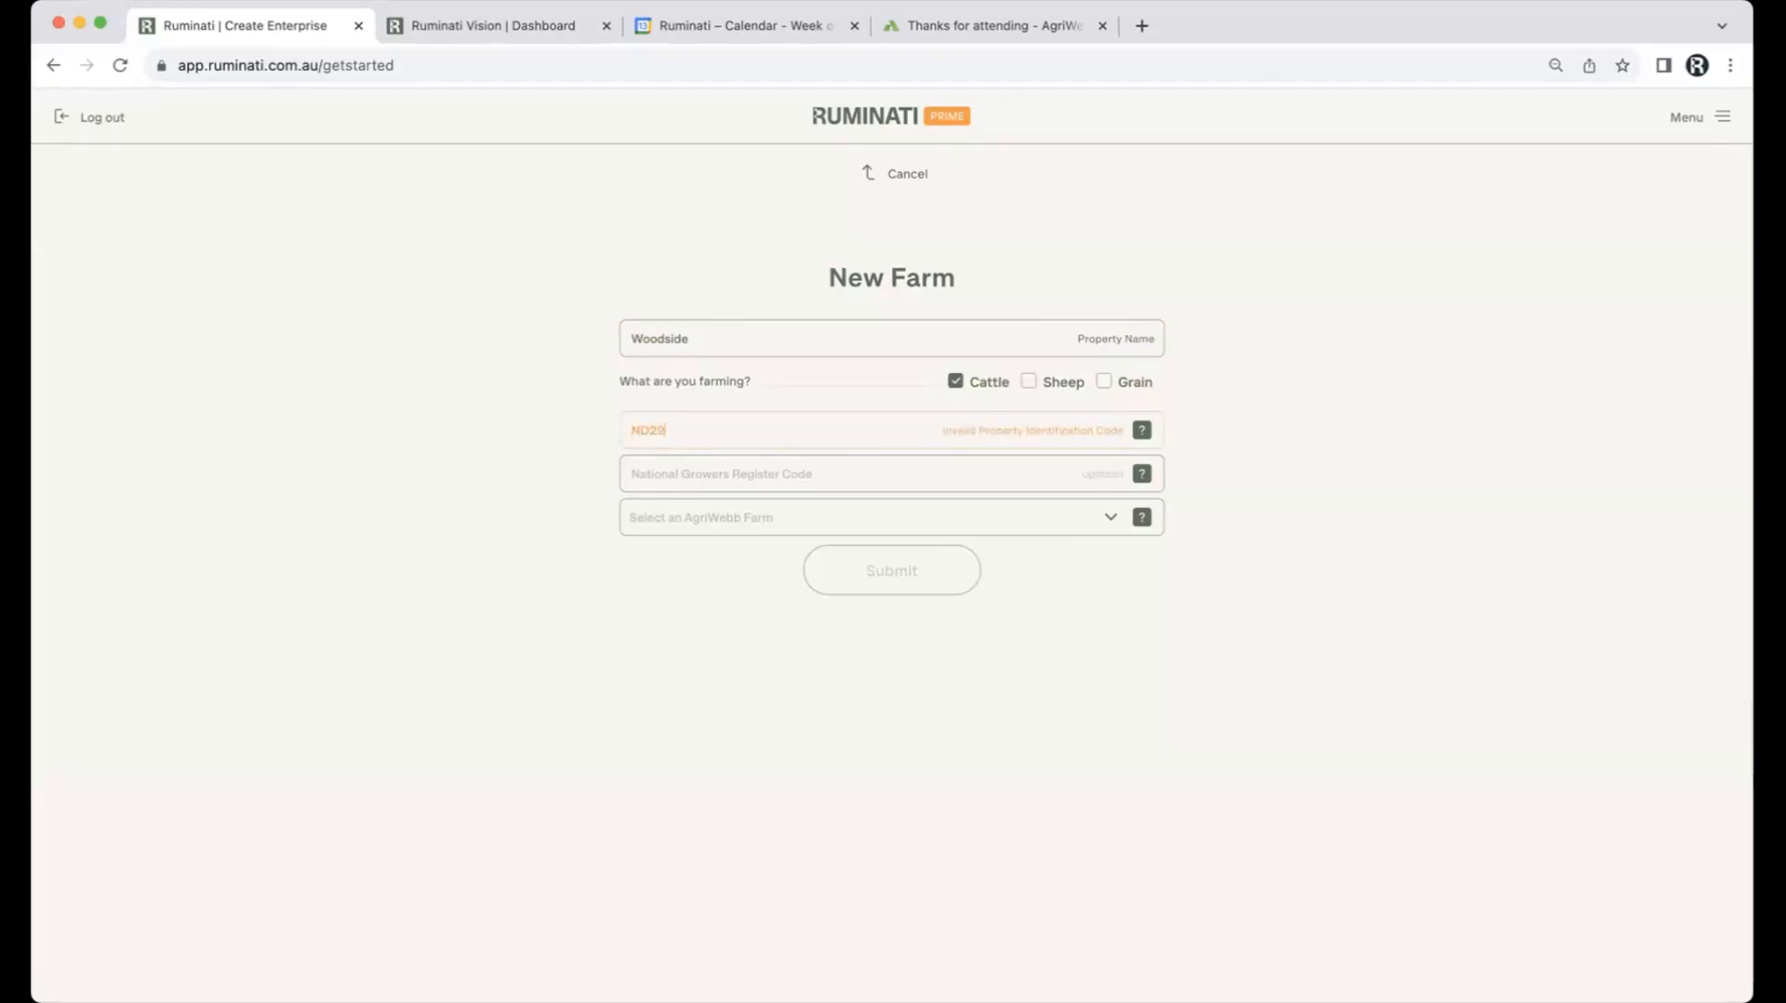
{"action": "left_click", "coordinate": [731, 481]}
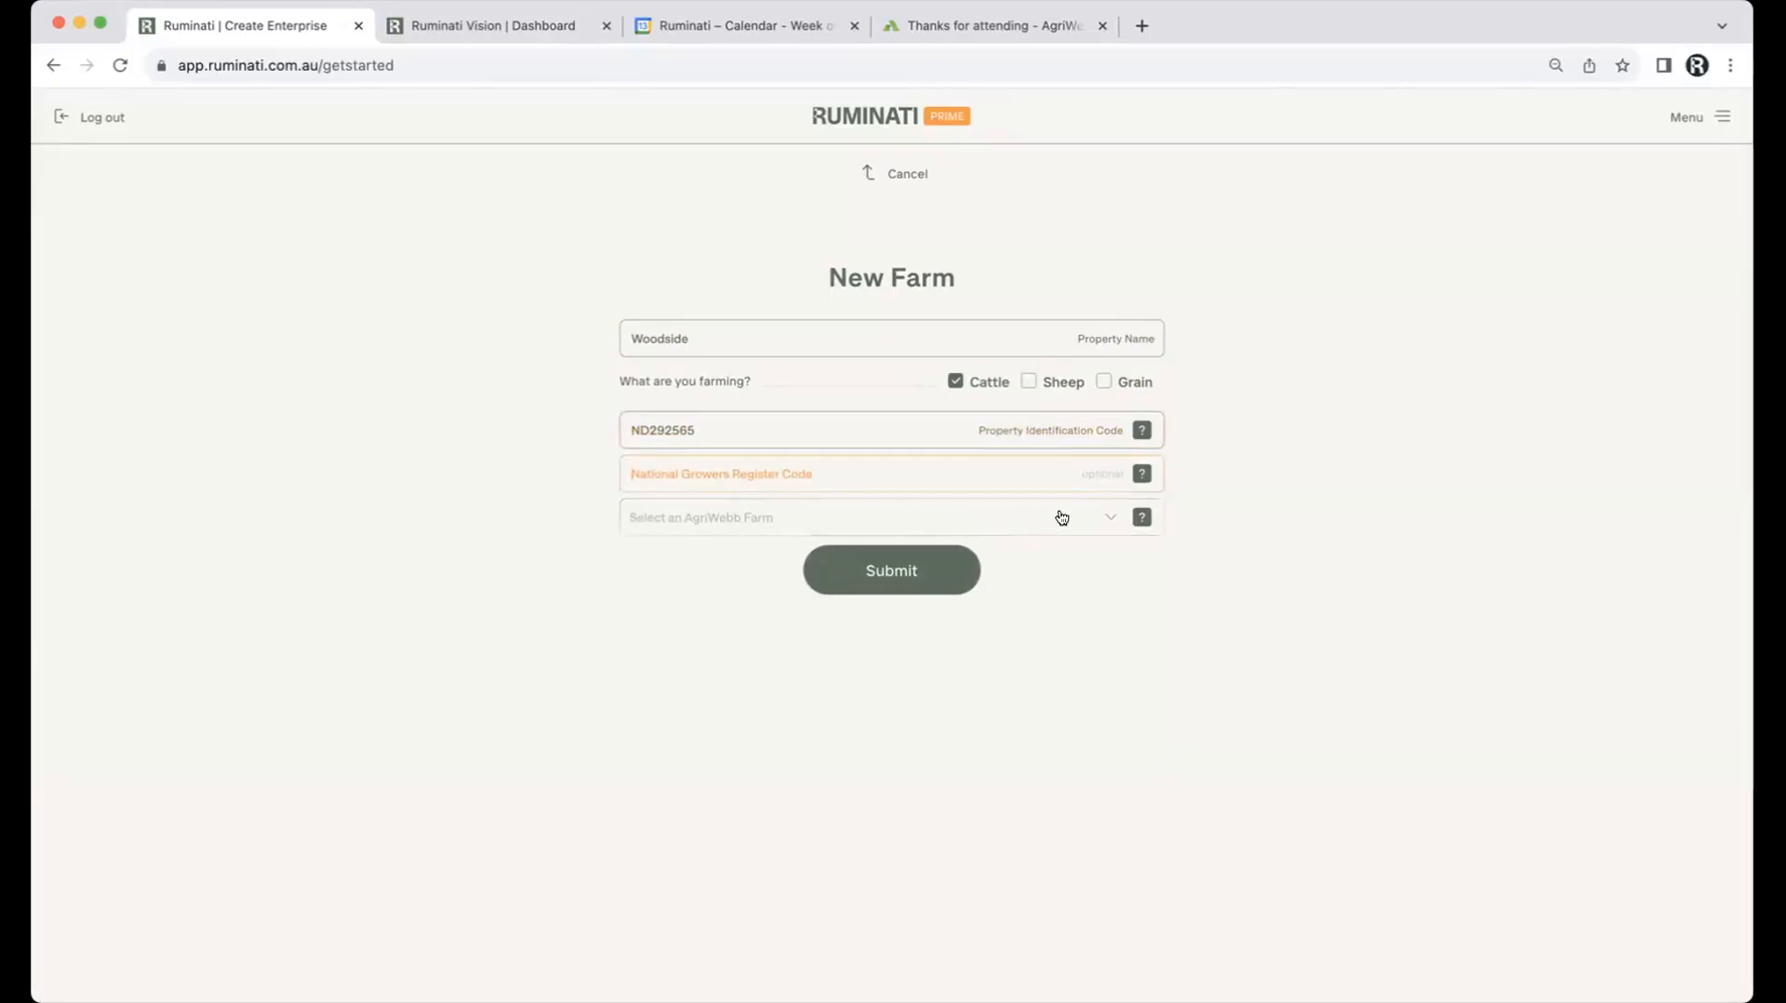
{"action": "left_click", "coordinate": [1109, 515]}
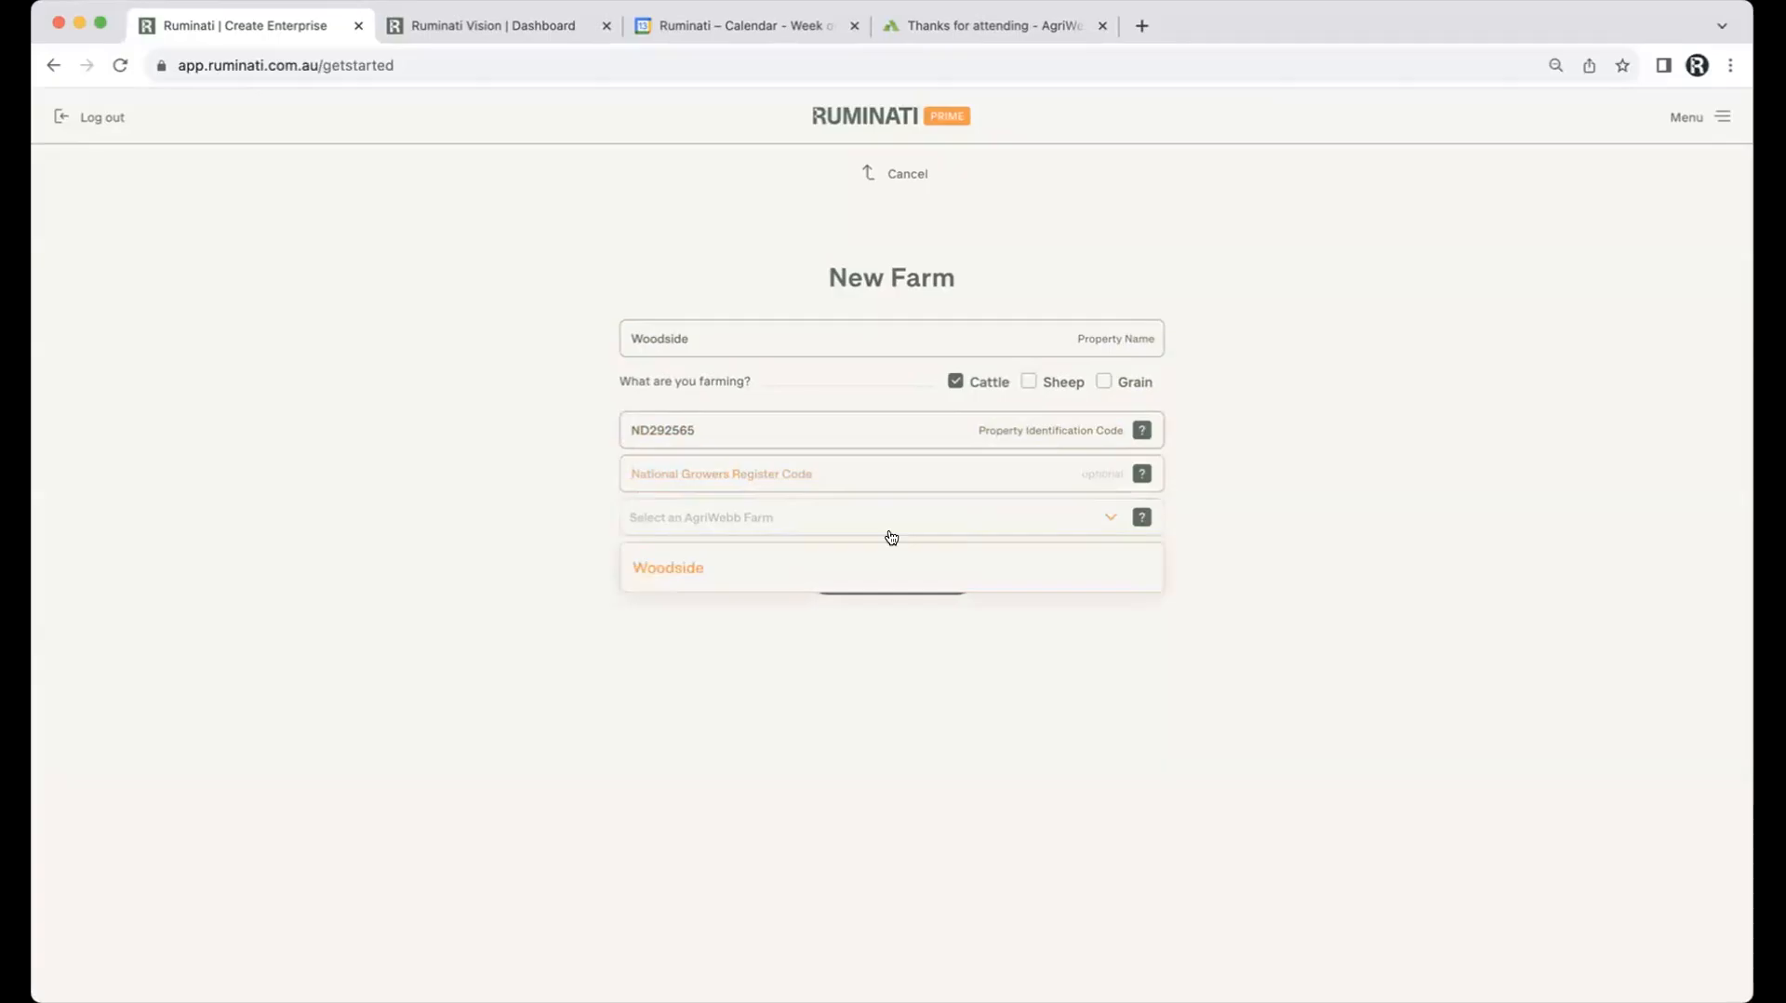
{"action": "left_click", "coordinate": [697, 518]}
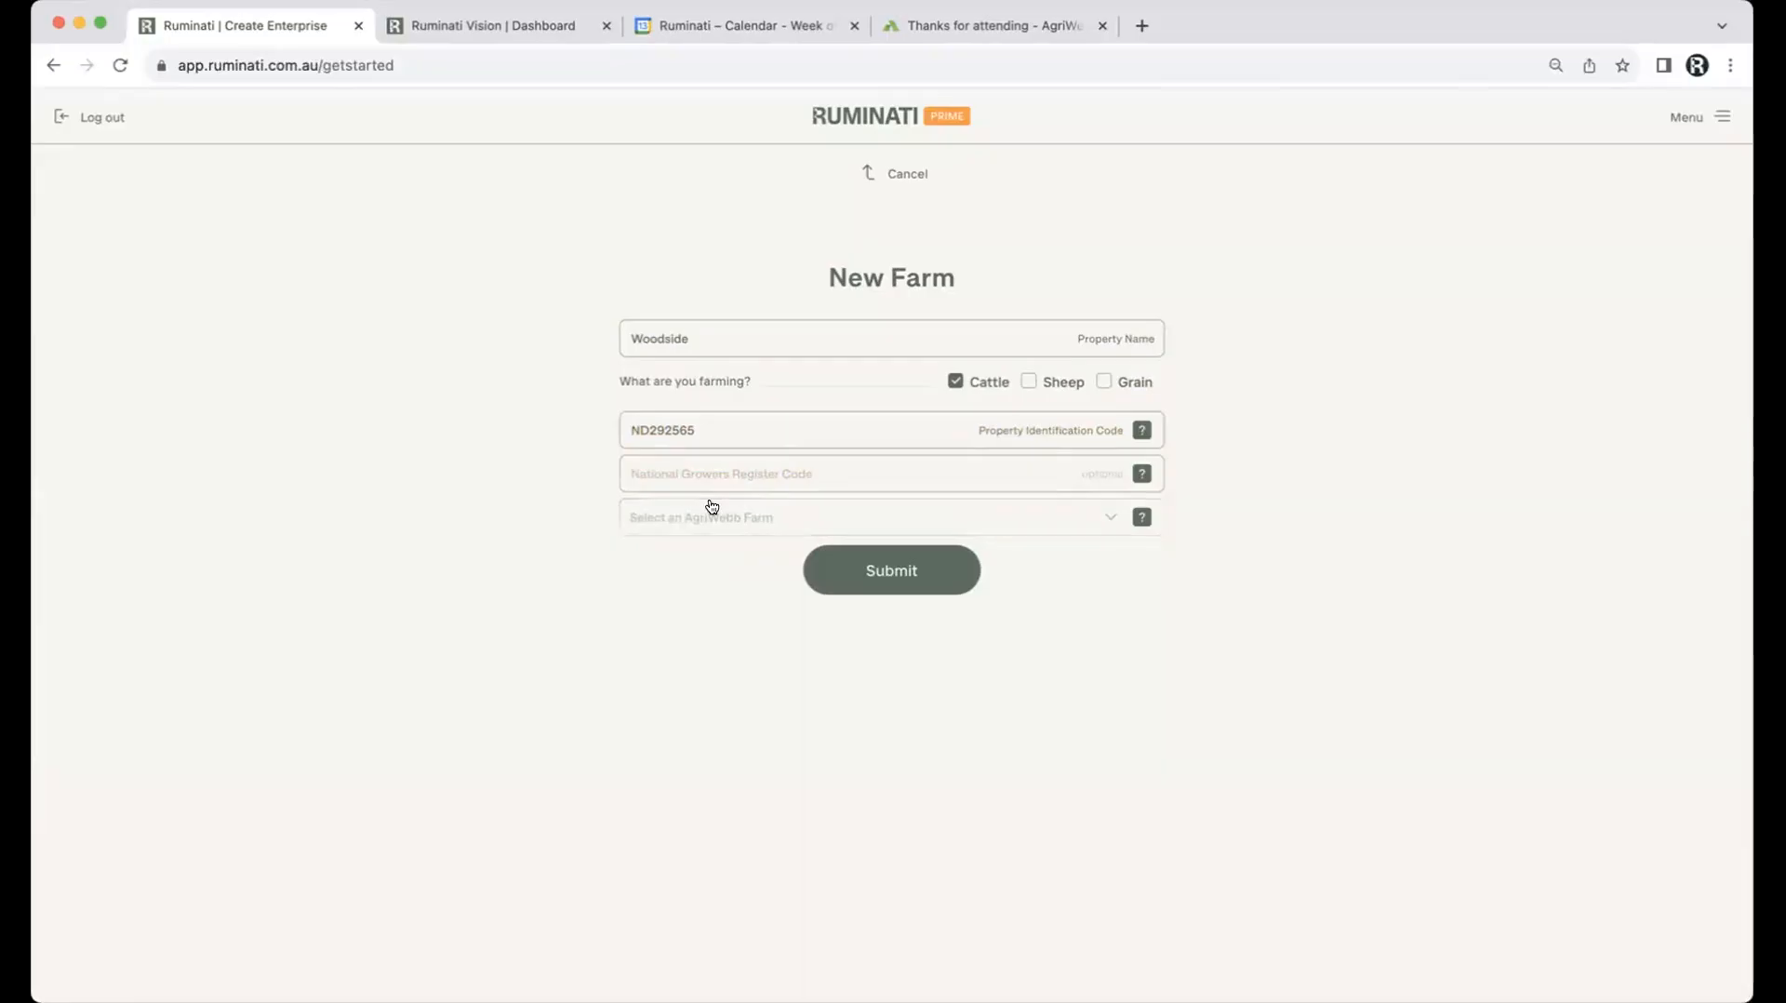
{"action": "left_click", "coordinate": [891, 571]}
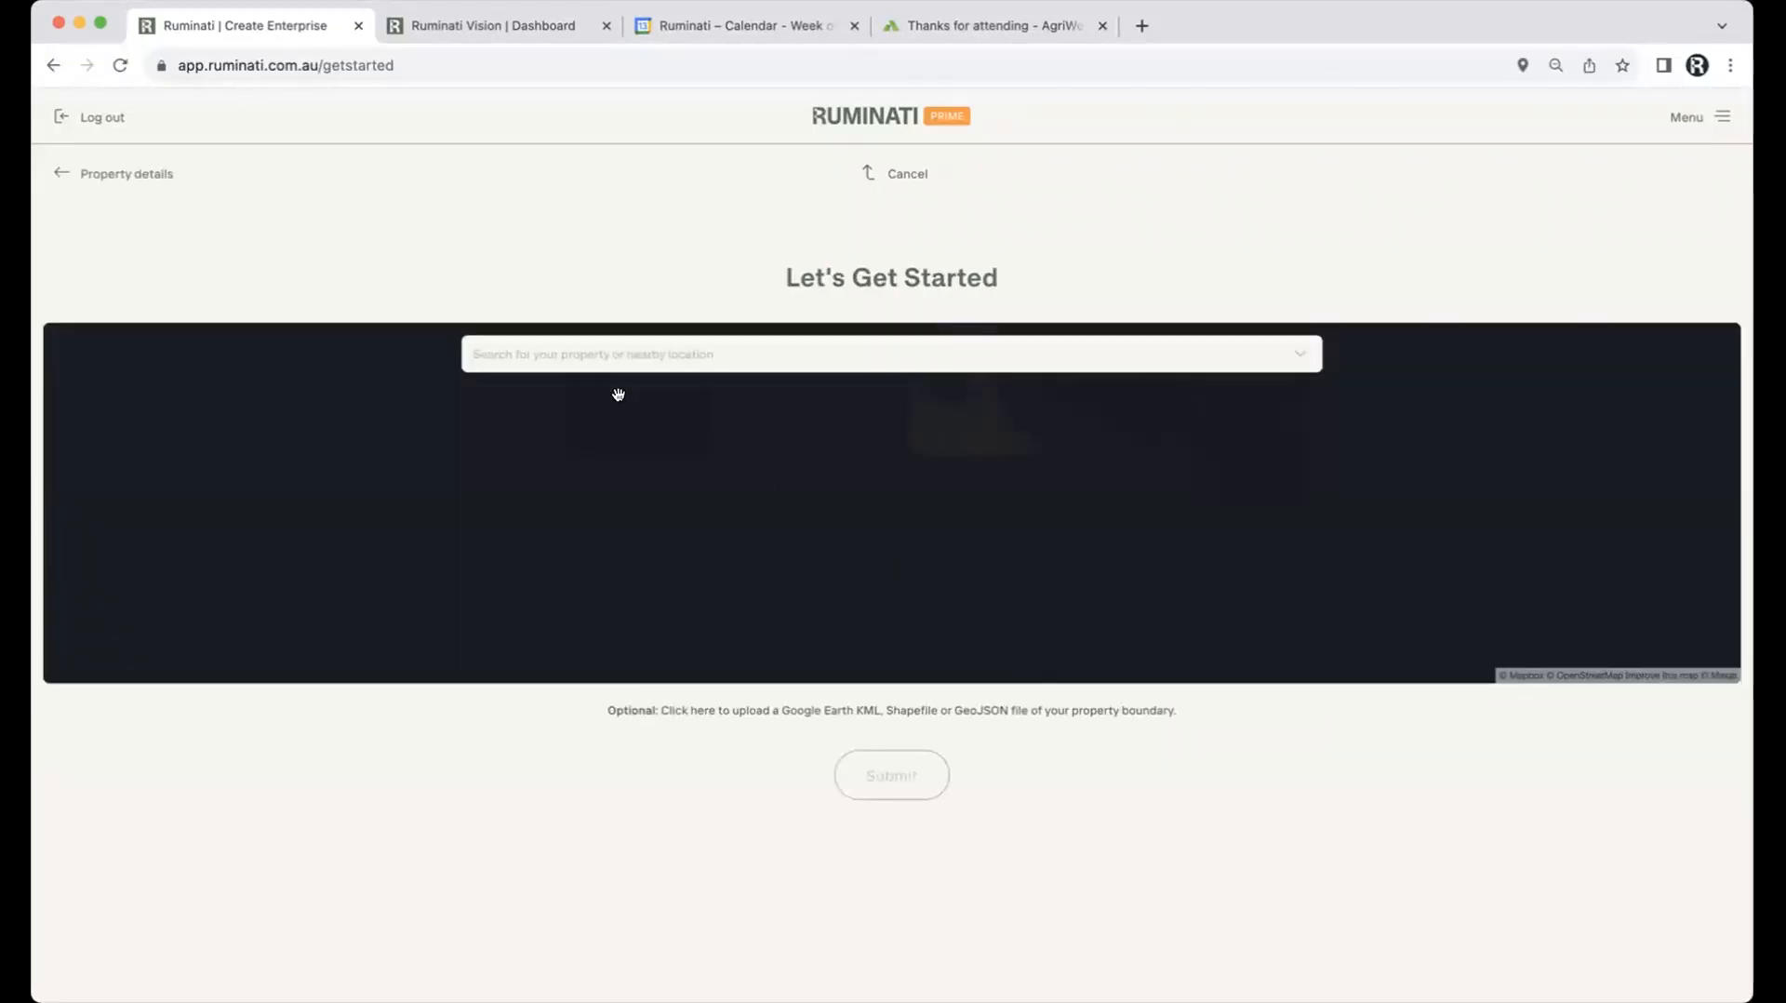
Step: Locate the property on the map as Woodside, Adjungbilly NSW
{"action": "left_click", "coordinate": [550, 356]}
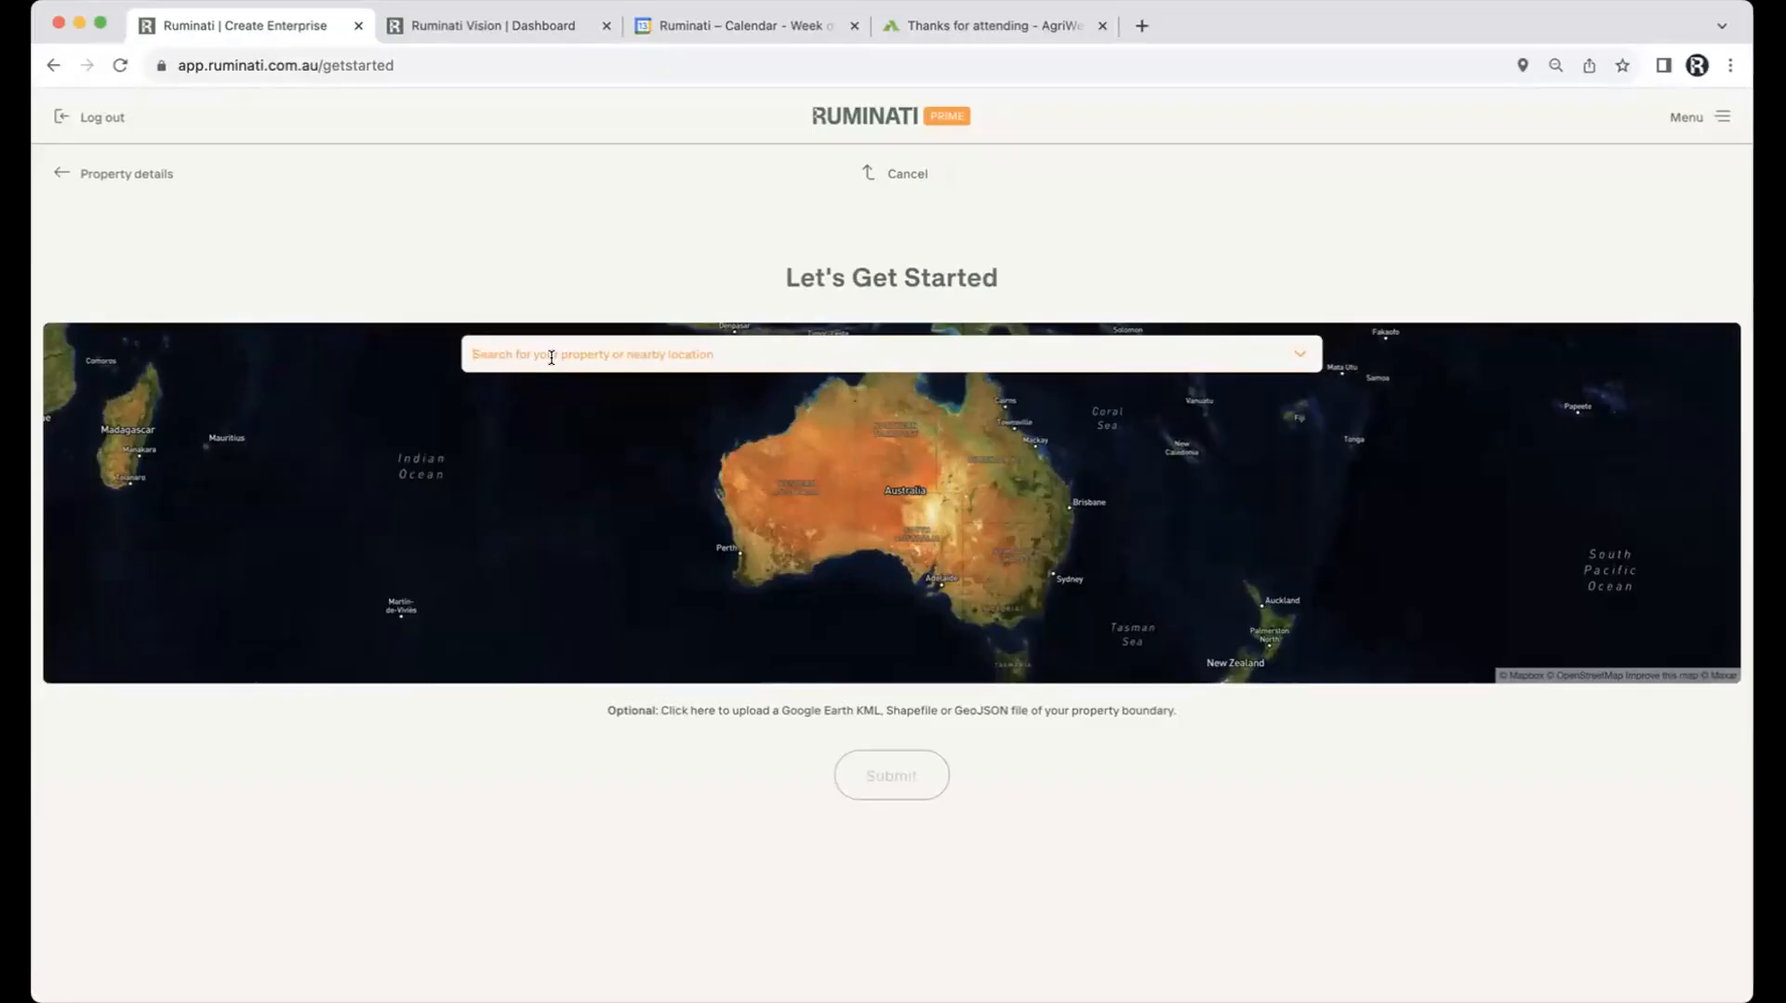
{"action": "type", "text": "Woodside Adjungbu"}
{"action": "type", "text": "lly"}
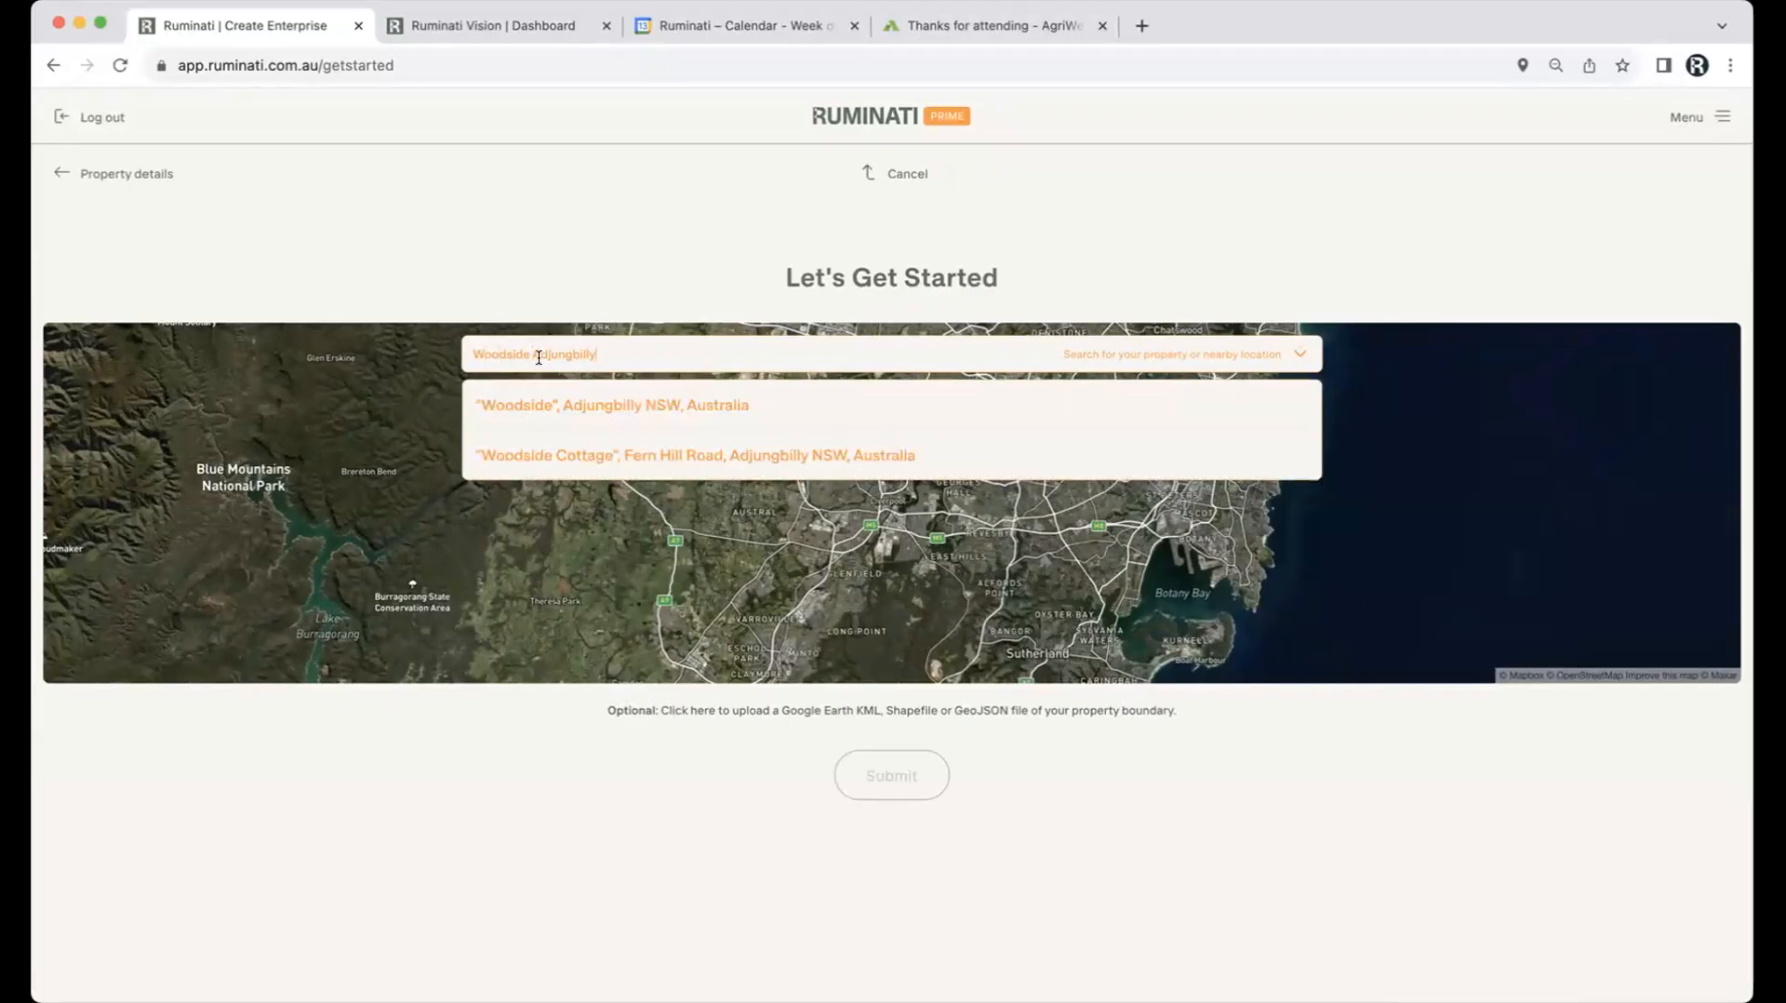
{"action": "left_click", "coordinate": [558, 408]}
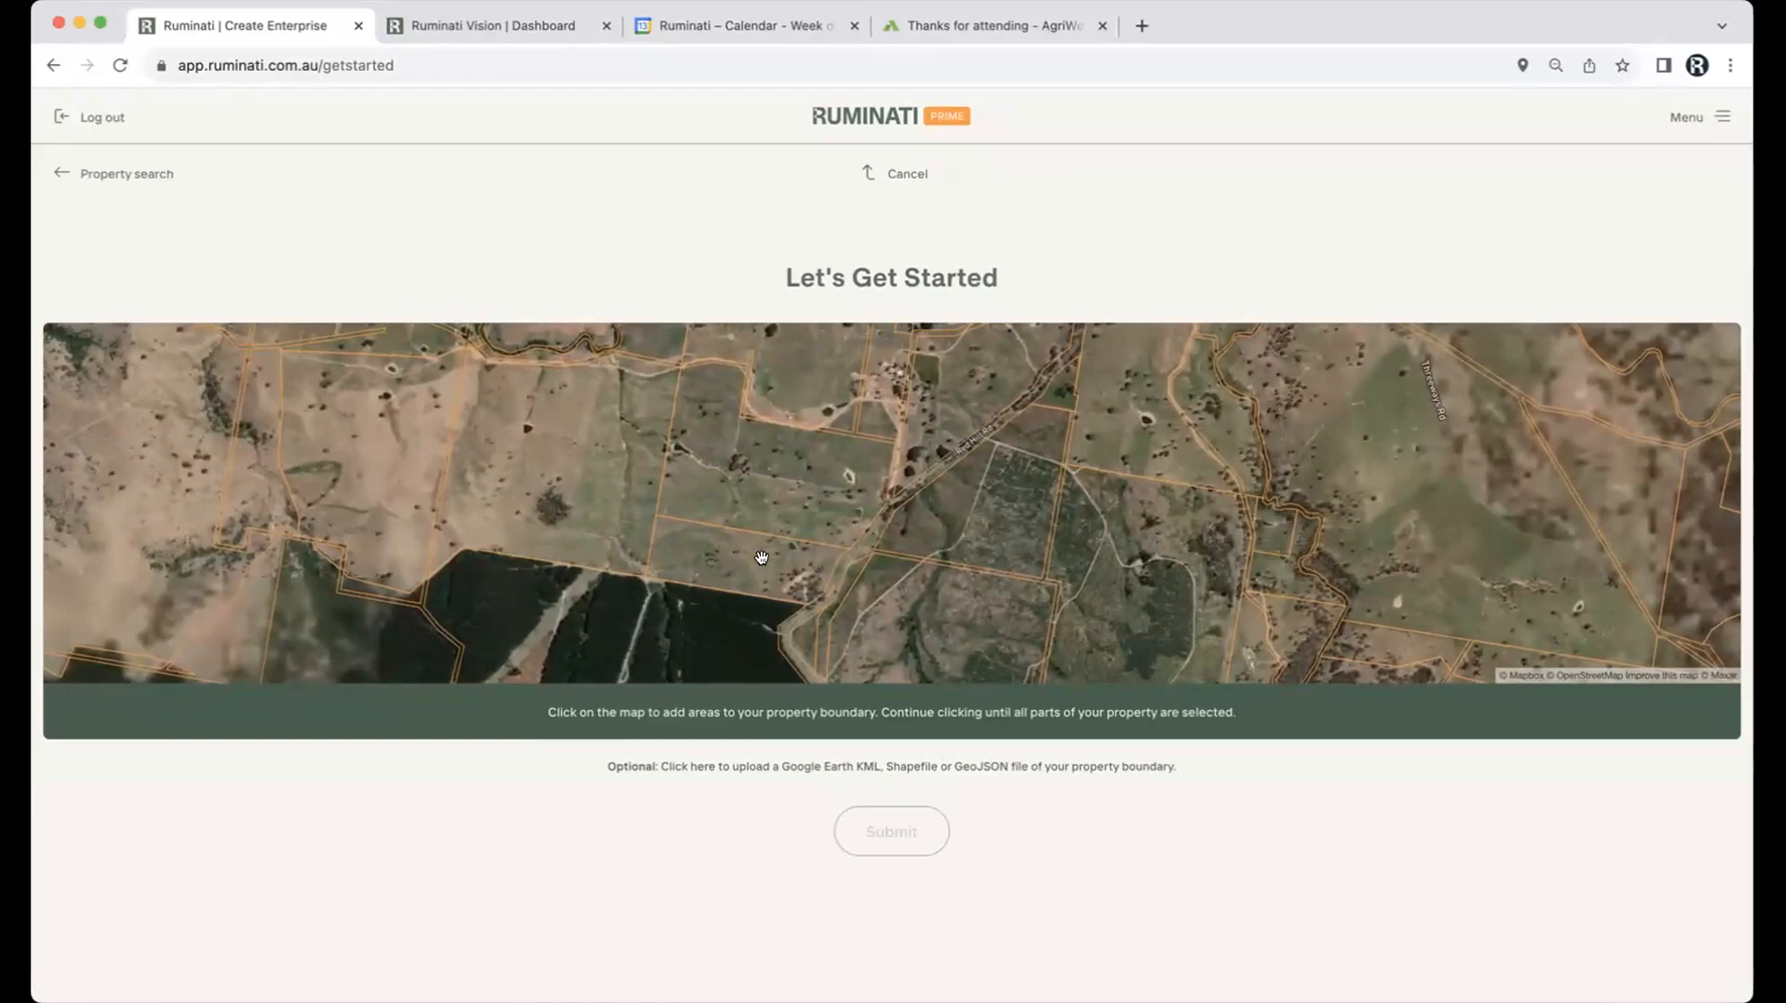
Step: Add the first, western and eastern paddocks to the property boundary
{"action": "left_click", "coordinate": [761, 557]}
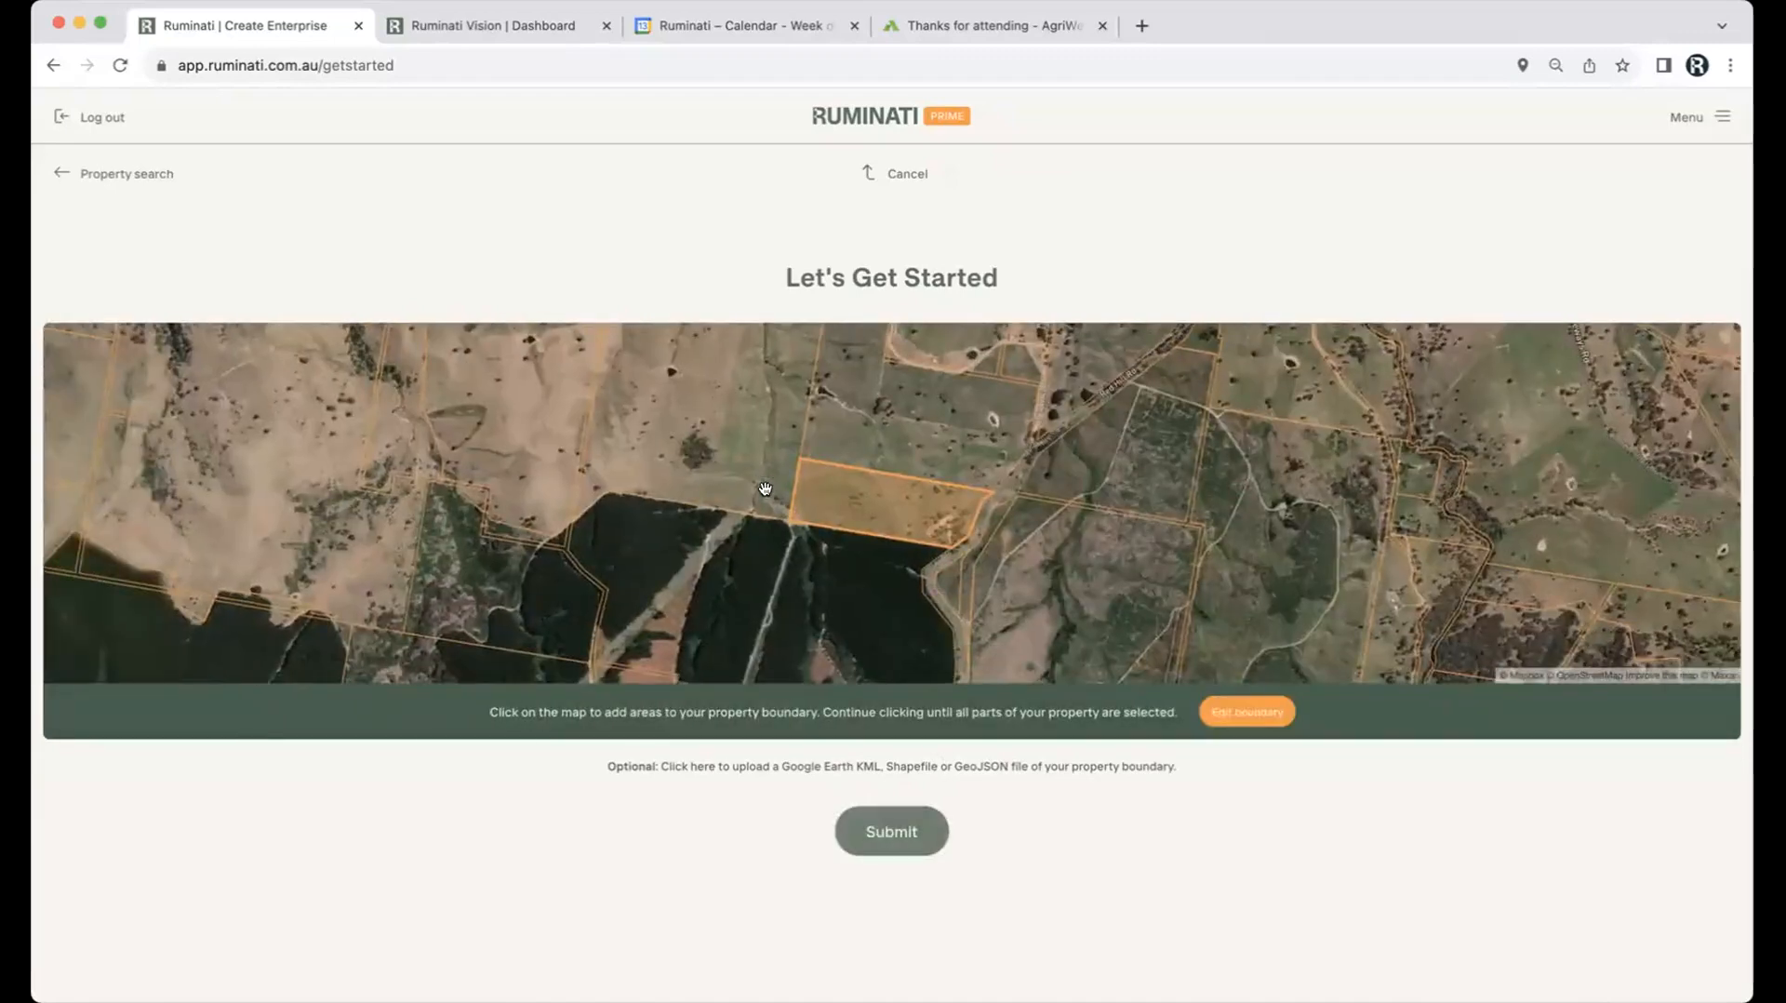
{"action": "left_click", "coordinate": [764, 488]}
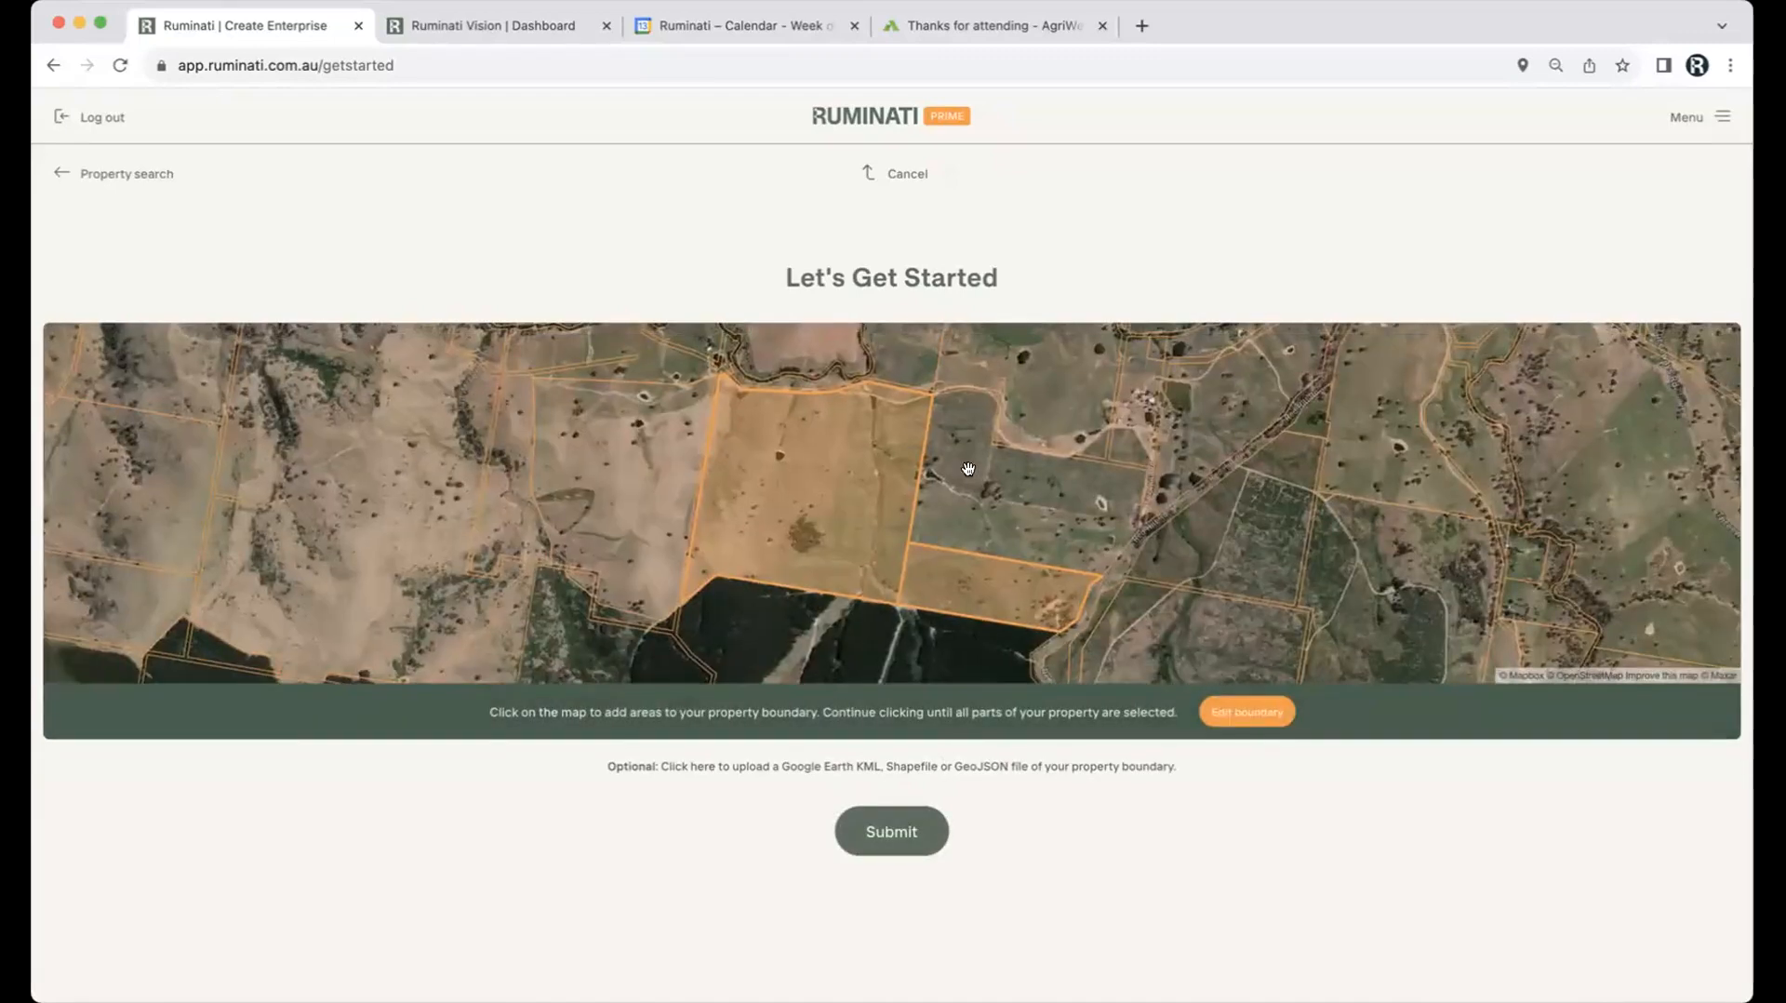
{"action": "left_click", "coordinate": [985, 482]}
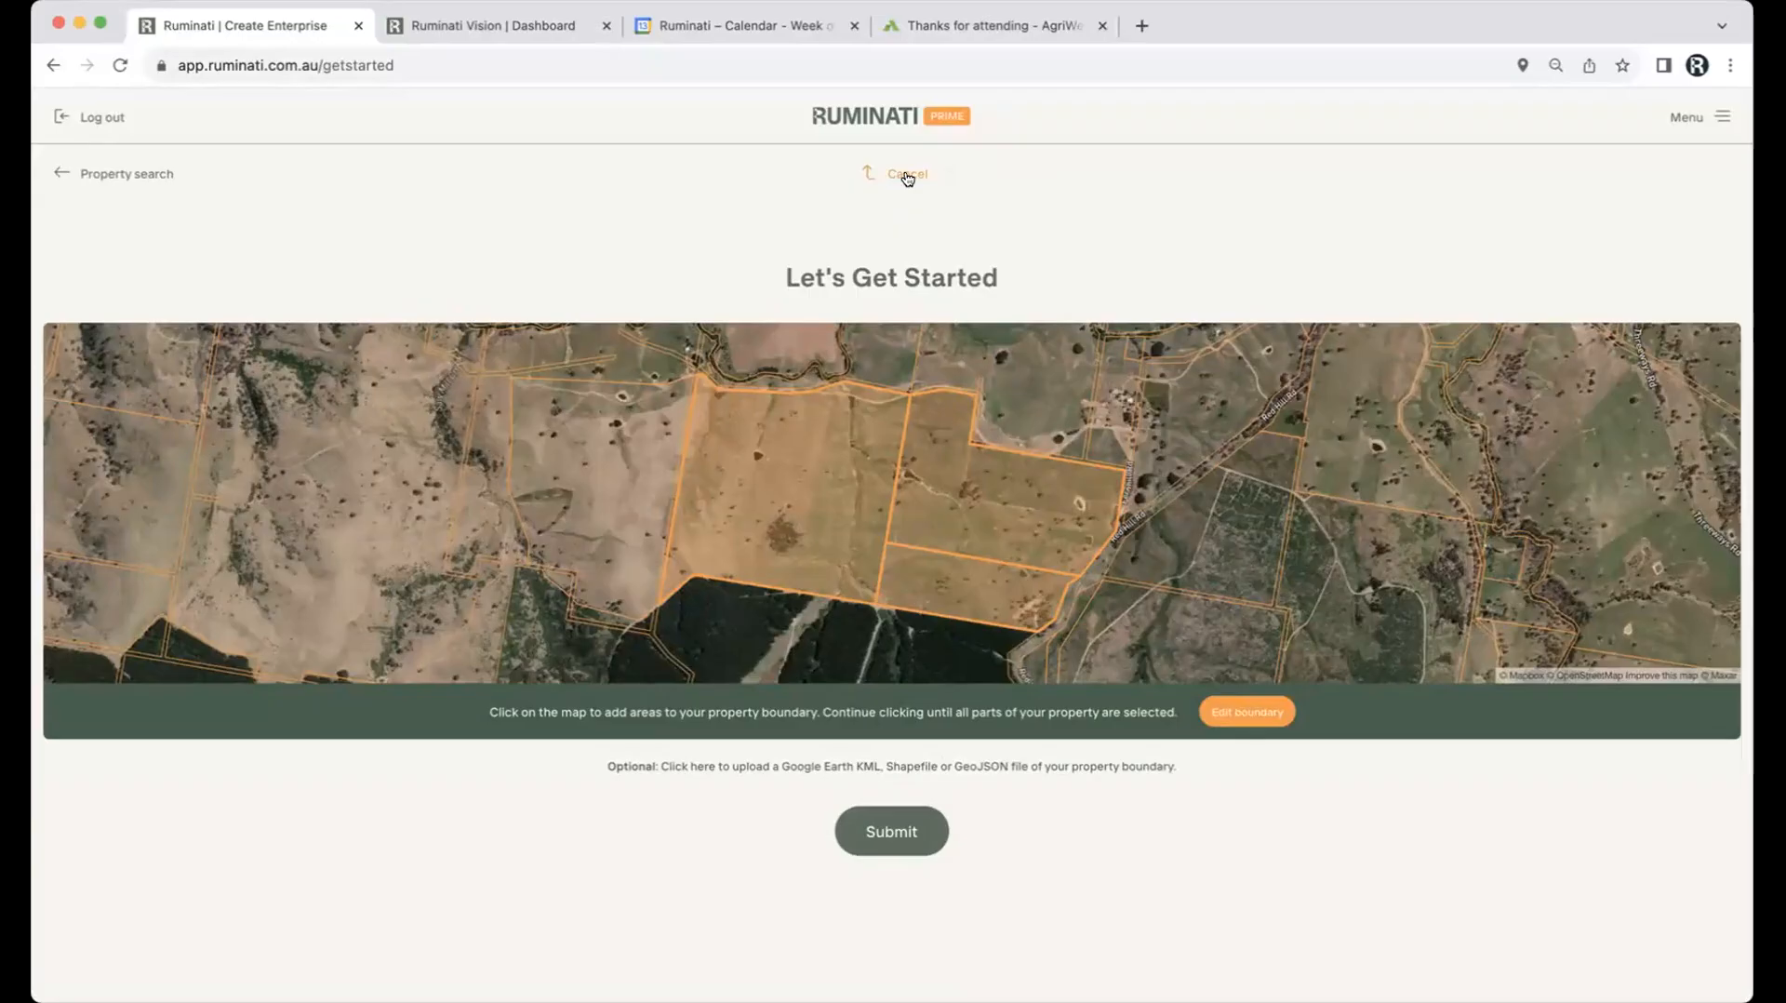
Step: Cancel the new farm, then go from Woodside Main's FY2023 report summary to its Pasture inputs
{"action": "left_click", "coordinate": [907, 176]}
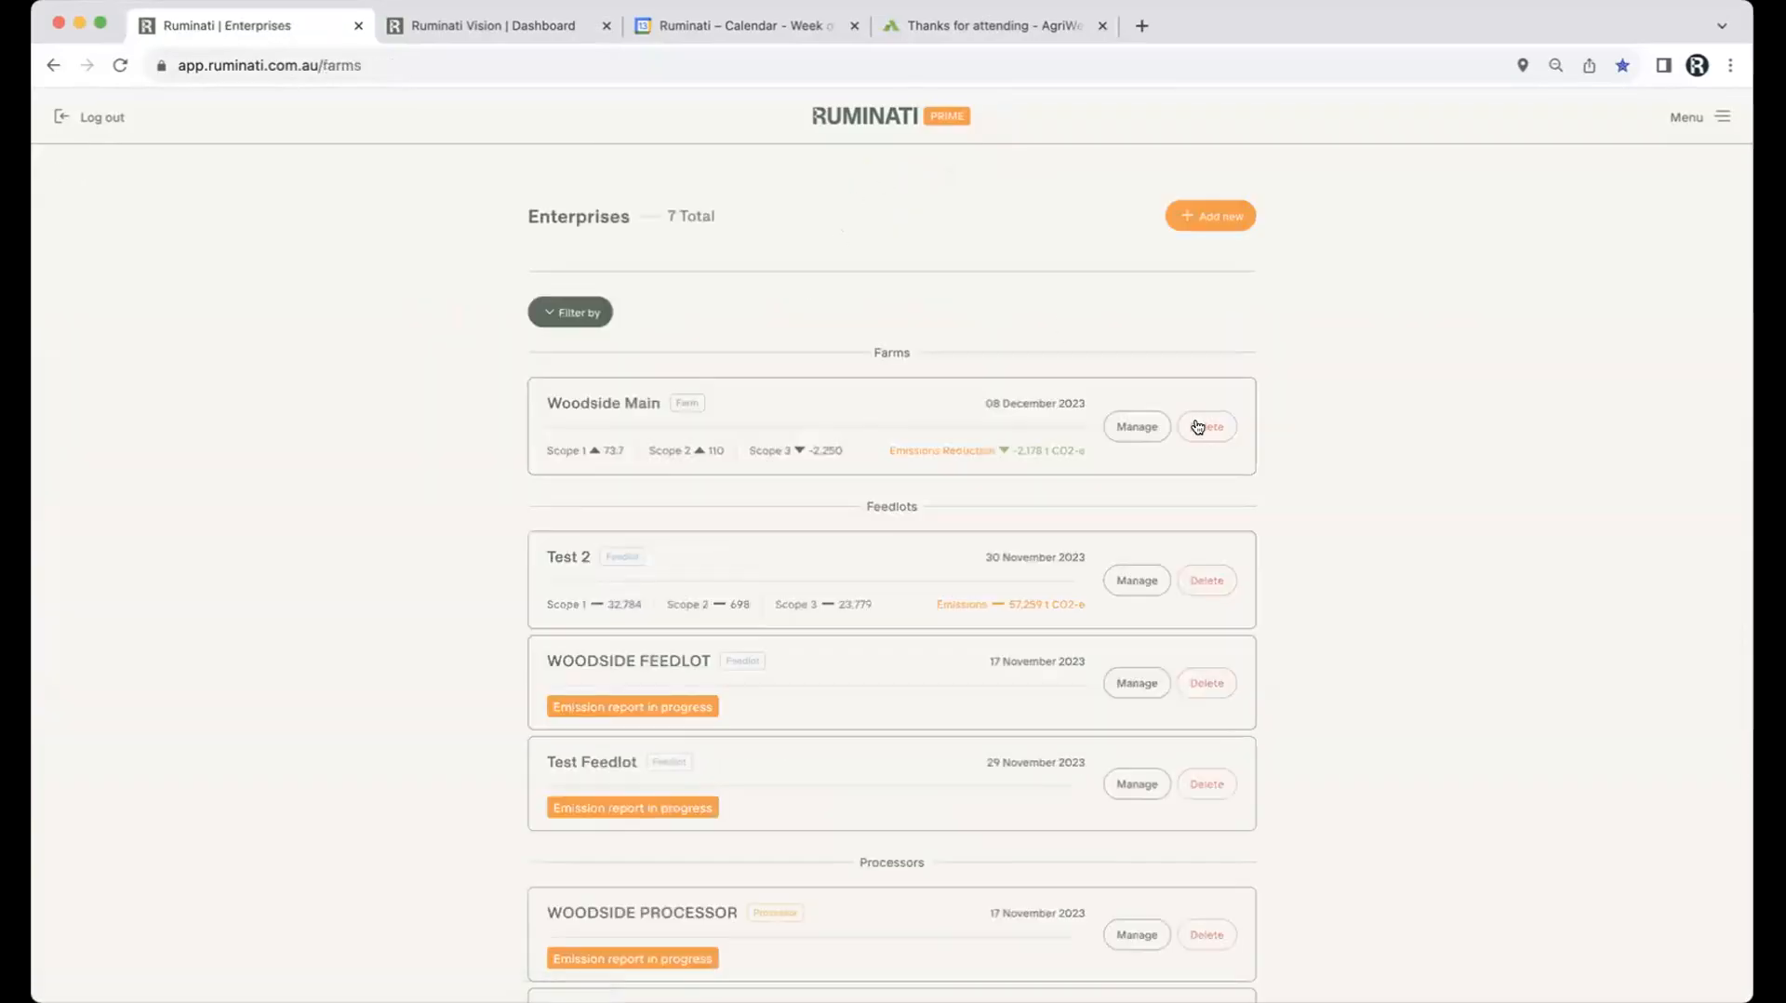
{"action": "left_click", "coordinate": [1138, 426]}
{"action": "scroll", "coordinate": [644, 640], "scroll_direction": "down", "scroll_amount": 6}
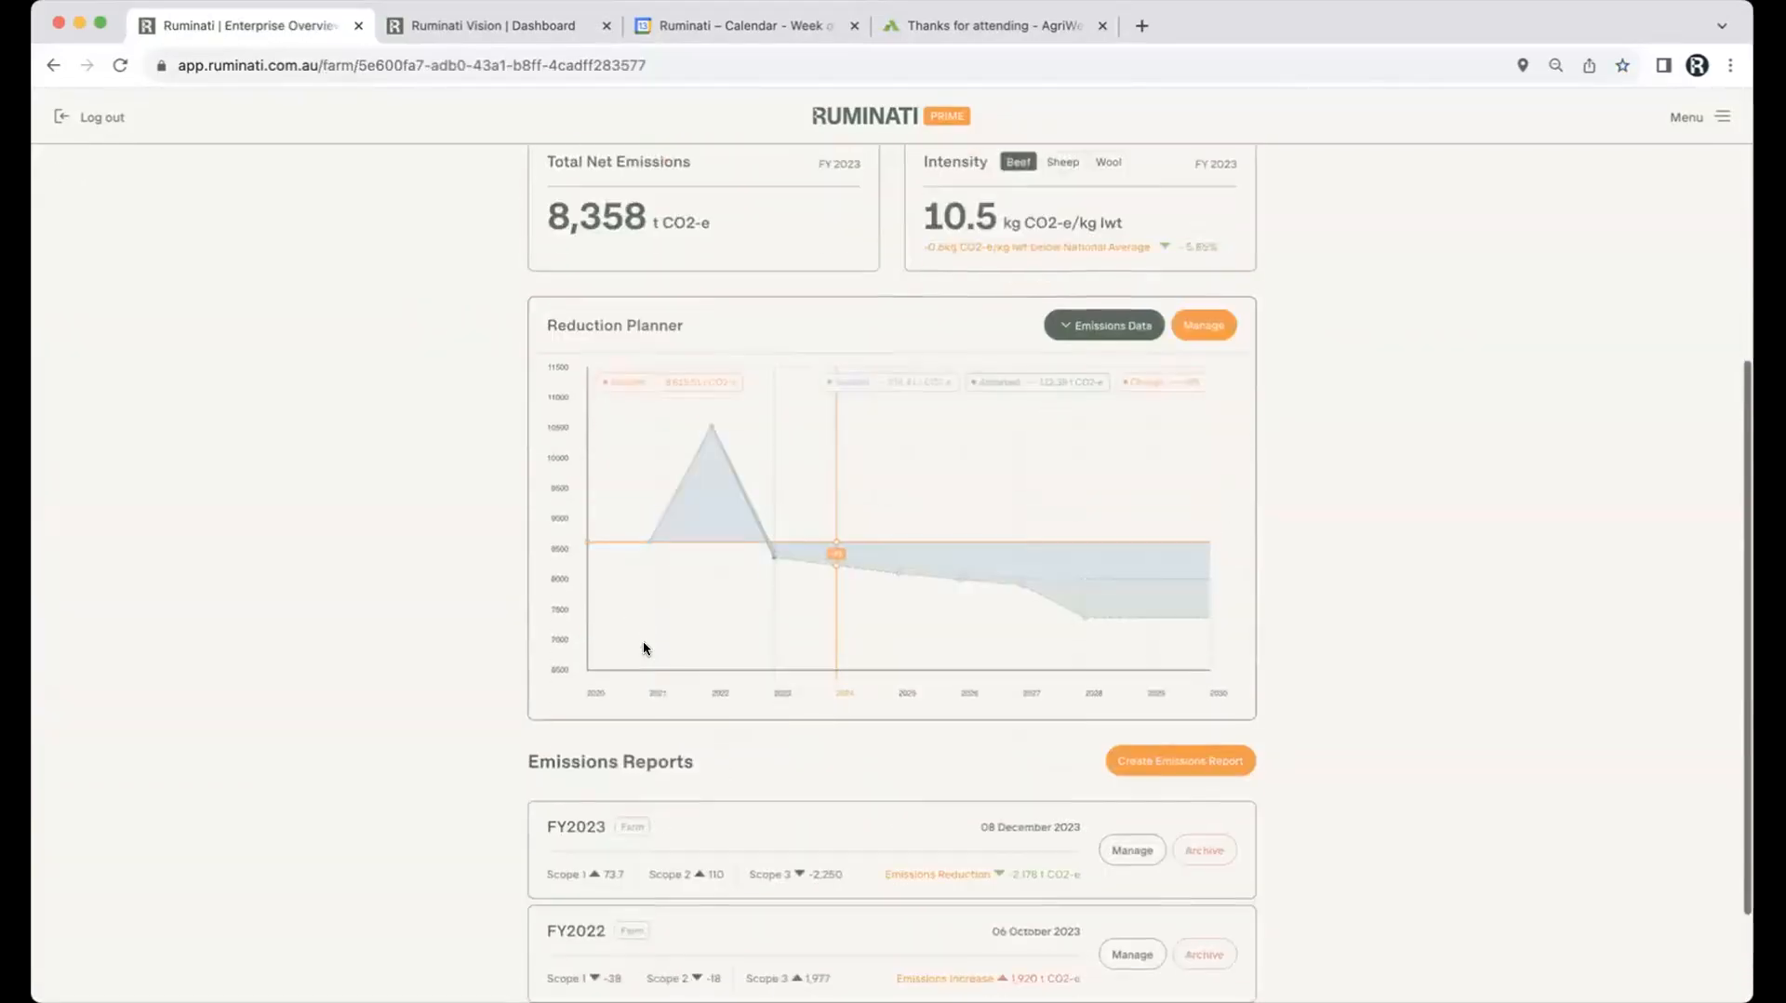
{"action": "left_click", "coordinate": [1146, 713]}
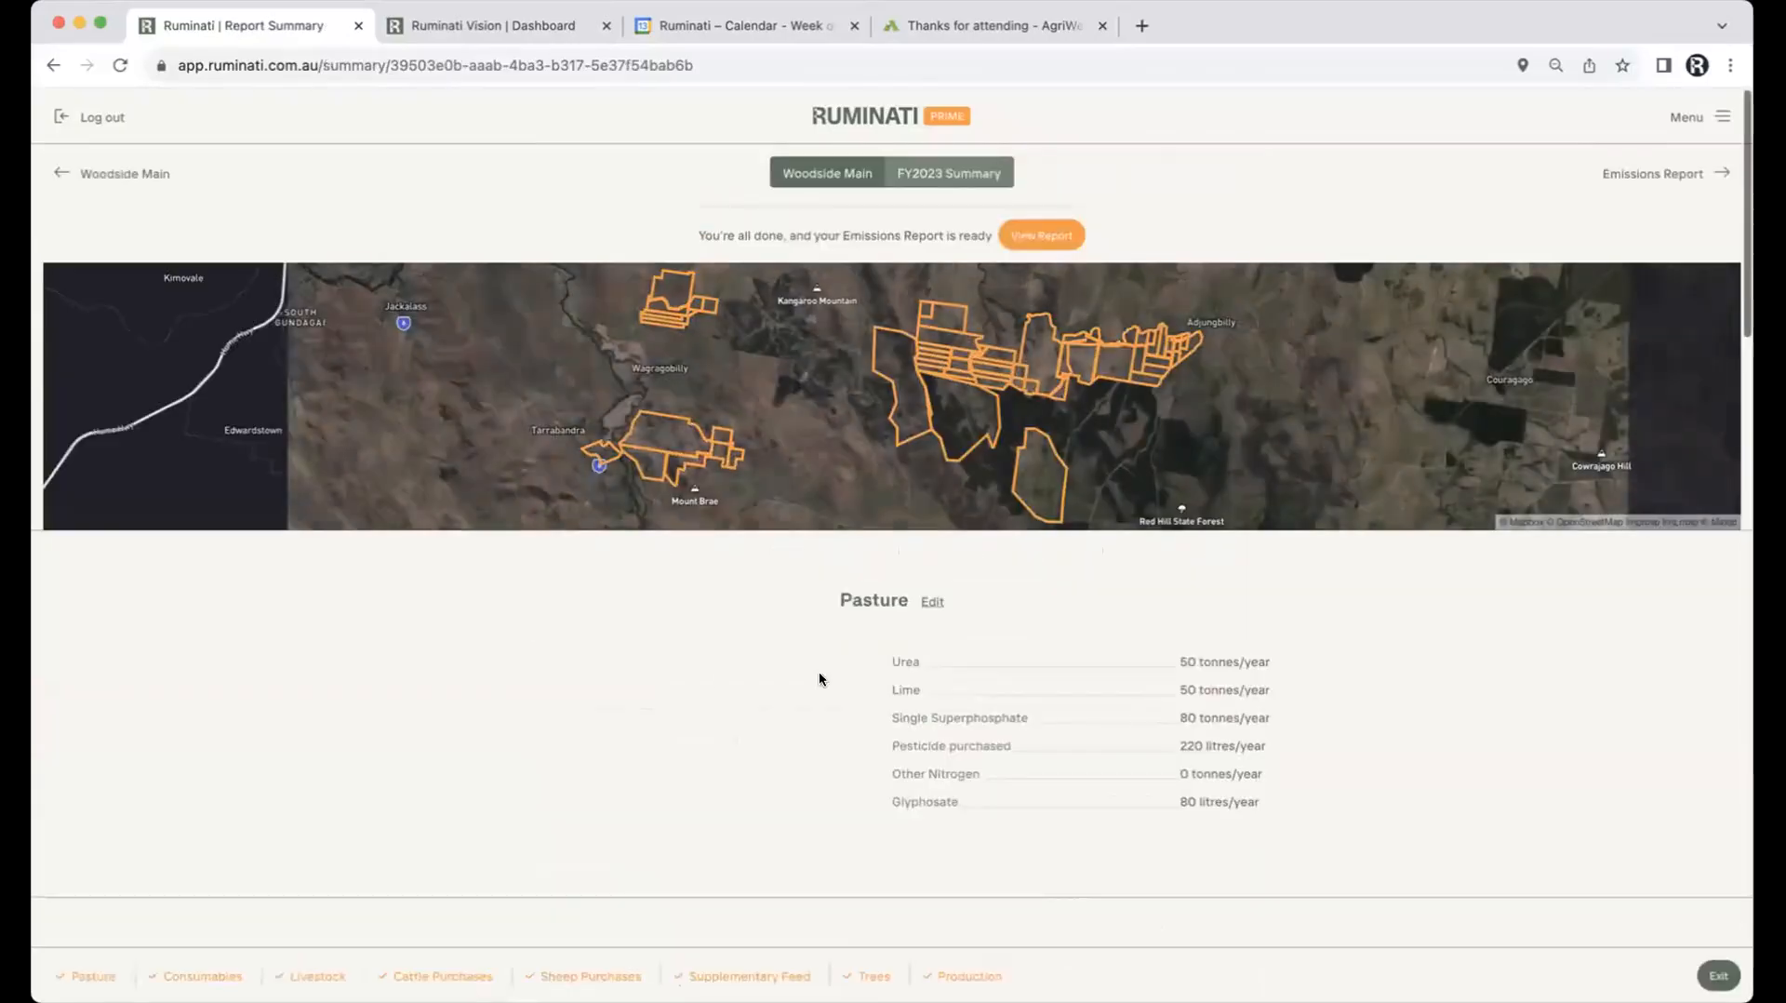
{"action": "scroll", "coordinate": [699, 694], "scroll_direction": "down", "scroll_amount": 6}
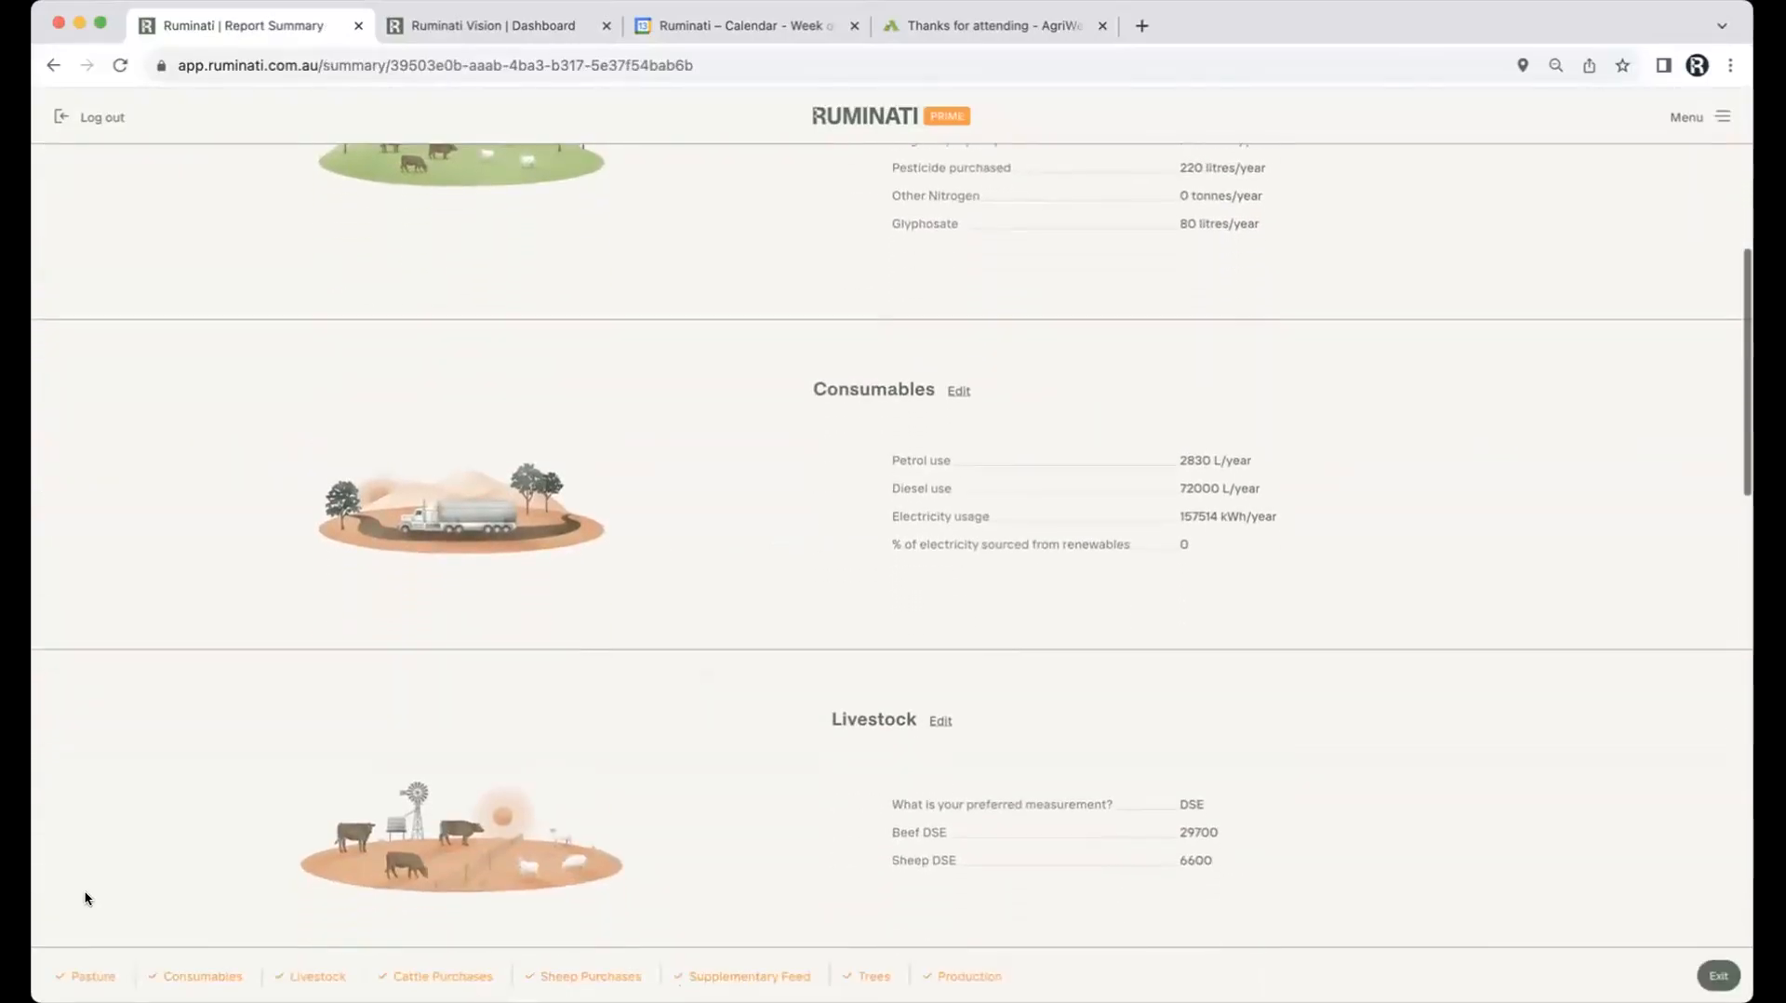
{"action": "left_click", "coordinate": [93, 976]}
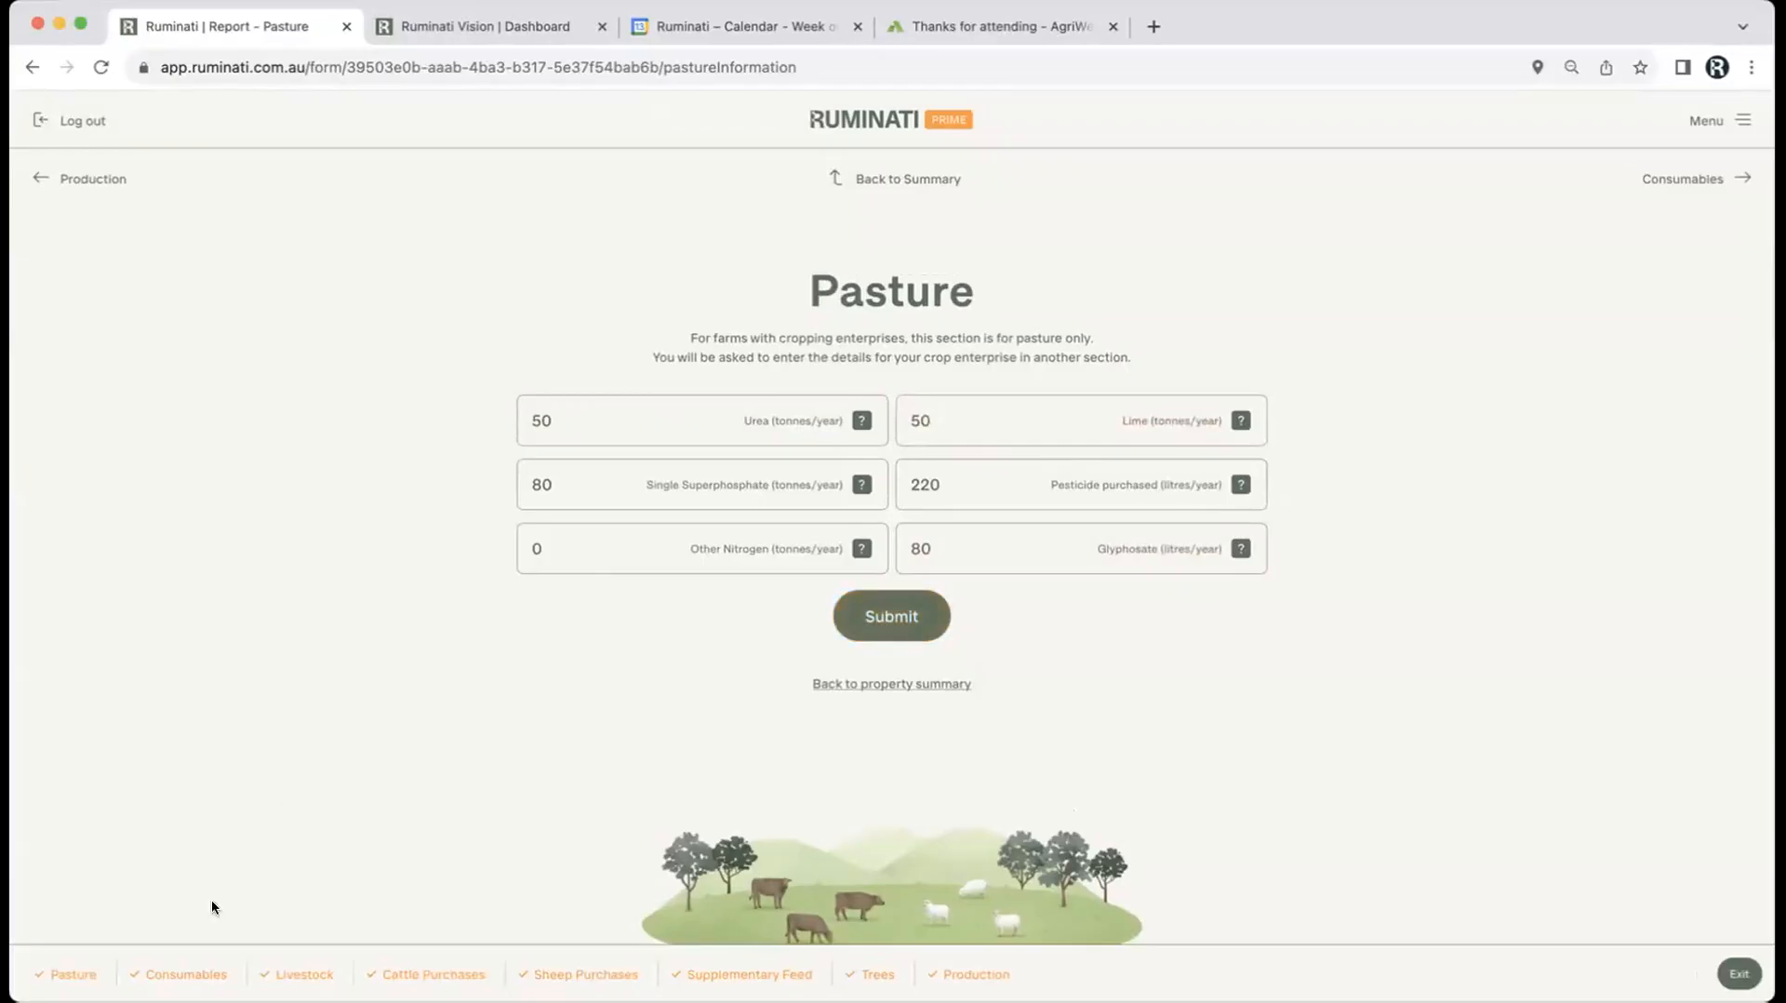
Step: Convert a $4500 annual electricity bill into 15517 kWh/year and submit the Consumables figures
{"action": "left_click", "coordinate": [178, 975]}
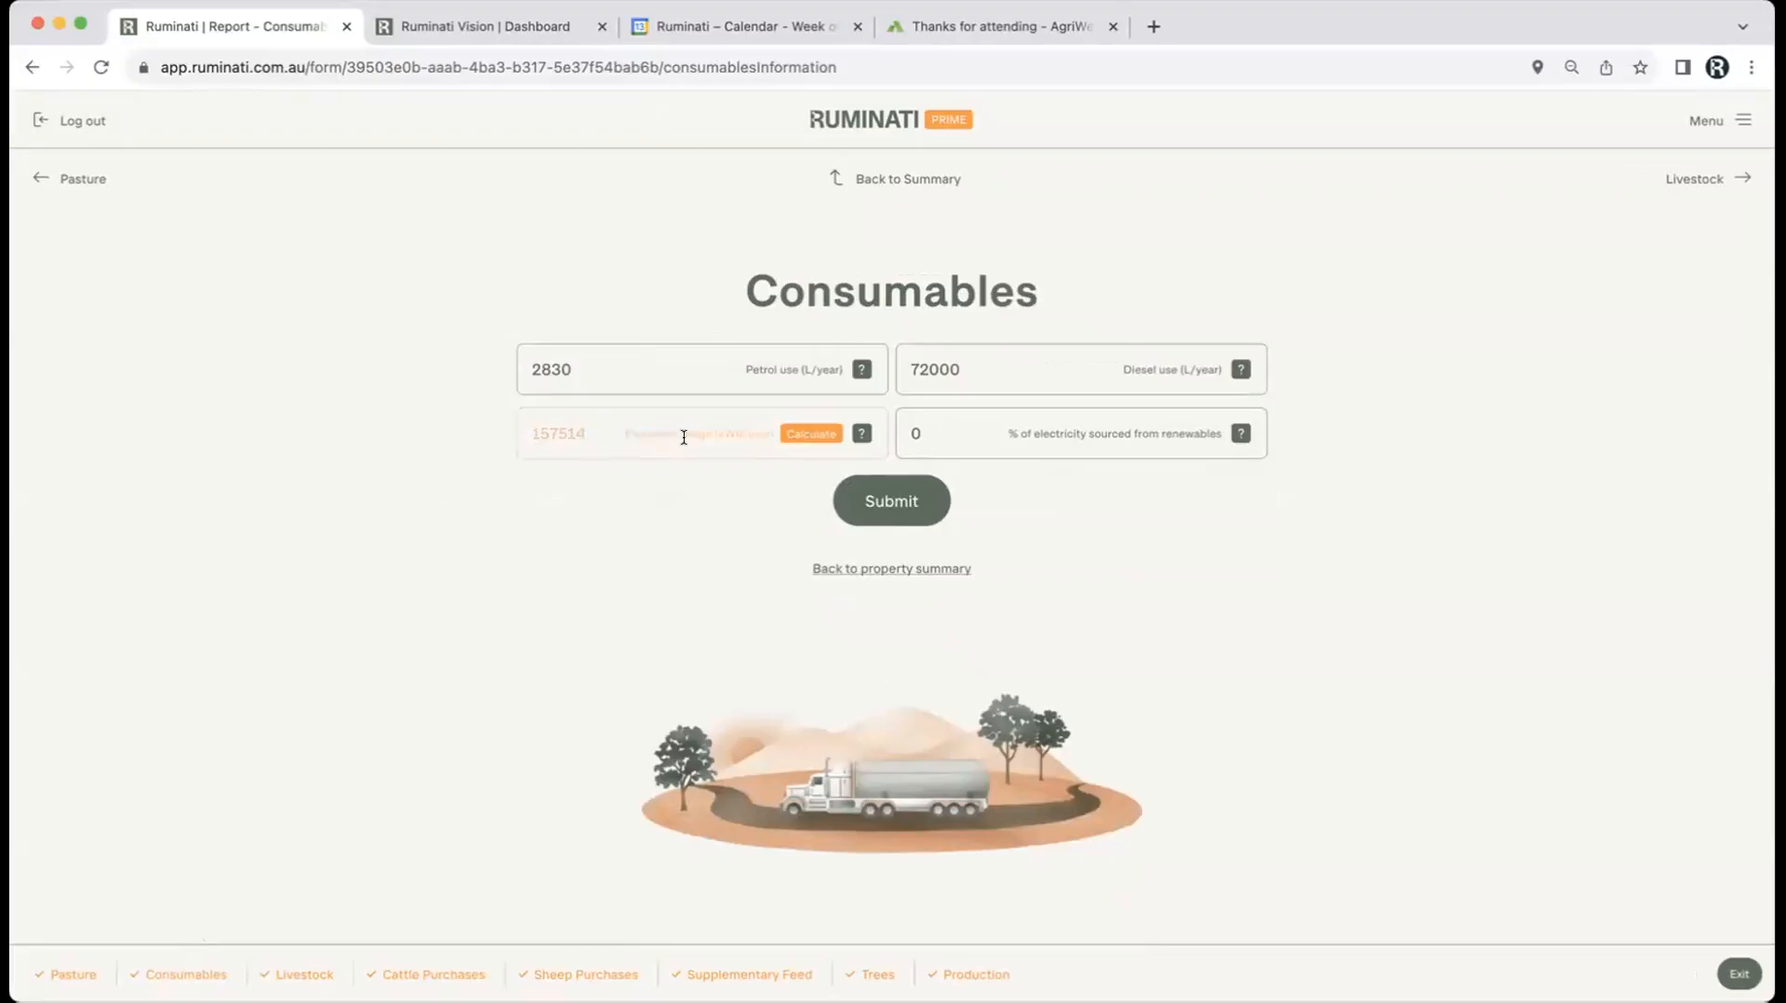
{"action": "left_click", "coordinate": [786, 432]}
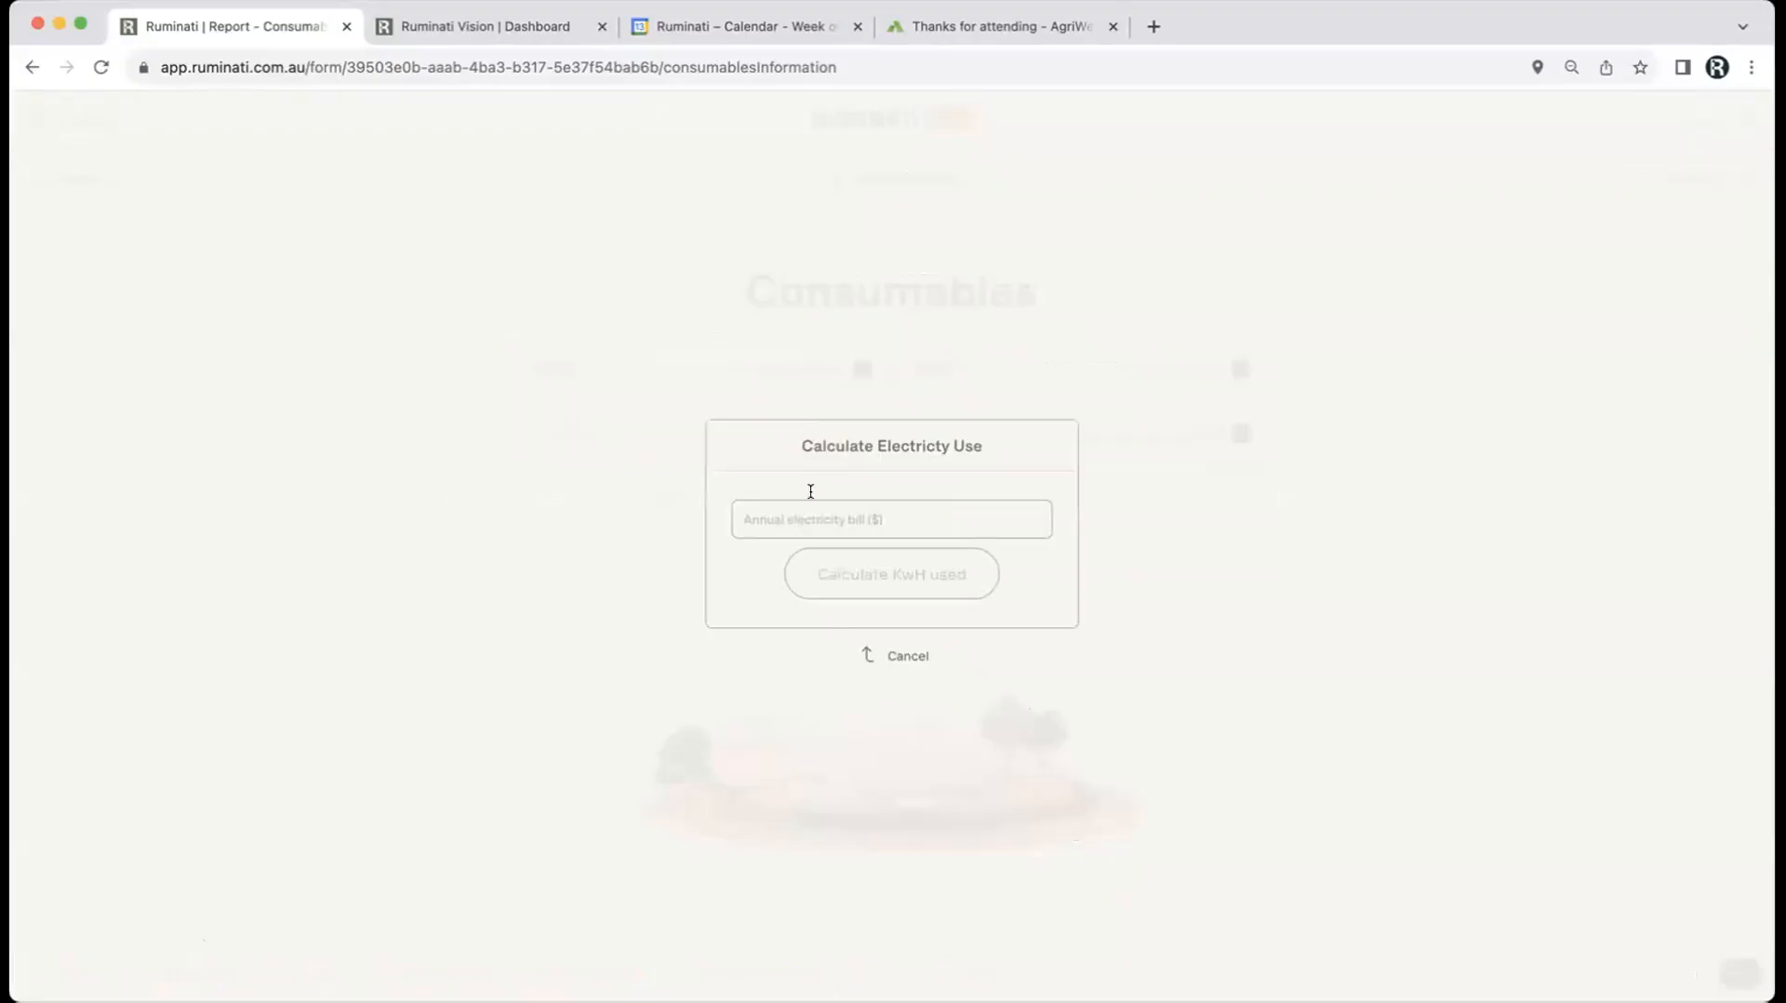
{"action": "left_click", "coordinate": [799, 519]}
{"action": "type", "text": "4500"}
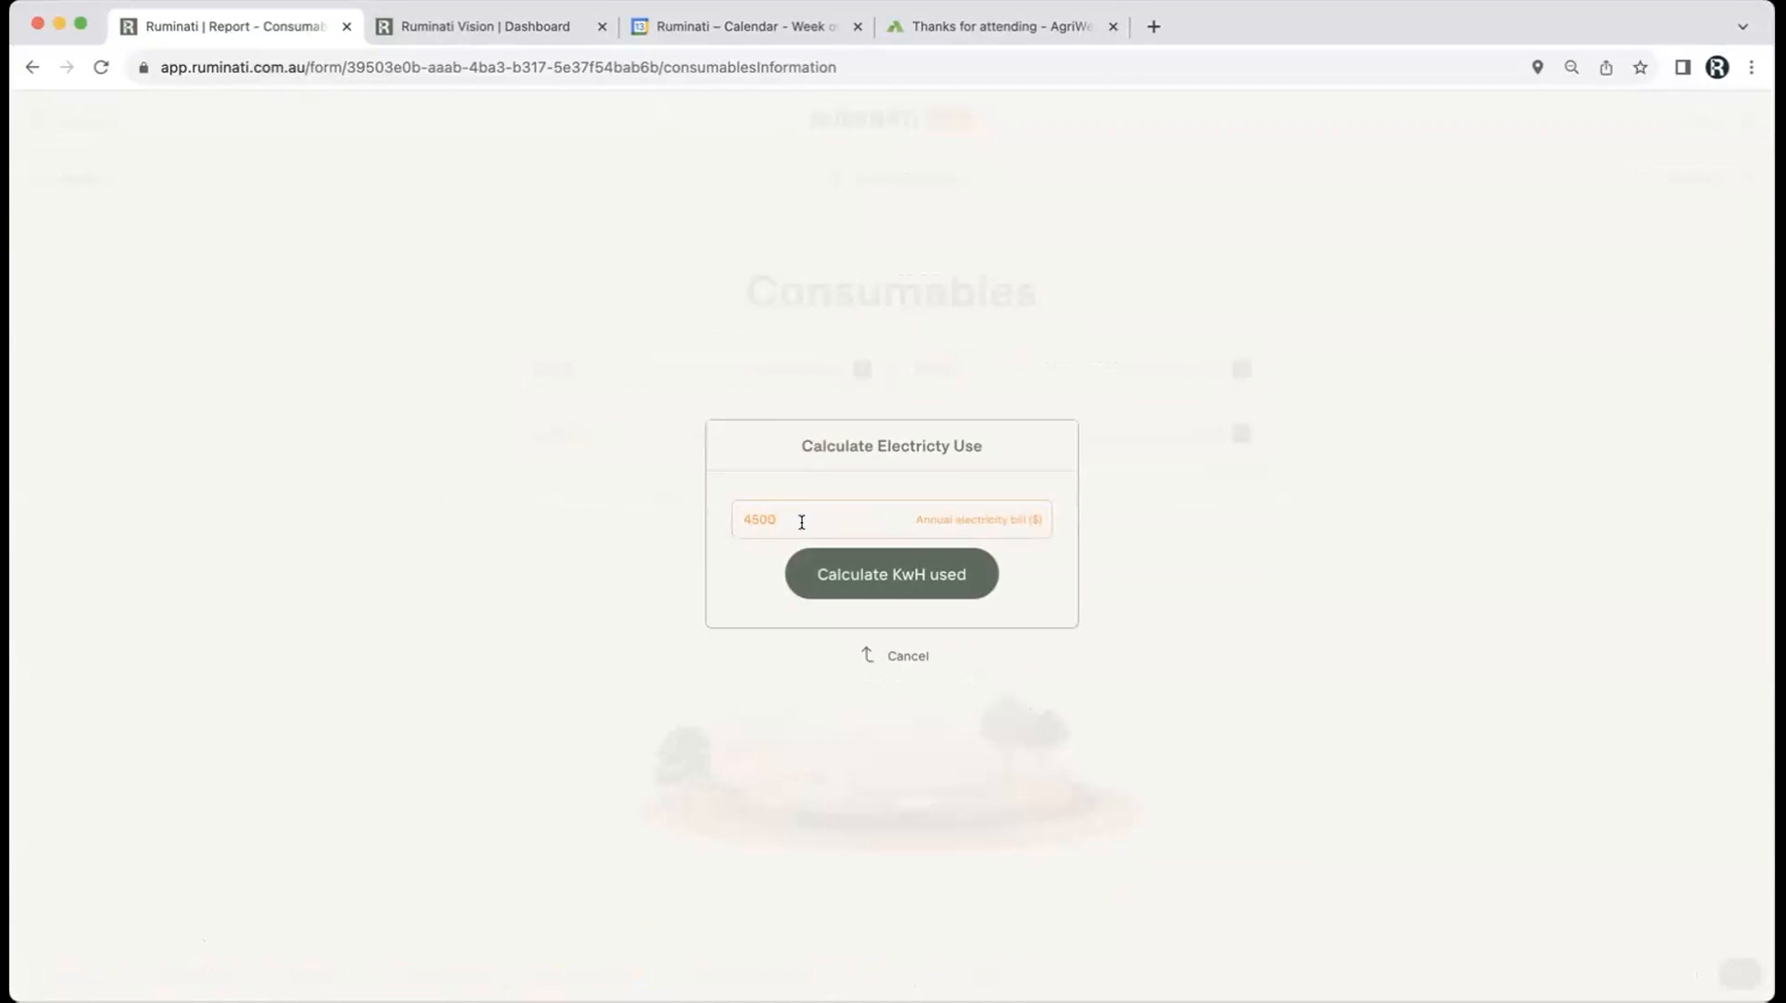
{"action": "left_click", "coordinate": [869, 582]}
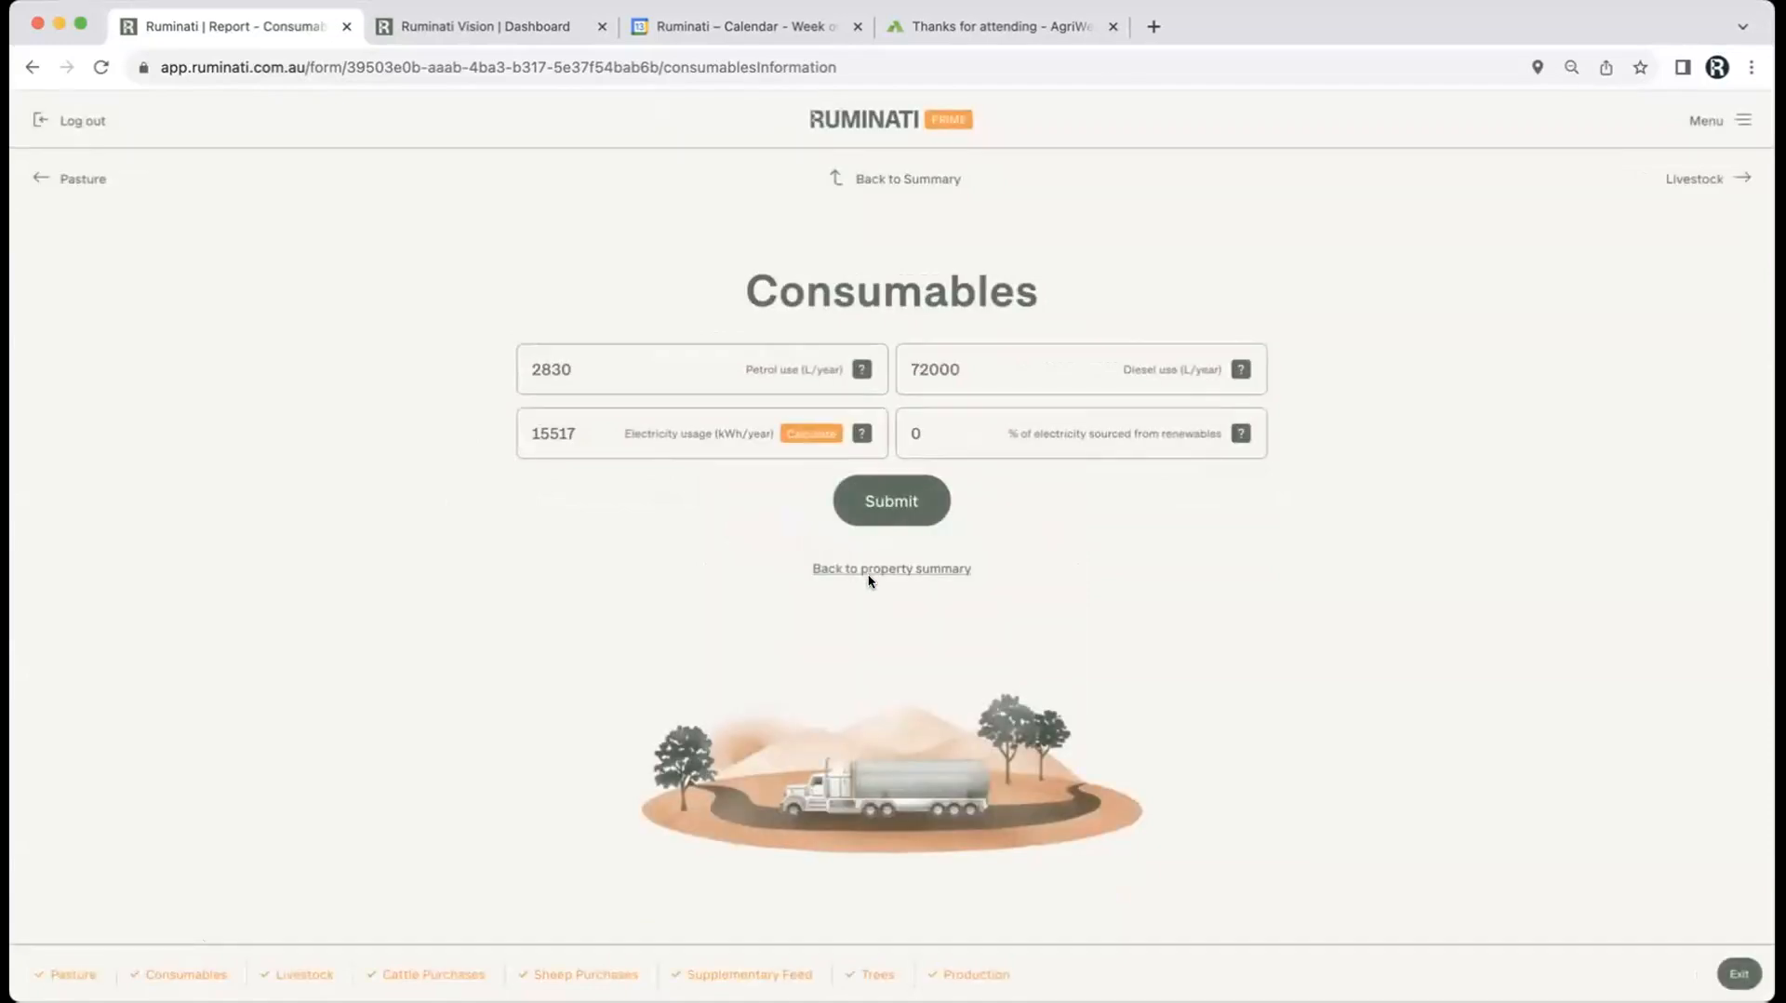
{"action": "left_click", "coordinate": [888, 505]}
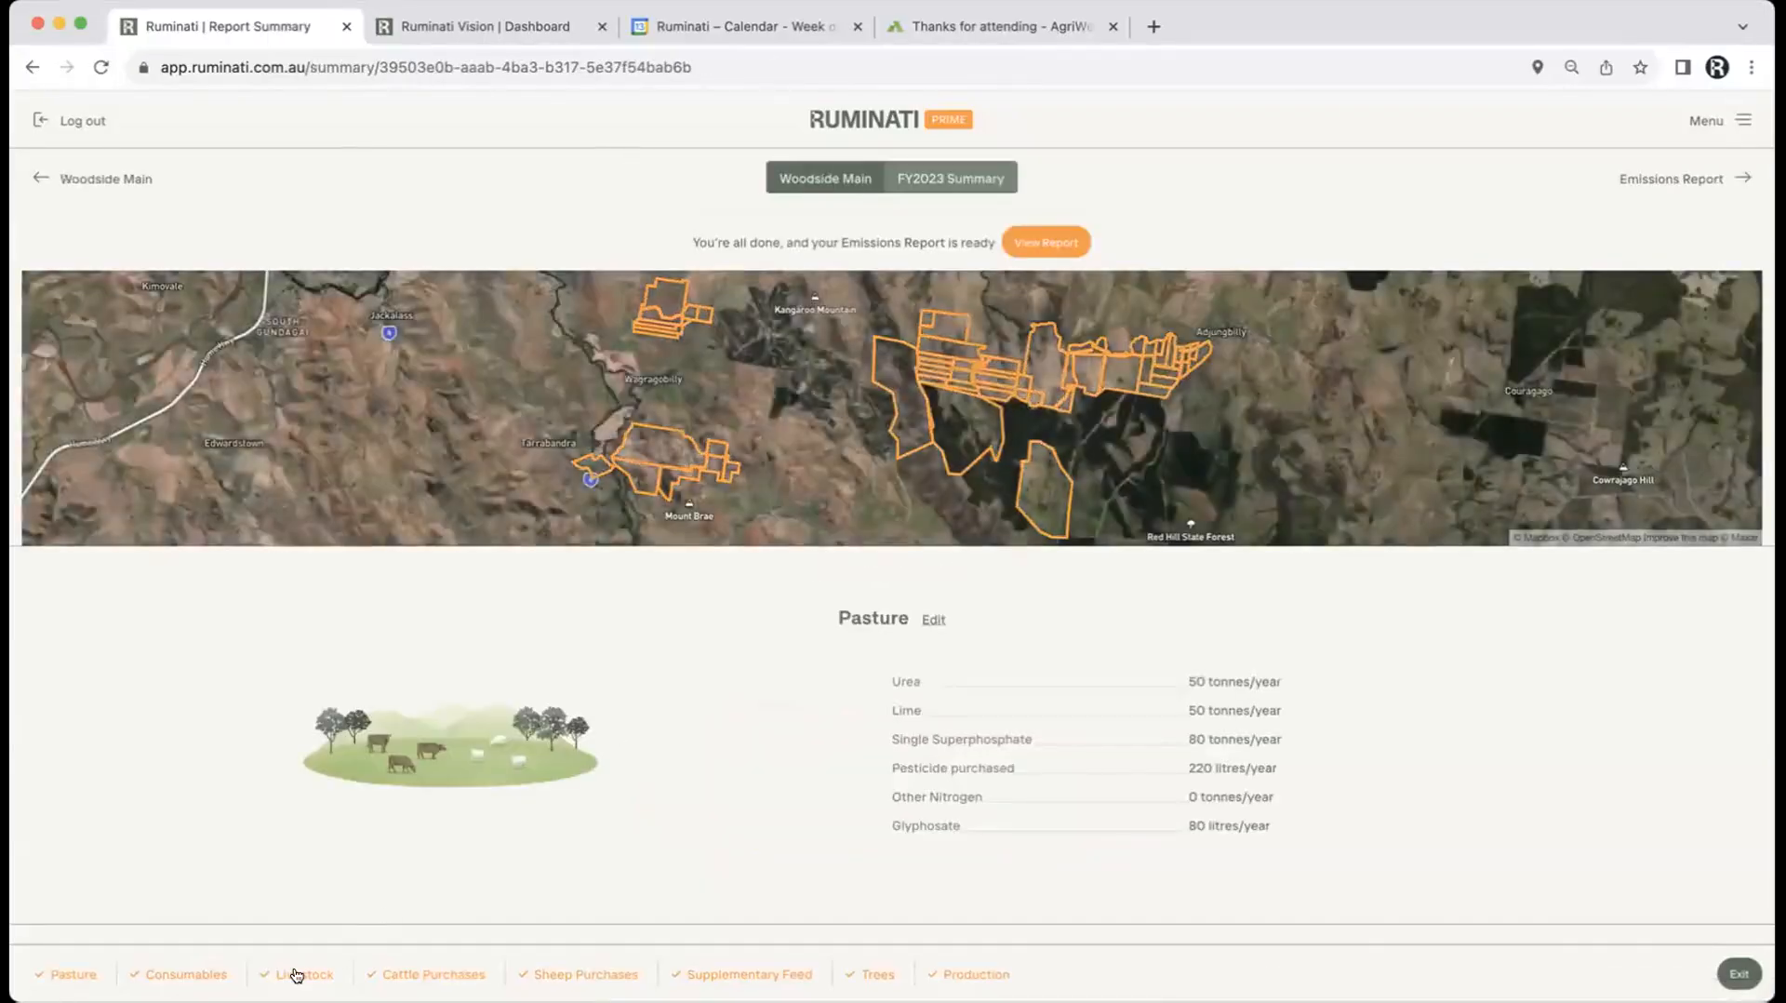
Step: Open the Livestock inputs and try the Beef DSE calculator with a Breeding system, closing without applying
{"action": "left_click", "coordinate": [294, 973]}
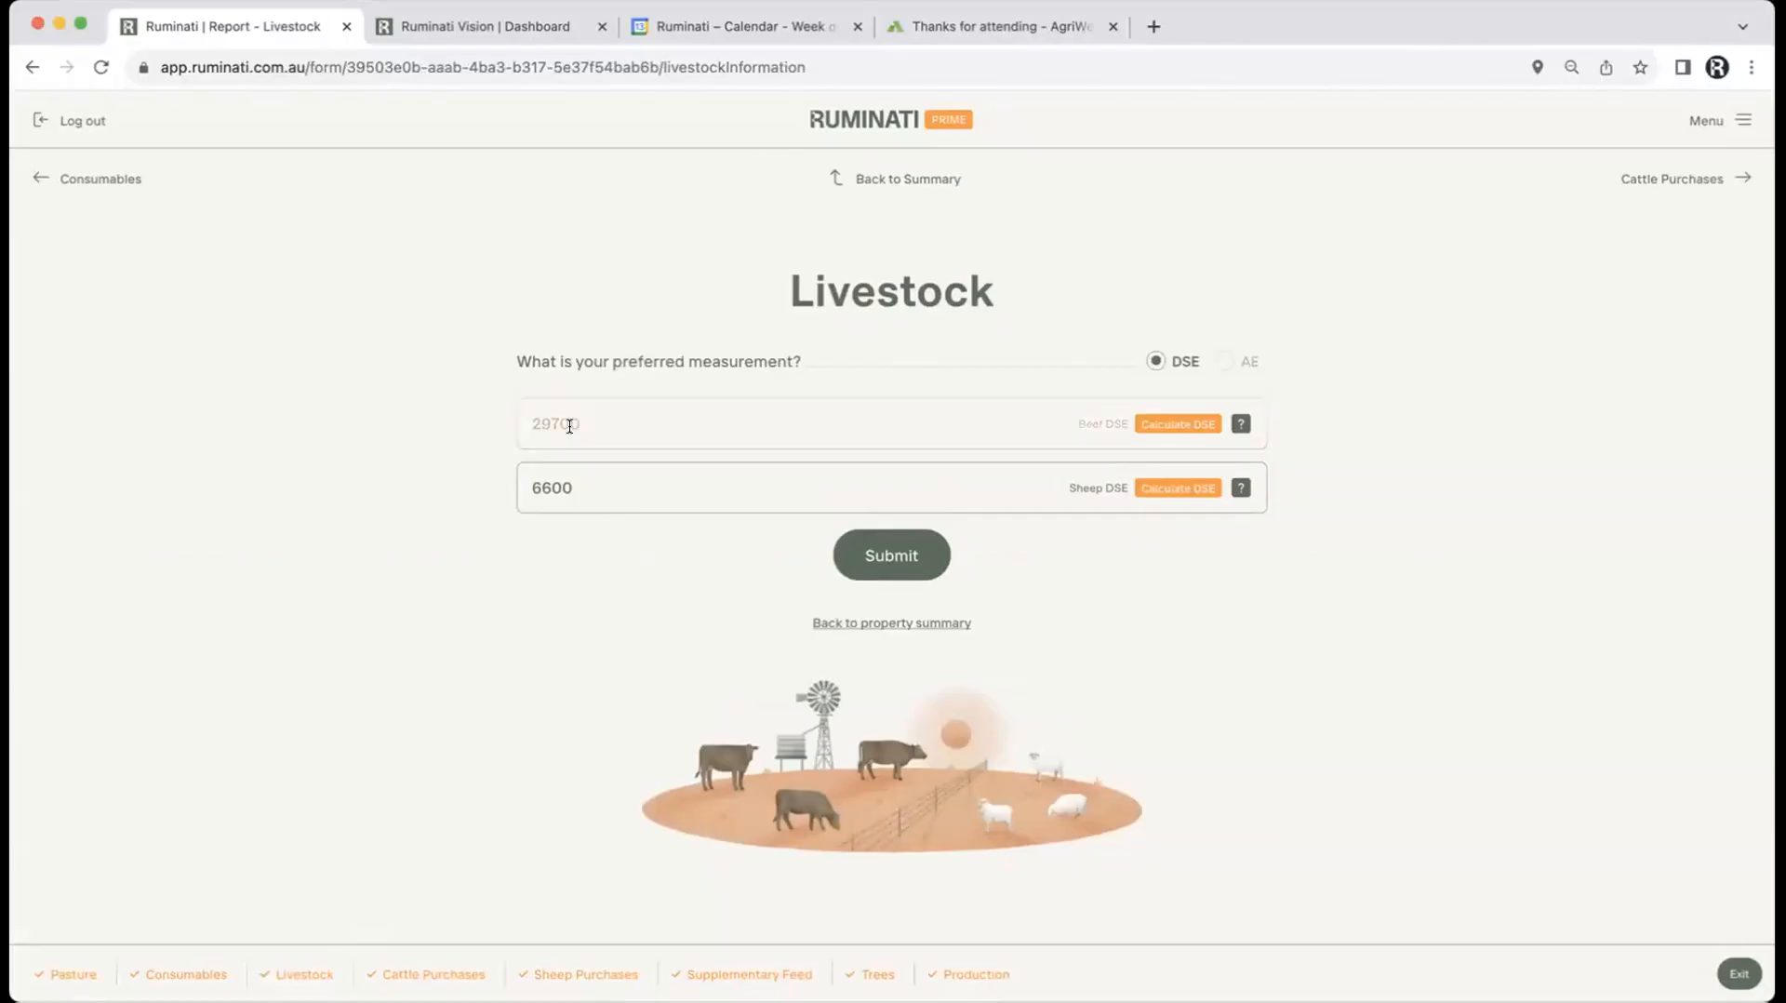
{"action": "left_click", "coordinate": [1170, 423]}
{"action": "left_click", "coordinate": [809, 539]}
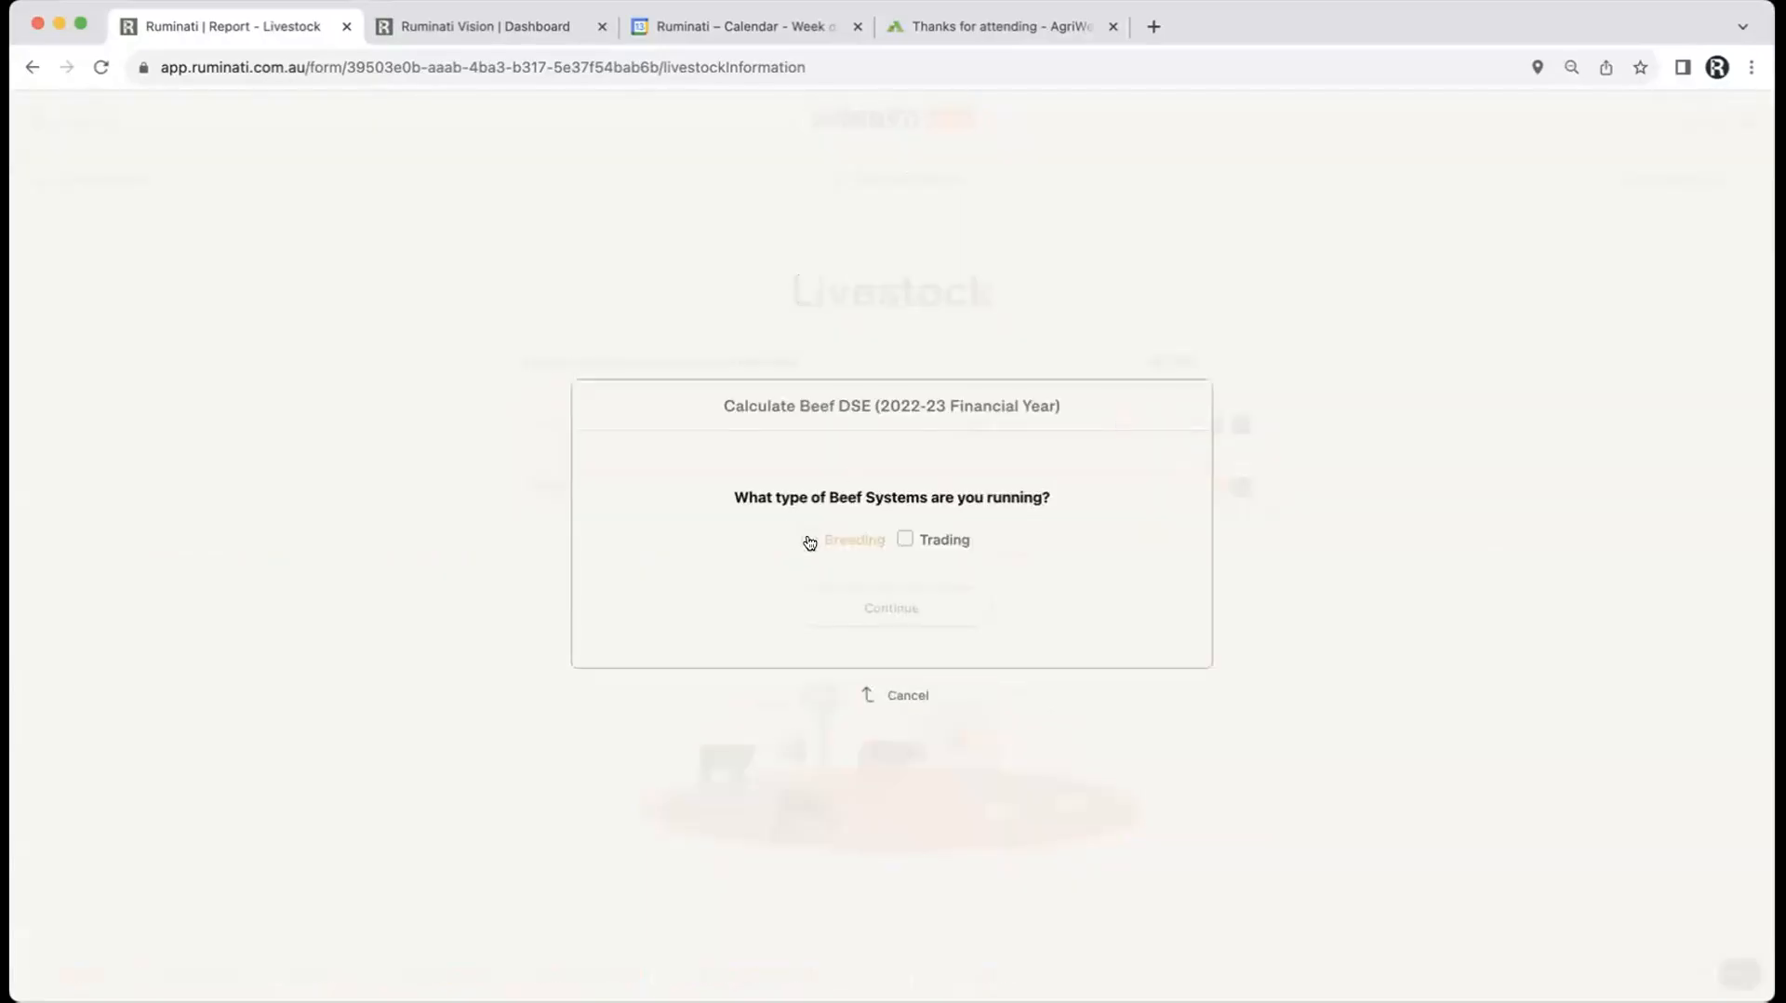
{"action": "left_click", "coordinate": [856, 605]}
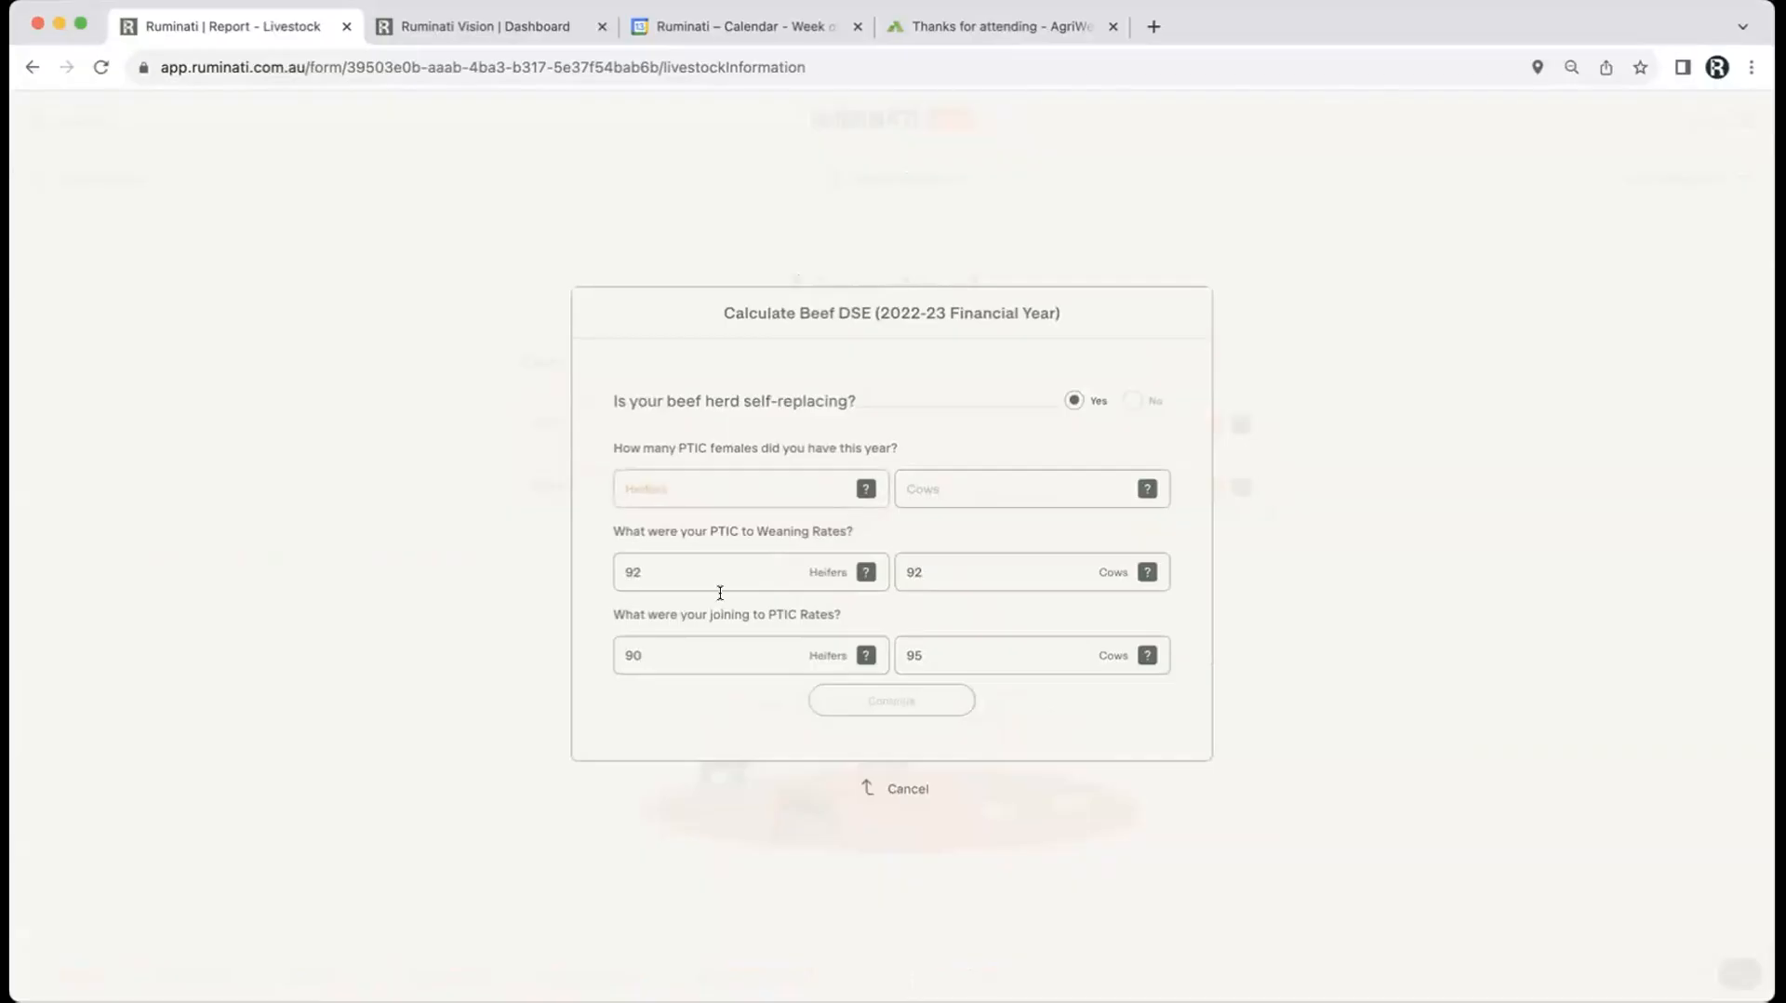
{"action": "left_click", "coordinate": [895, 789]}
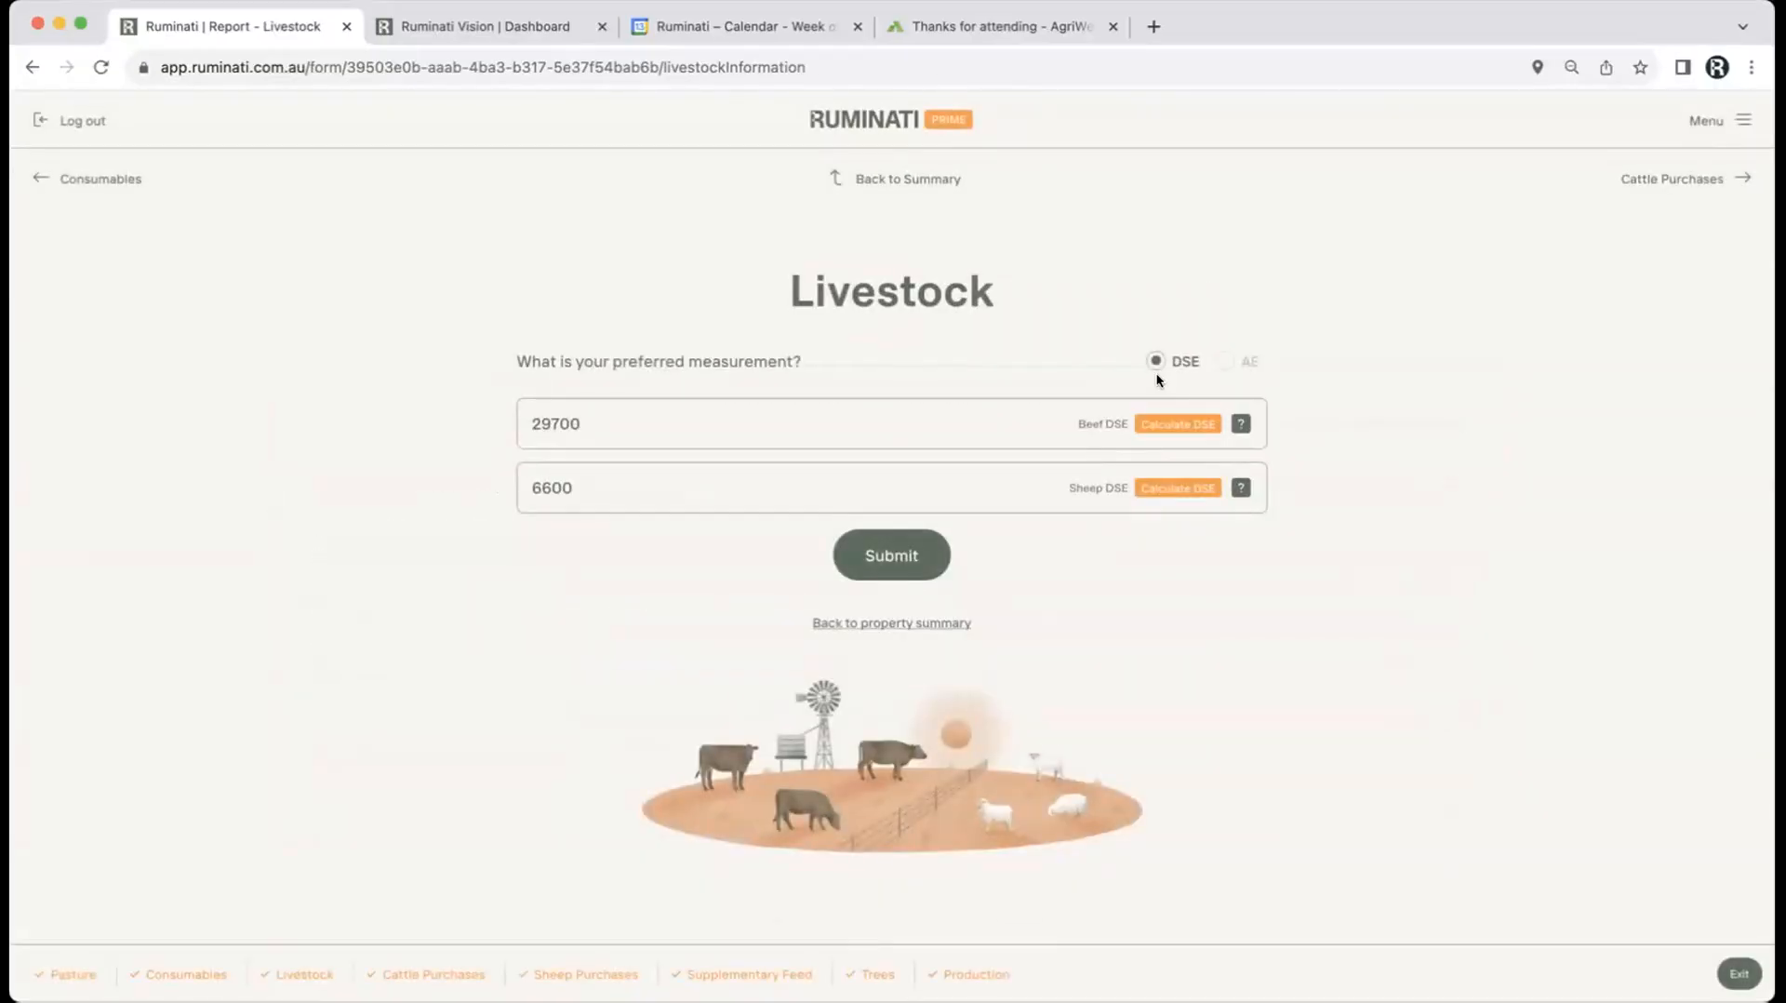
Step: Add a trial cattle purchase (NSW - Northern, 350, 100), remove it, and move to Sheep Purchases
{"action": "left_click", "coordinate": [414, 975]}
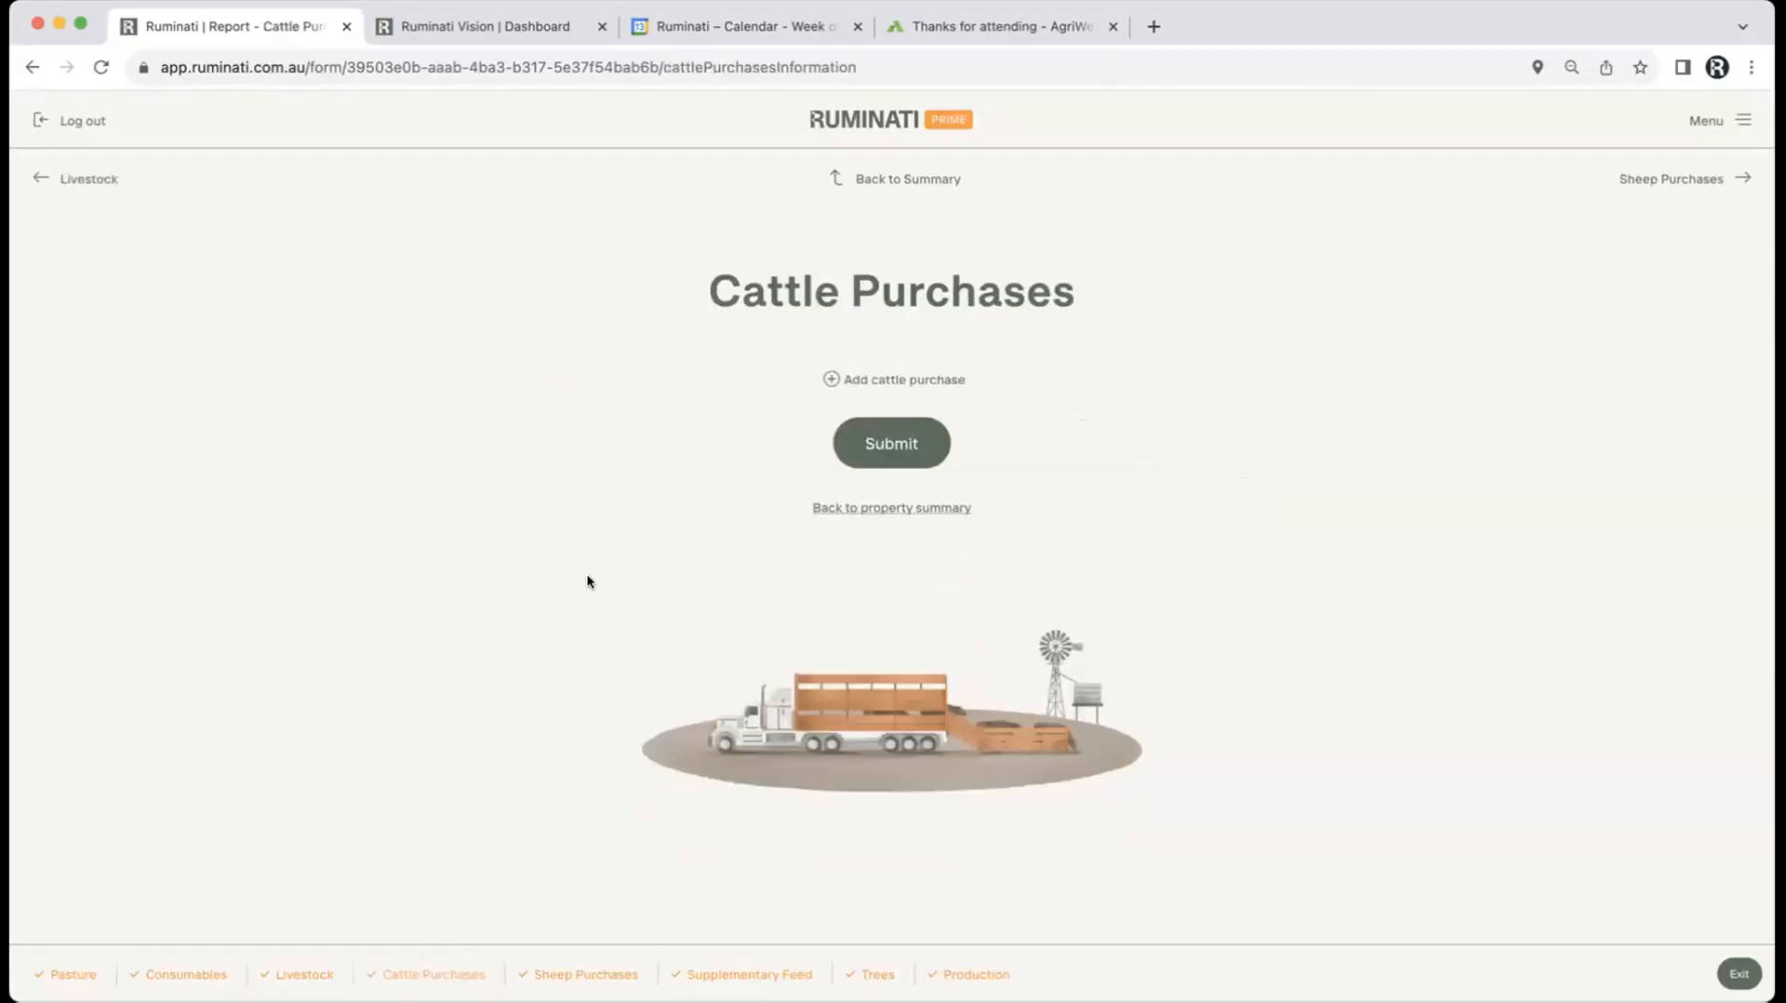
{"action": "left_click", "coordinate": [887, 381]}
{"action": "left_click", "coordinate": [645, 405]}
{"action": "left_click", "coordinate": [597, 457]}
{"action": "left_click", "coordinate": [595, 457]}
{"action": "type", "text": "350"}
{"action": "left_click", "coordinate": [585, 503]}
{"action": "type", "text": "100"}
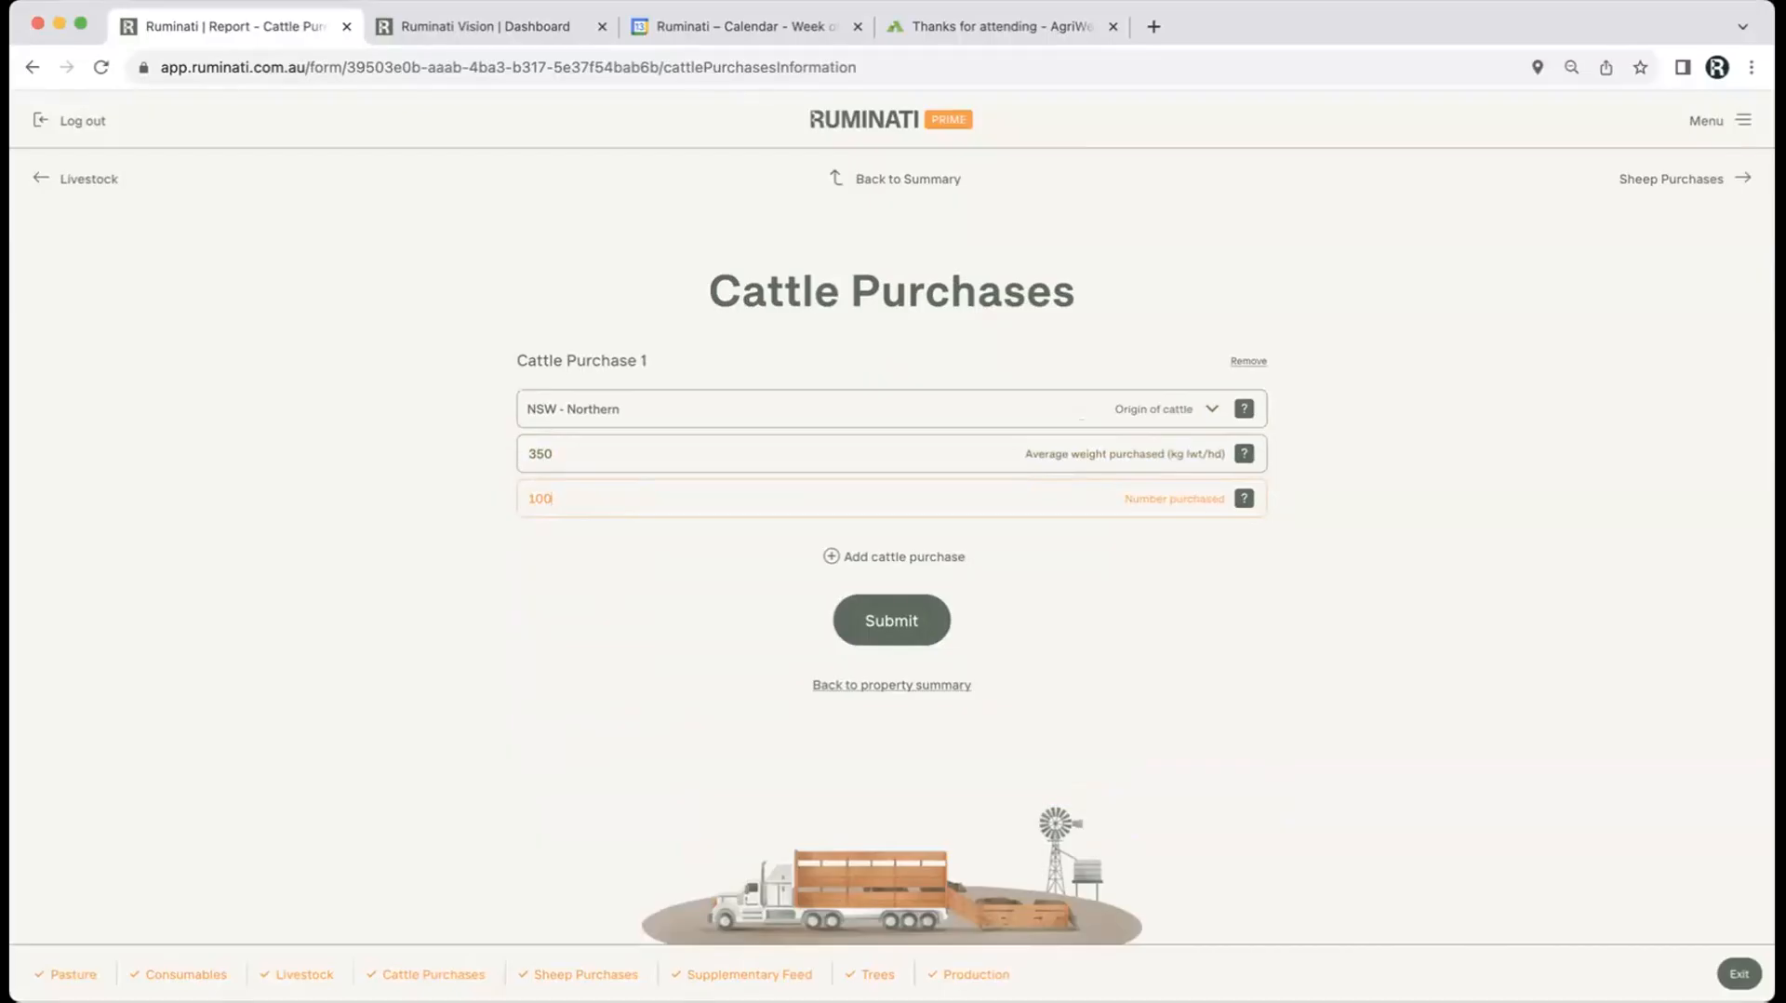
{"action": "left_click", "coordinate": [1241, 363]}
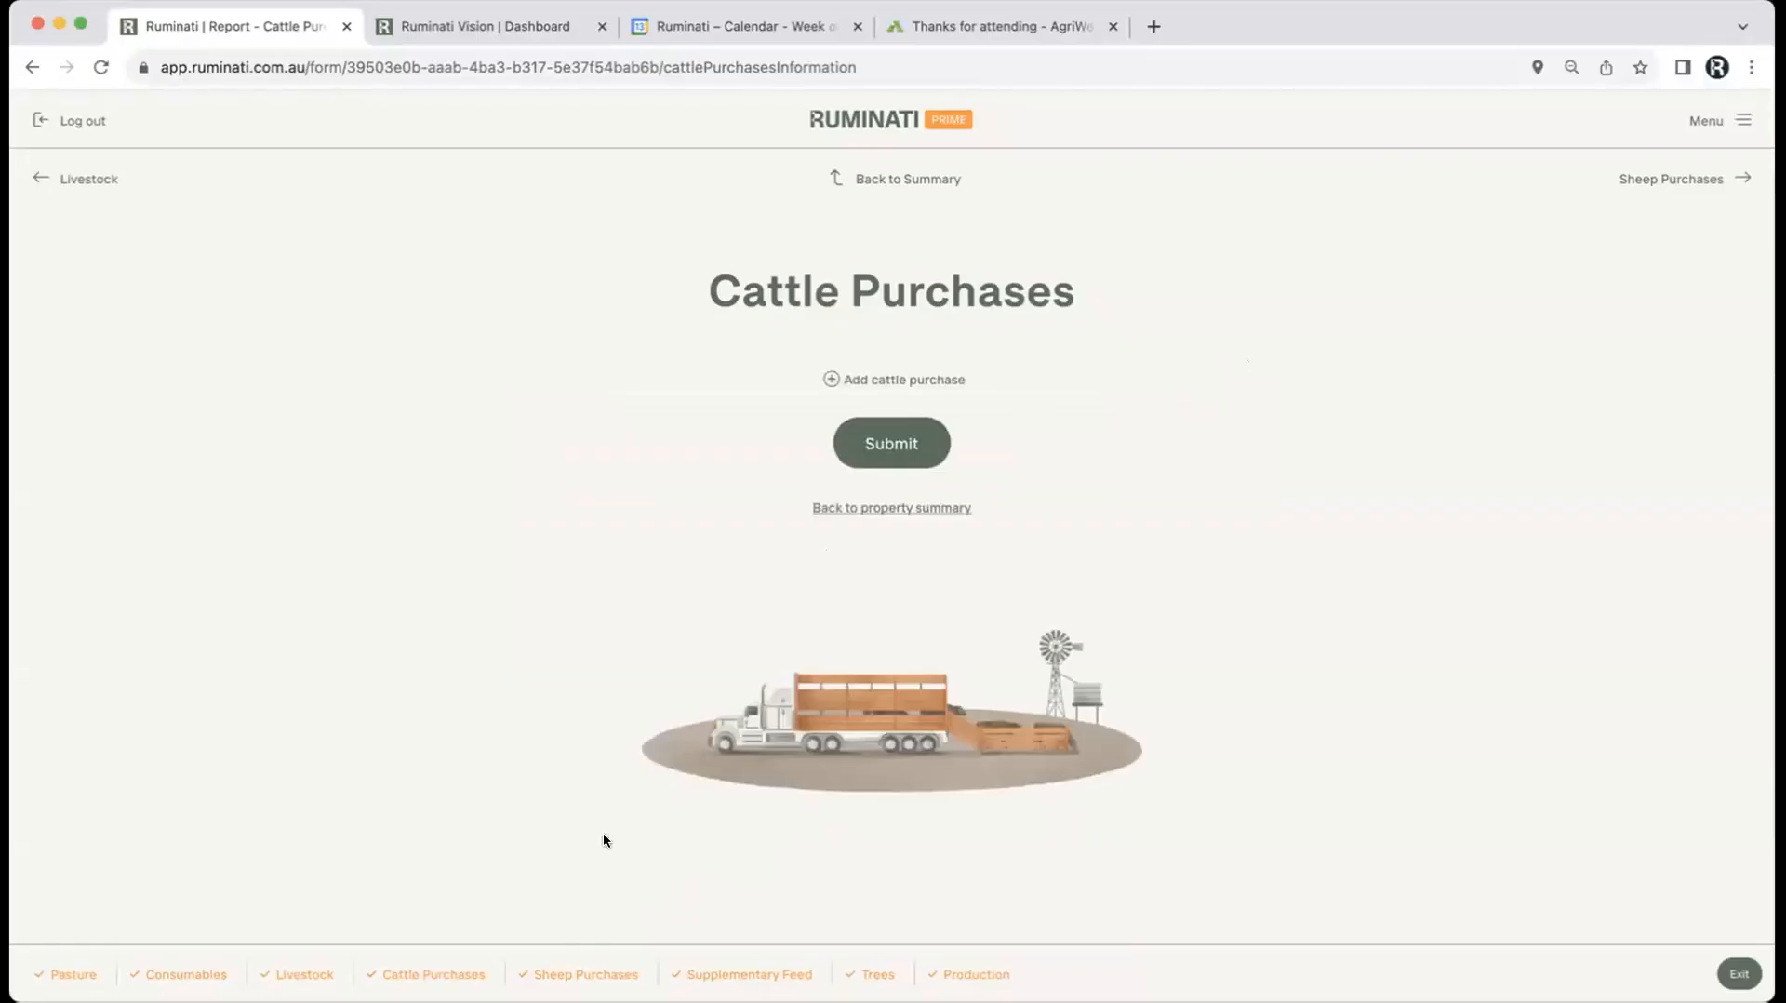
{"action": "left_click", "coordinate": [558, 970]}
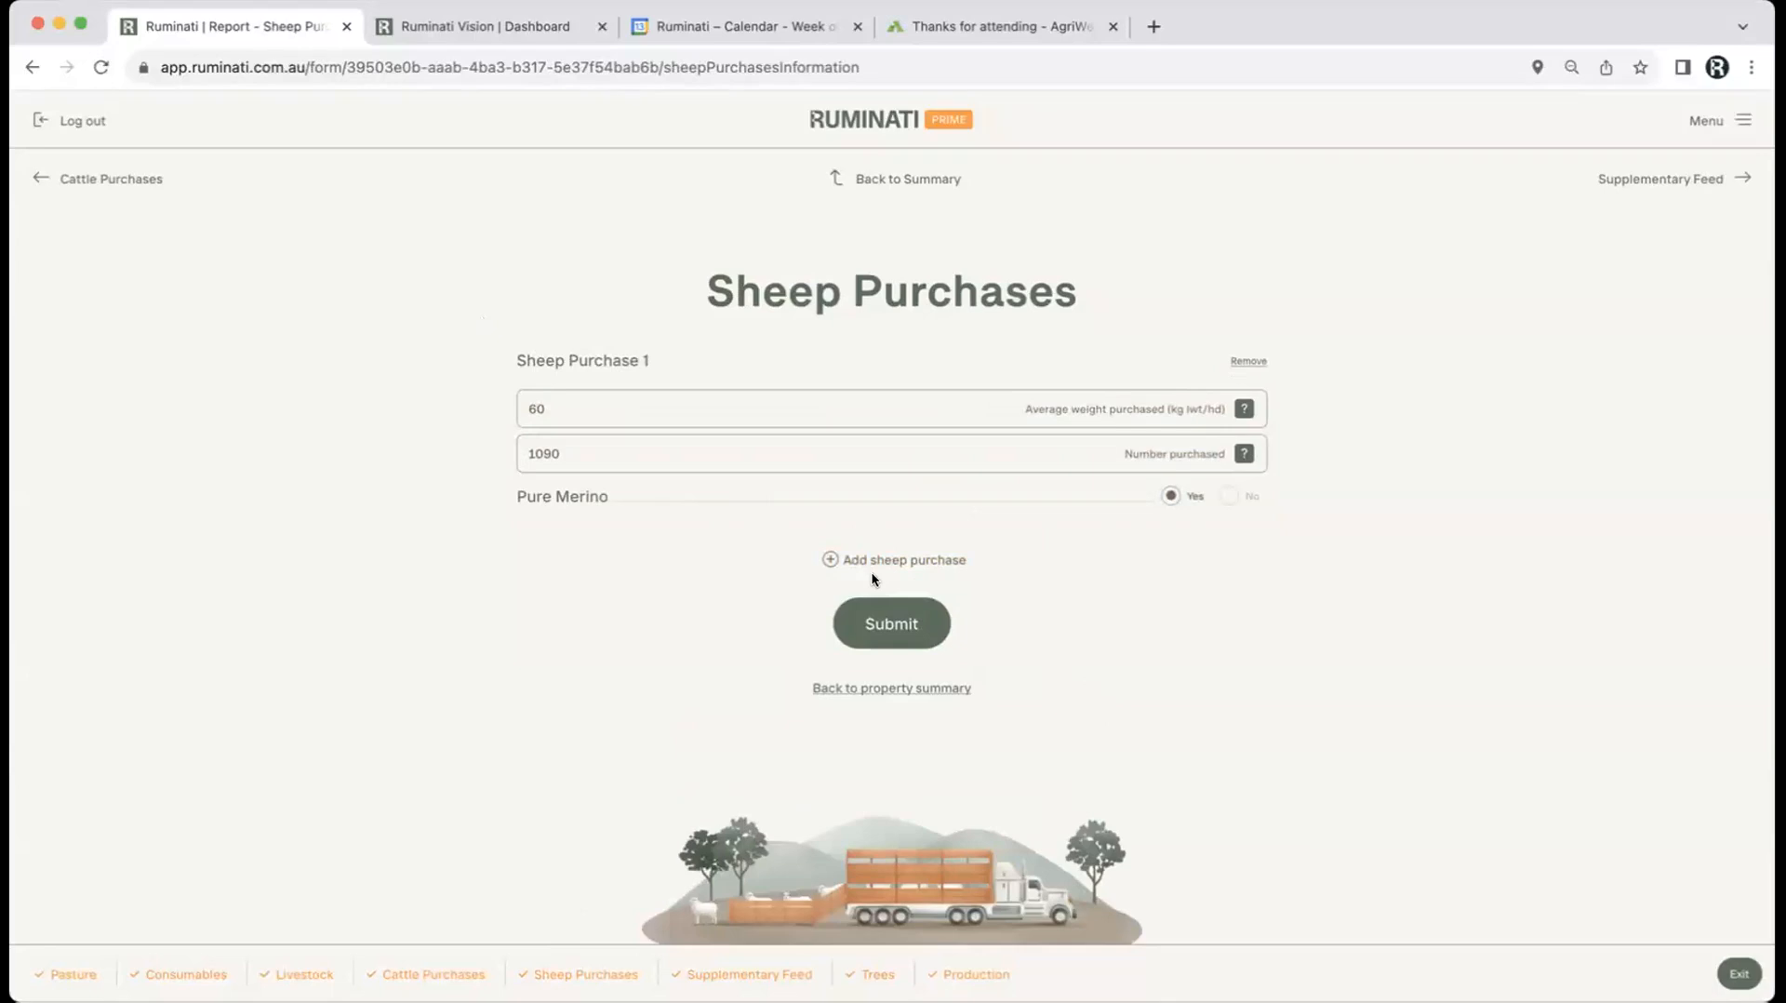
Step: Pass through Supplementary Feed to the Trees section and remove Tree Planting 2
{"action": "left_click", "coordinate": [729, 976]}
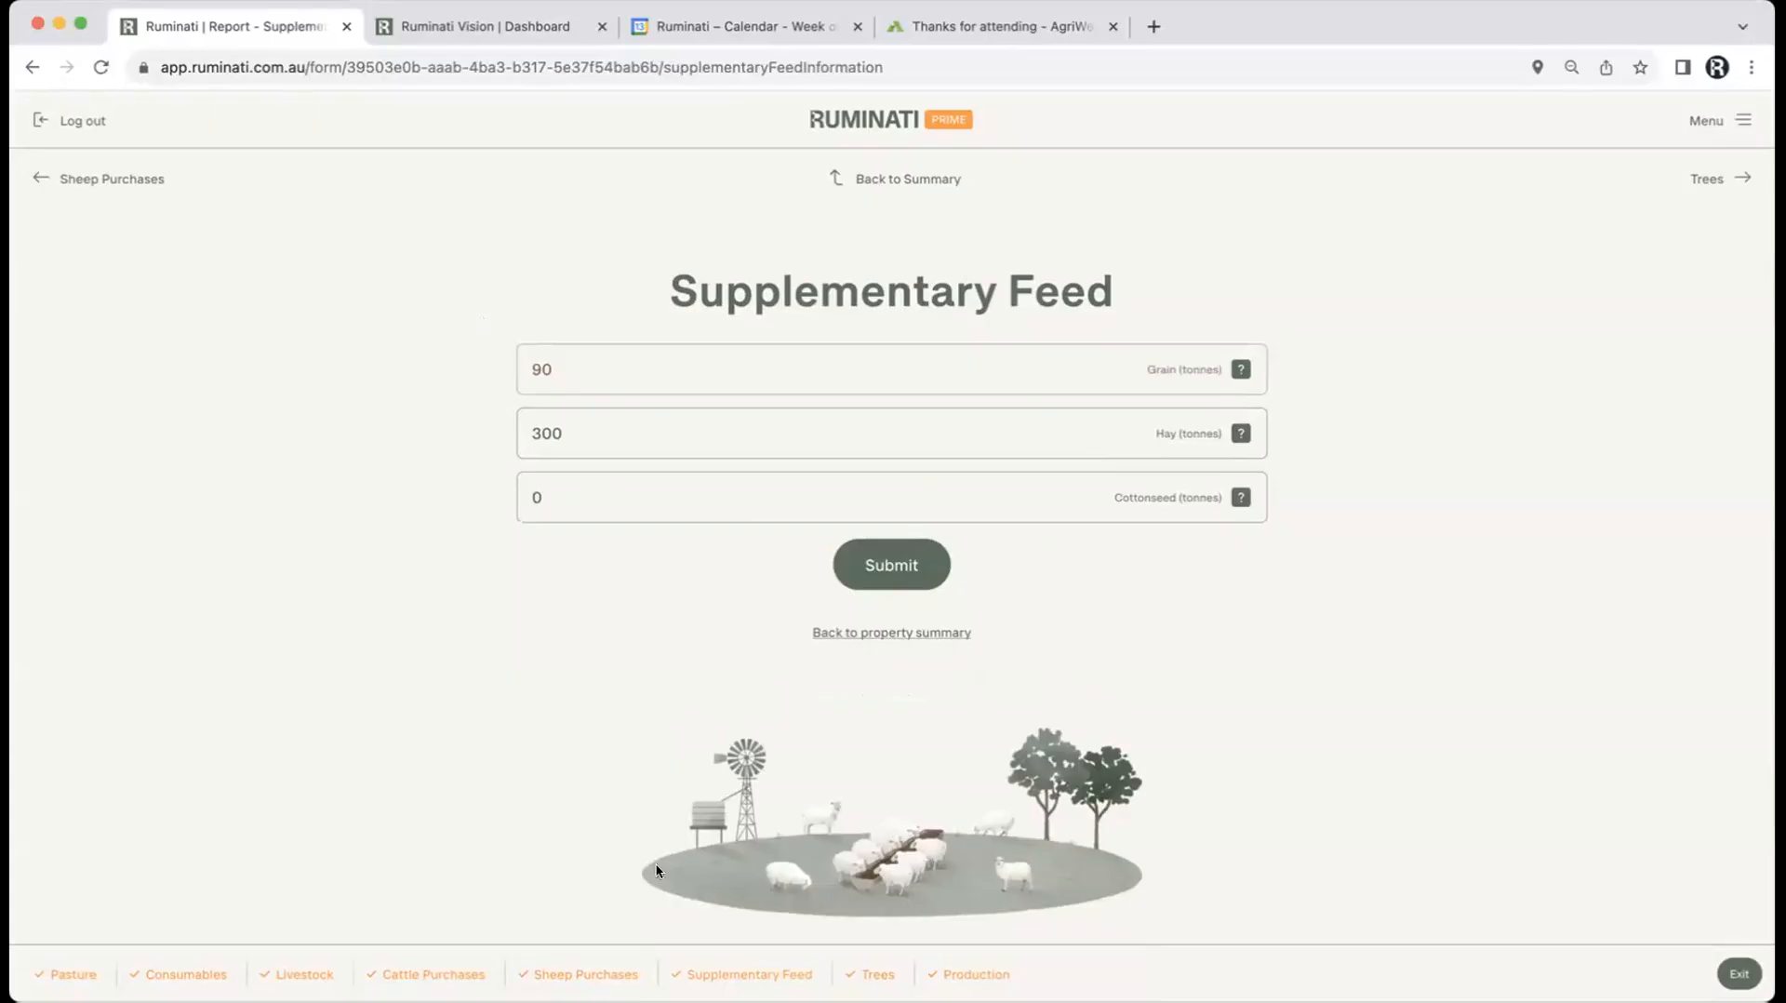
{"action": "left_click", "coordinate": [873, 975]}
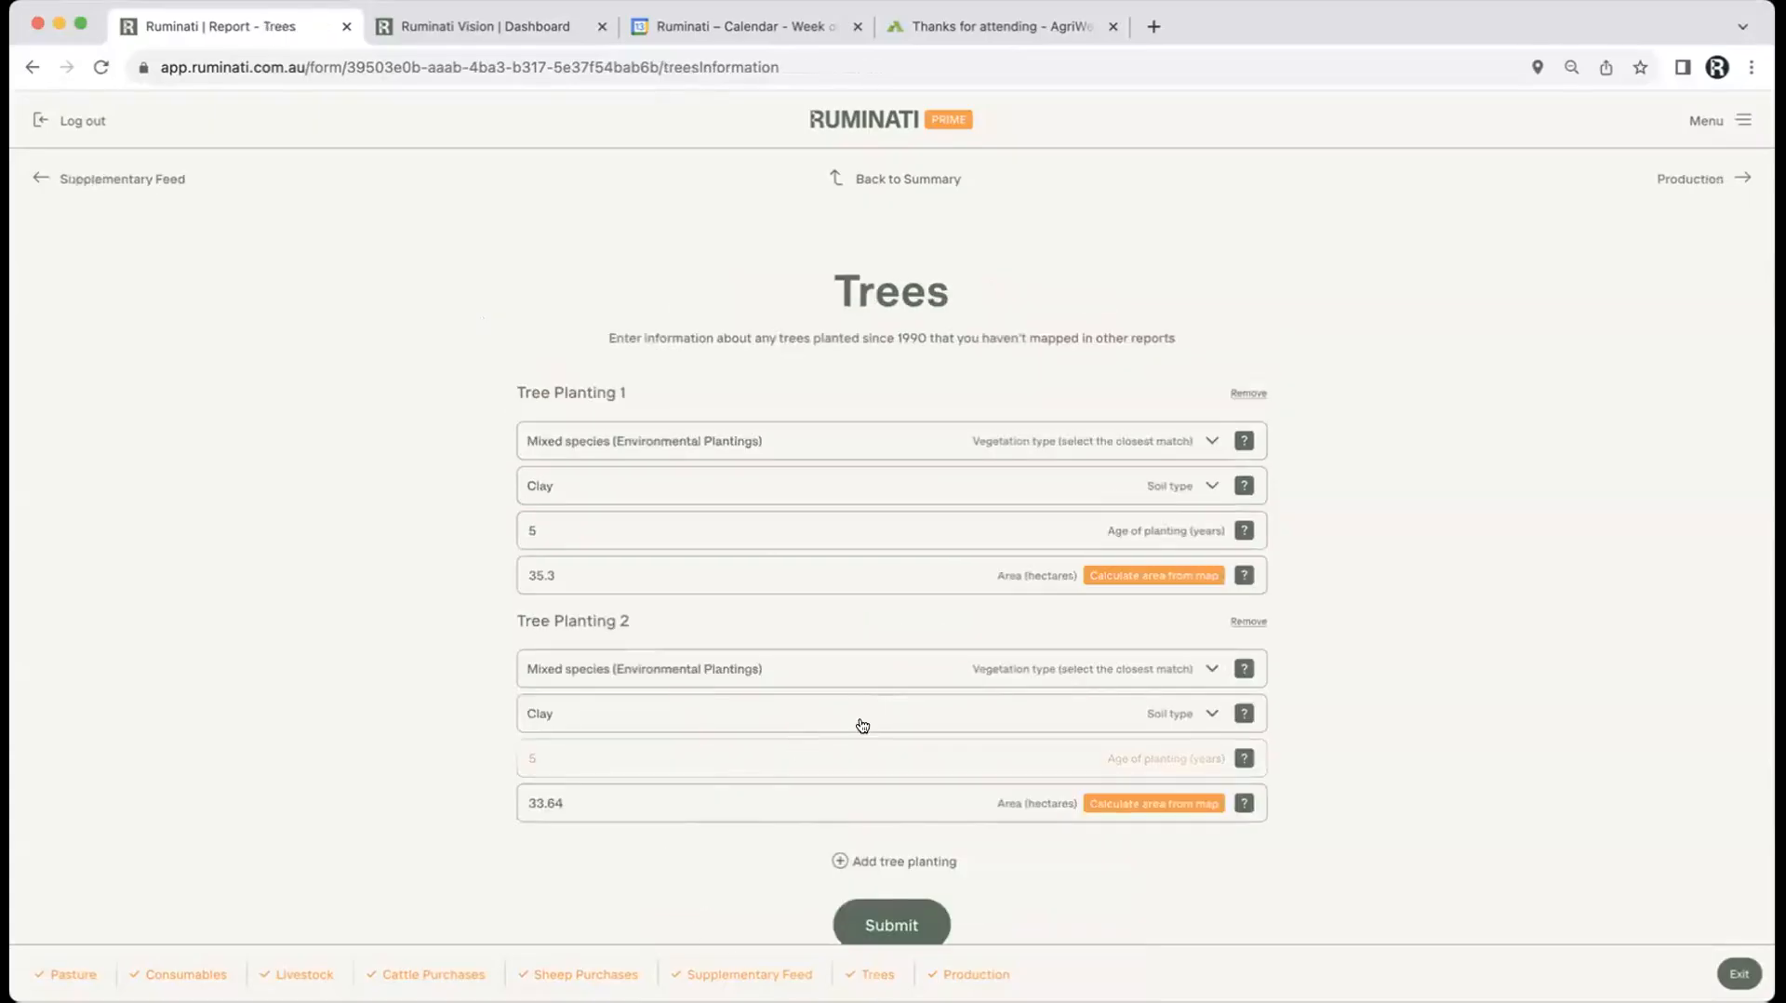
{"action": "left_click", "coordinate": [1235, 622]}
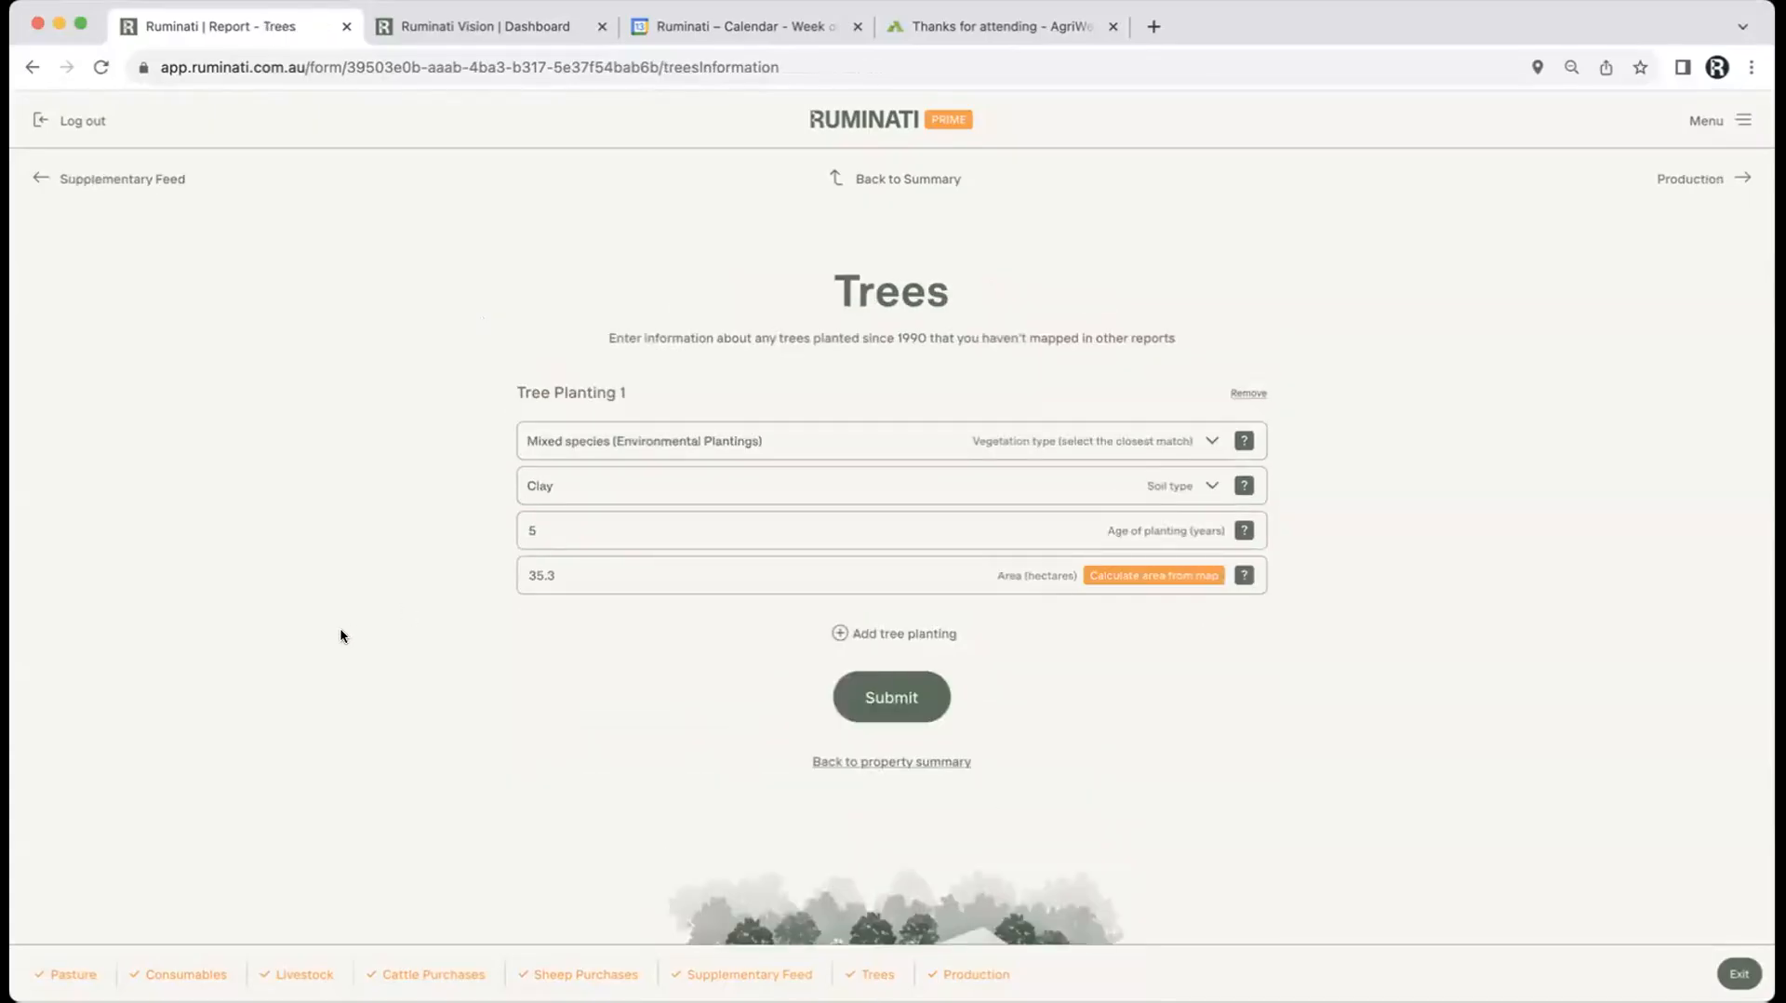
{"action": "scroll", "coordinate": [341, 637], "scroll_direction": "down", "scroll_amount": 3}
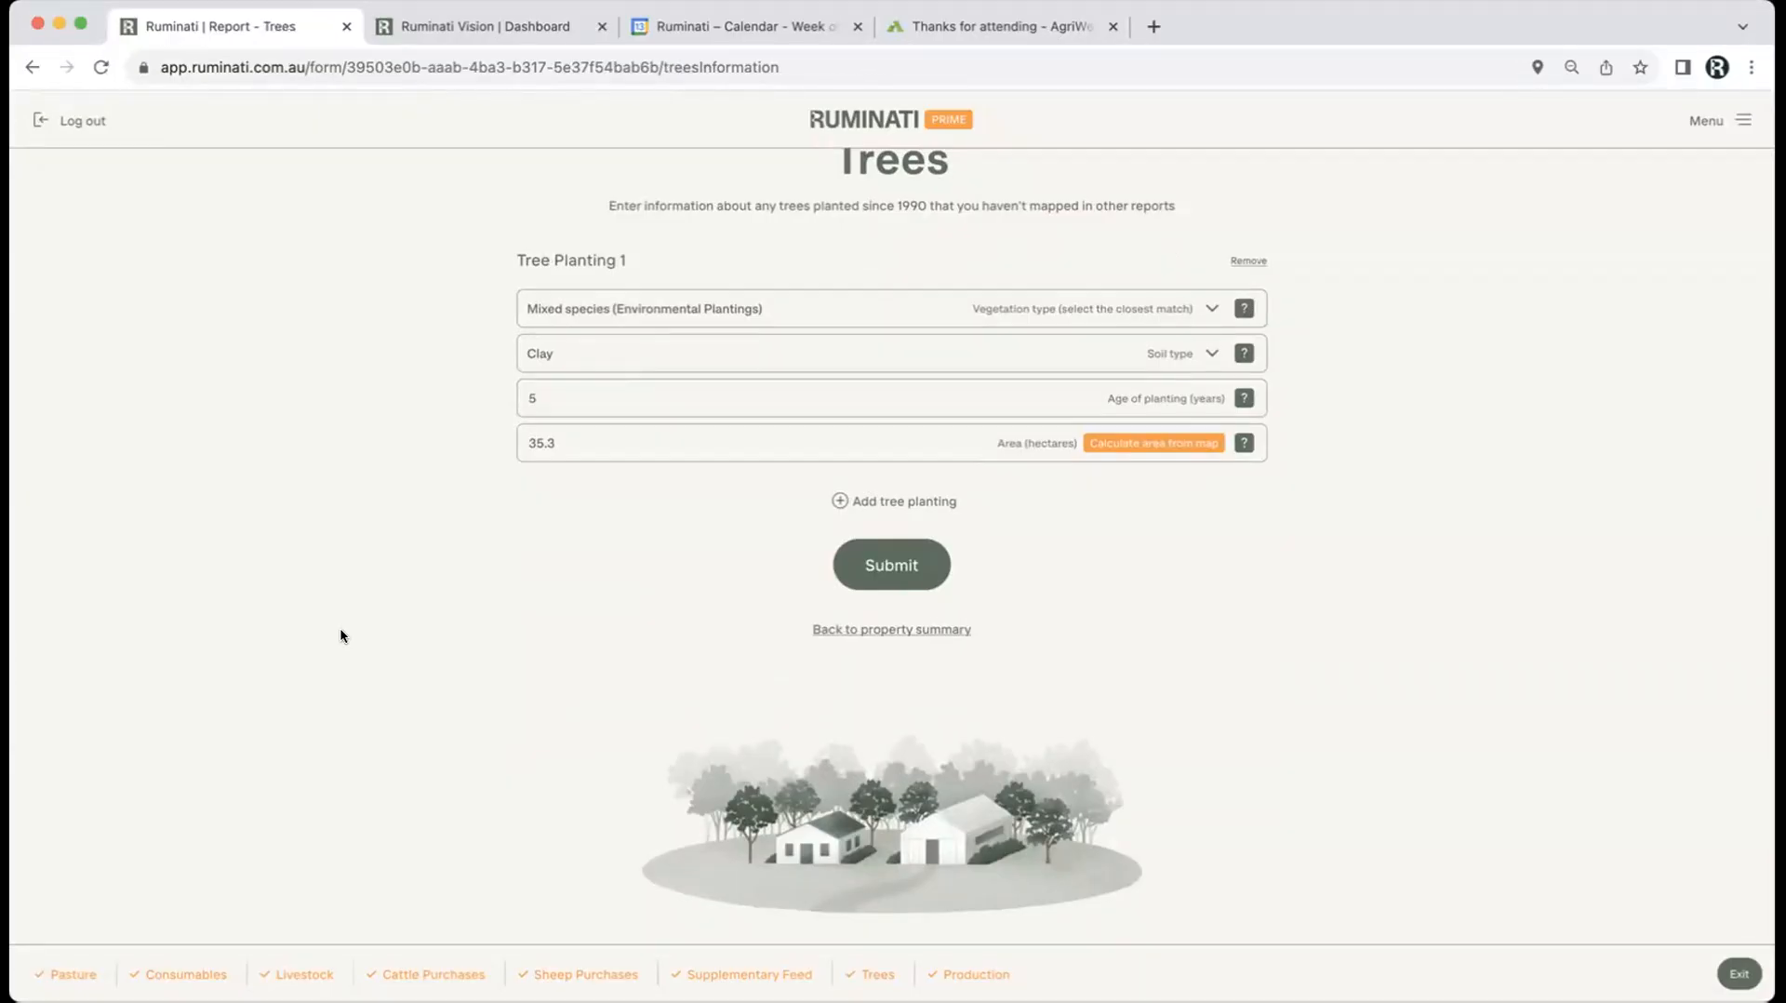
Step: Add a second tree planting with Sugar Gum vegetation on Clay soil
{"action": "left_click", "coordinate": [880, 502]}
{"action": "left_click", "coordinate": [570, 540]}
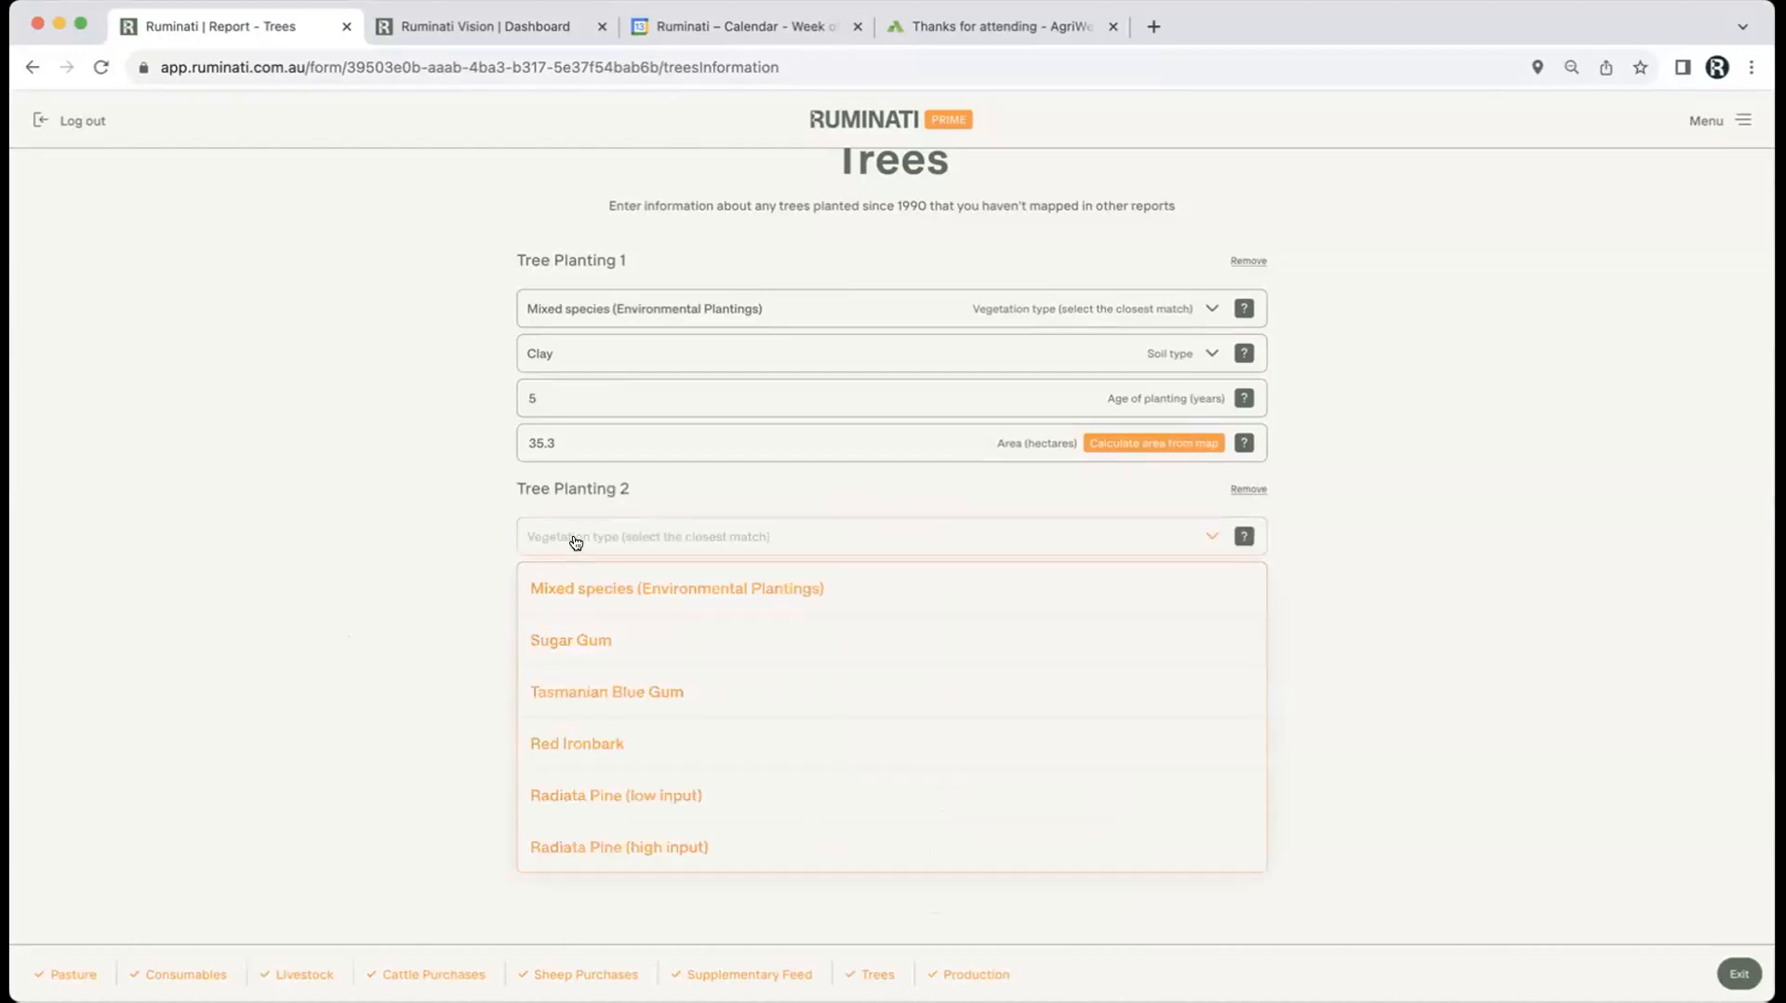
{"action": "left_click", "coordinate": [573, 637]}
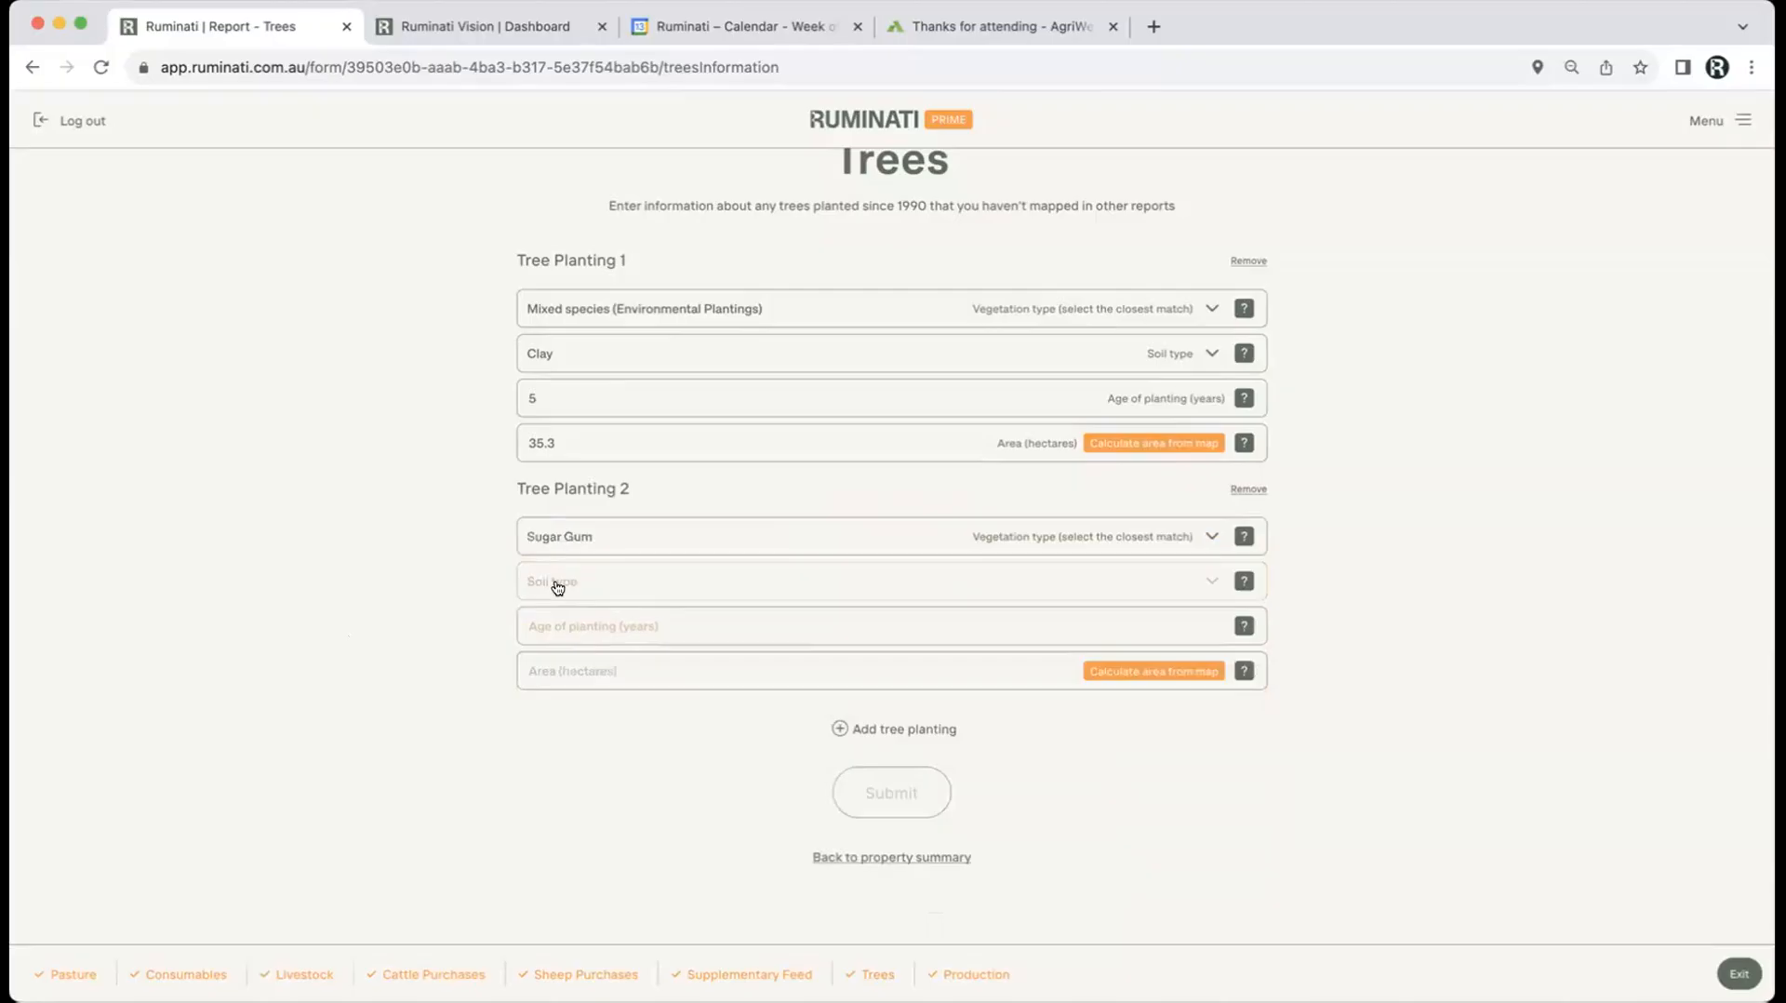
{"action": "left_click", "coordinate": [558, 587]}
{"action": "left_click", "coordinate": [555, 631]}
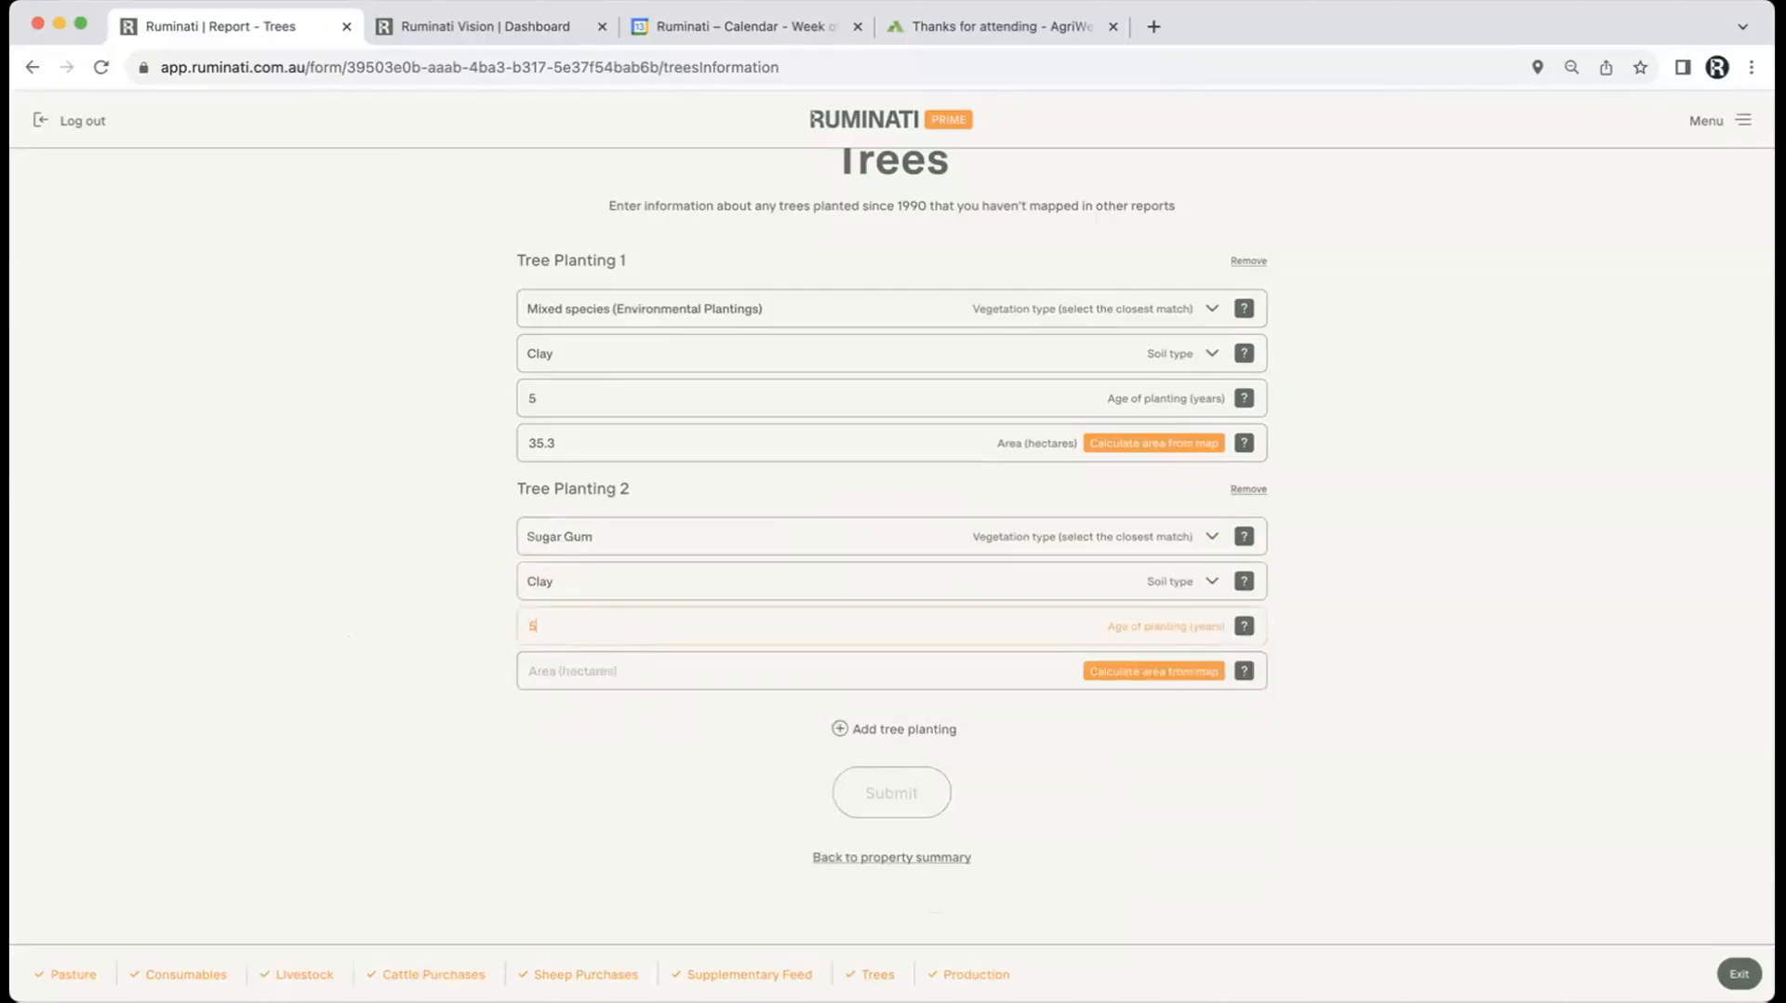
Step: Trace the planting strip on the map, apply its 34.48 ha area, and submit the tree plantings
{"action": "left_click", "coordinate": [1154, 671]}
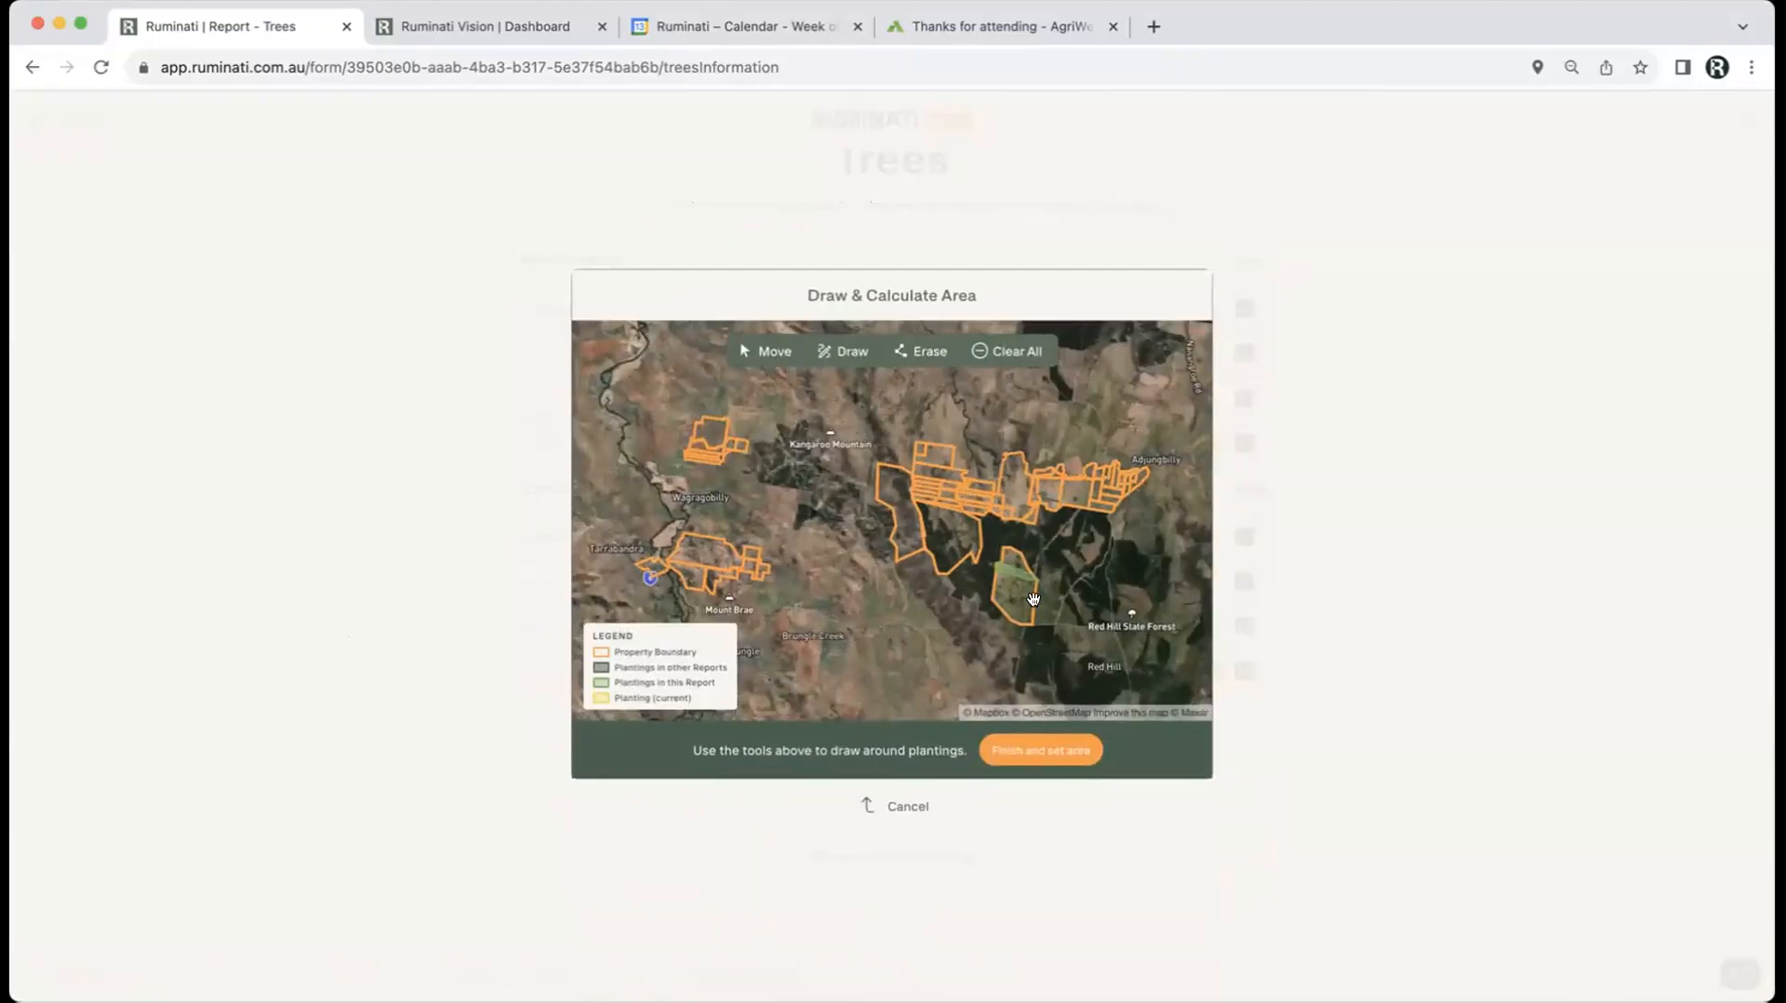
{"action": "left_click", "coordinate": [861, 346]}
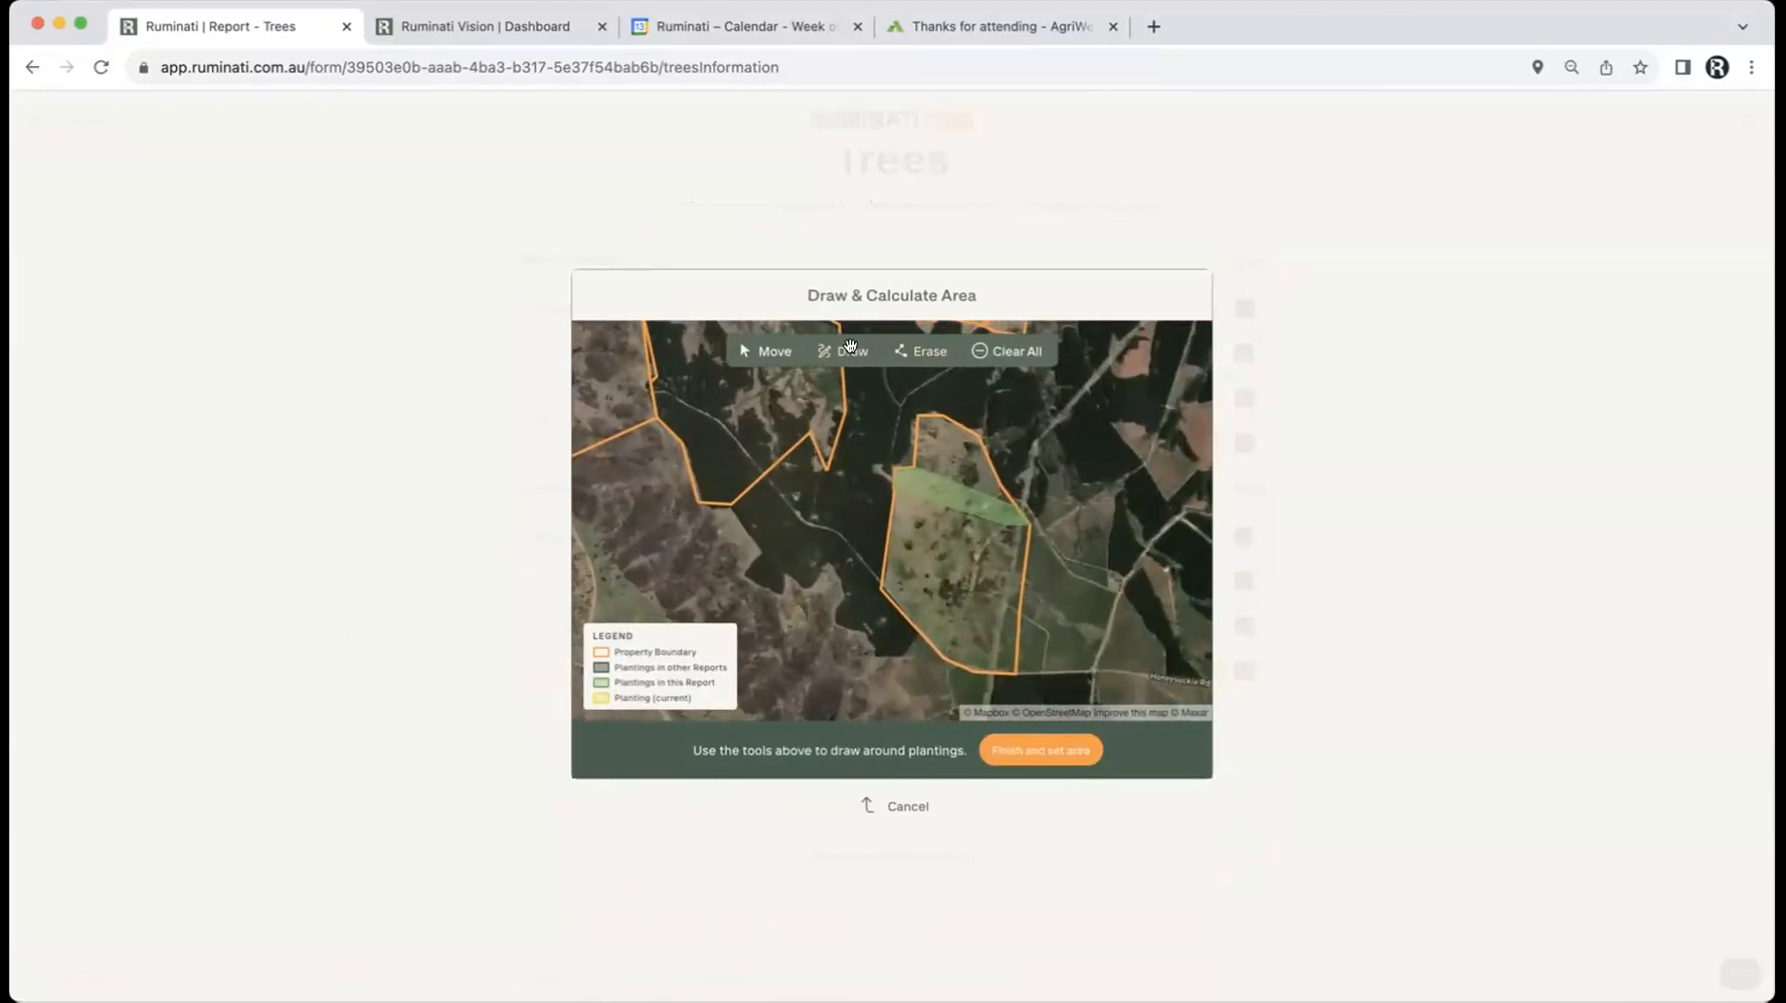
{"action": "left_click", "coordinate": [1028, 525]}
{"action": "left_click", "coordinate": [1007, 525]}
{"action": "left_click", "coordinate": [997, 672]}
{"action": "left_click", "coordinate": [1018, 672]}
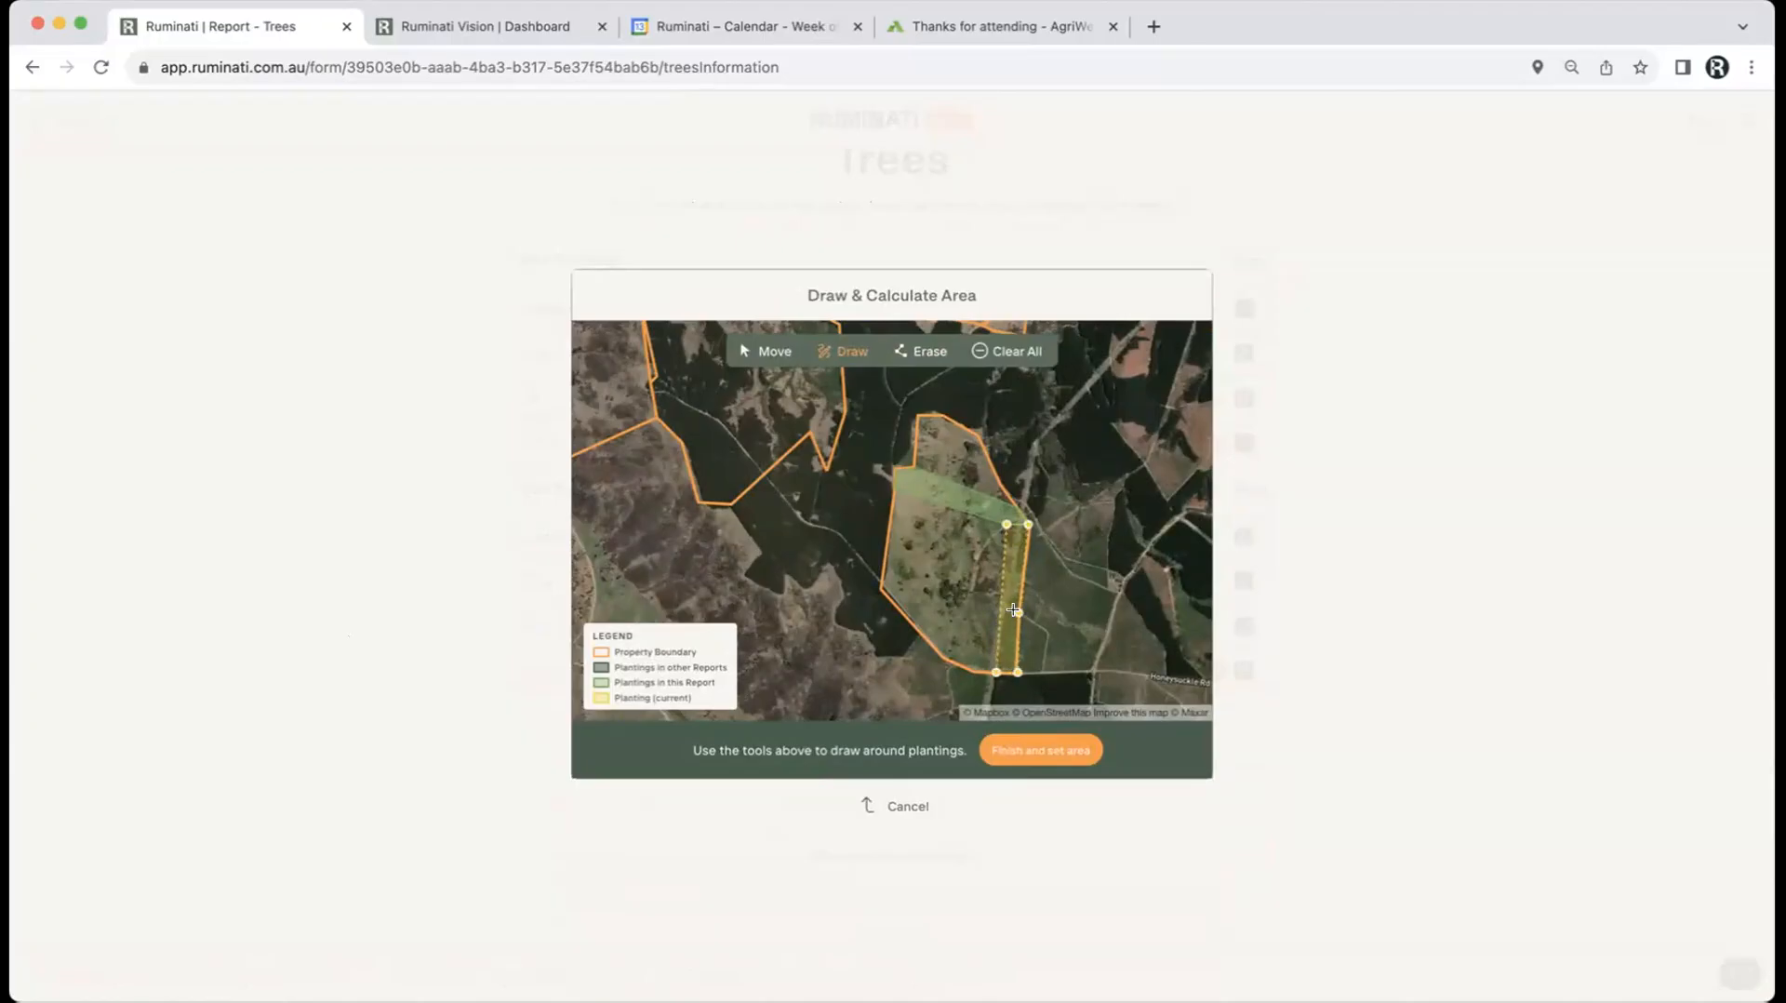
{"action": "left_click", "coordinate": [1026, 527]}
{"action": "left_click", "coordinate": [1040, 748]}
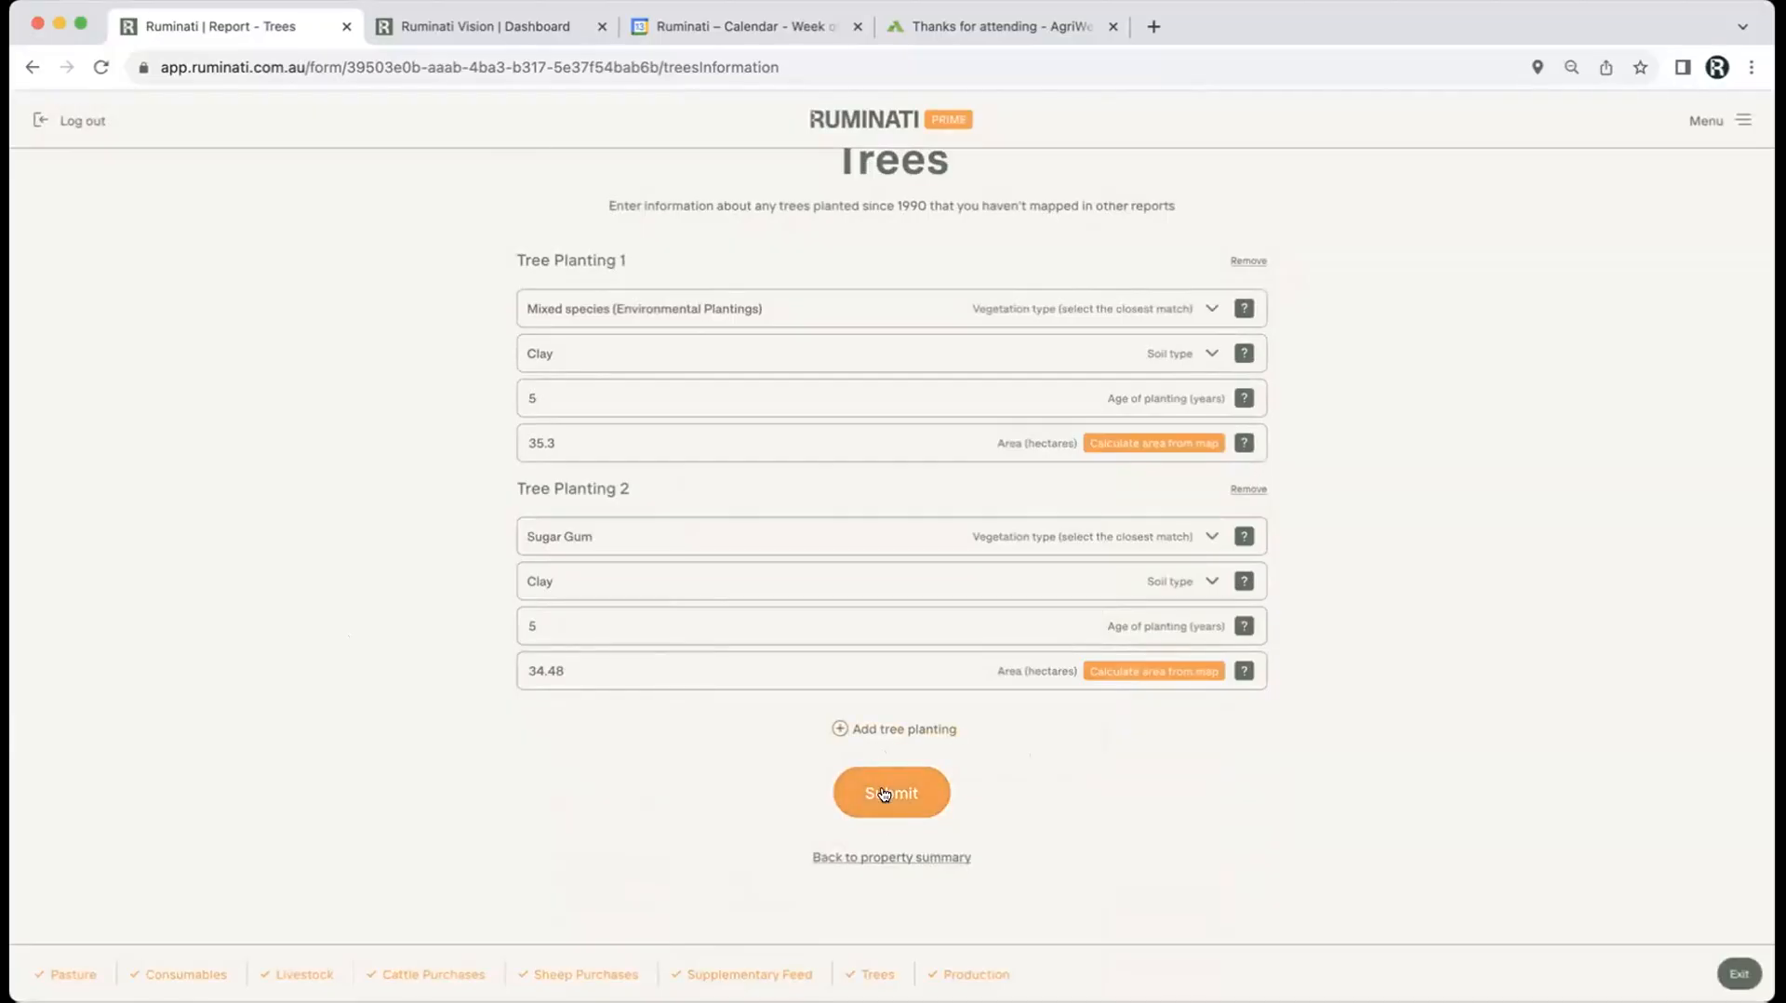
{"action": "left_click", "coordinate": [884, 794]}
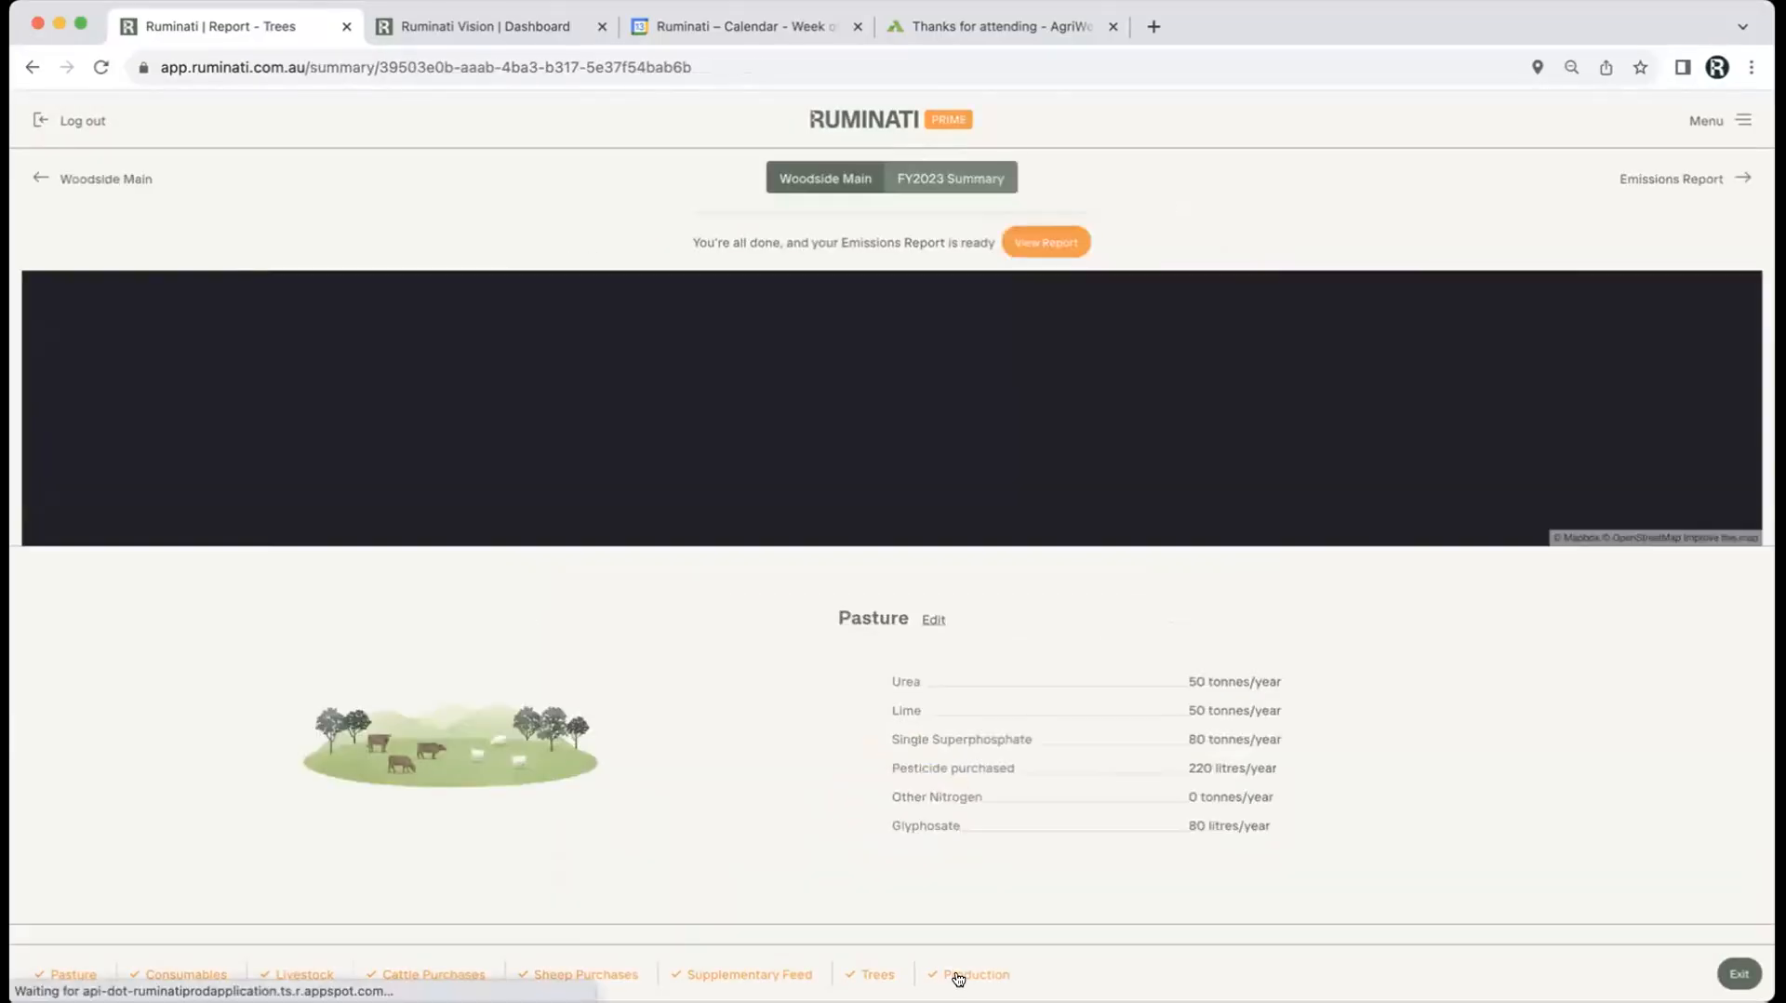
Step: Check Production values: beef sales 653400, sheep sales 150000, greasy wool 15500 kg, 75% clean yield
{"action": "left_click", "coordinate": [958, 975]}
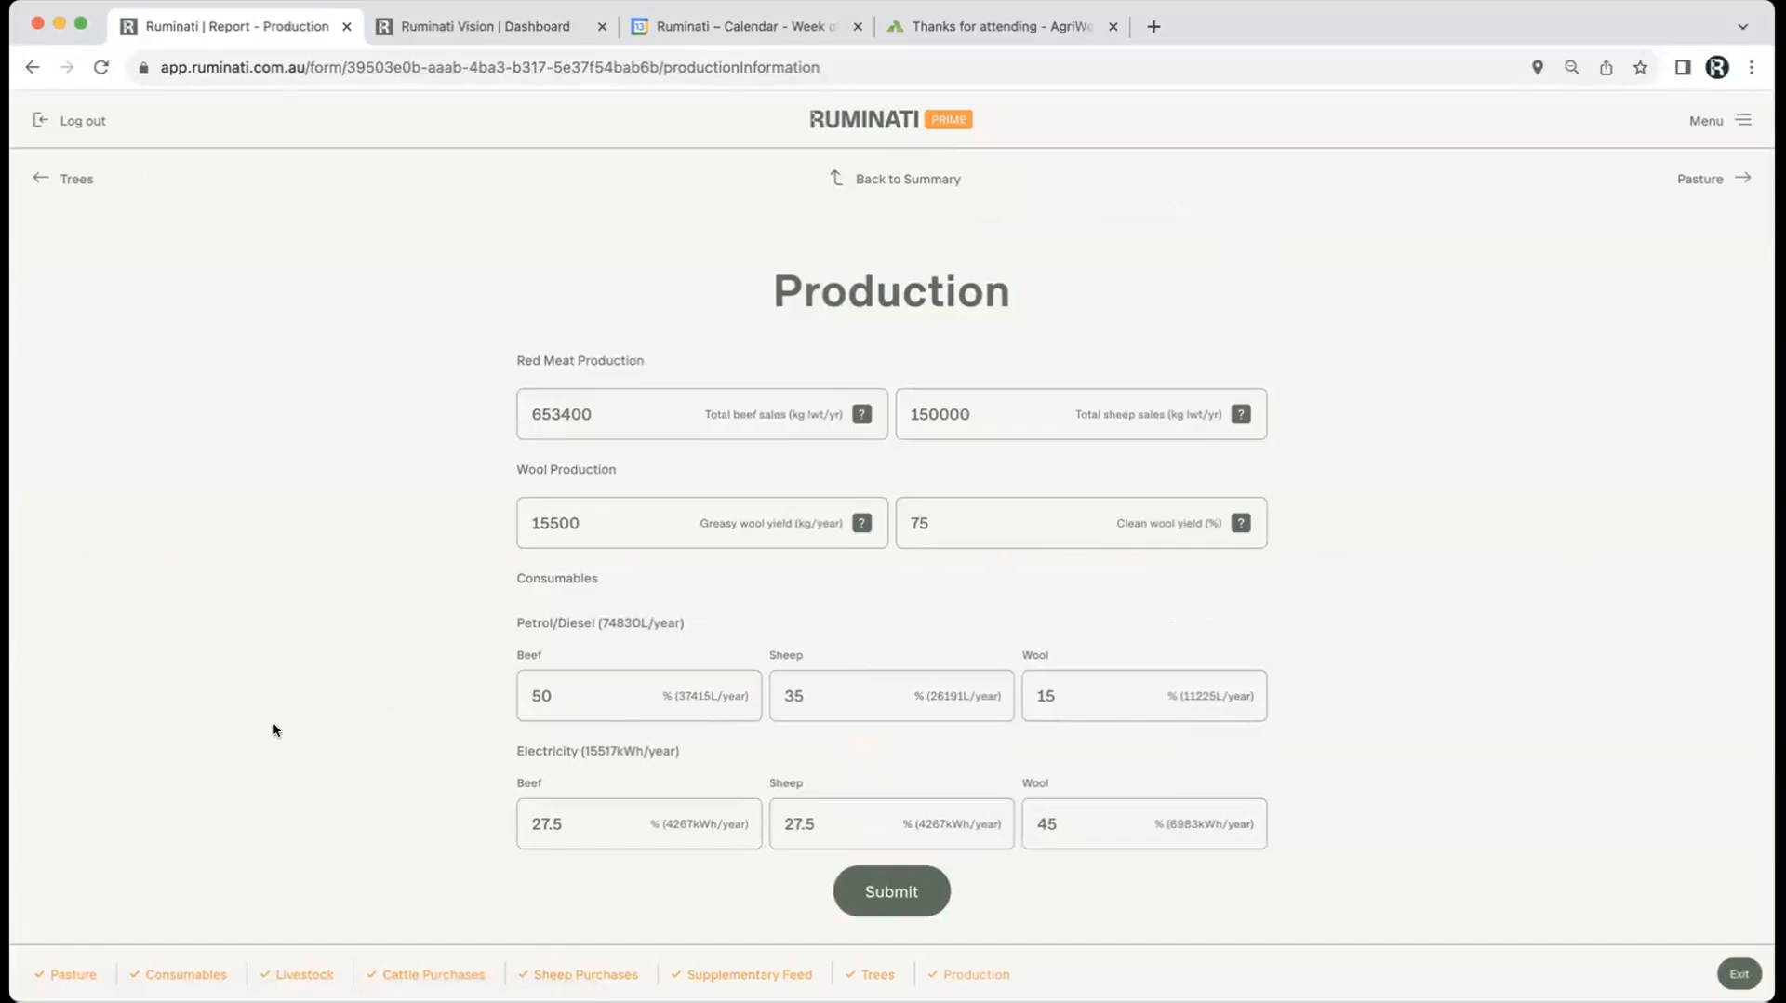
{"action": "scroll", "coordinate": [271, 718], "scroll_direction": "down", "scroll_amount": 5}
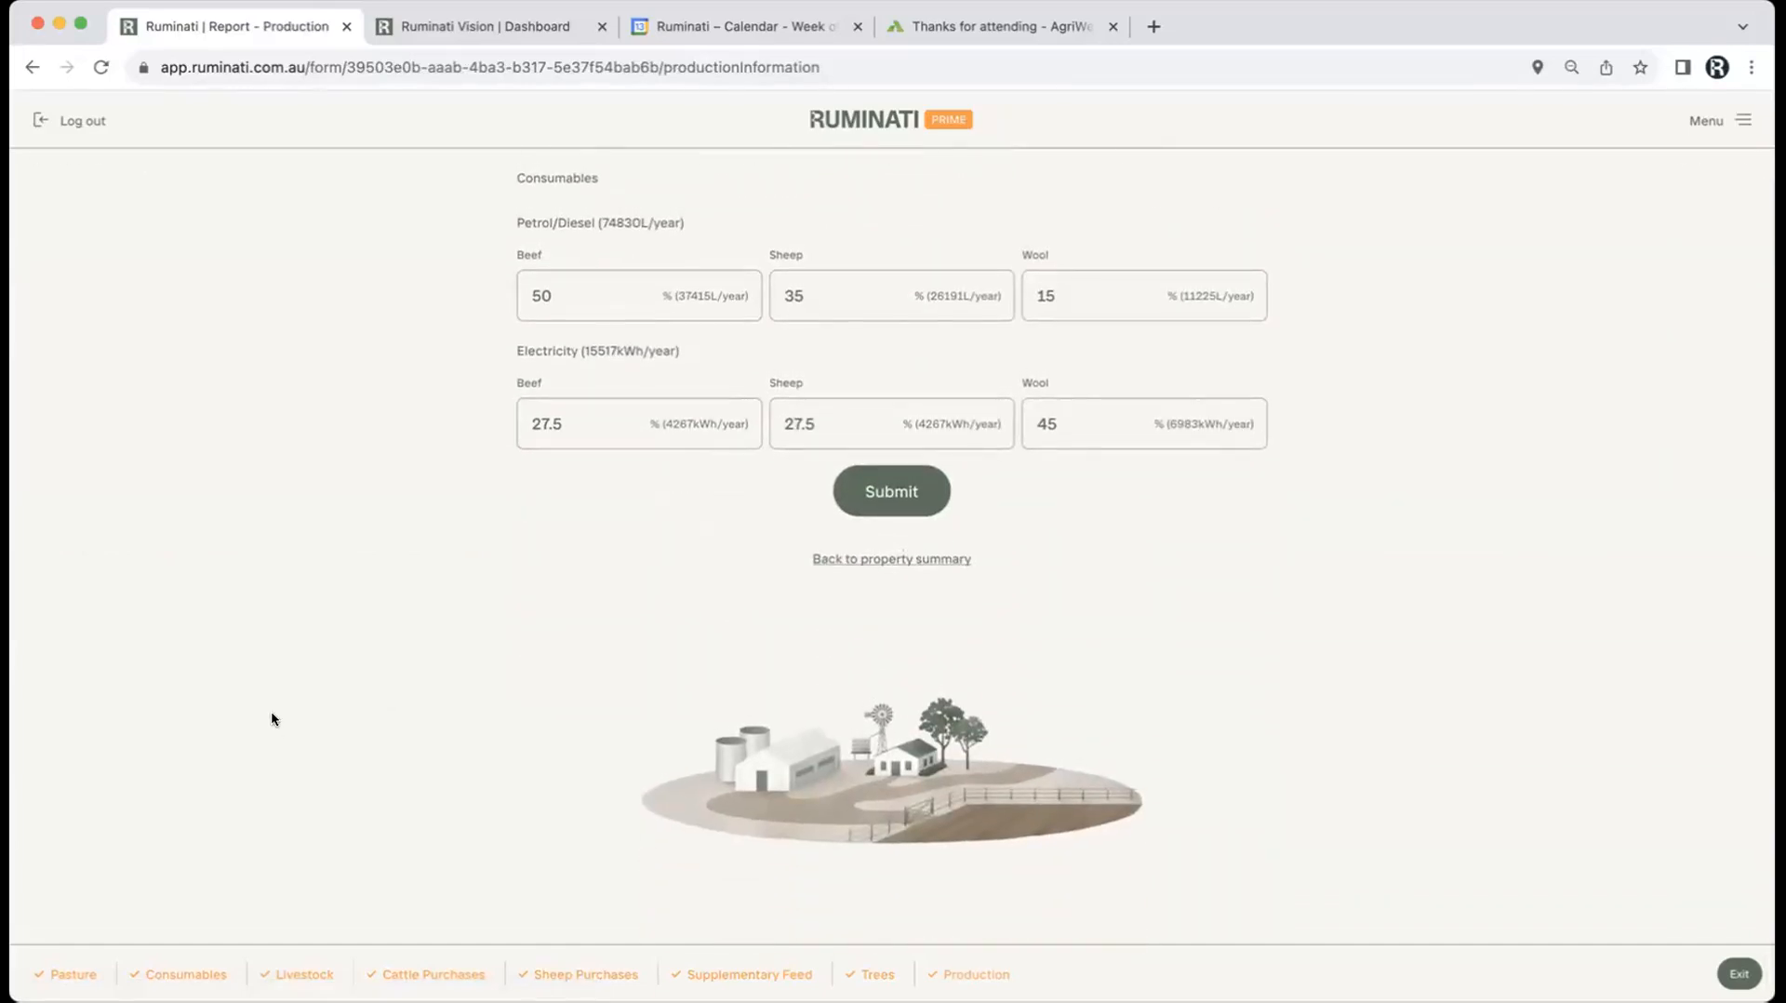
{"action": "scroll", "coordinate": [272, 714], "scroll_direction": "up", "scroll_amount": 2}
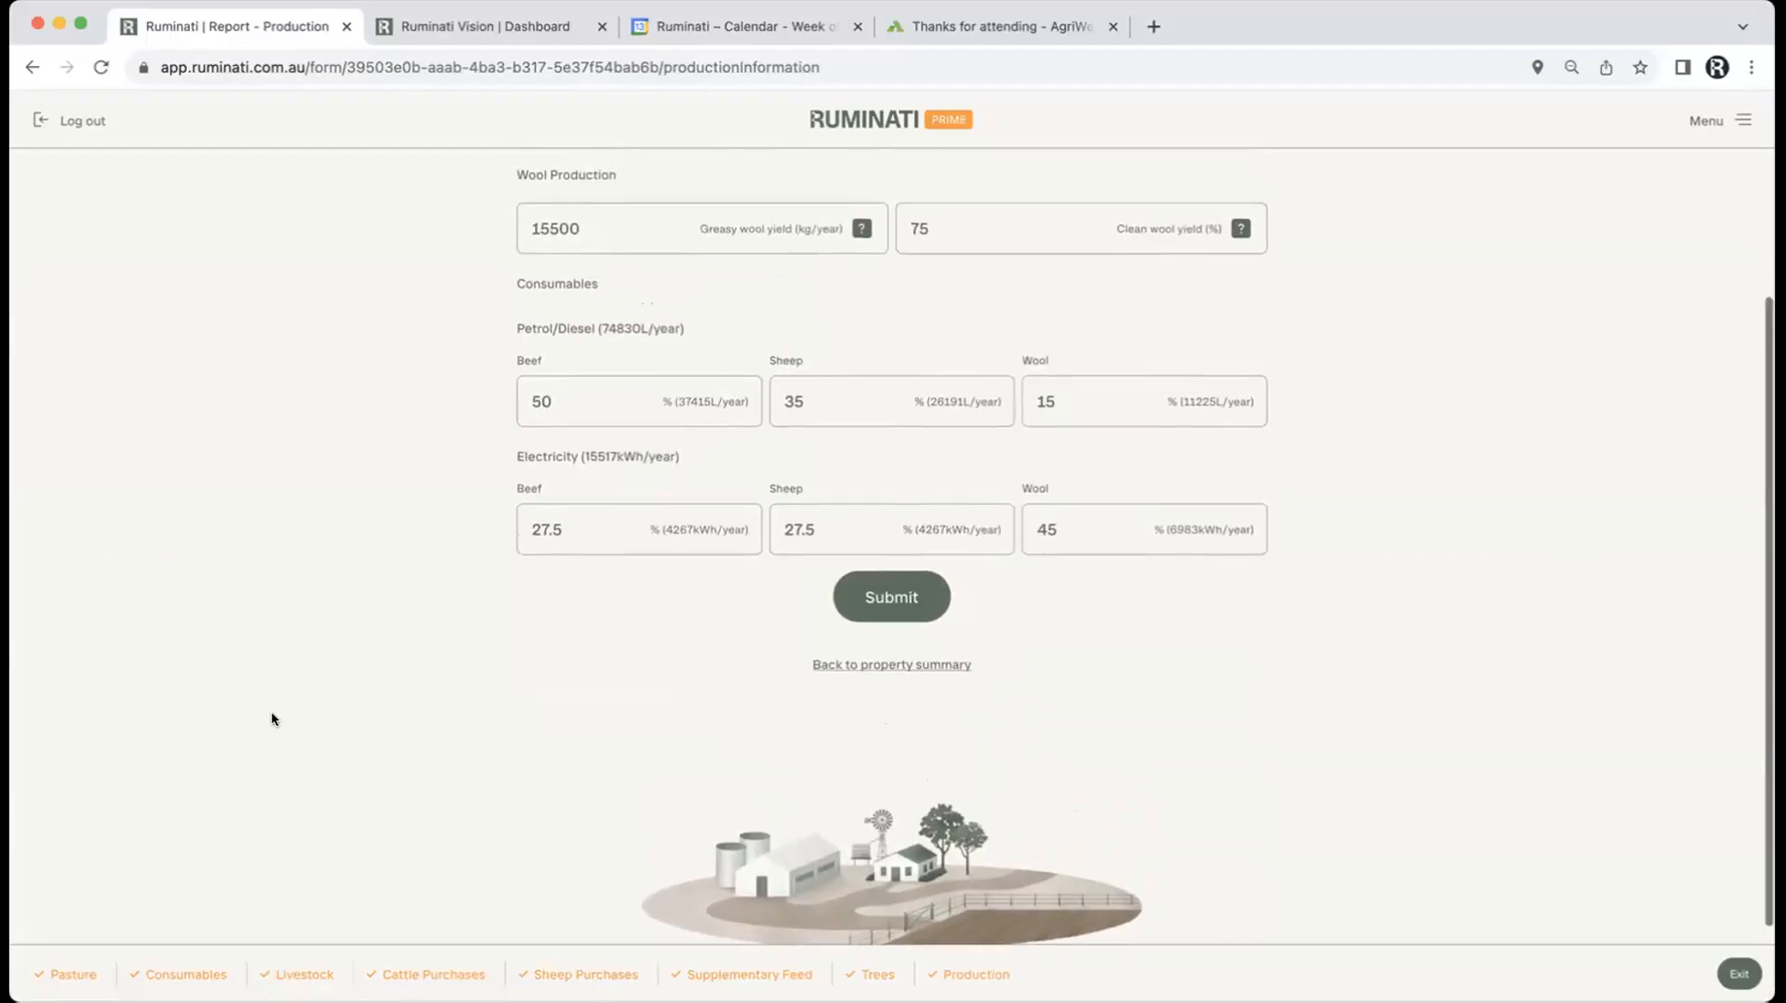
{"action": "scroll", "coordinate": [272, 714], "scroll_direction": "up", "scroll_amount": 3}
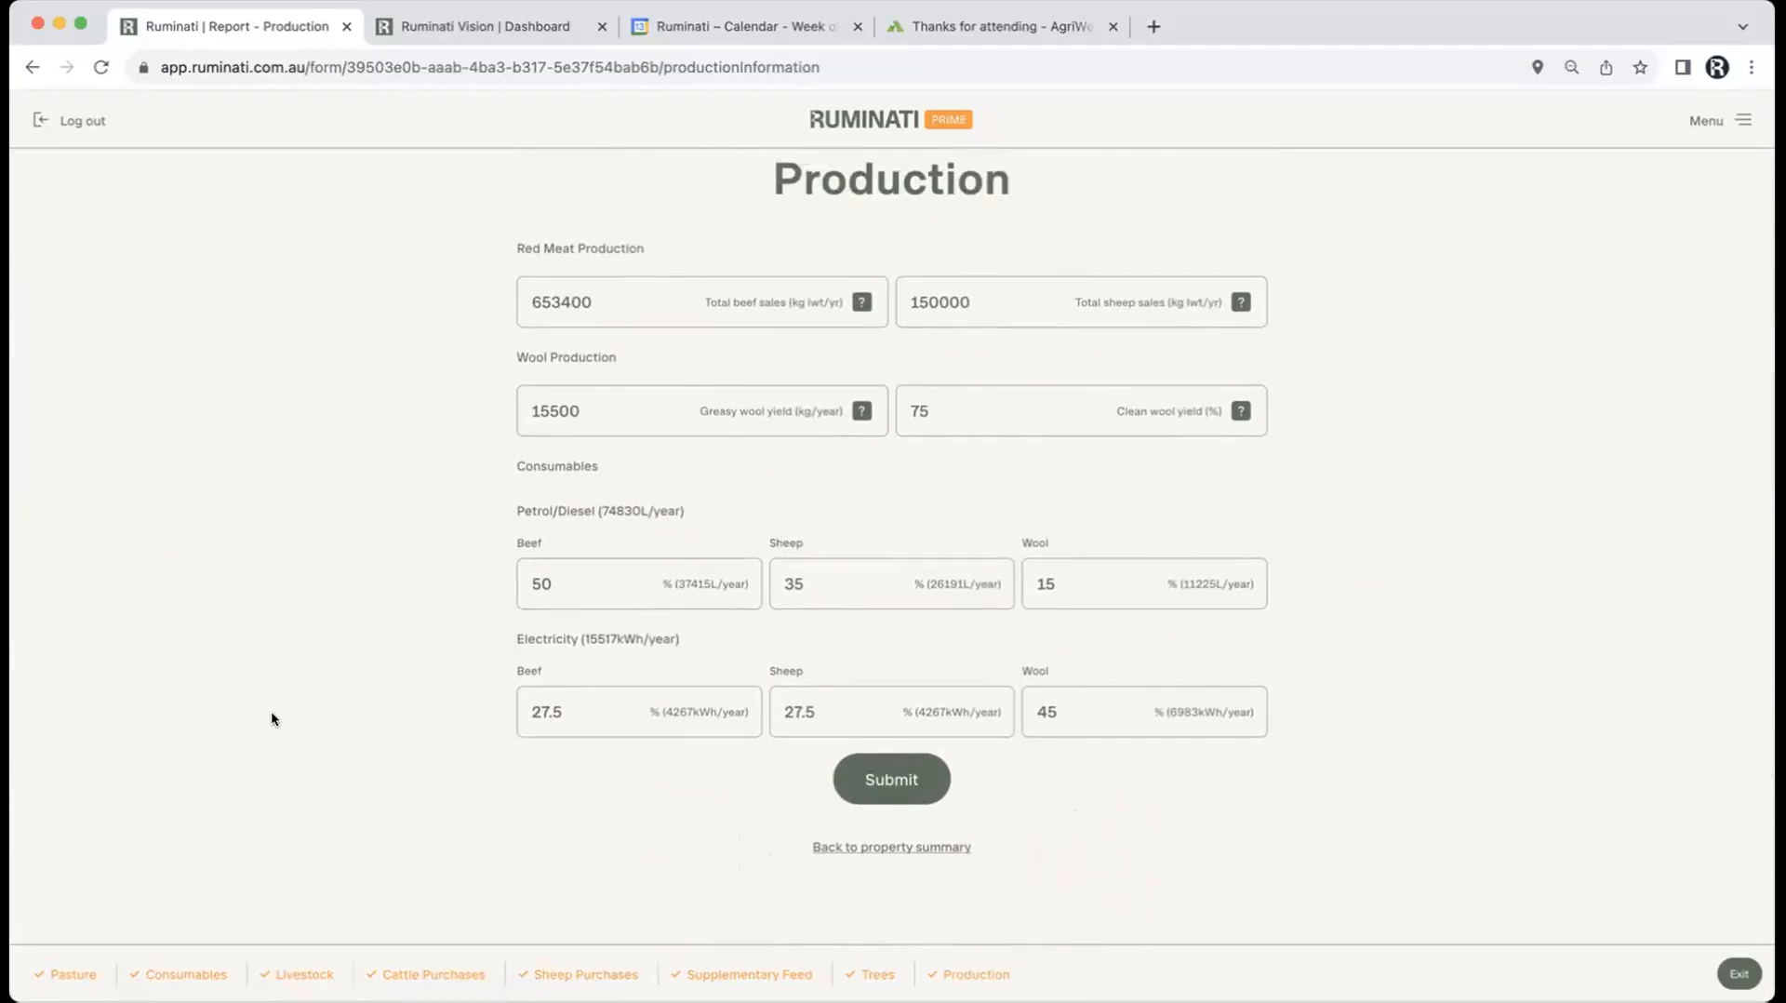
{"action": "scroll", "coordinate": [272, 719], "scroll_direction": "up", "scroll_amount": 2}
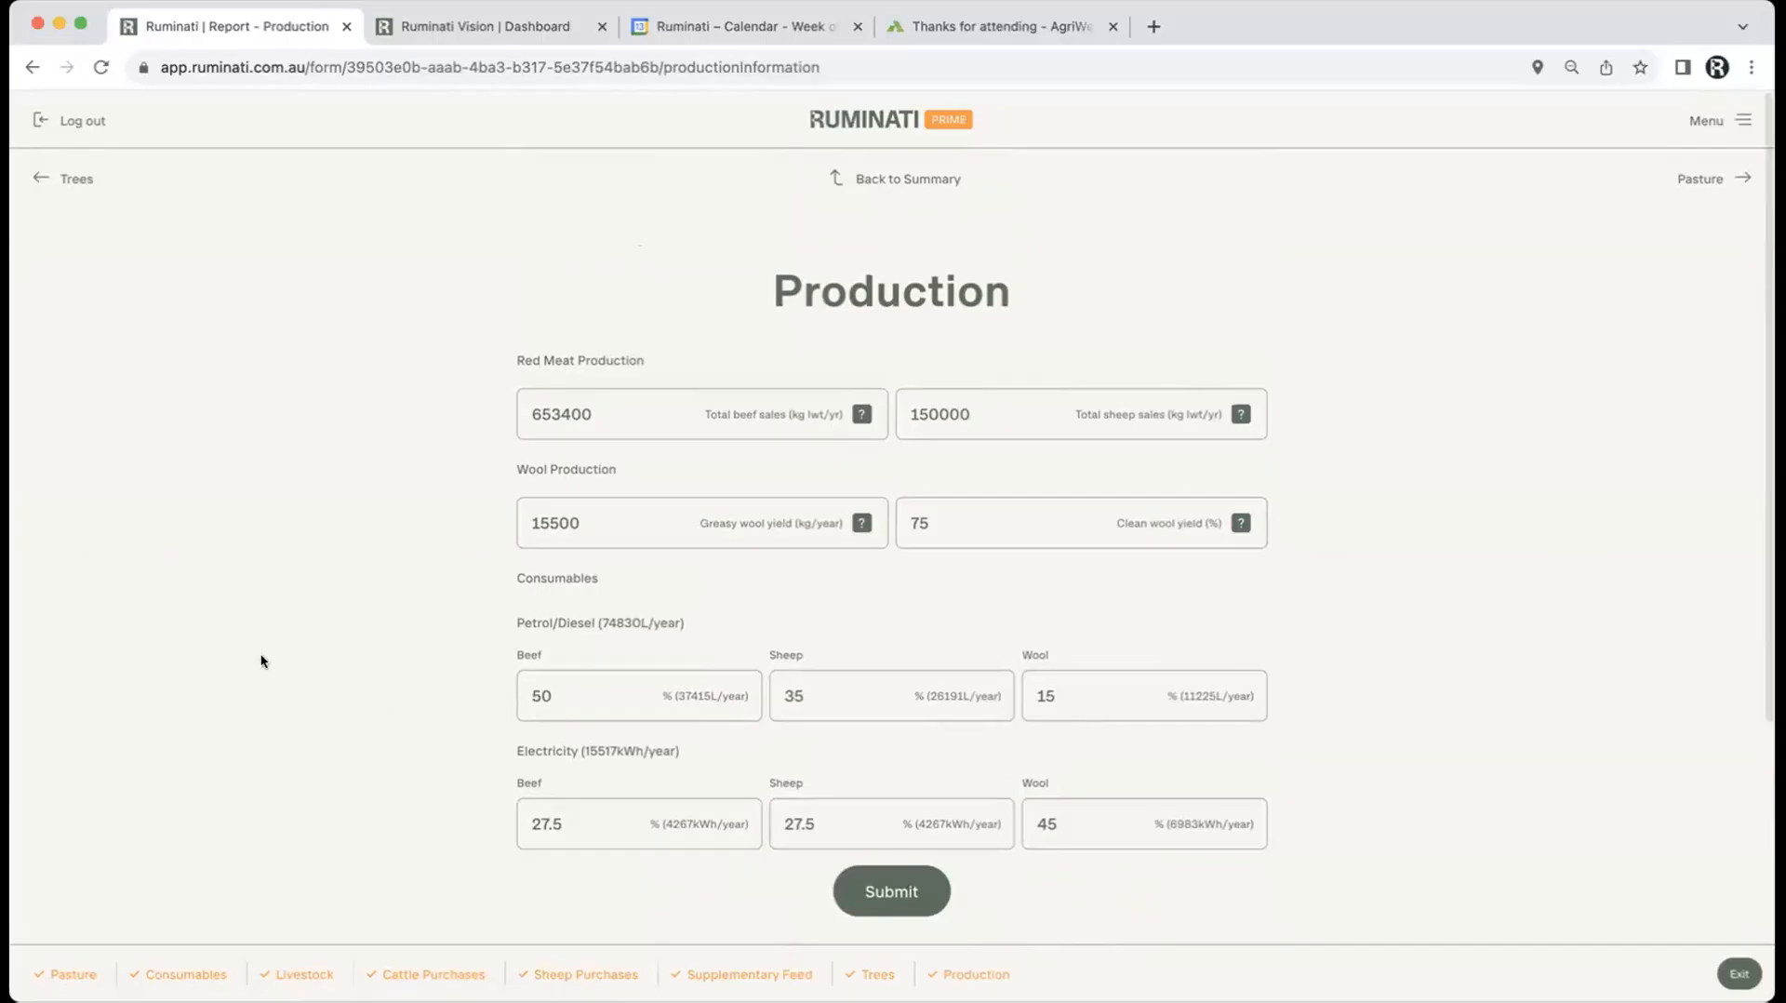
{"action": "left_click", "coordinate": [558, 430]}
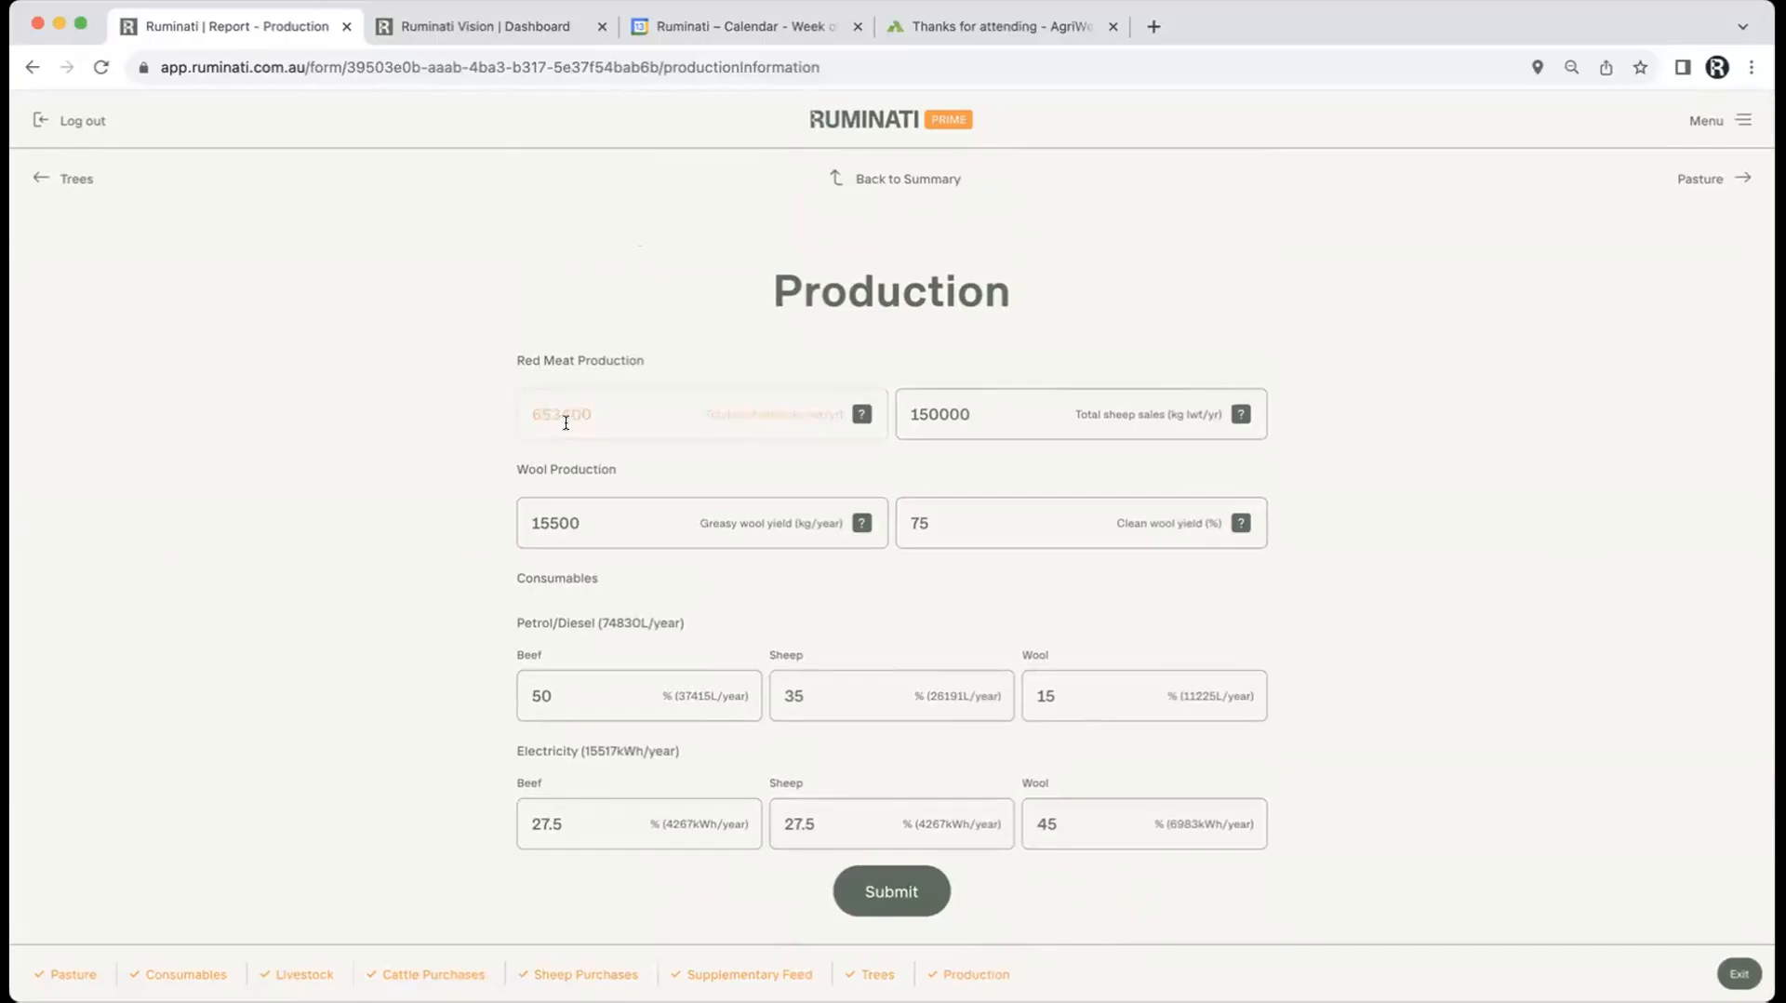
{"action": "left_click", "coordinate": [959, 419]}
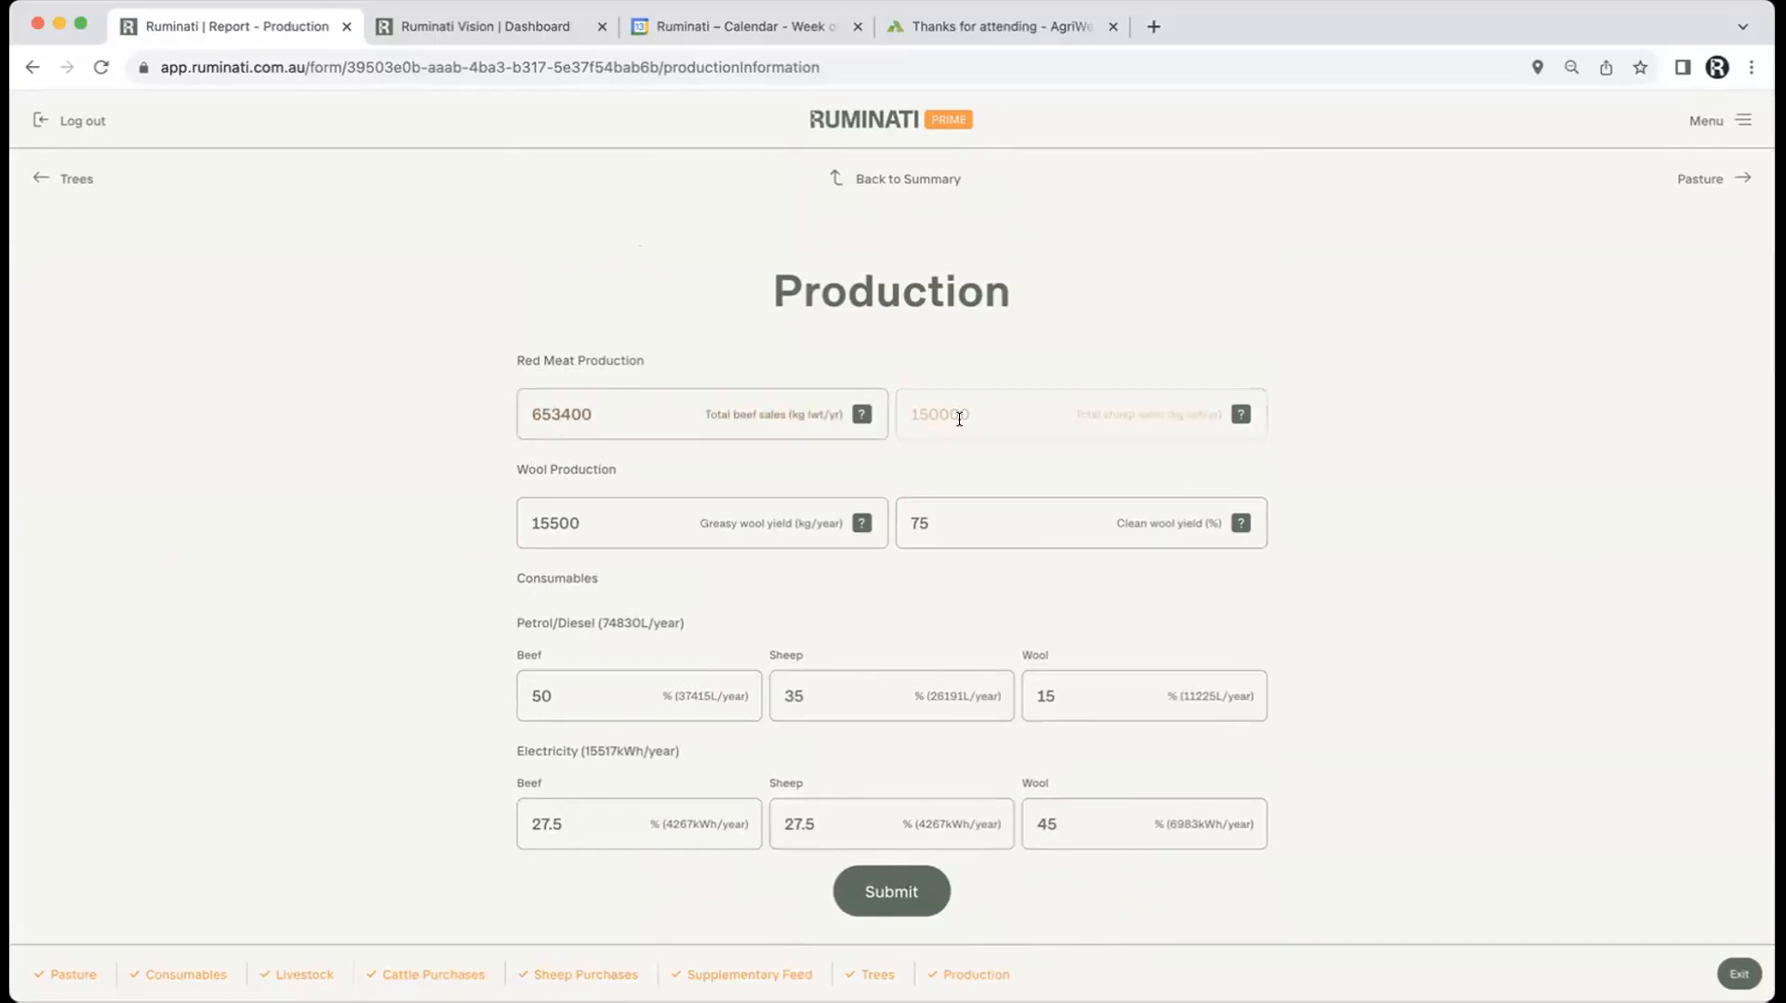
{"action": "left_click", "coordinate": [600, 531]}
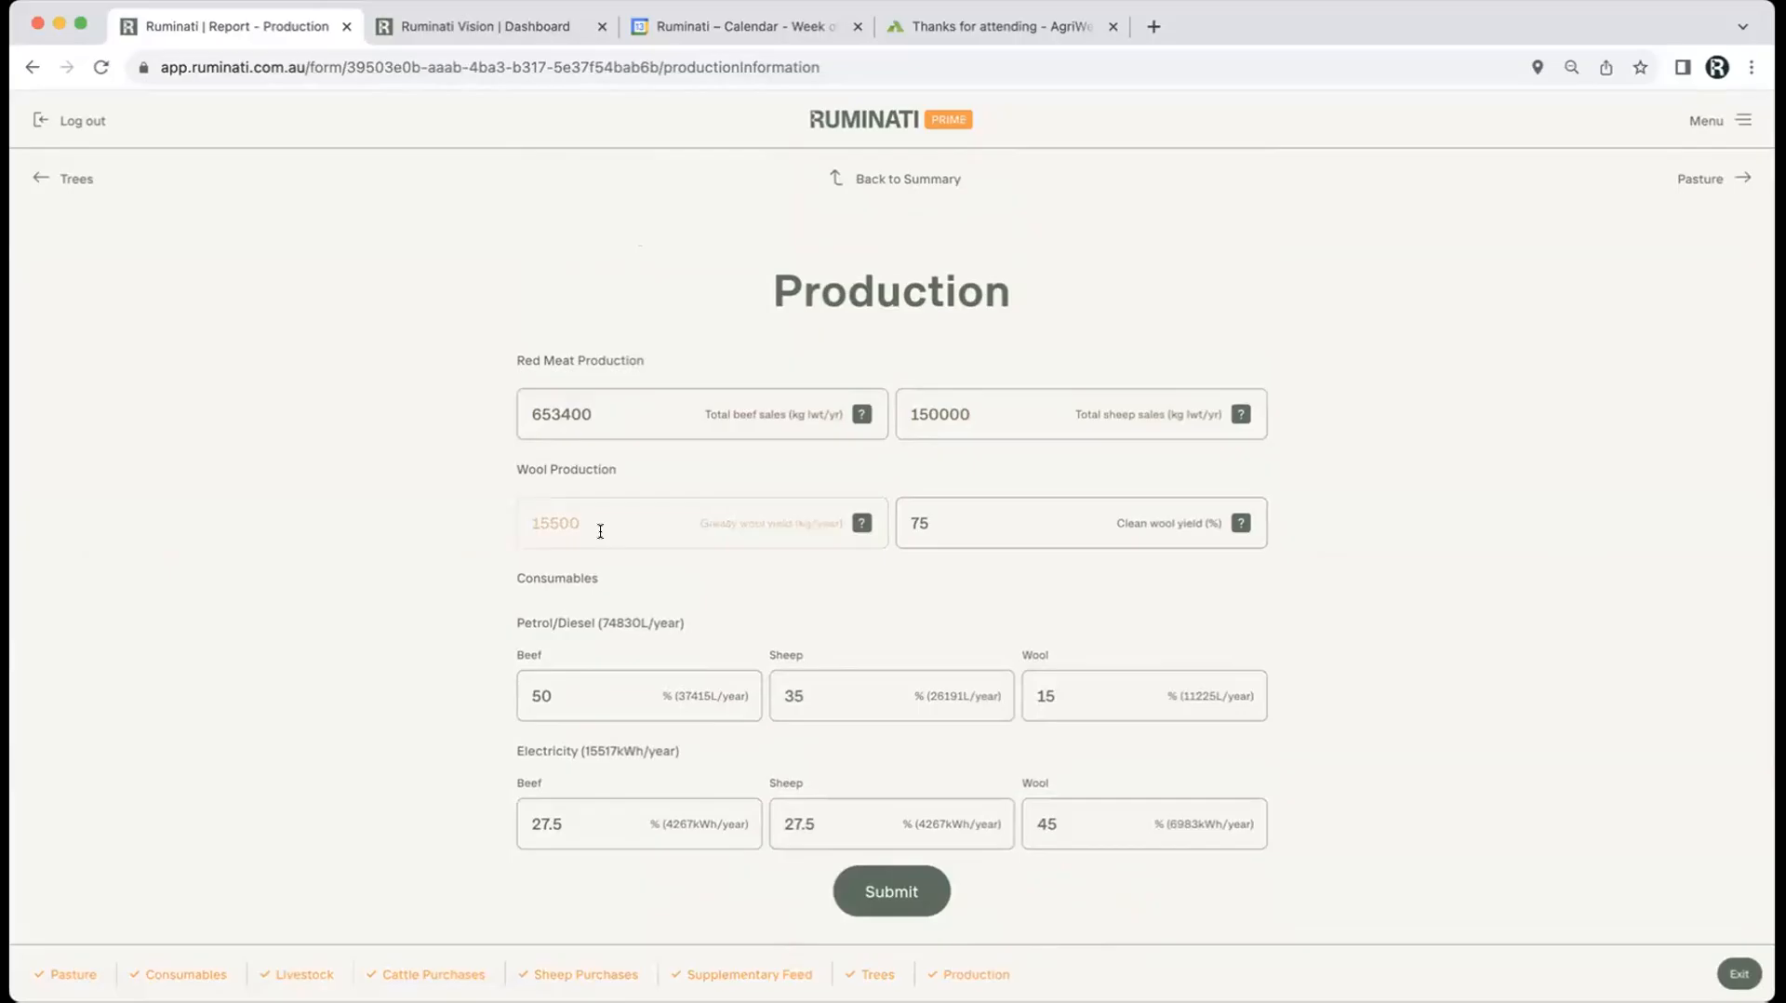
{"action": "left_click", "coordinate": [954, 539]}
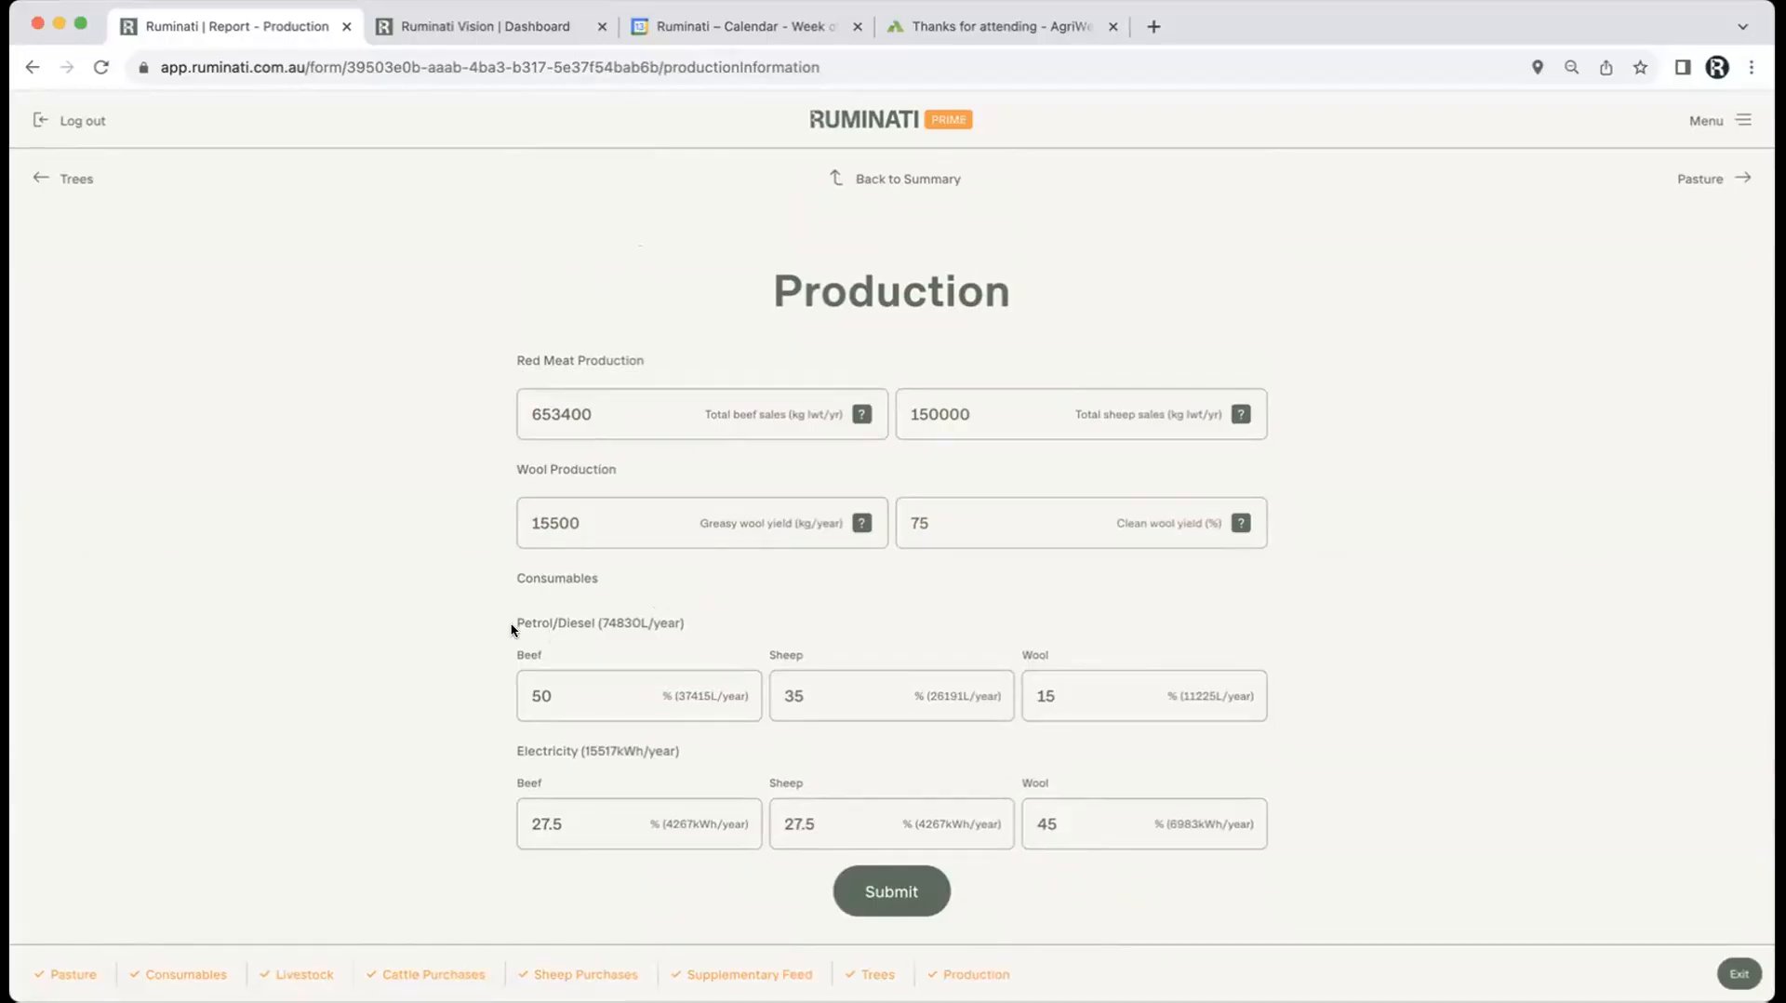
{"action": "scroll", "coordinate": [458, 684], "scroll_direction": "down", "scroll_amount": 2}
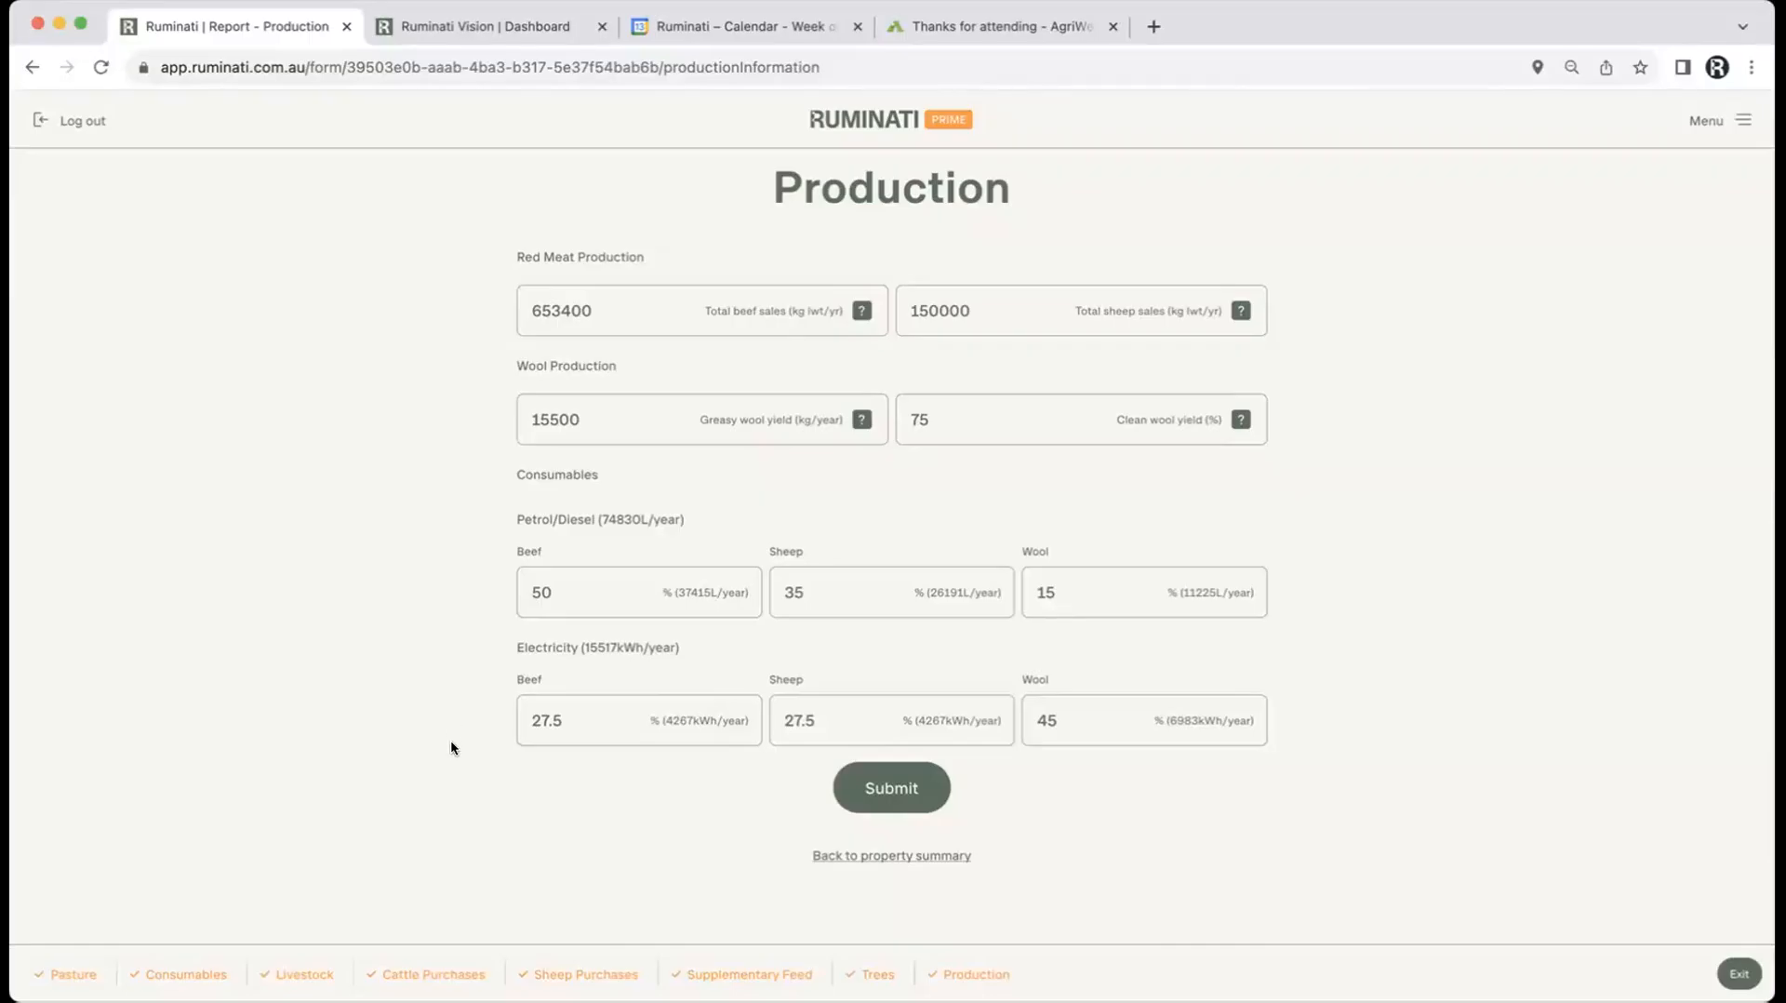
{"action": "scroll", "coordinate": [451, 748], "scroll_direction": "down", "scroll_amount": 5}
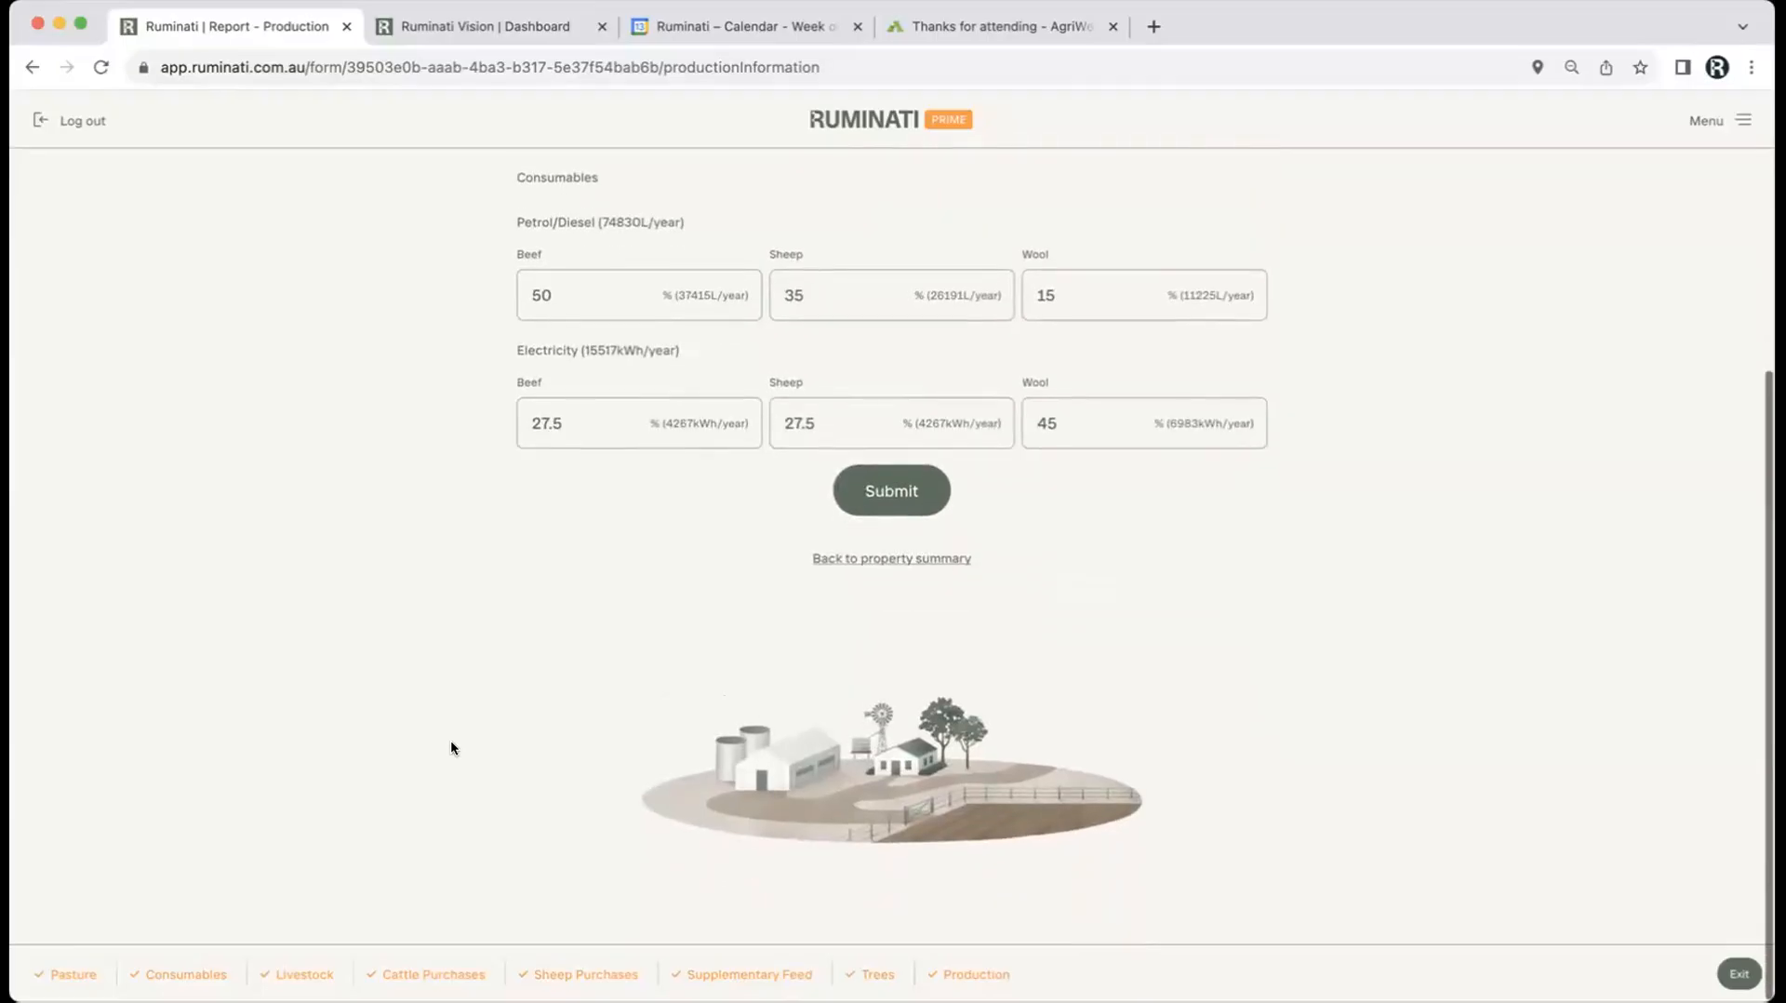
{"action": "scroll", "coordinate": [451, 748], "scroll_direction": "up", "scroll_amount": 5}
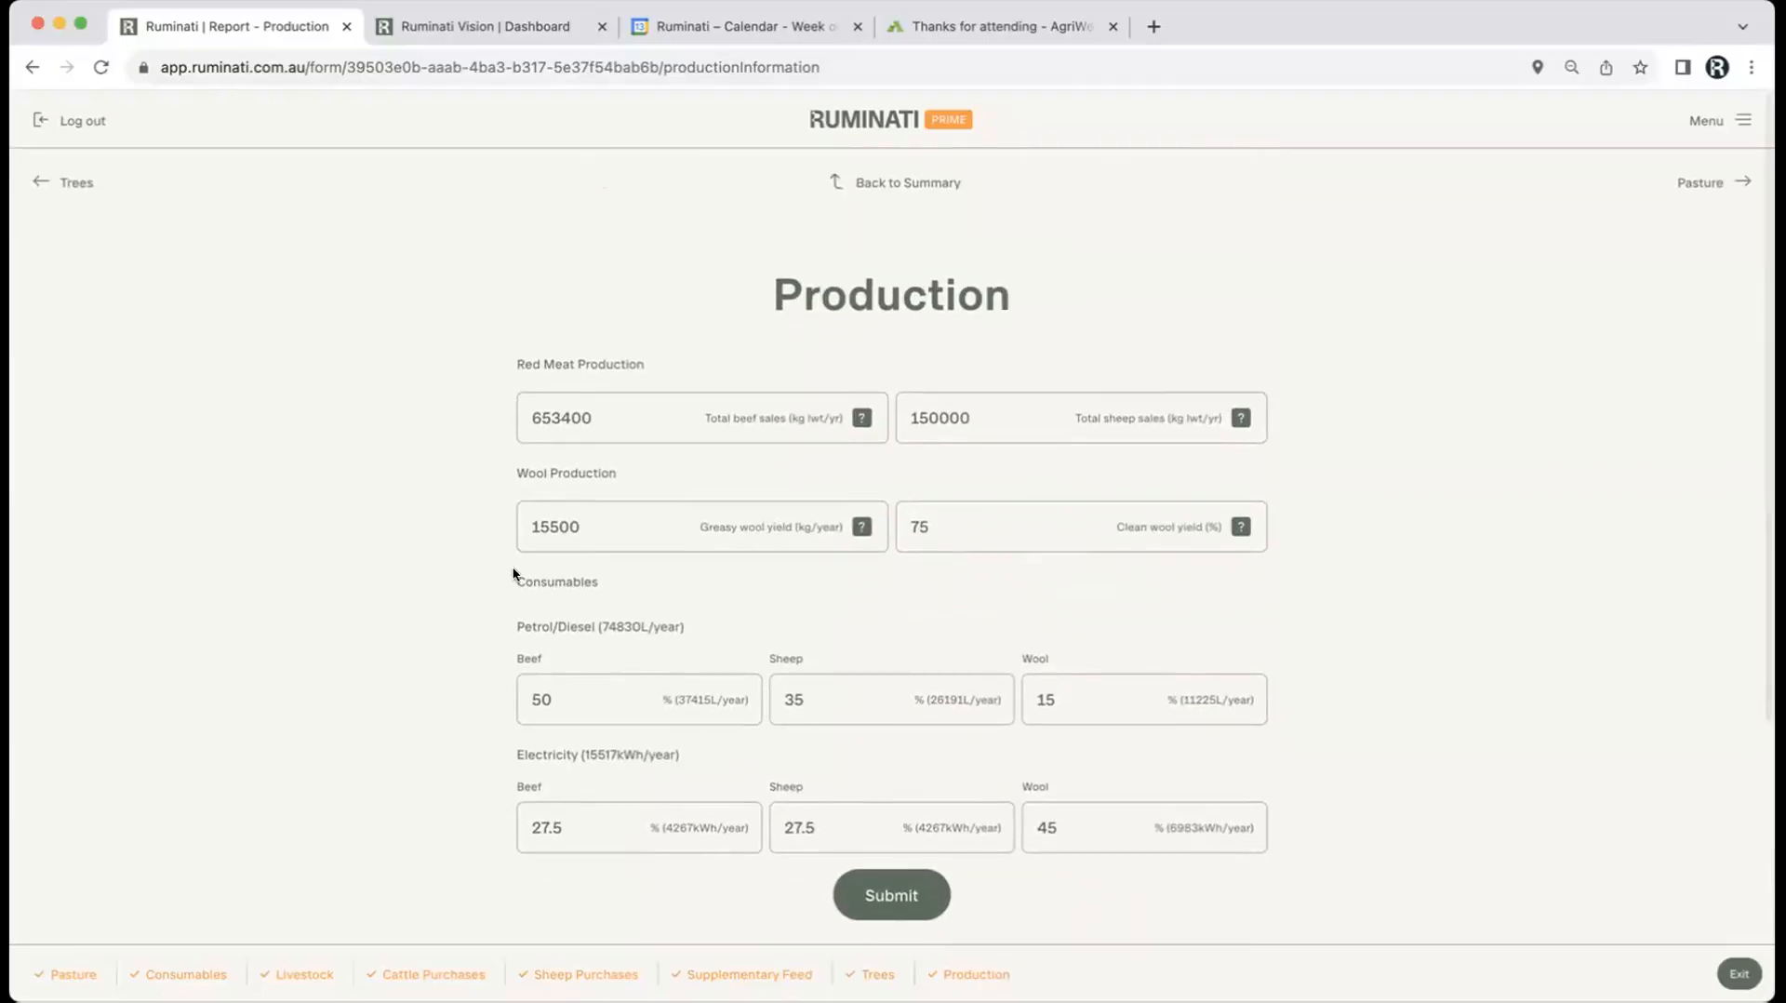
{"action": "left_click", "coordinate": [884, 185]}
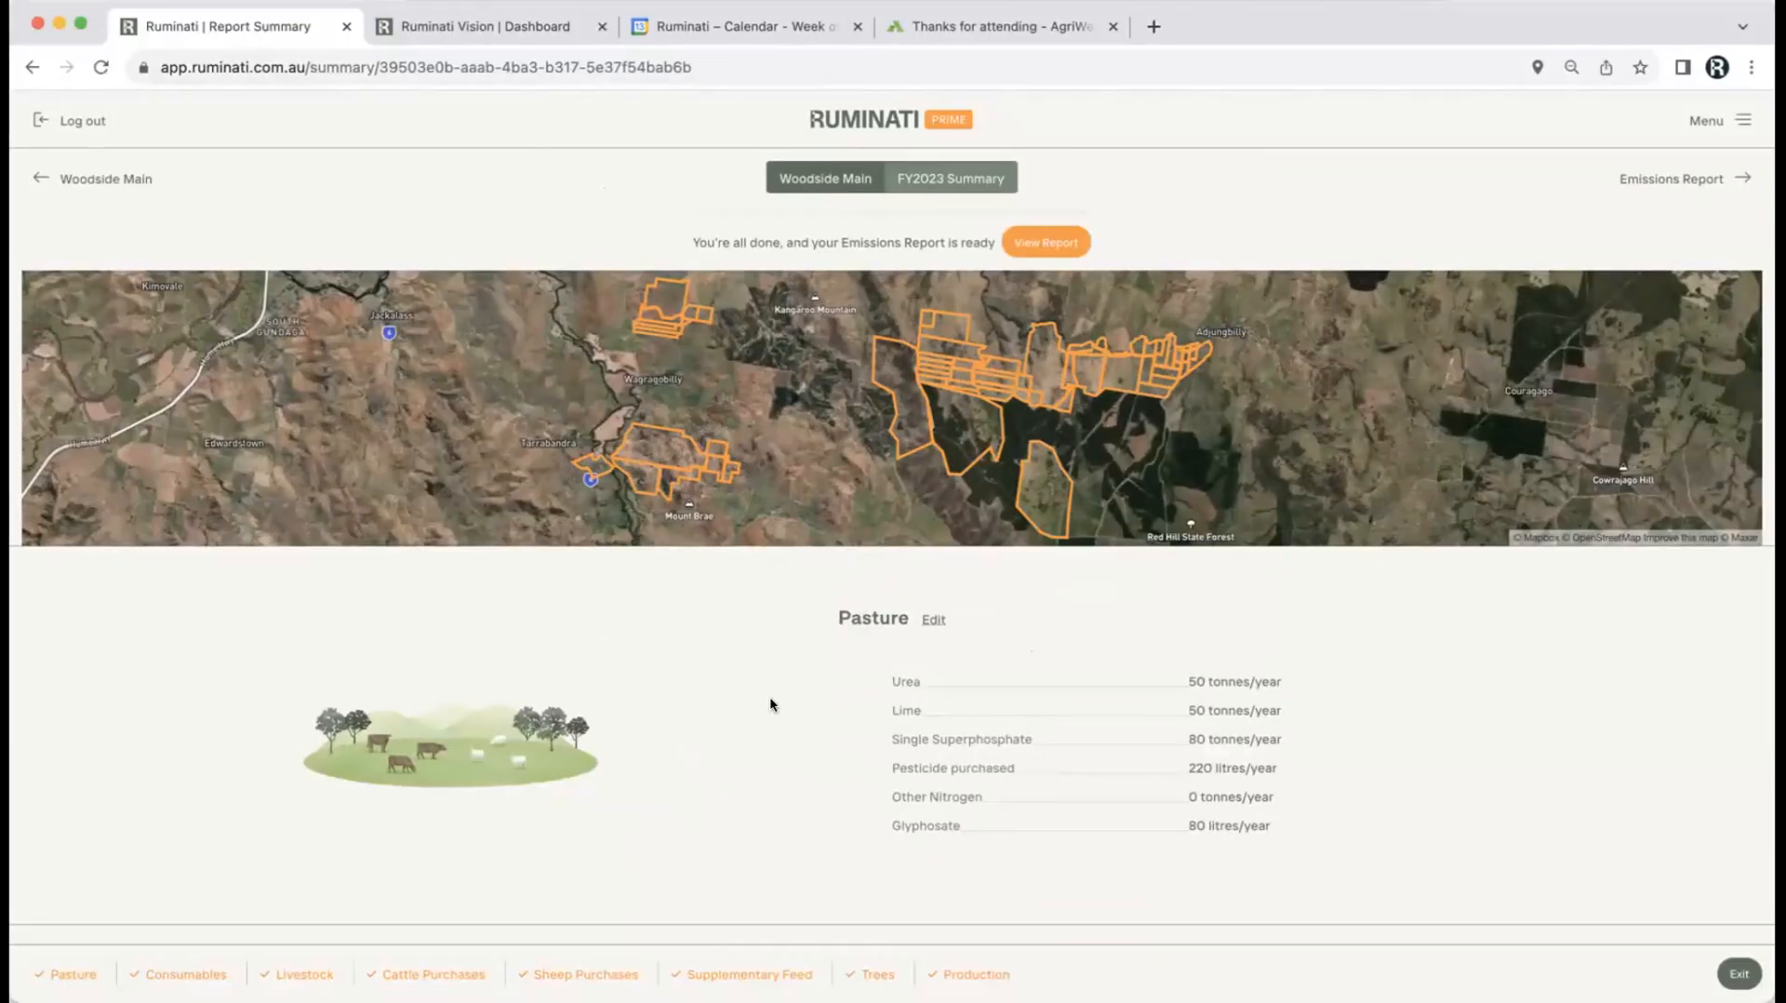
{"action": "scroll", "coordinate": [797, 720], "scroll_direction": "down", "scroll_amount": 7}
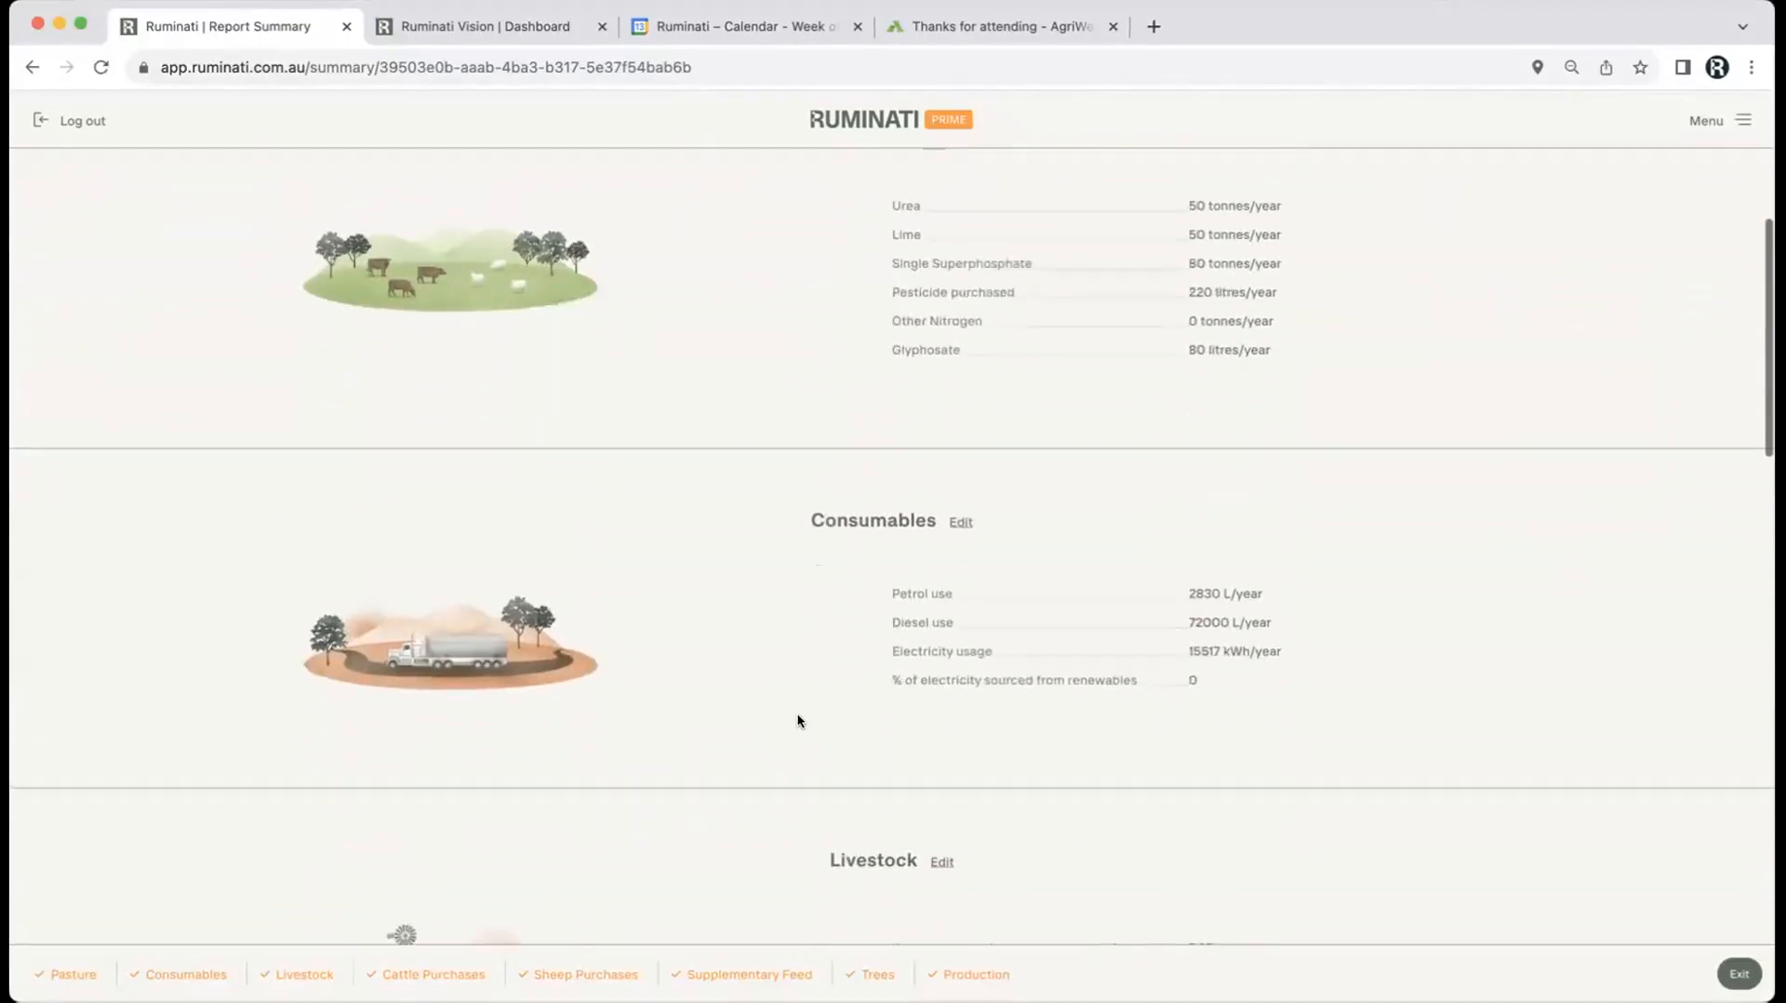
{"action": "scroll", "coordinate": [797, 720], "scroll_direction": "down", "scroll_amount": 9}
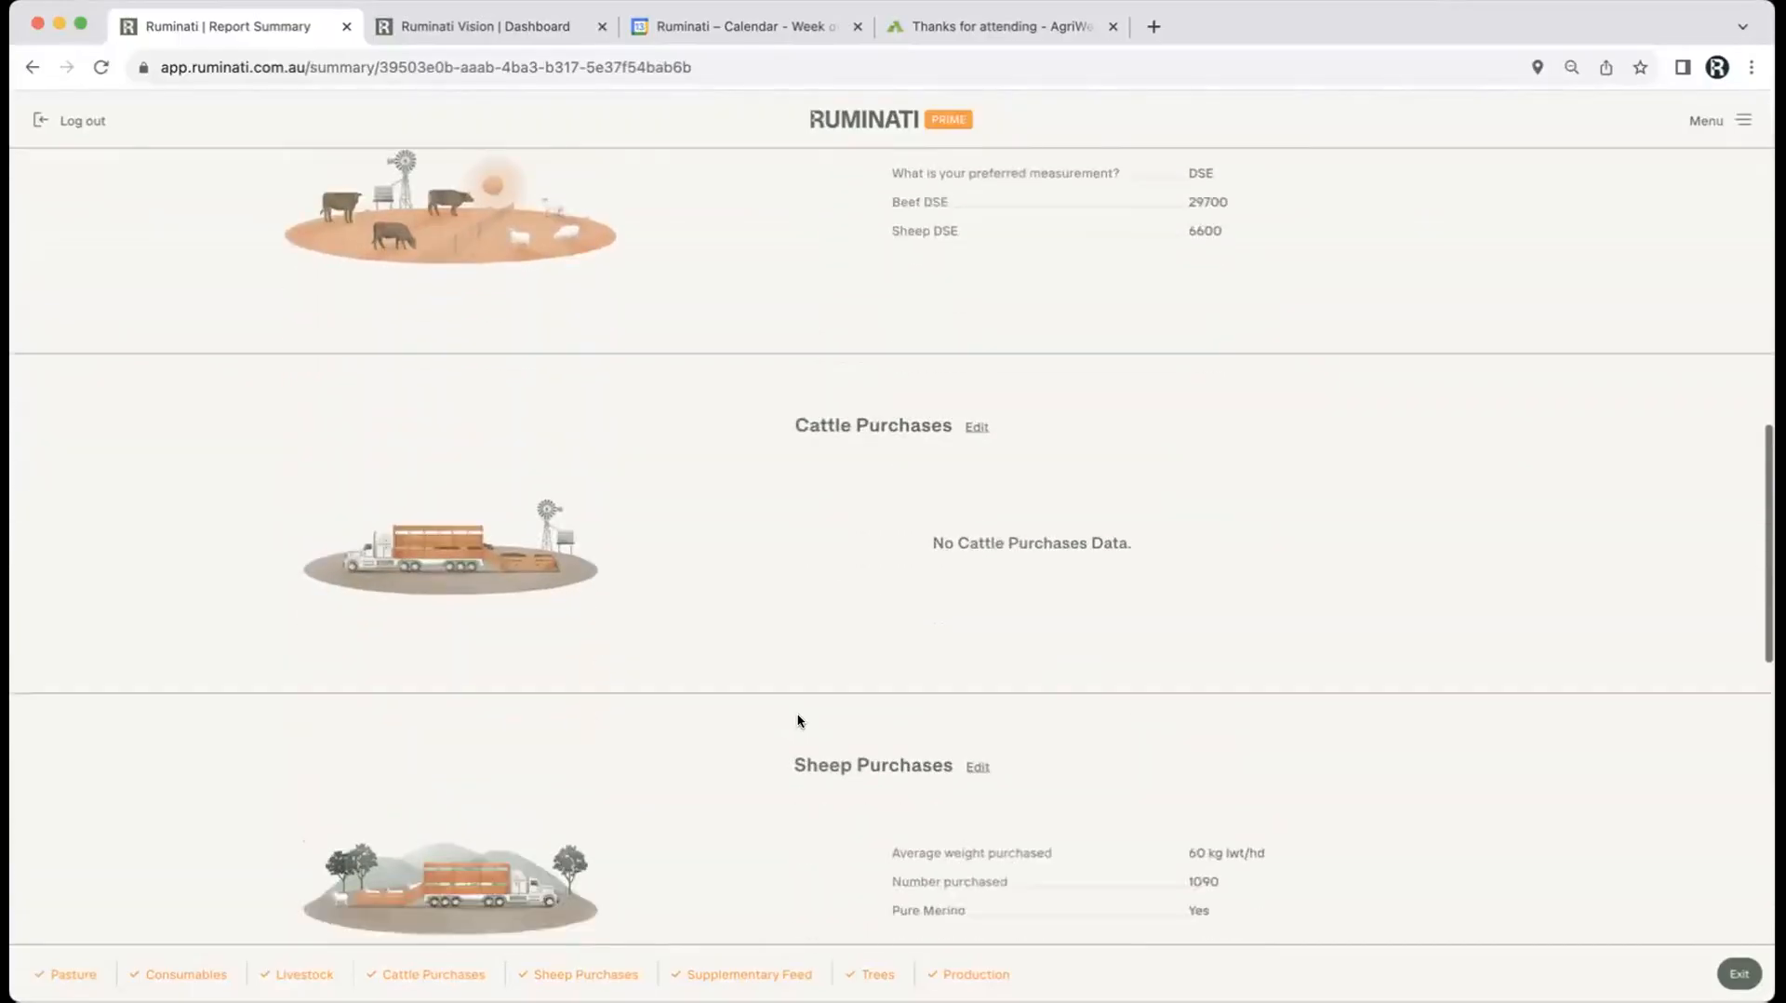
{"action": "scroll", "coordinate": [798, 721], "scroll_direction": "down", "scroll_amount": 7}
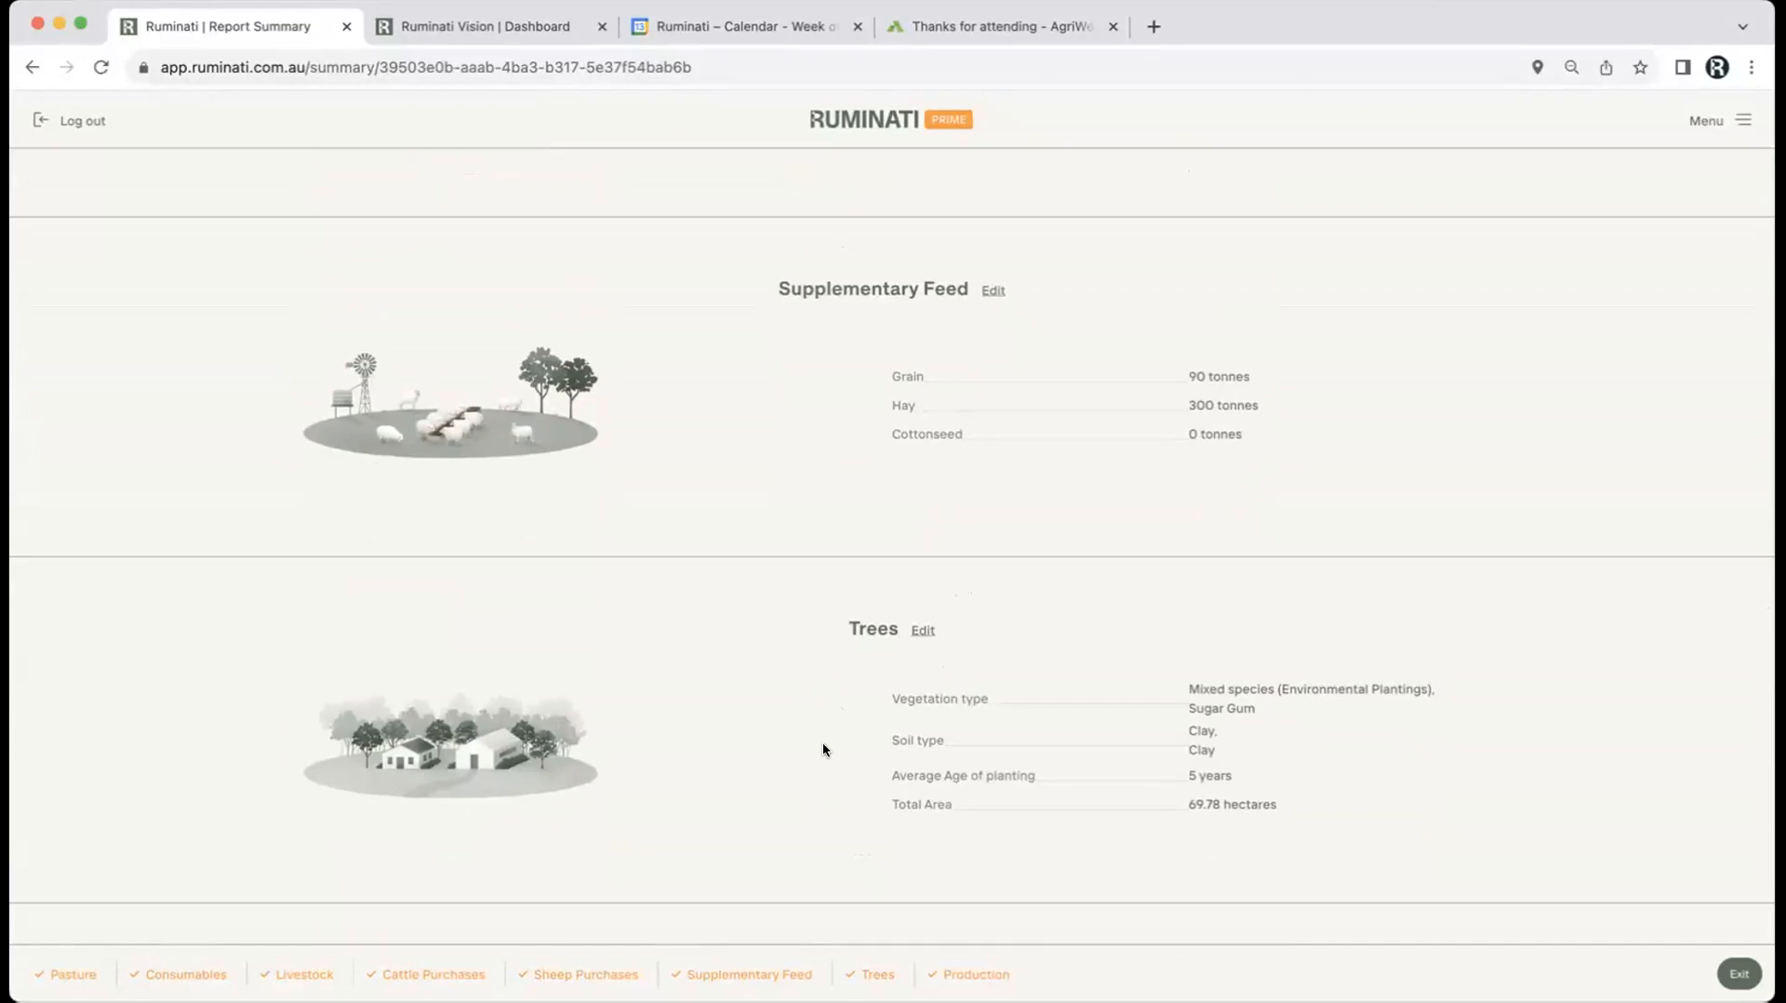
{"action": "scroll", "coordinate": [823, 750], "scroll_direction": "down", "scroll_amount": 2}
{"action": "scroll", "coordinate": [822, 750], "scroll_direction": "down", "scroll_amount": 2}
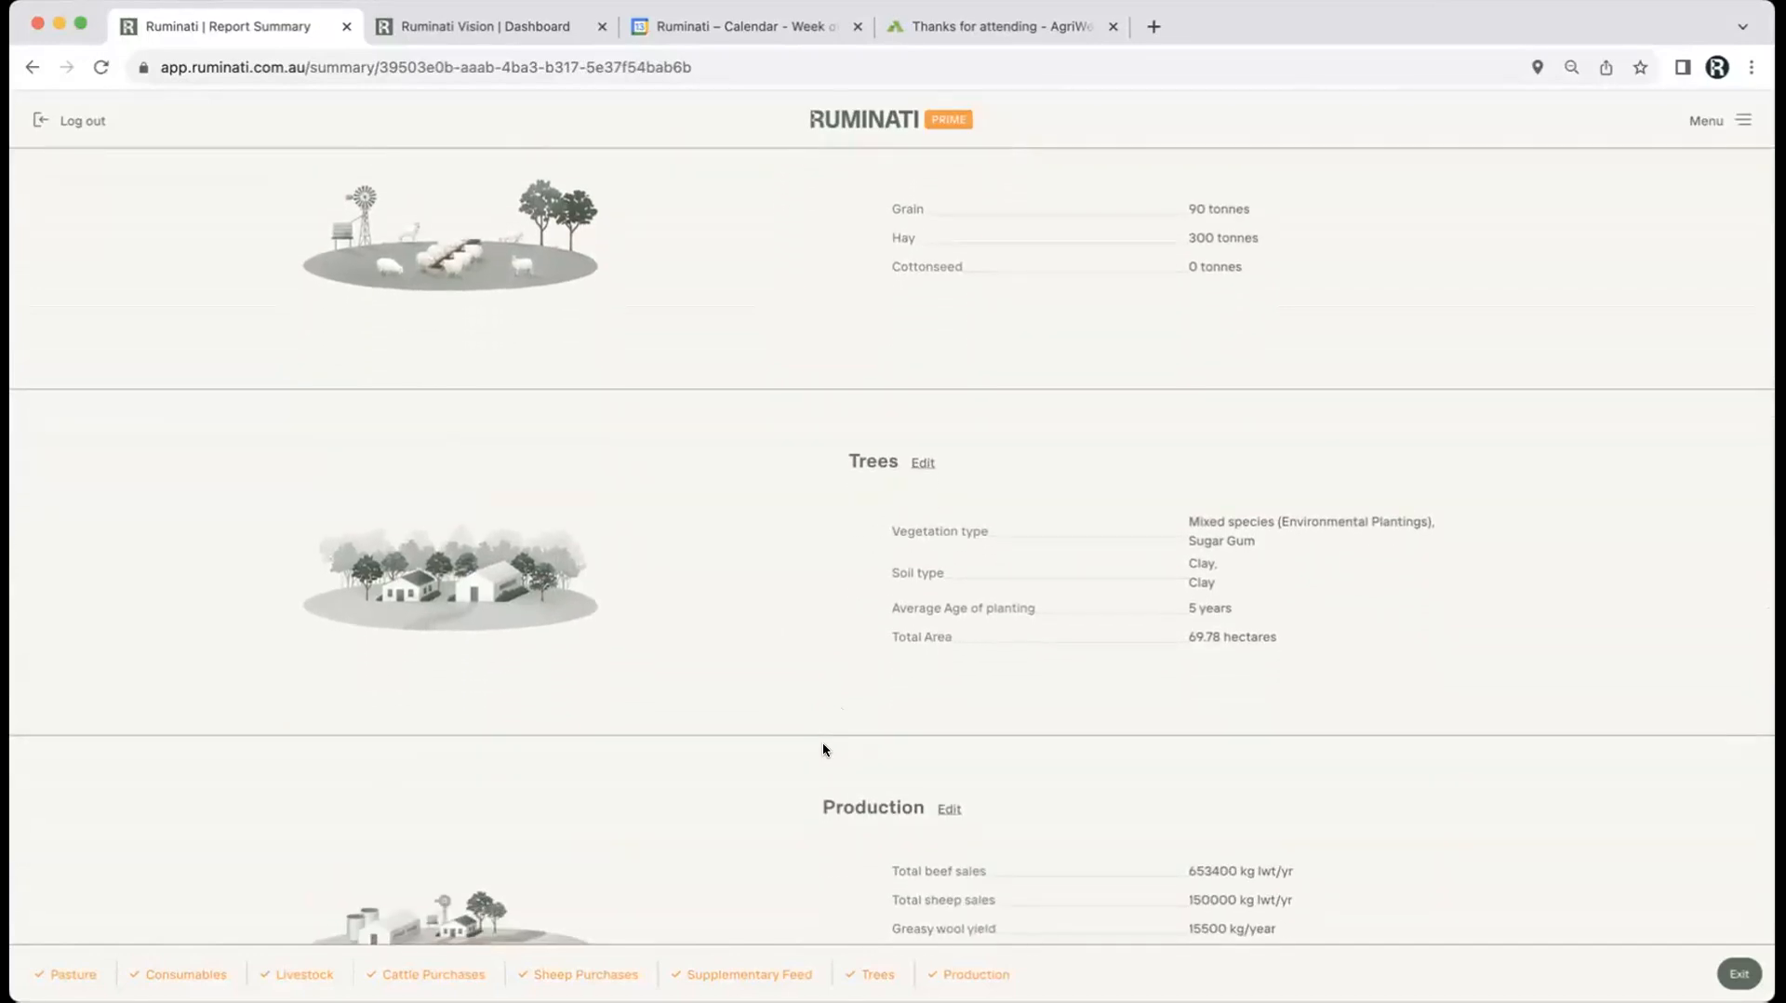
{"action": "scroll", "coordinate": [822, 749], "scroll_direction": "down", "scroll_amount": 5}
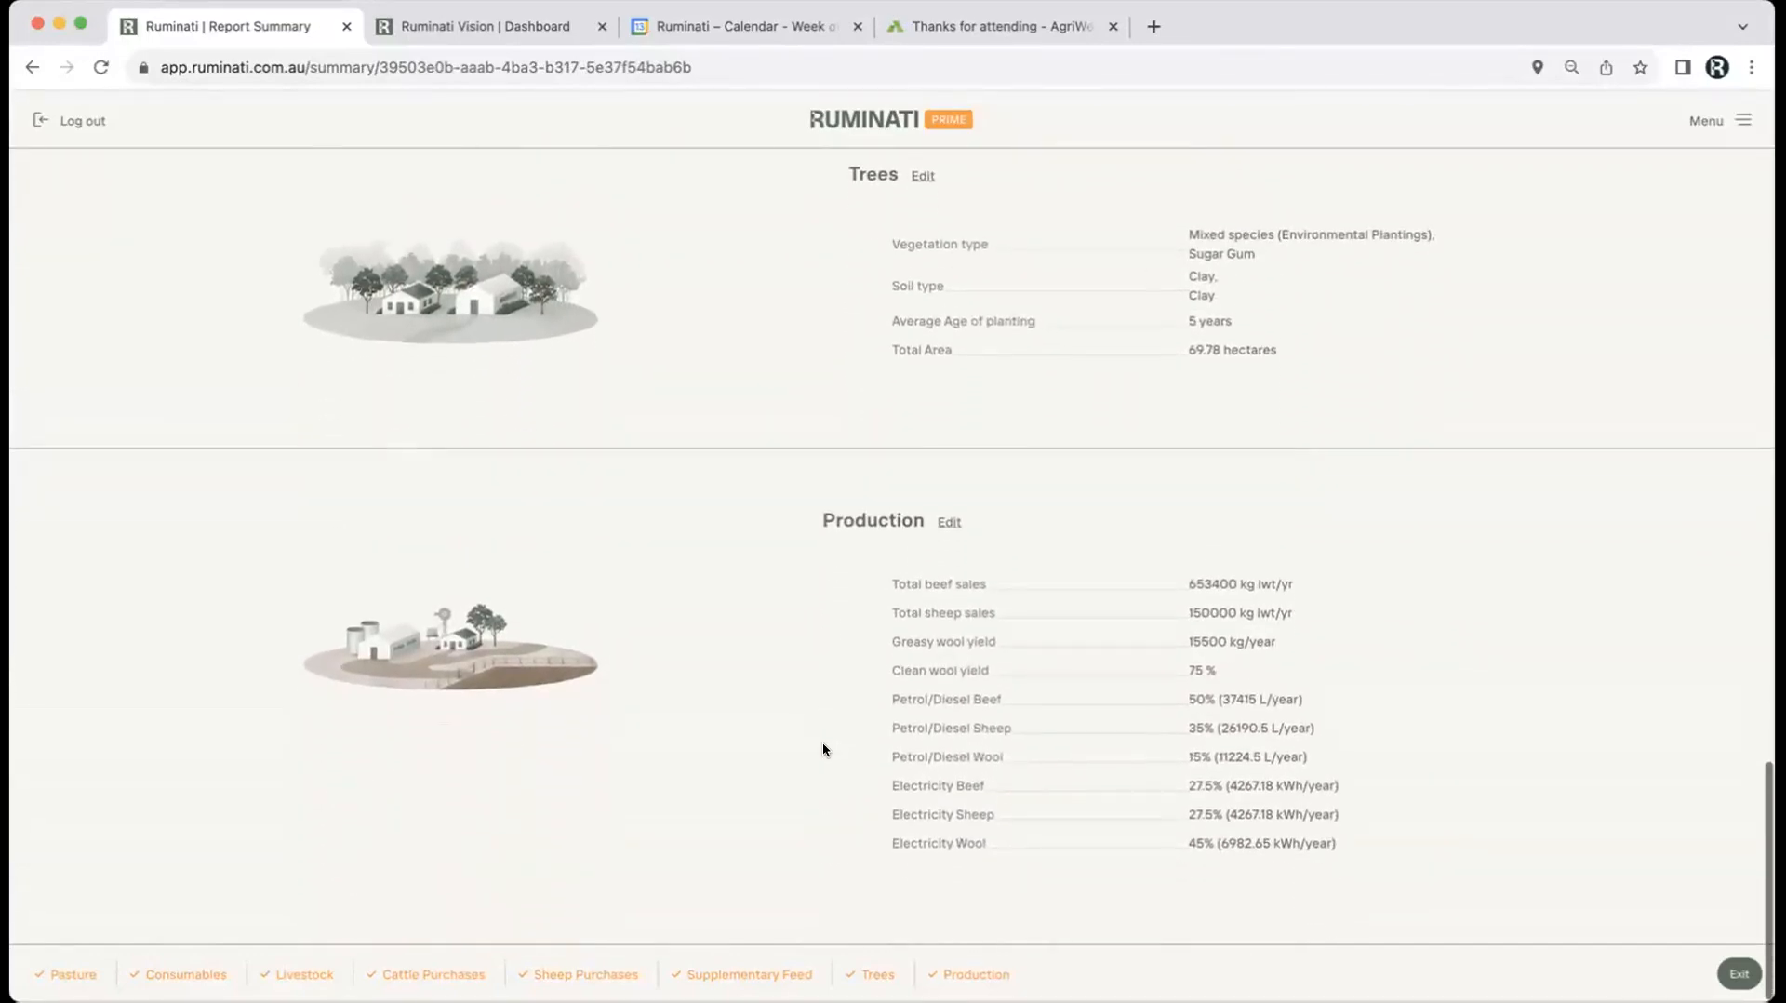
{"action": "scroll", "coordinate": [827, 583], "scroll_direction": "up", "scroll_amount": 20}
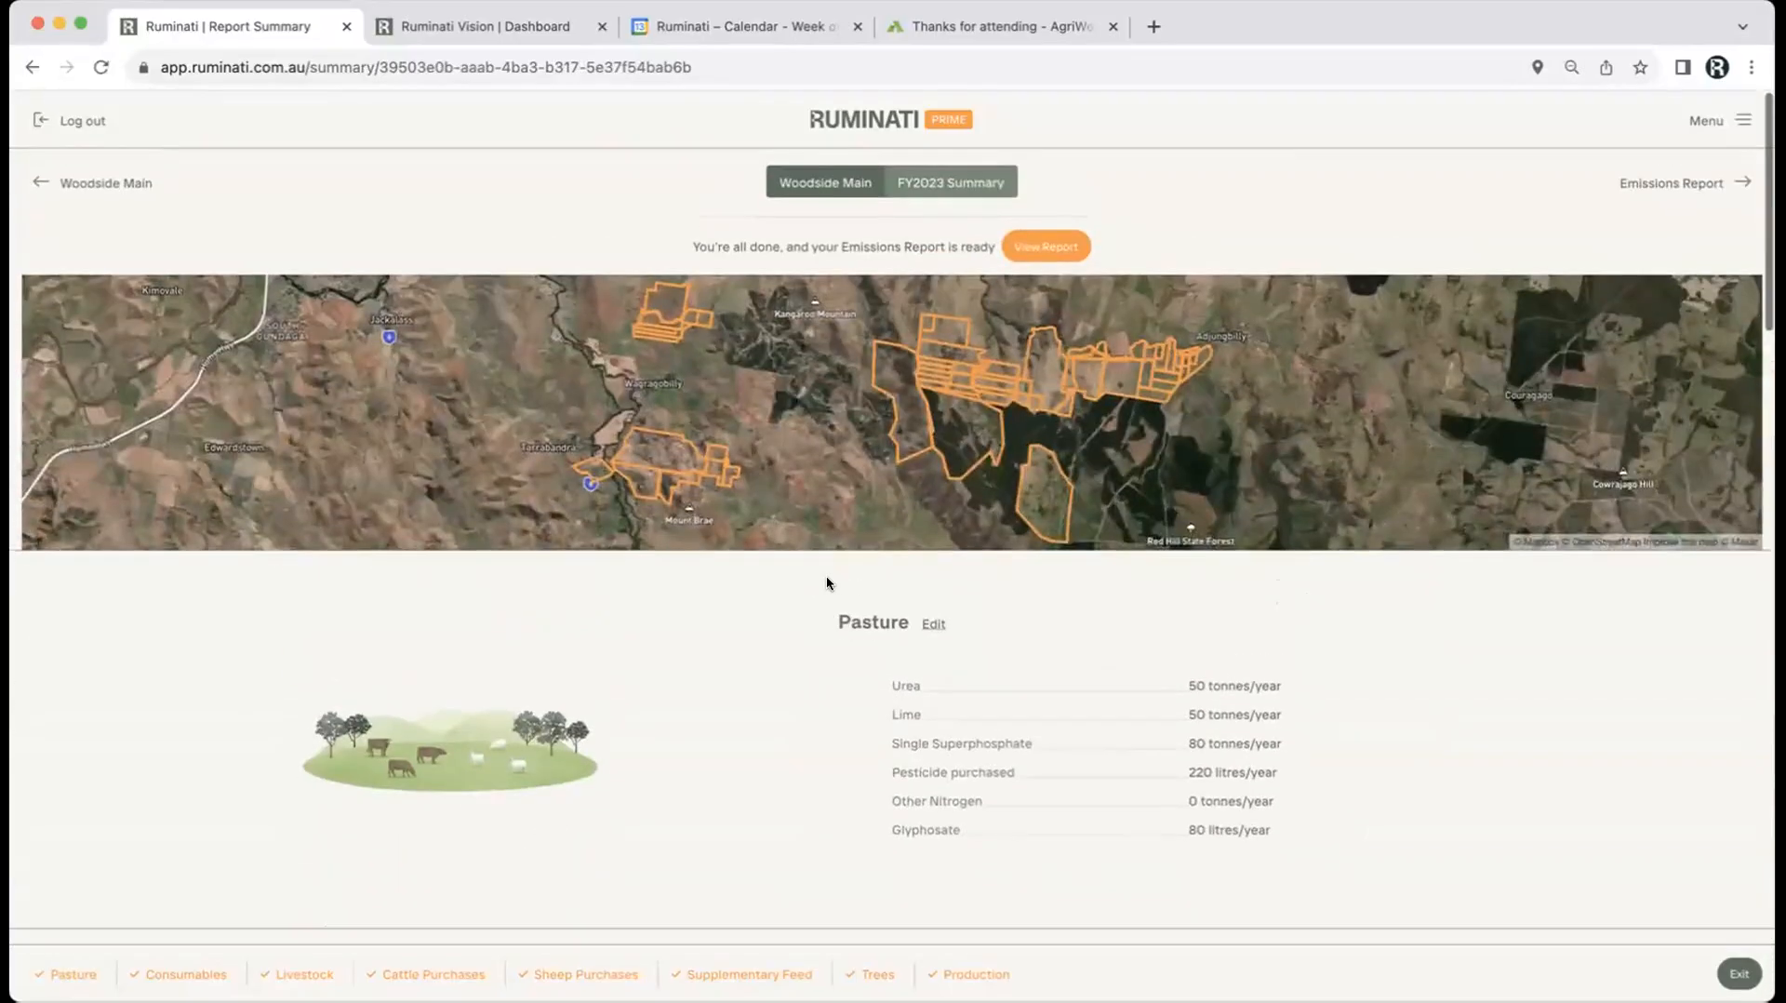
Step: View Woodside Main's FY2023 Farm Emissions Summary: 8,346 t total, 121 sequestered, 8,225 t net
{"action": "left_click", "coordinate": [1049, 243]}
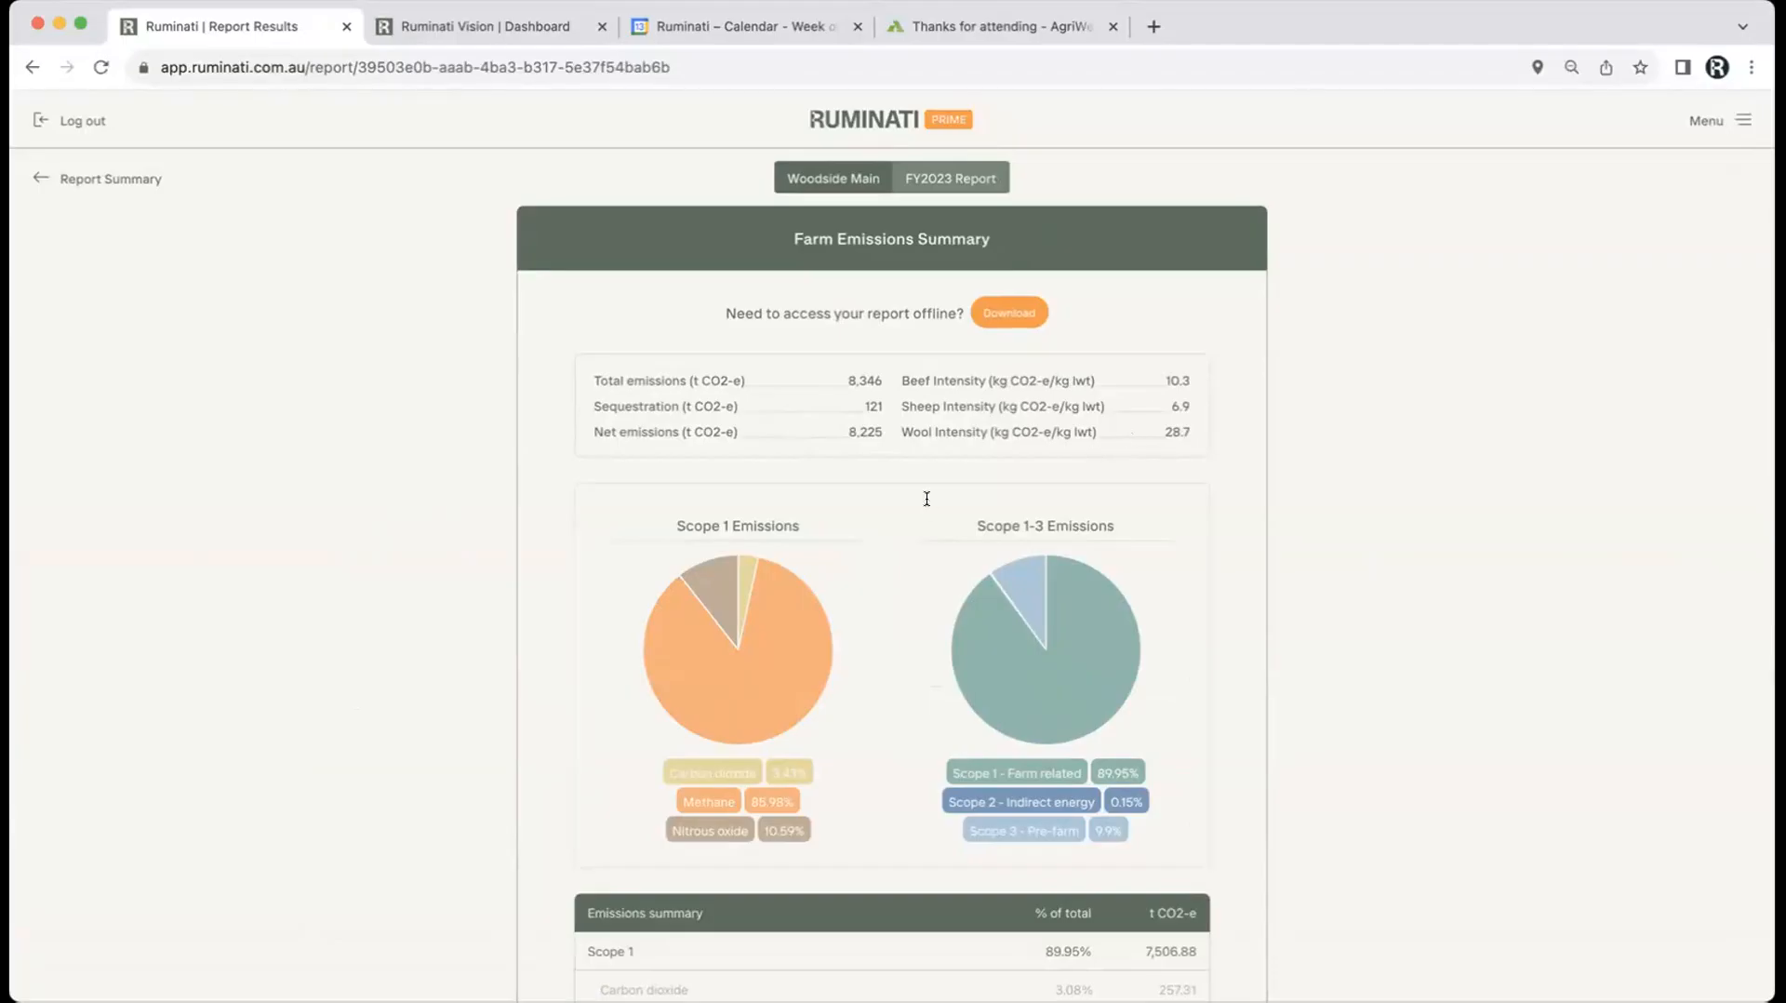
{"action": "scroll", "coordinate": [546, 594], "scroll_direction": "down", "scroll_amount": 5}
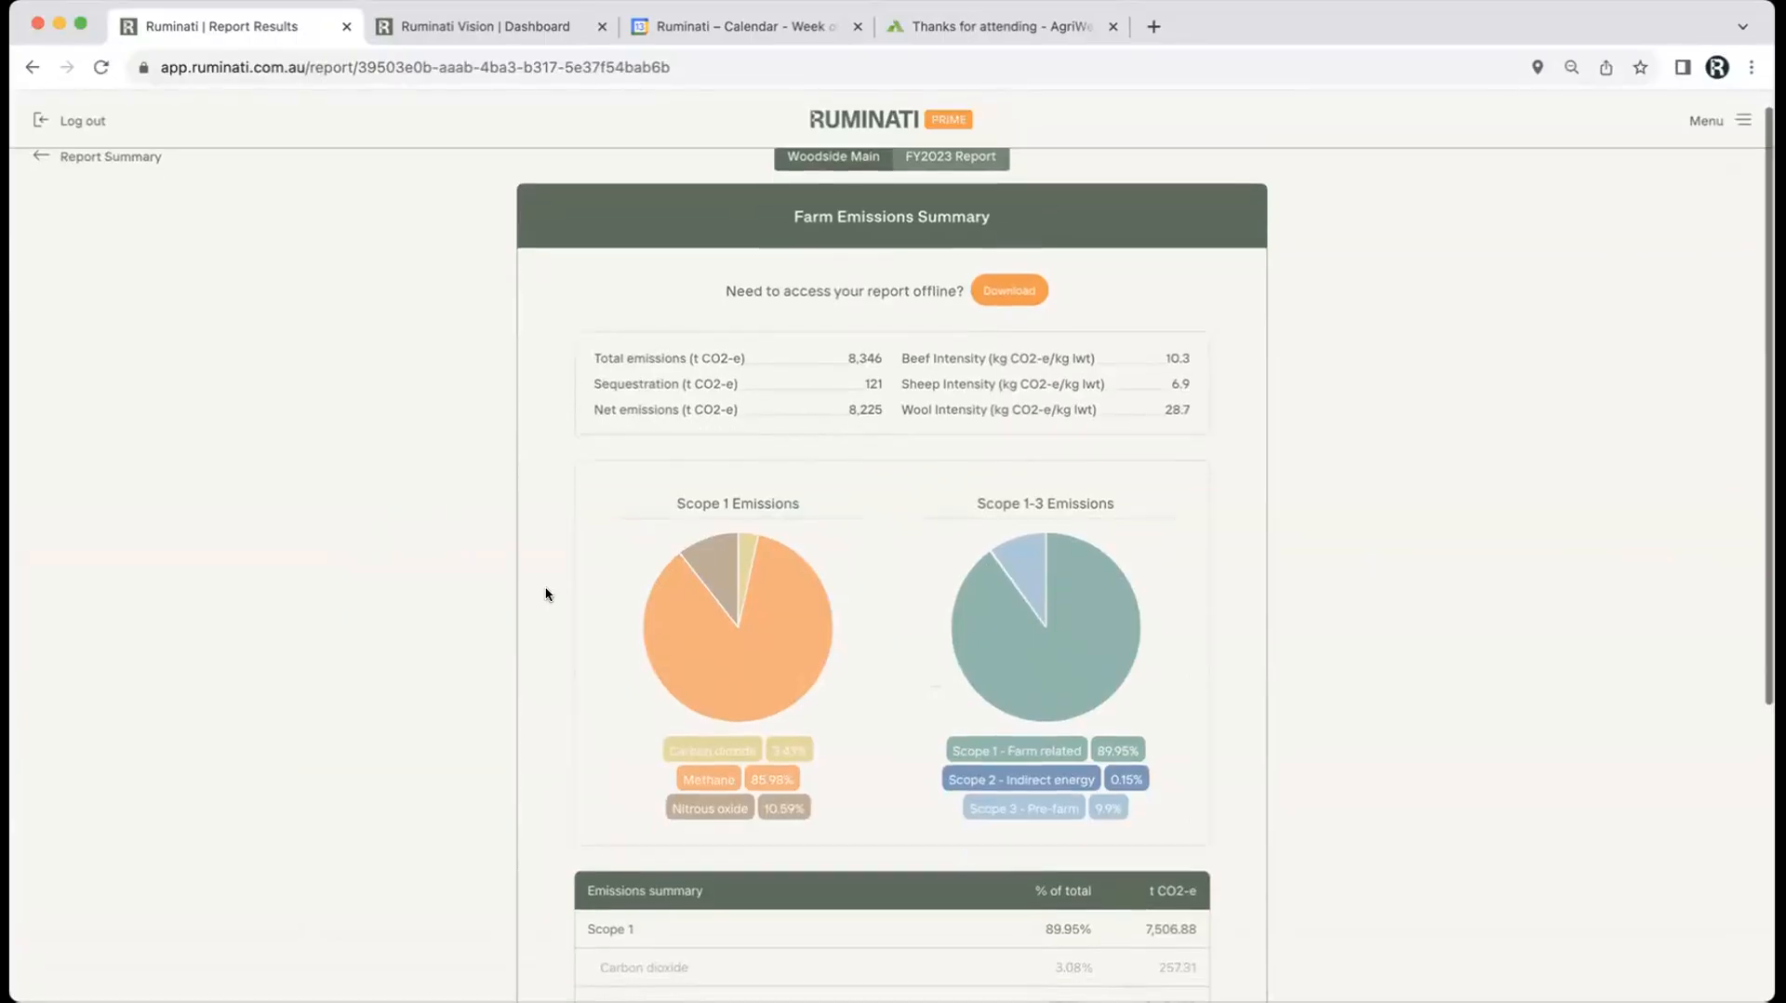
{"action": "scroll", "coordinate": [546, 593], "scroll_direction": "up", "scroll_amount": 4}
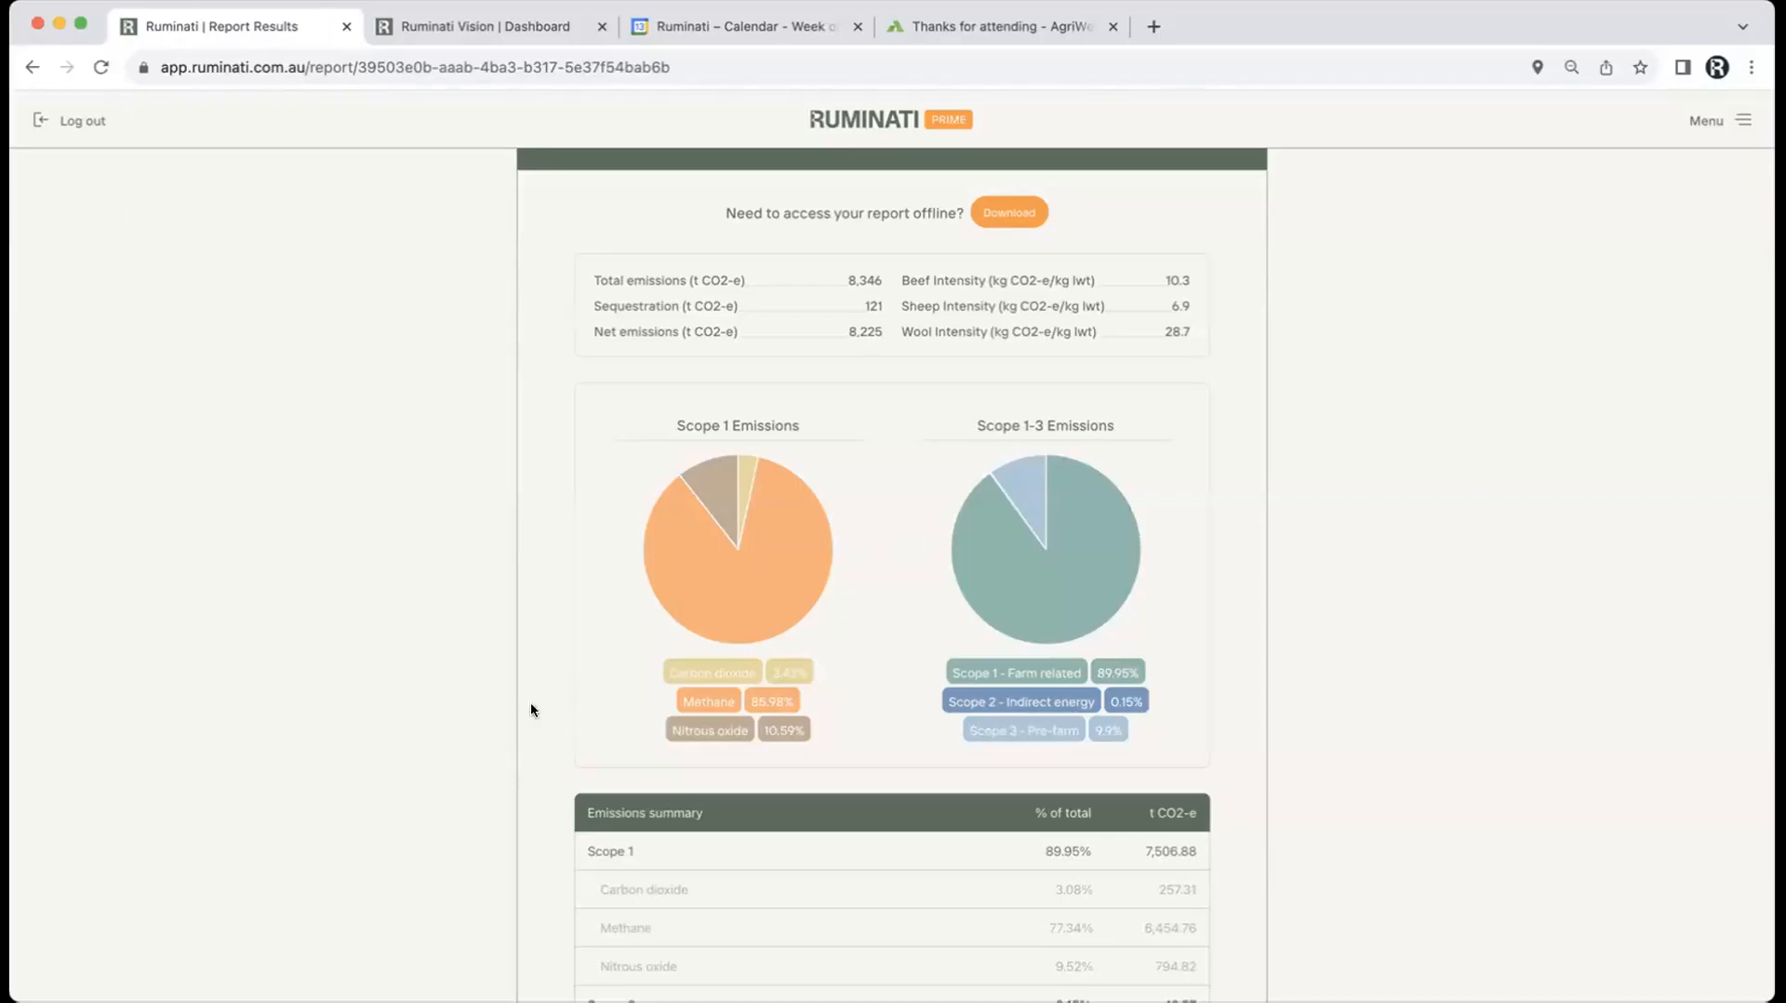
{"action": "scroll", "coordinate": [528, 728], "scroll_direction": "down", "scroll_amount": 5}
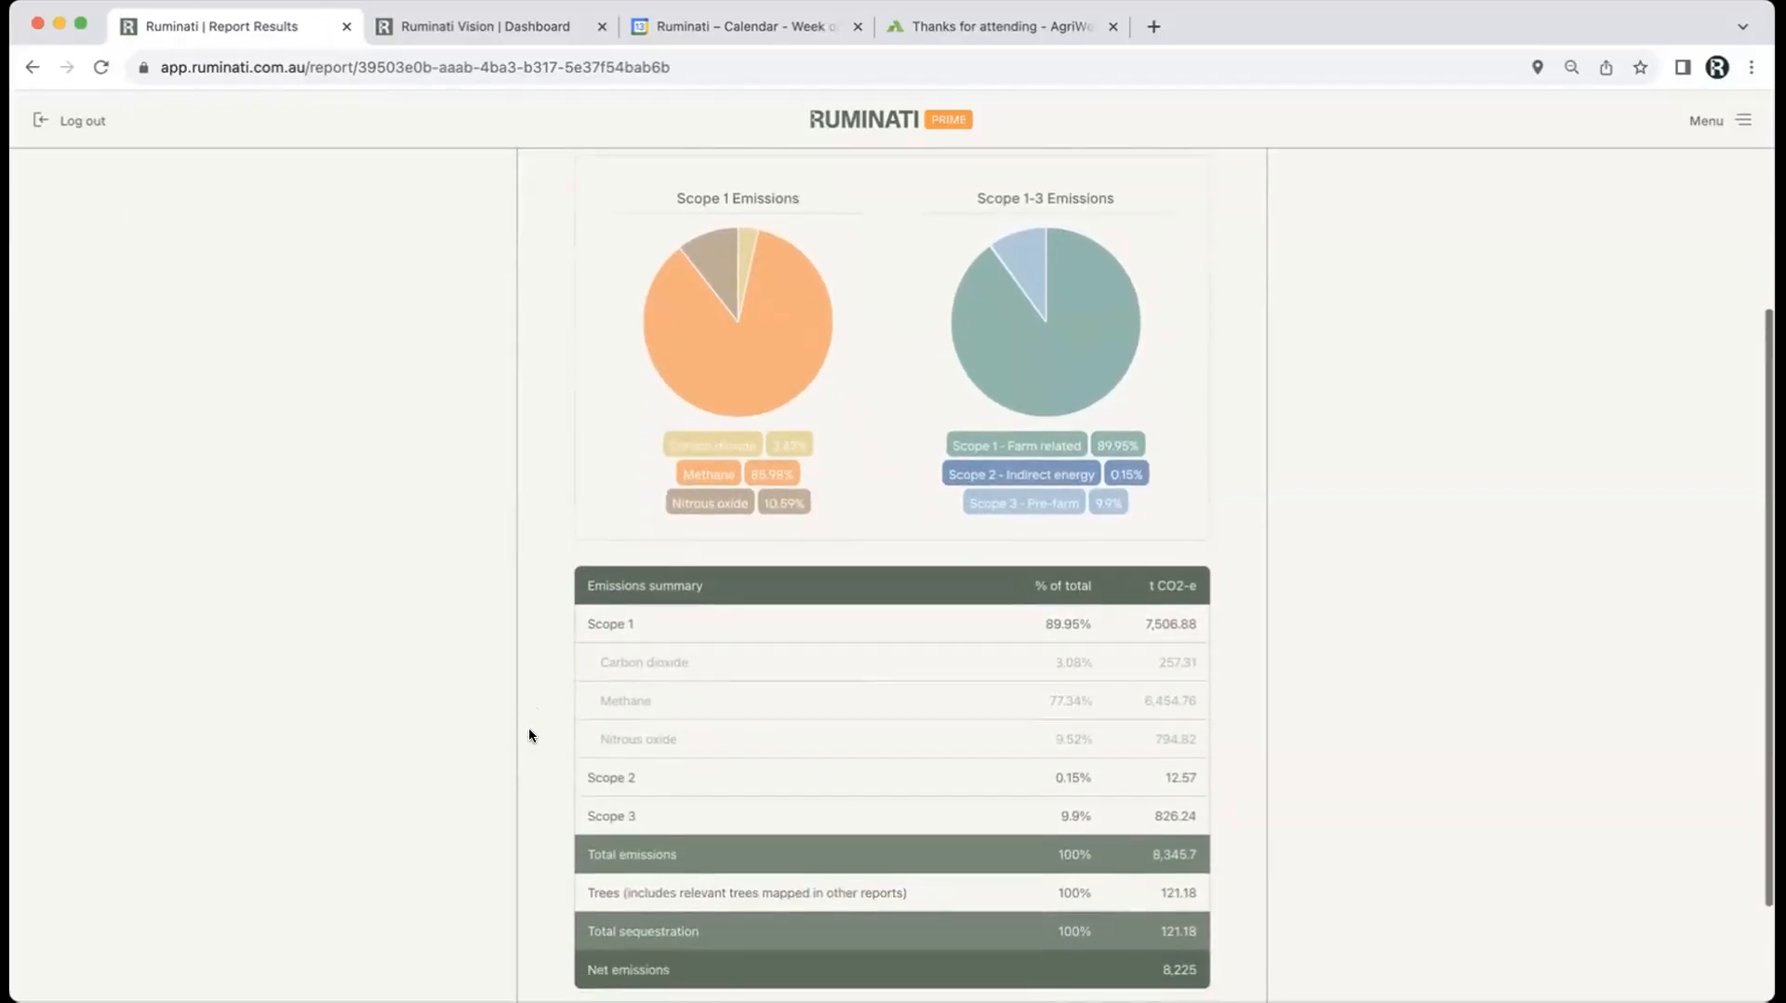
{"action": "scroll", "coordinate": [528, 728], "scroll_direction": "up", "scroll_amount": 6}
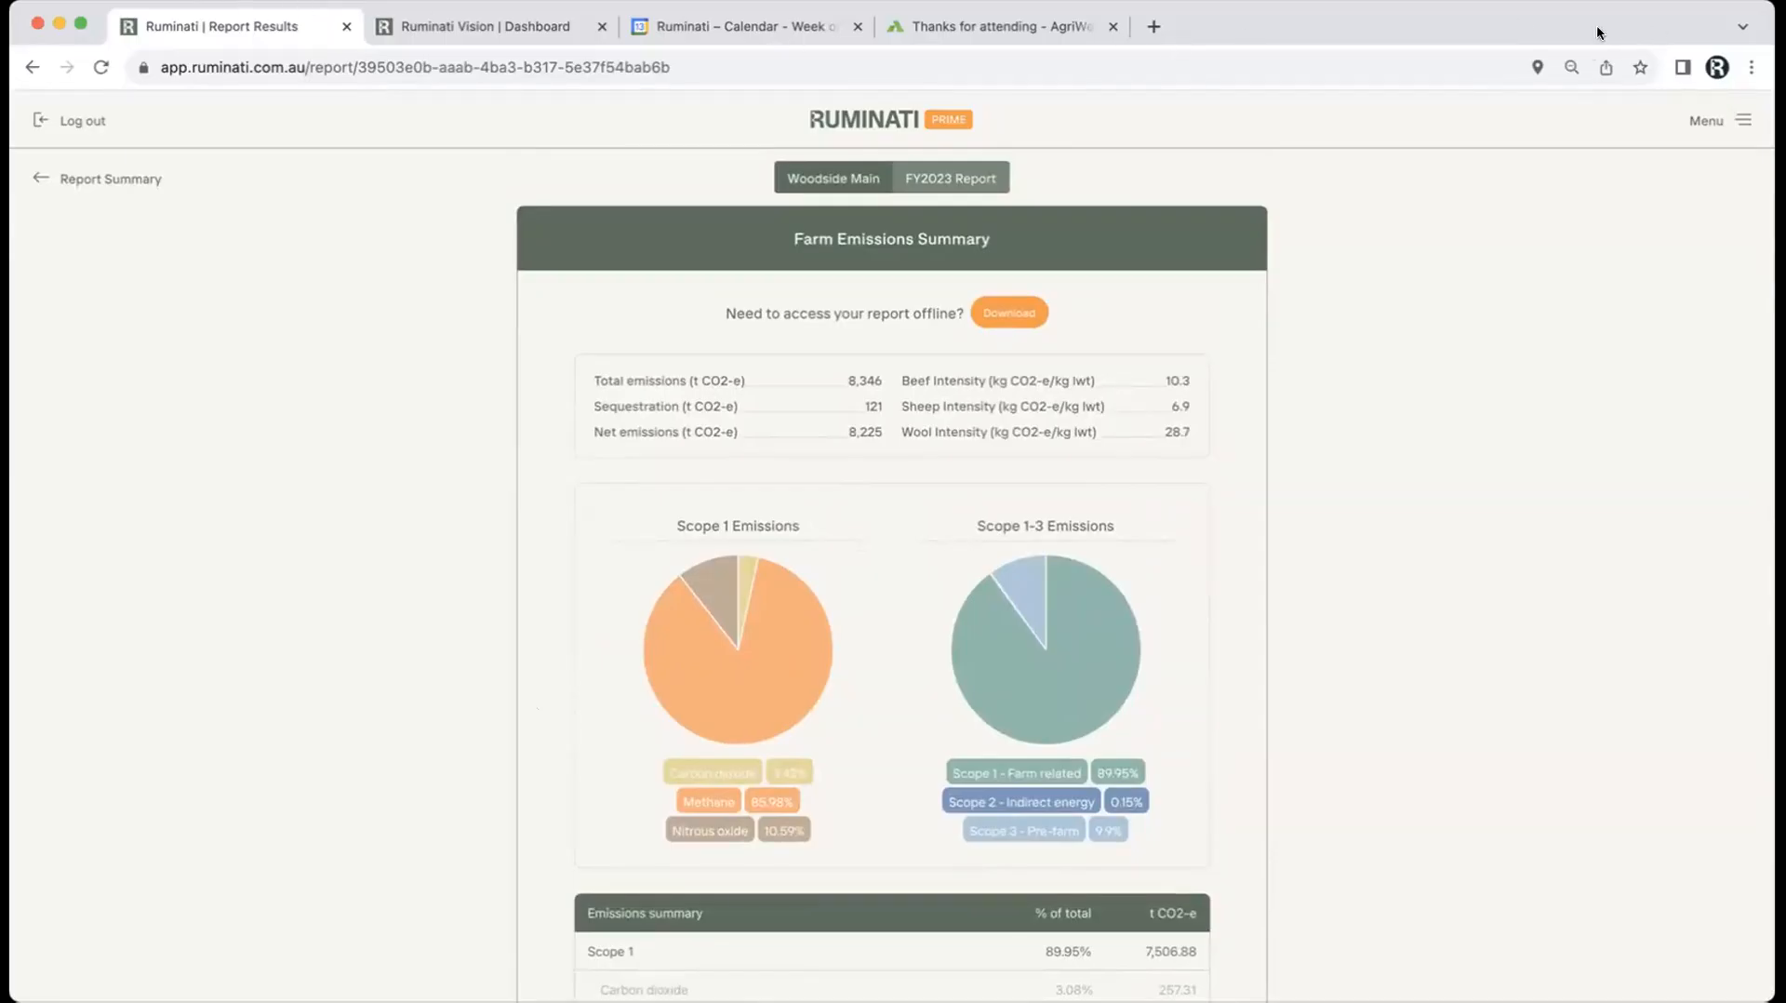
Step: Go to Enterprises and open Woodside Main's overview showing 8,225 t net emissions and its Reduction Planner
{"action": "left_click", "coordinate": [1742, 120]}
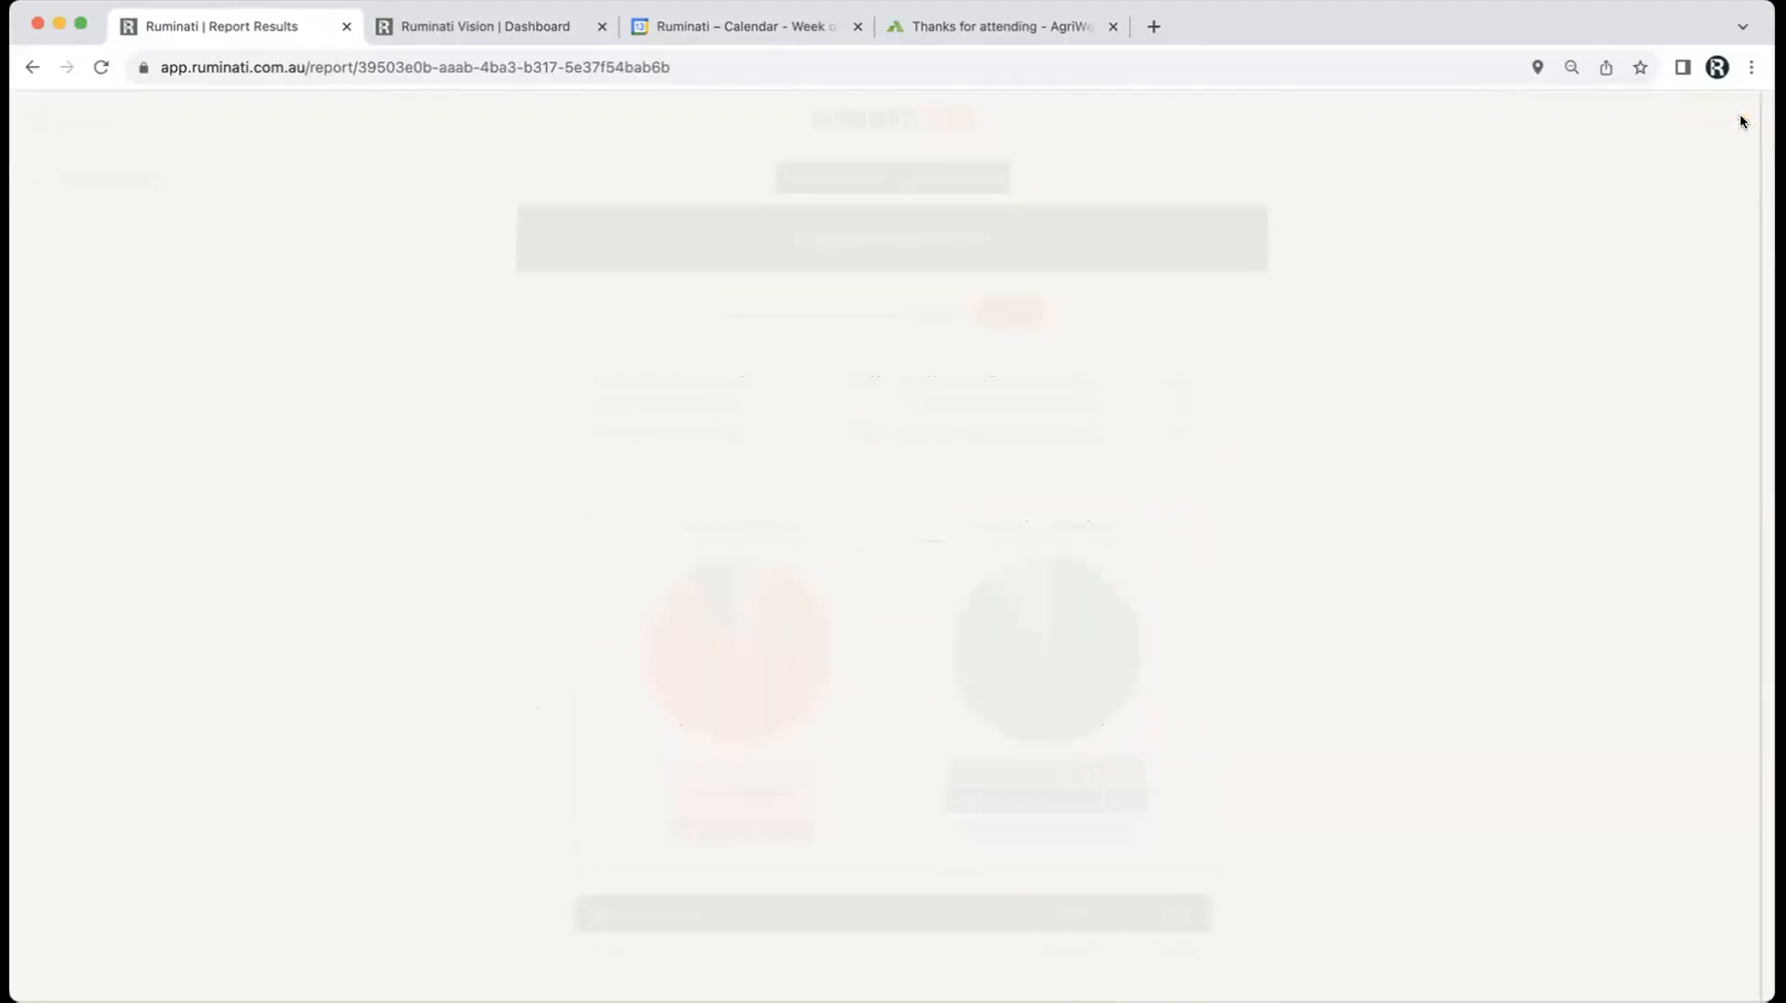
{"action": "left_click", "coordinate": [1569, 339]}
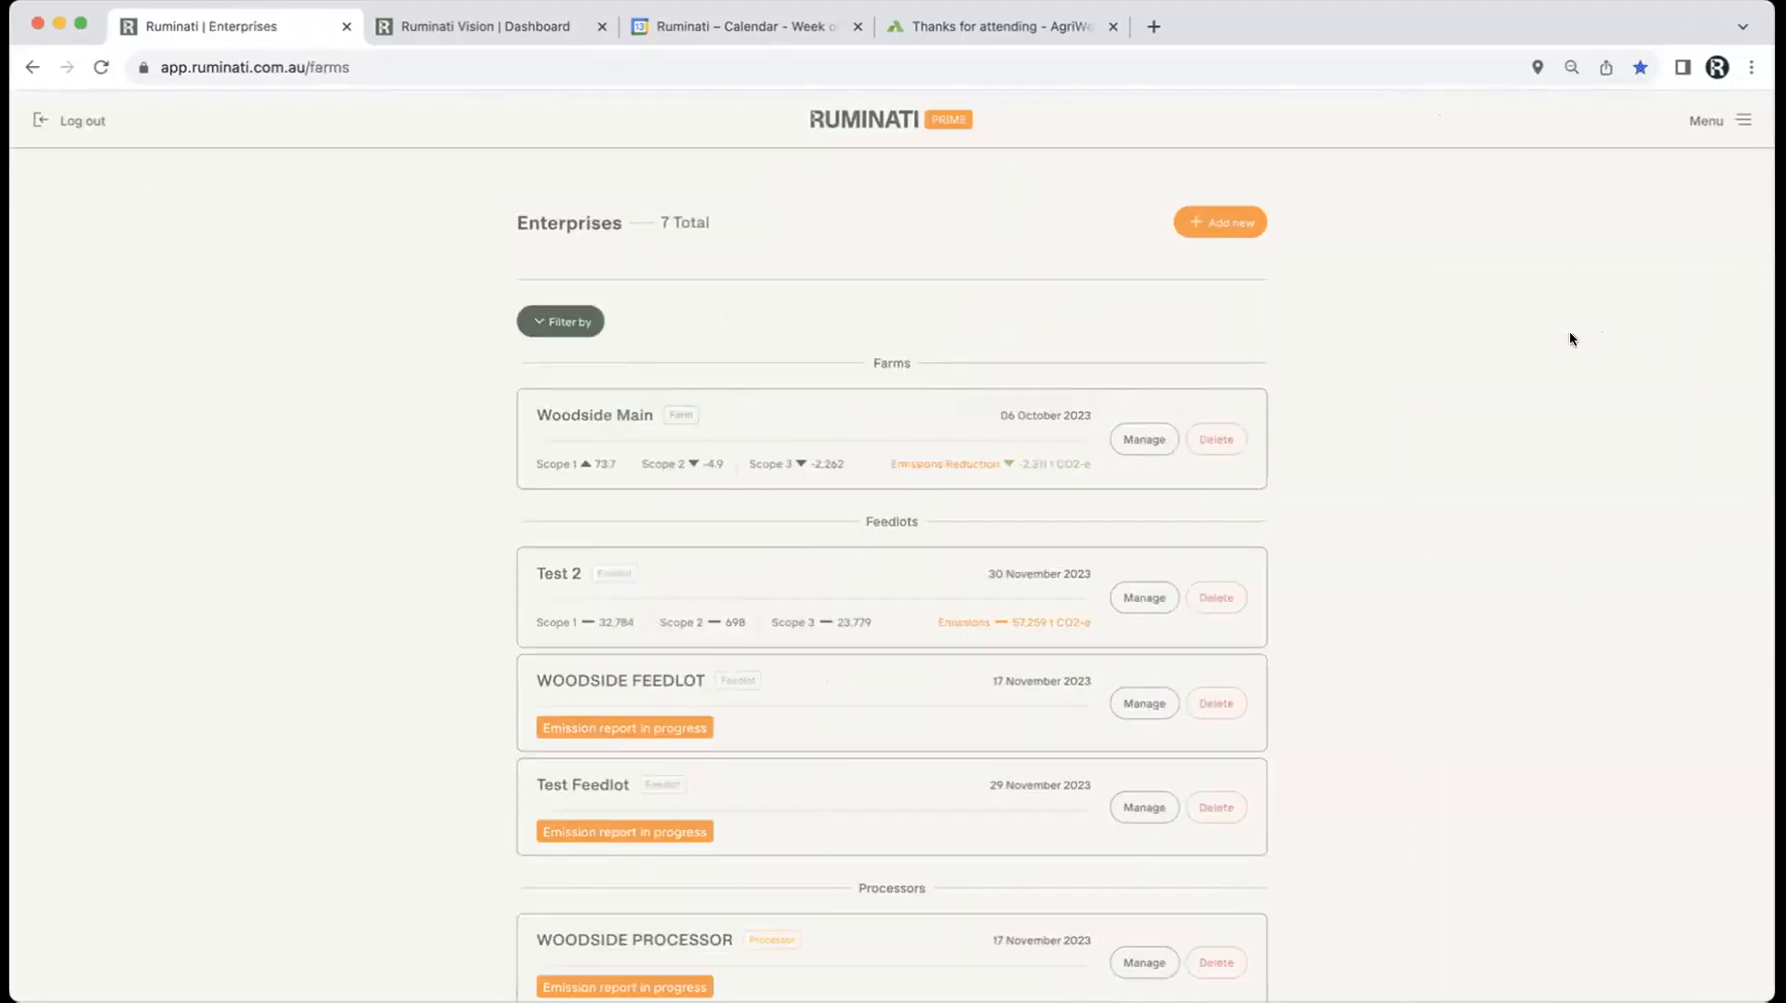
{"action": "left_click", "coordinate": [1141, 441]}
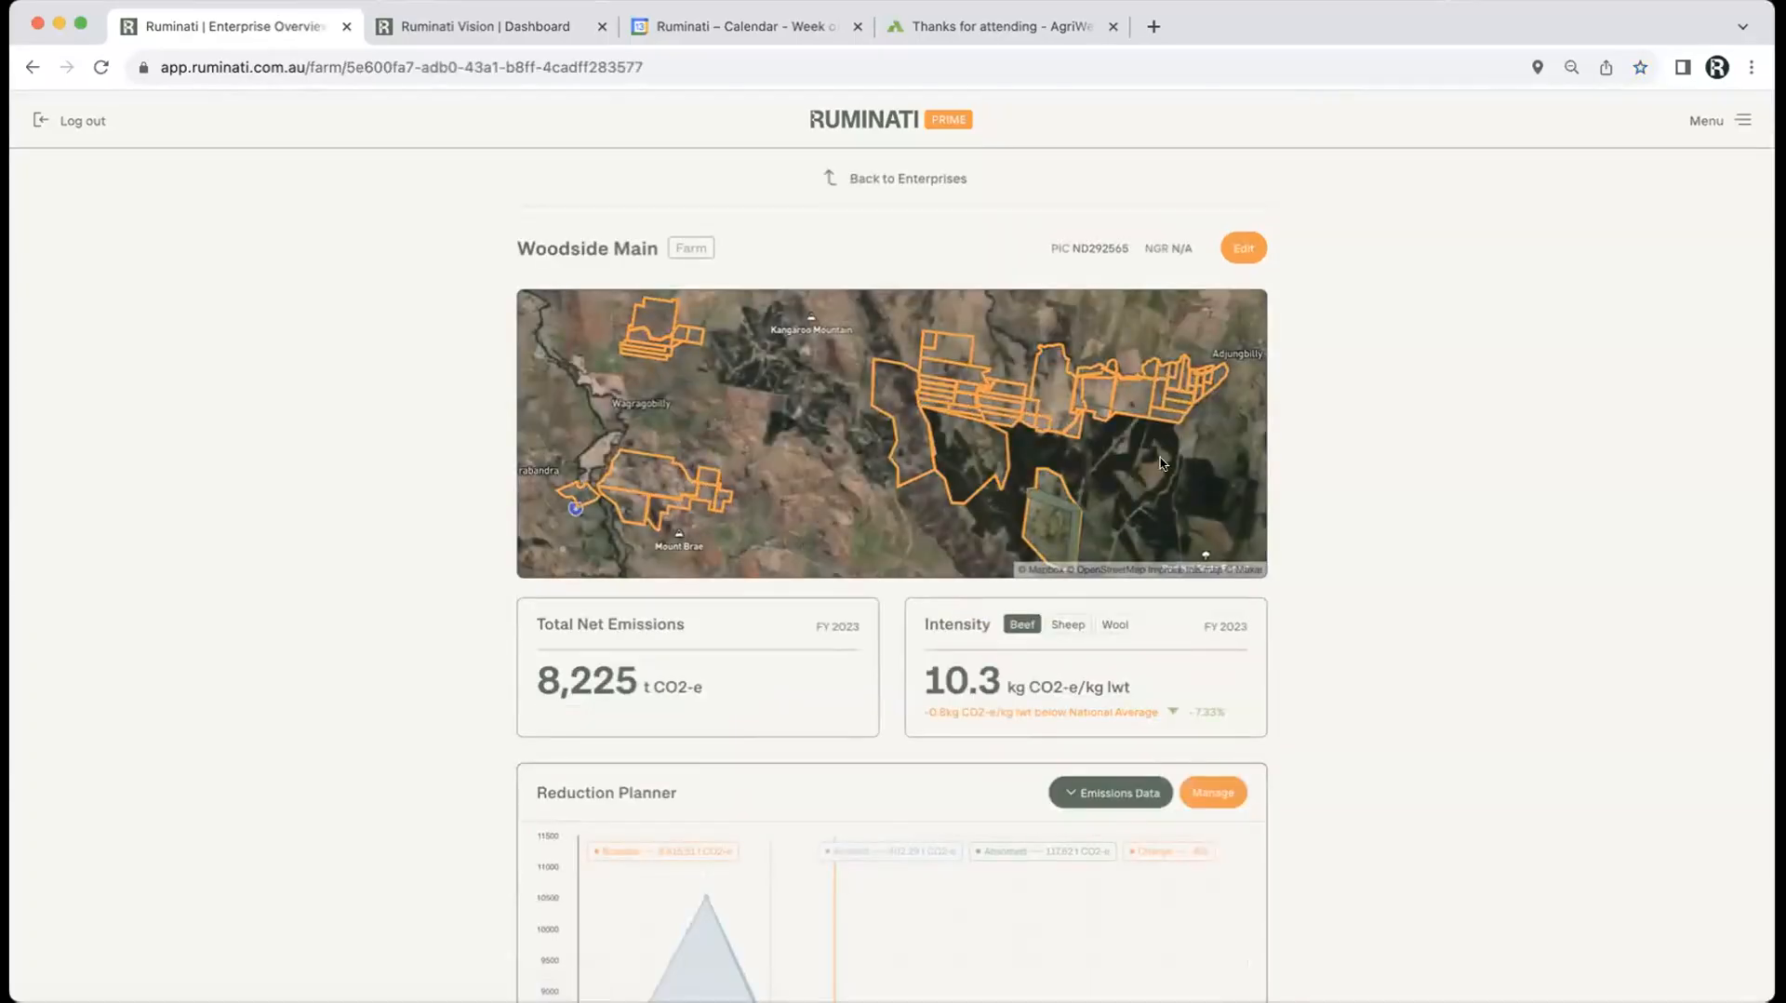
{"action": "scroll", "coordinate": [1441, 735], "scroll_direction": "down", "scroll_amount": 5}
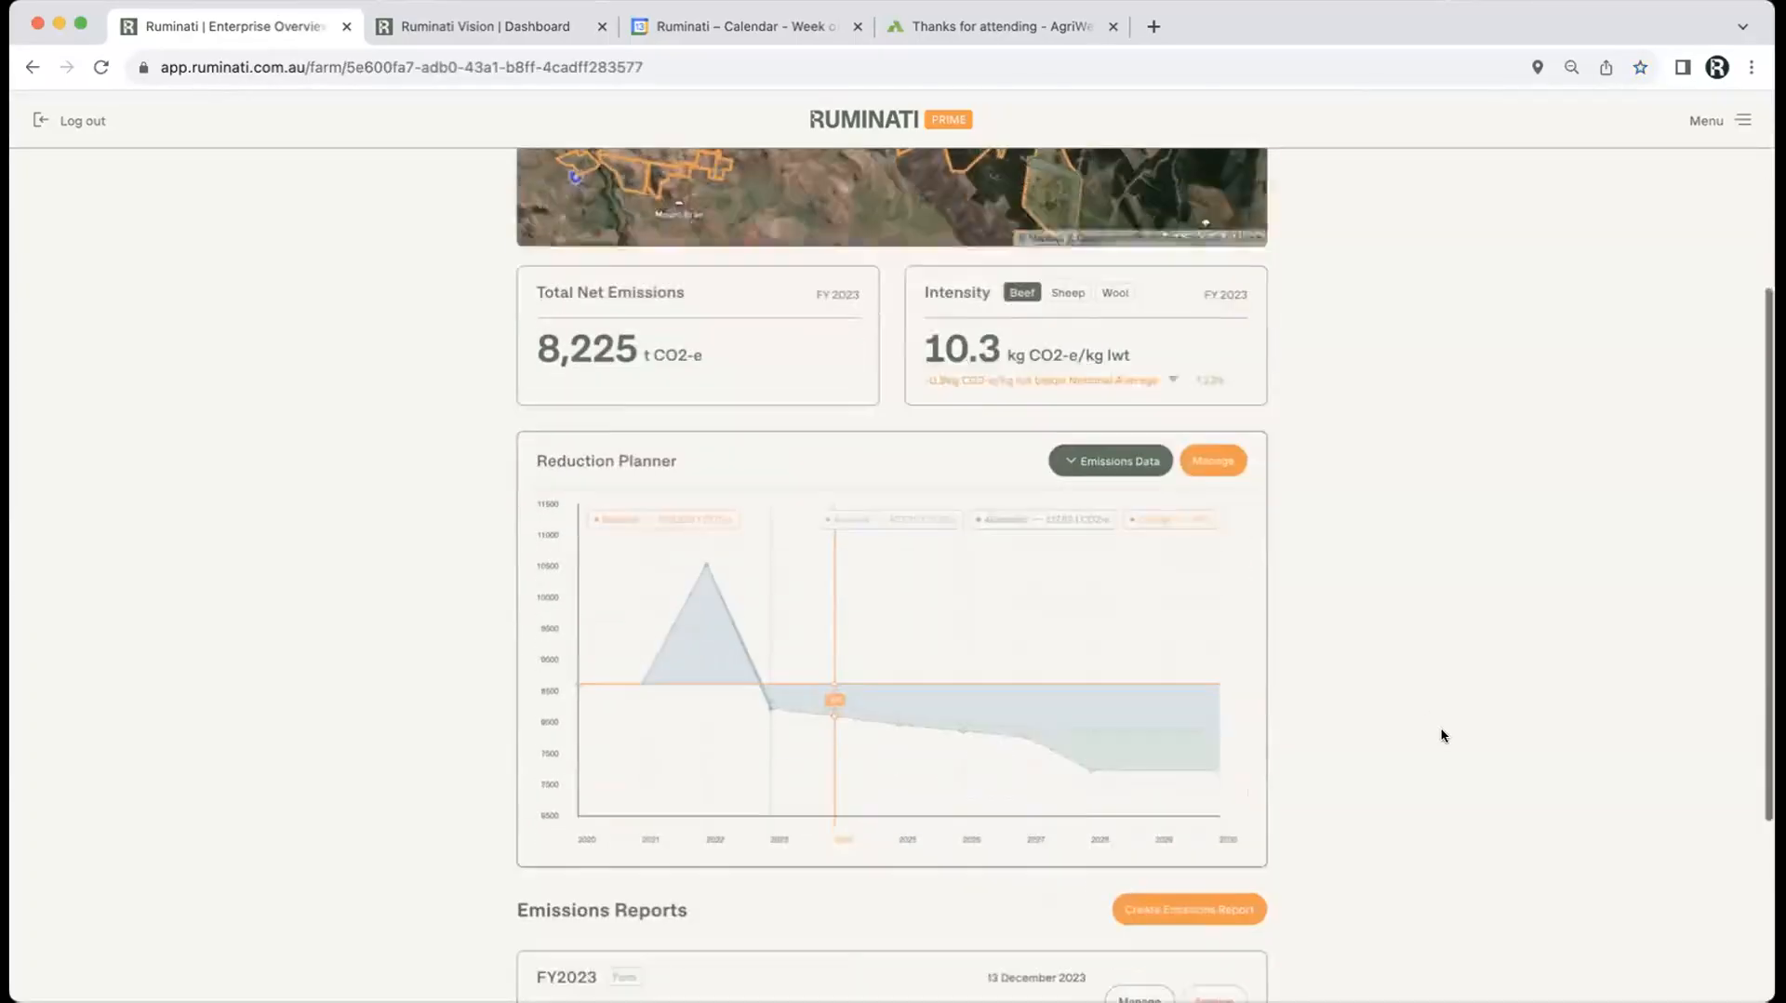
{"action": "scroll", "coordinate": [1441, 735], "scroll_direction": "up", "scroll_amount": 4}
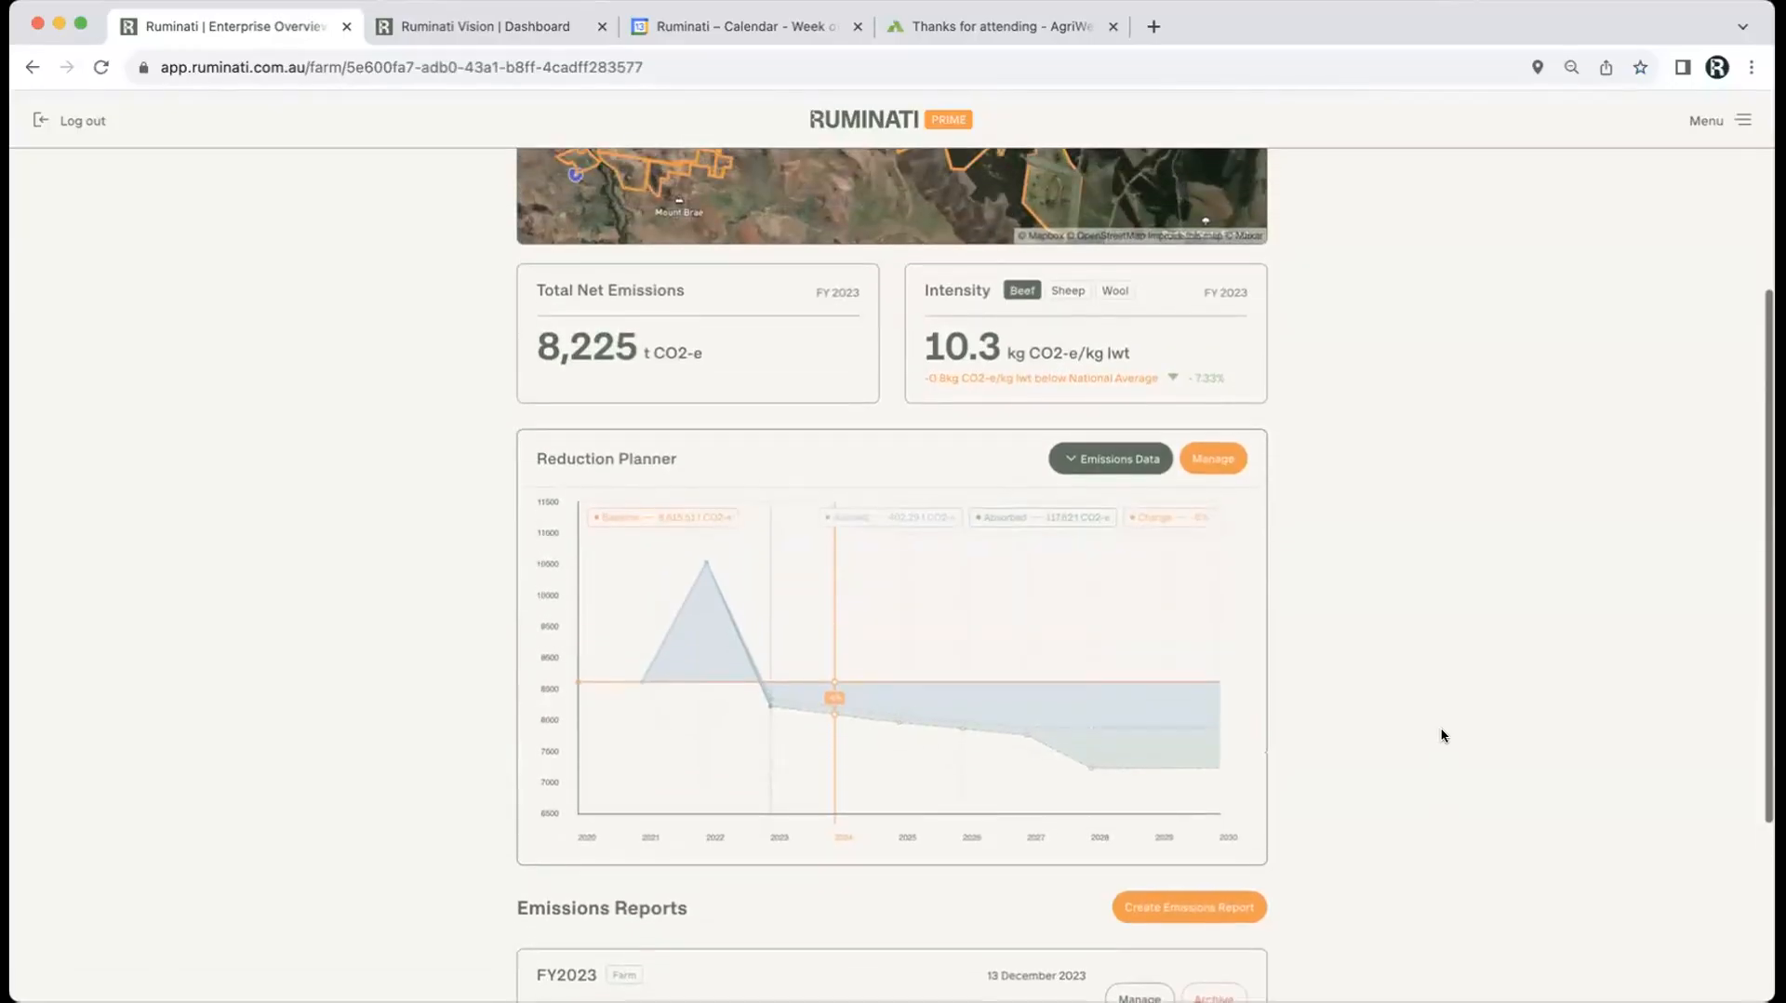
{"action": "scroll", "coordinate": [1441, 735], "scroll_direction": "up", "scroll_amount": 1}
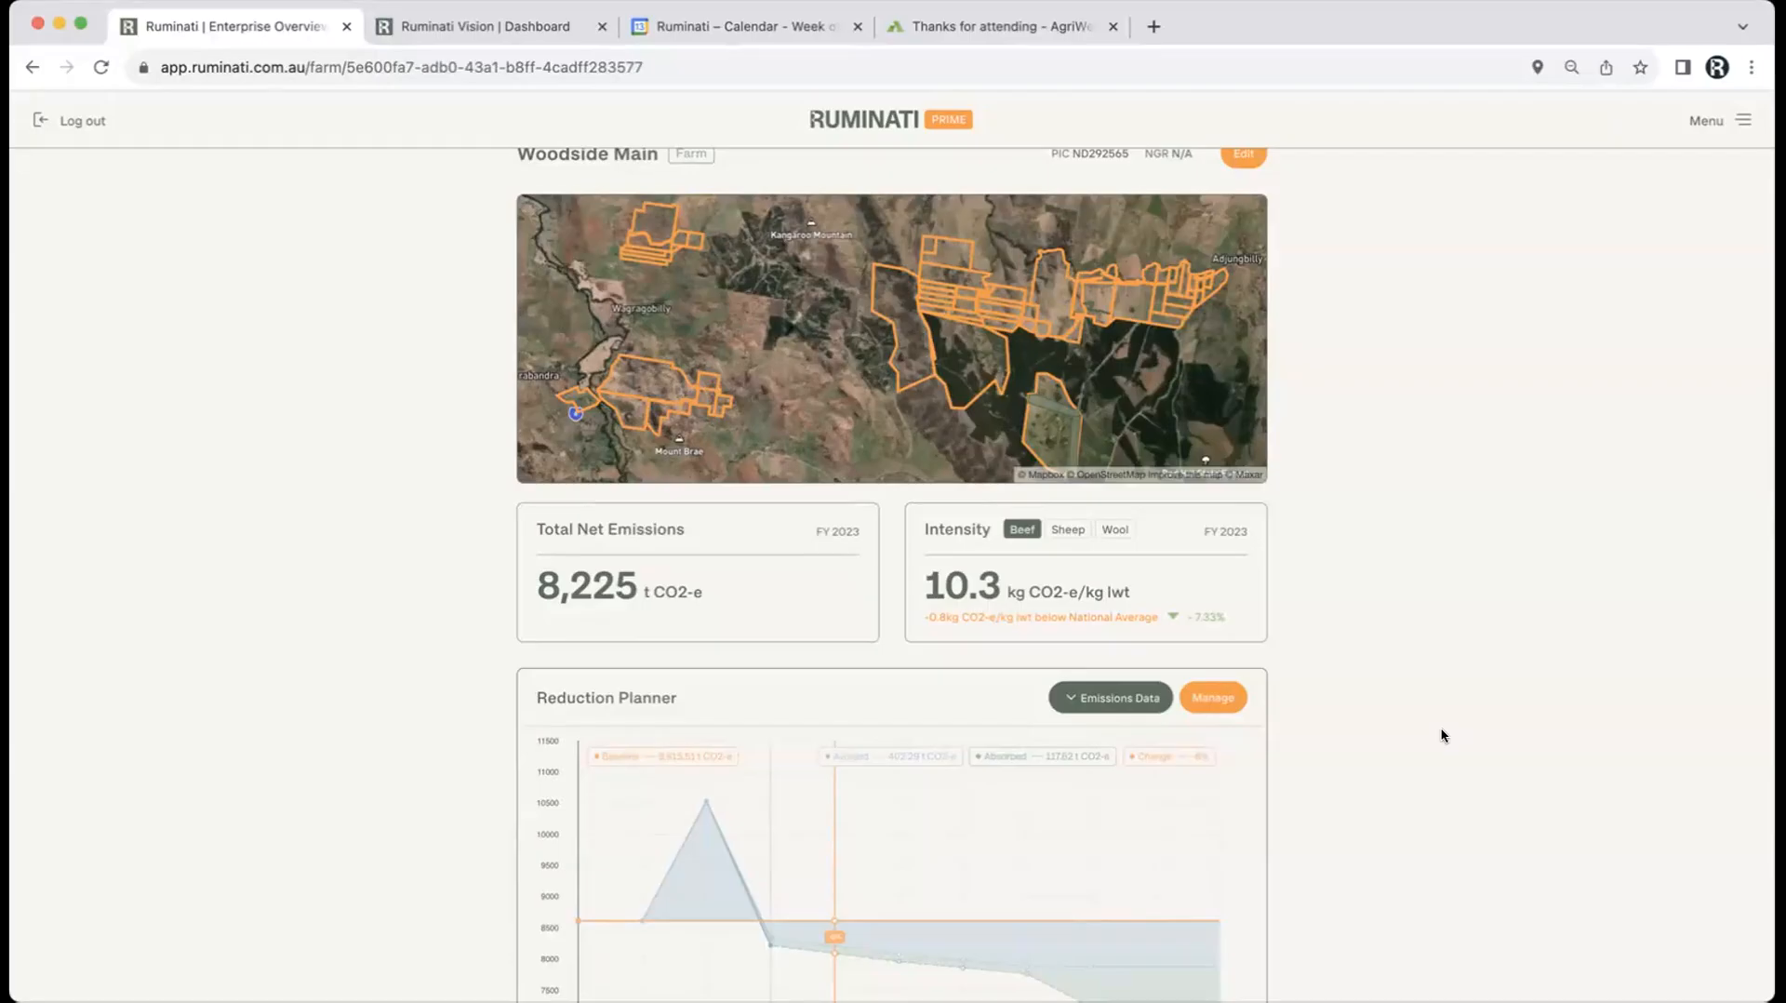
{"action": "scroll", "coordinate": [1442, 735], "scroll_direction": "down", "scroll_amount": 3}
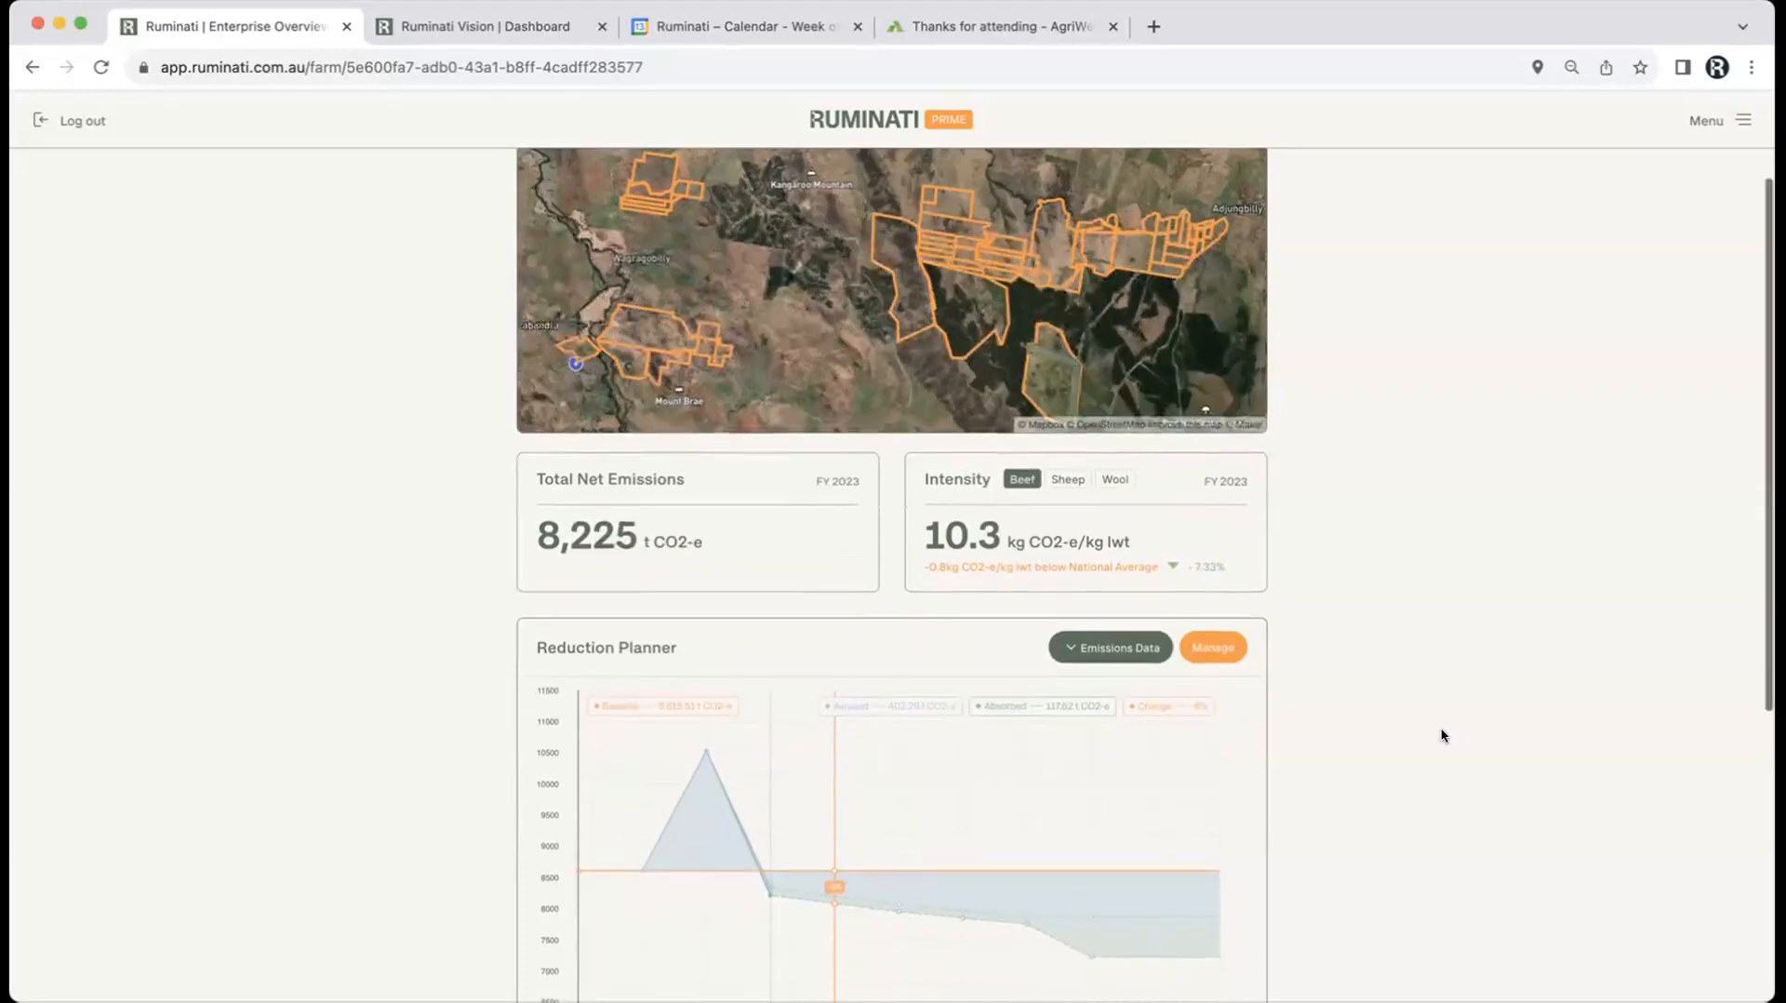
{"action": "left_click", "coordinate": [1207, 553]}
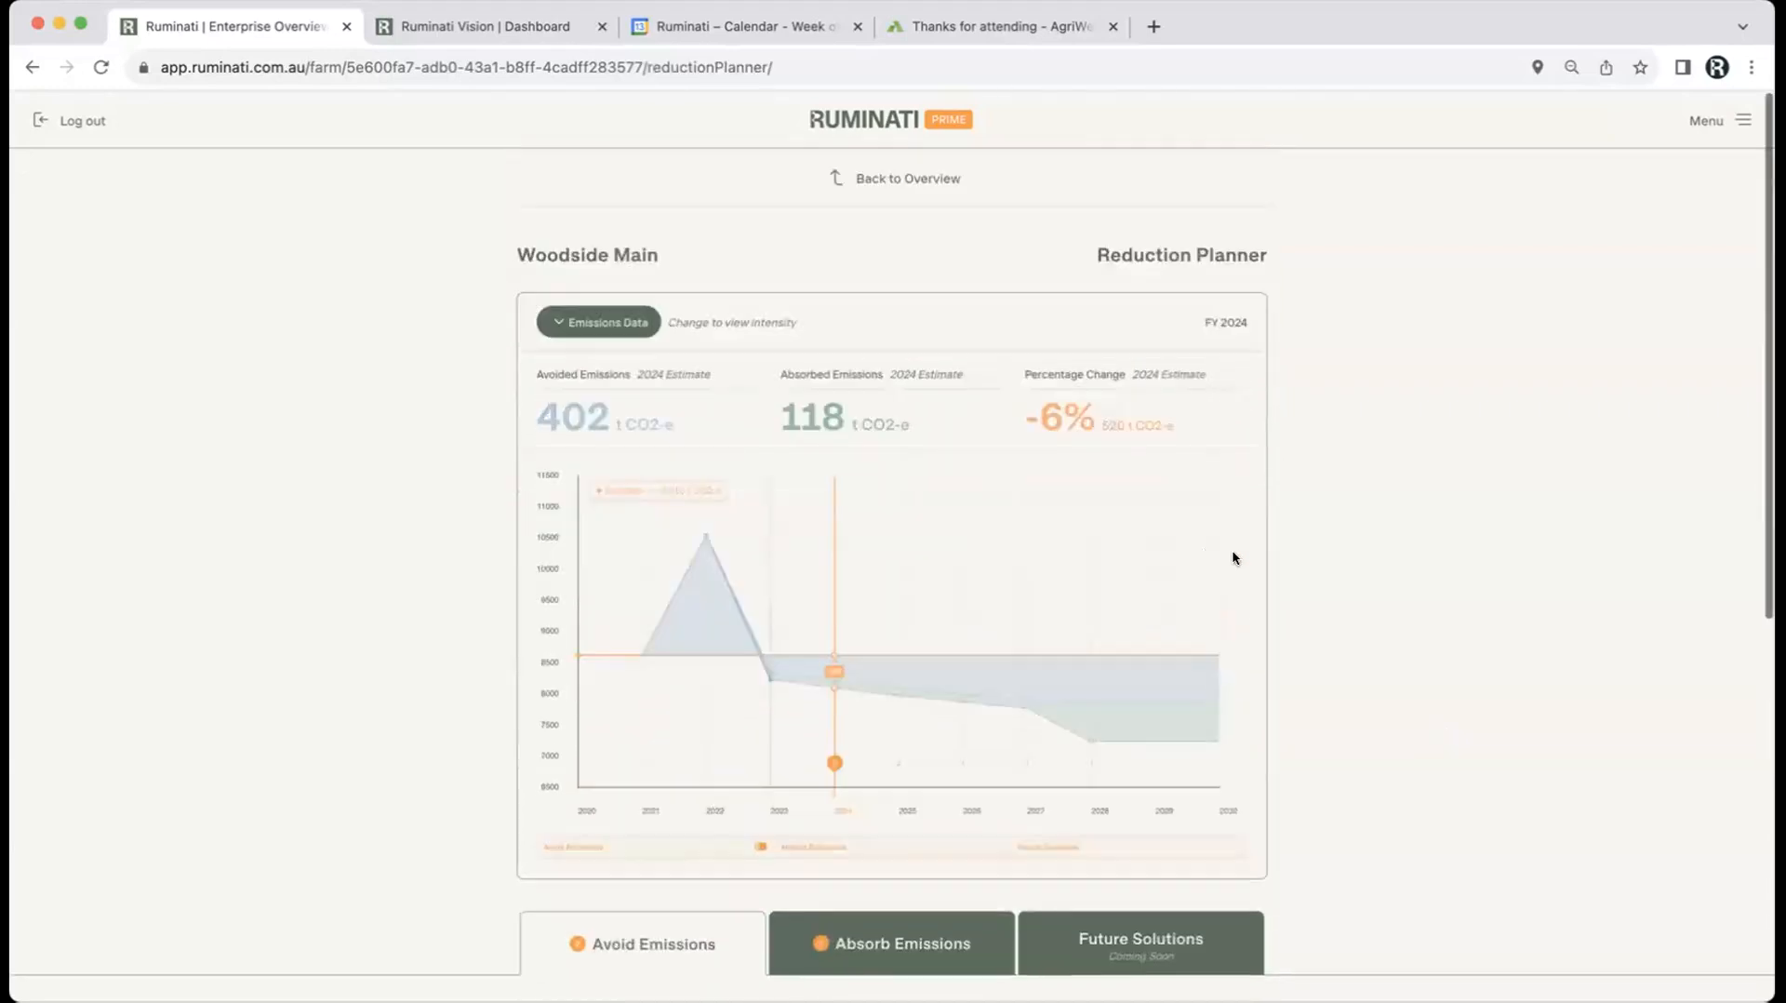
{"action": "scroll", "coordinate": [1372, 660], "scroll_direction": "down", "scroll_amount": 5}
{"action": "scroll", "coordinate": [1371, 662], "scroll_direction": "down", "scroll_amount": 4}
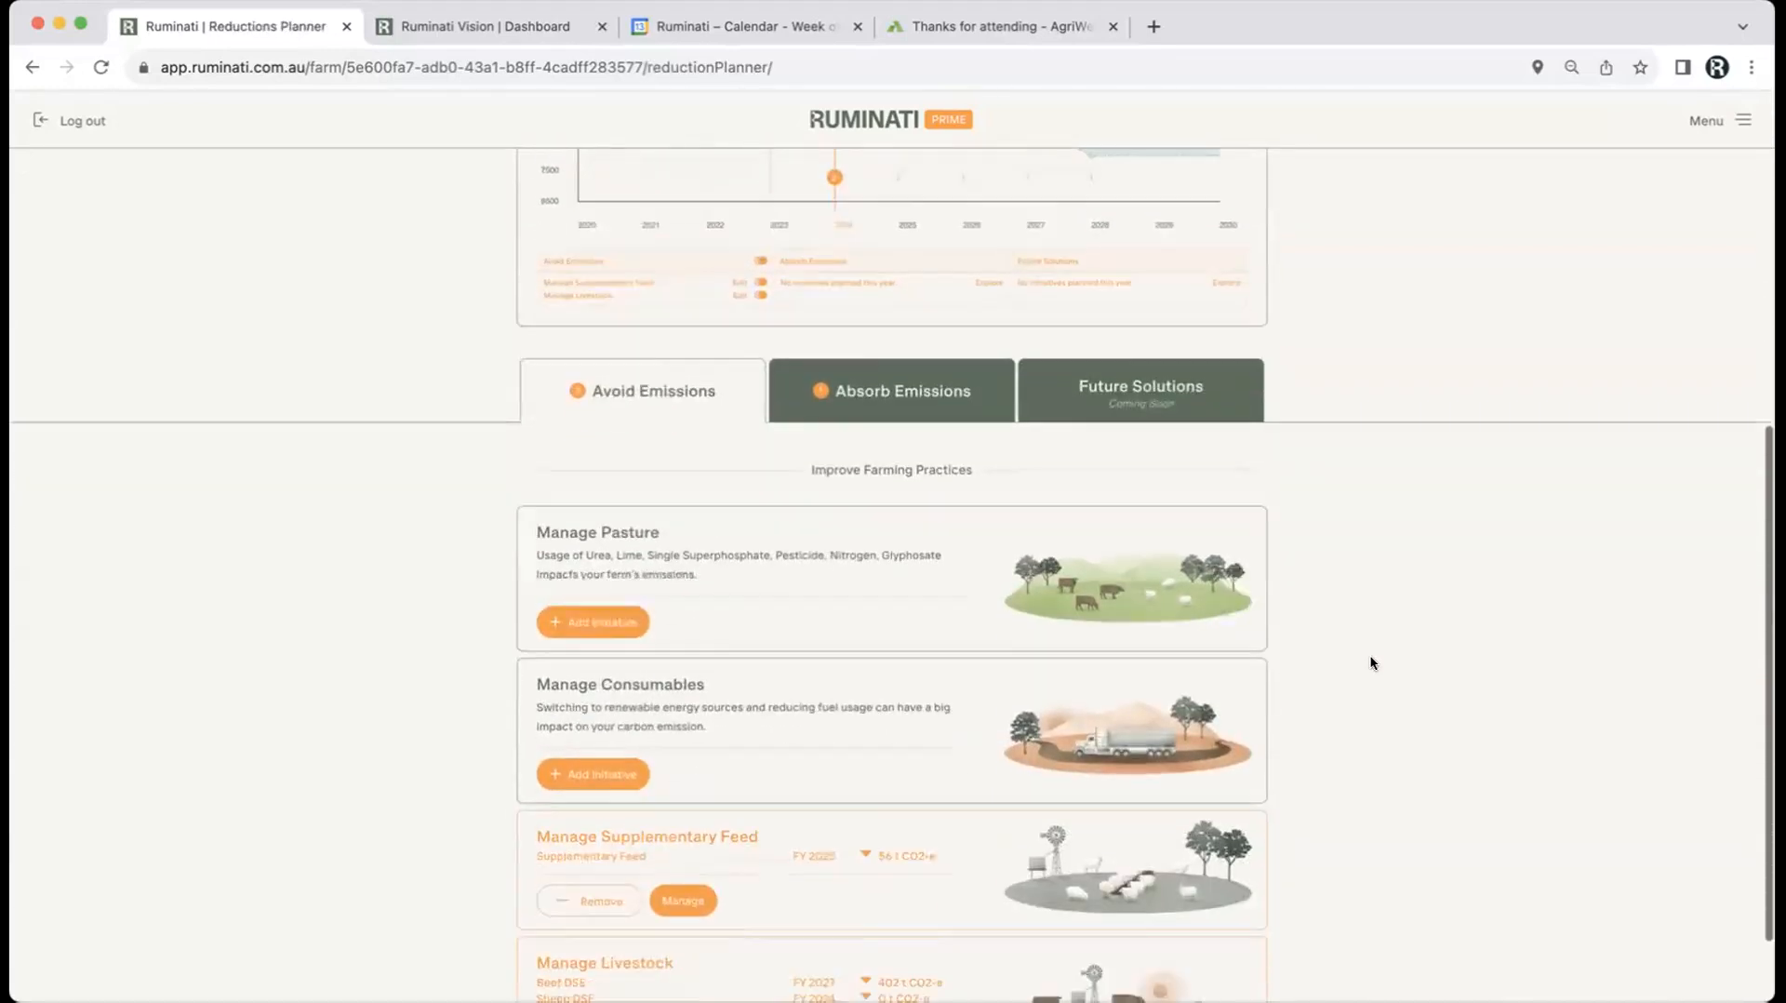
{"action": "left_click", "coordinate": [592, 798]}
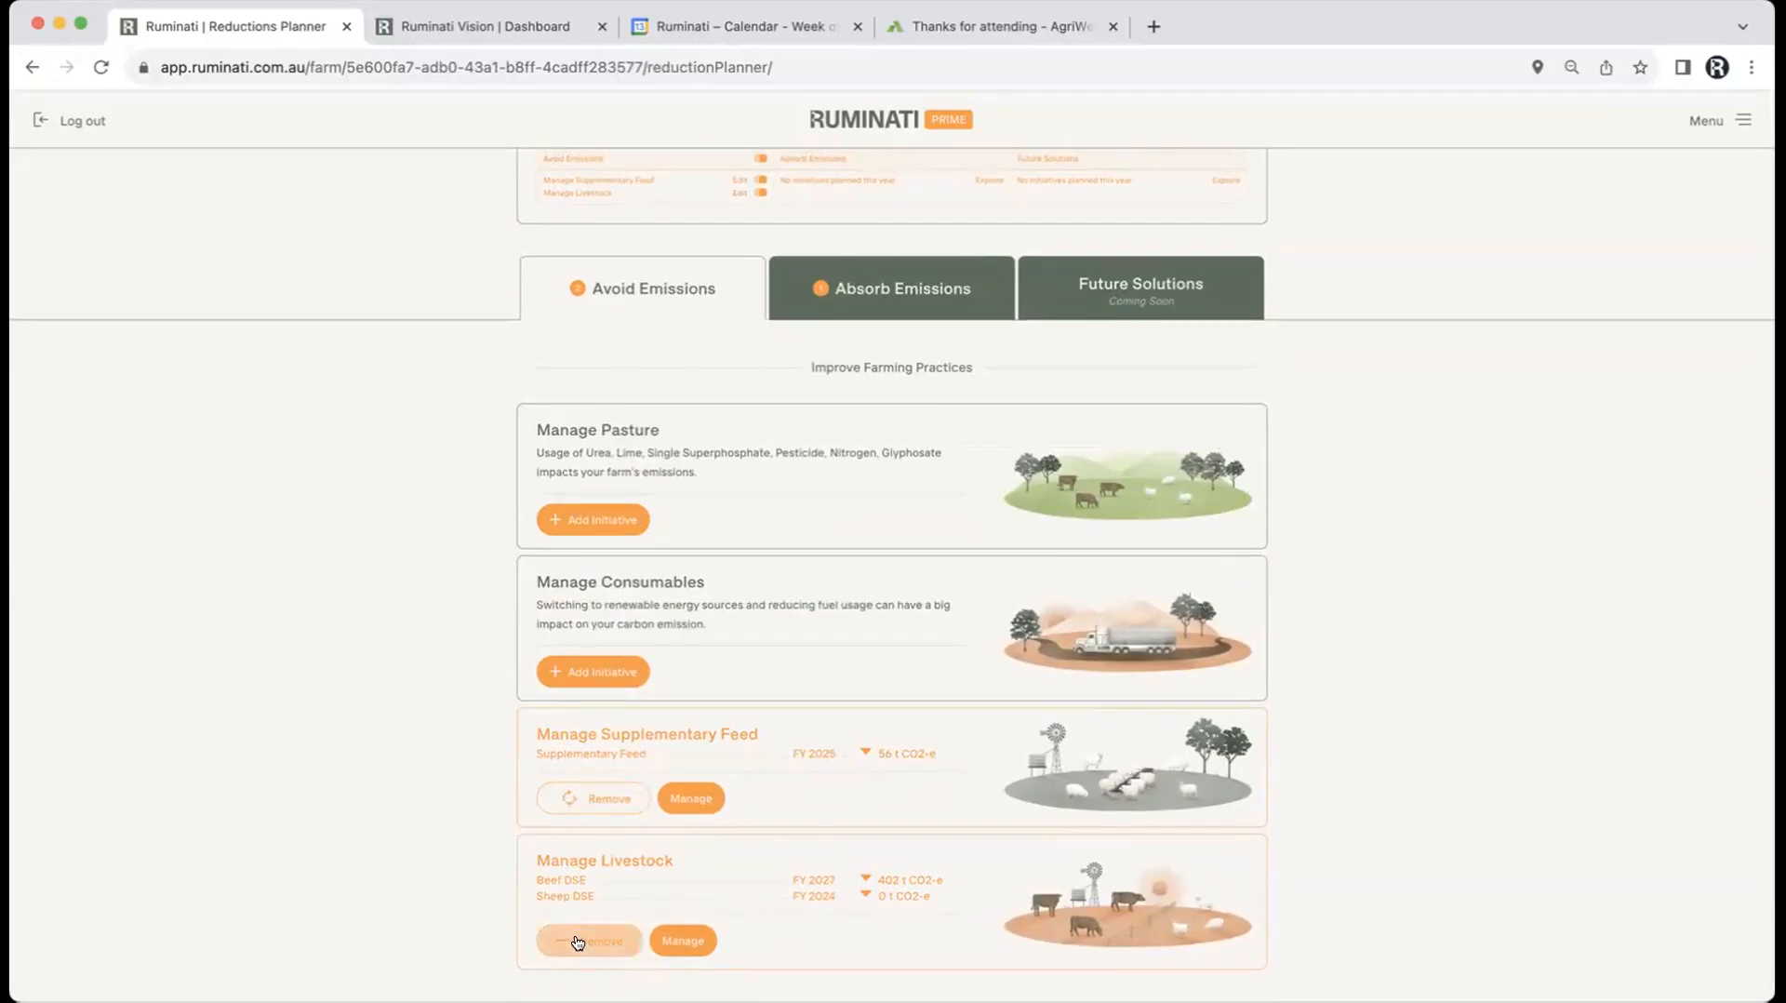
{"action": "left_click", "coordinate": [847, 296]}
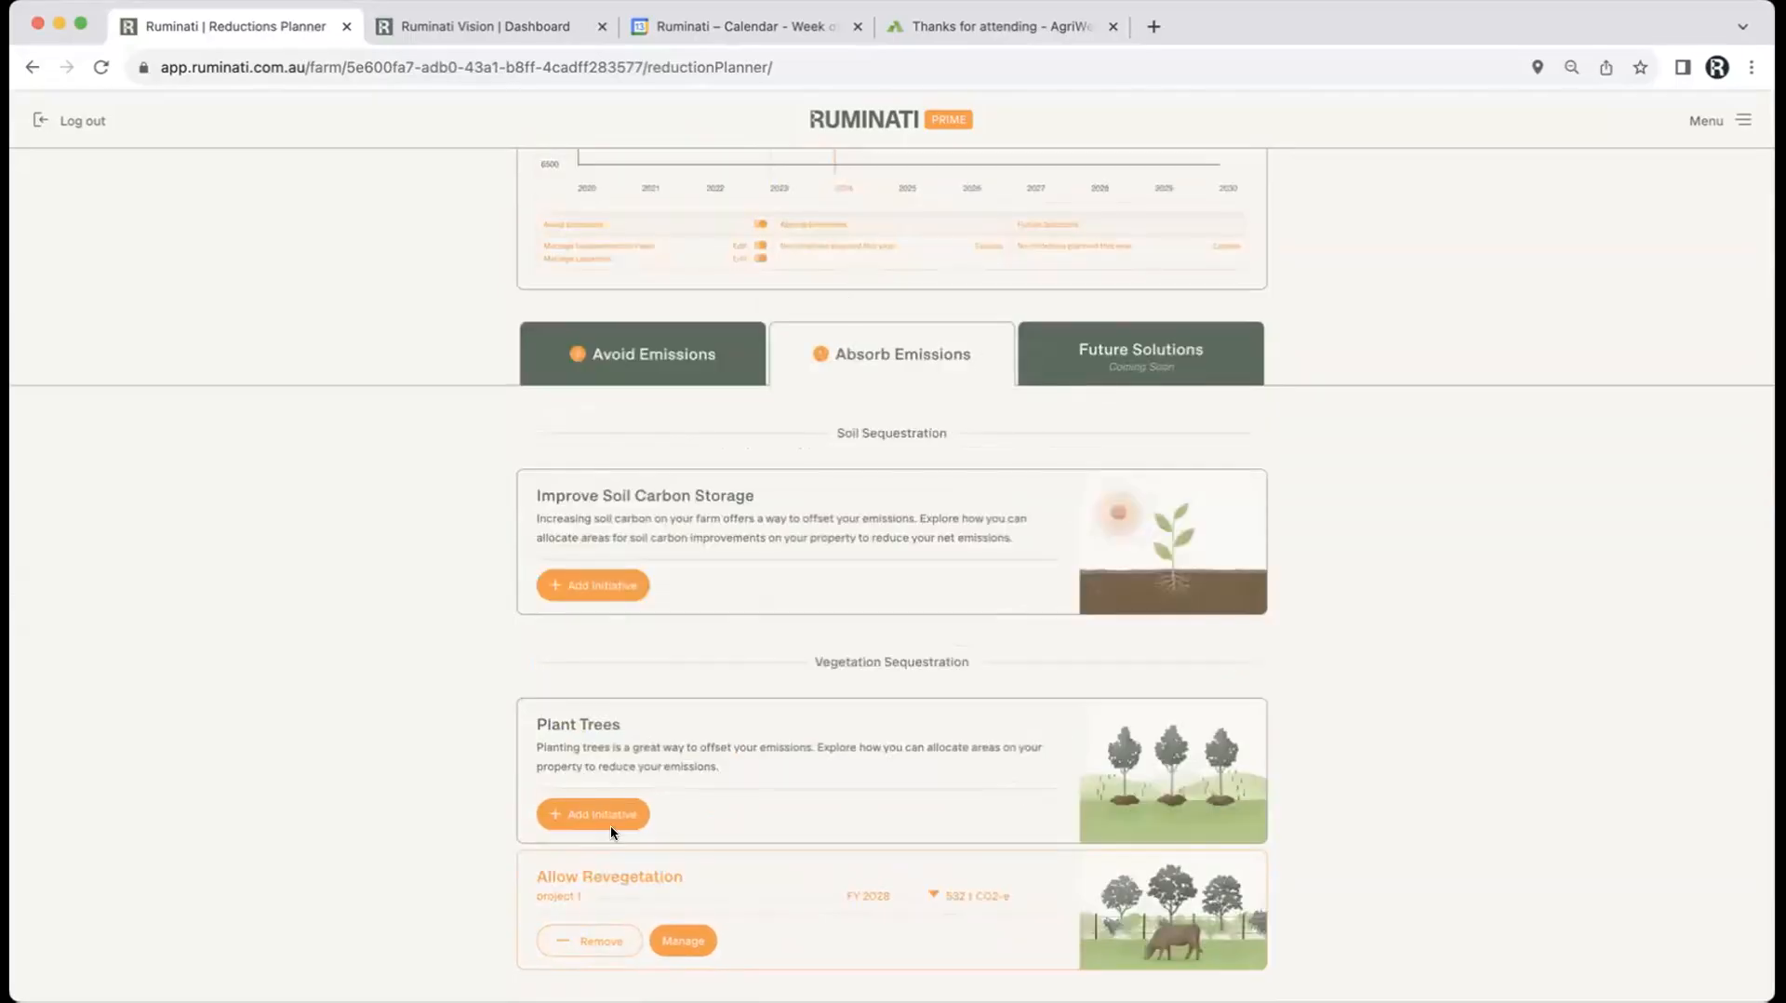
{"action": "left_click", "coordinate": [592, 942]}
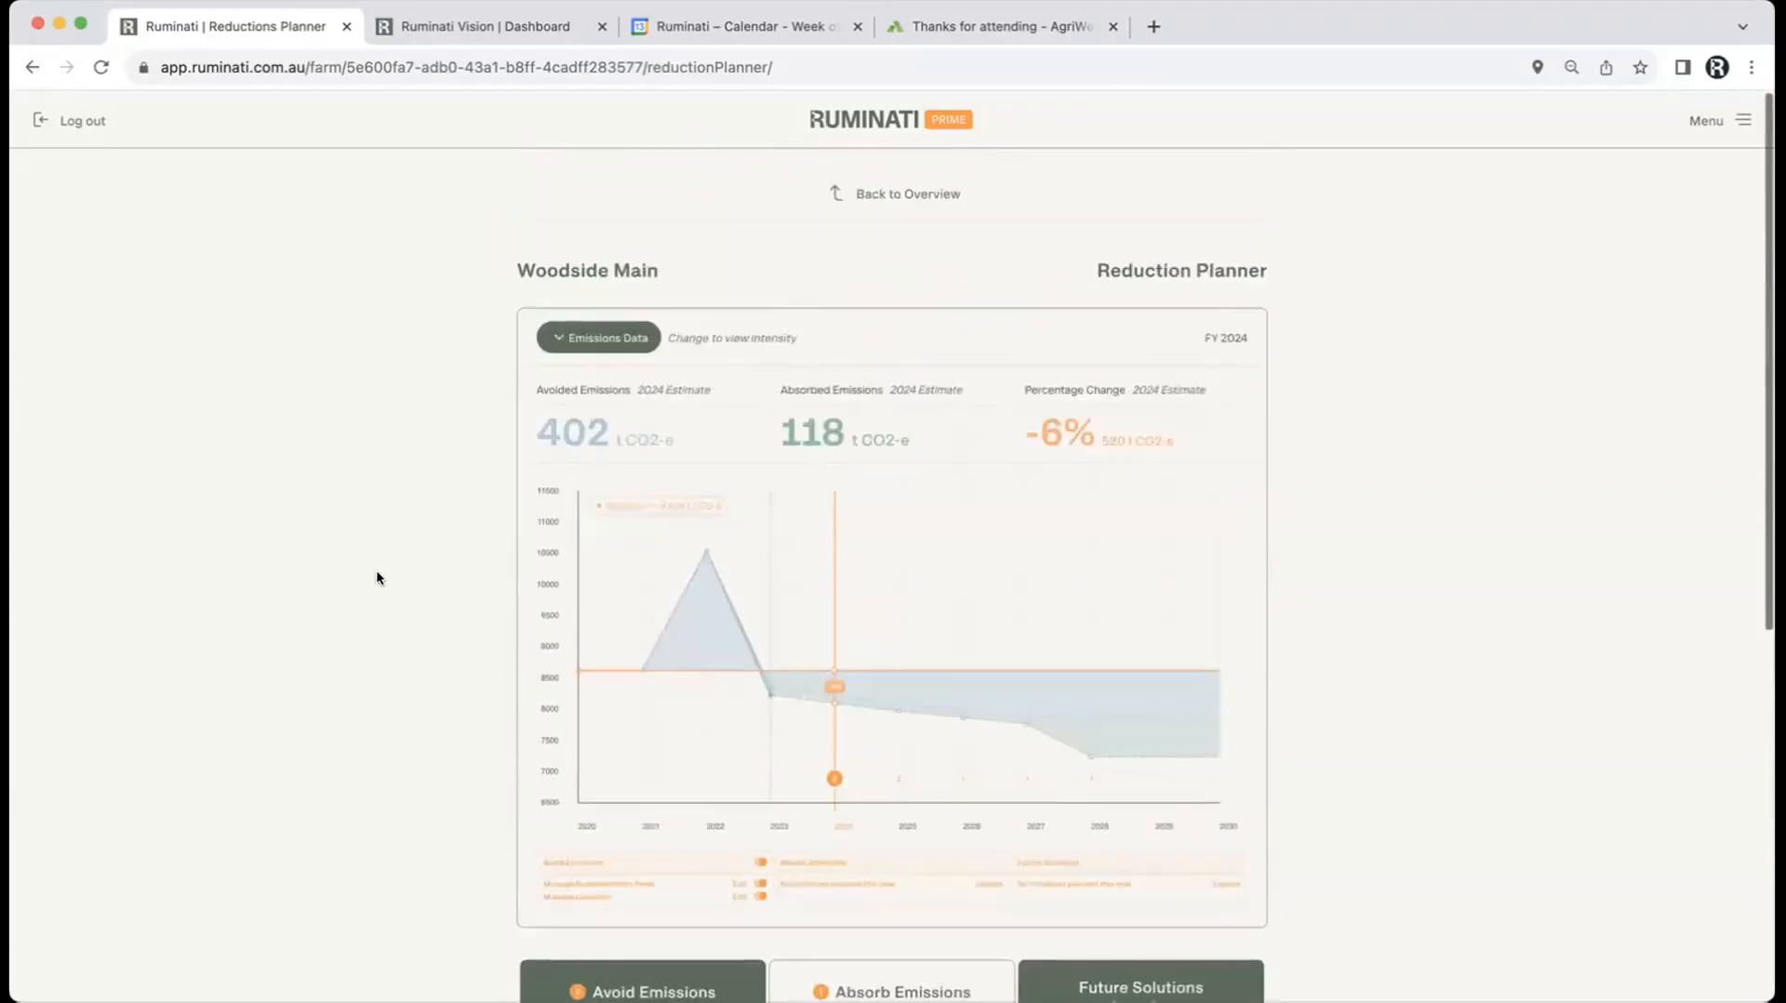
{"action": "scroll", "coordinate": [376, 570], "scroll_direction": "down", "scroll_amount": 5}
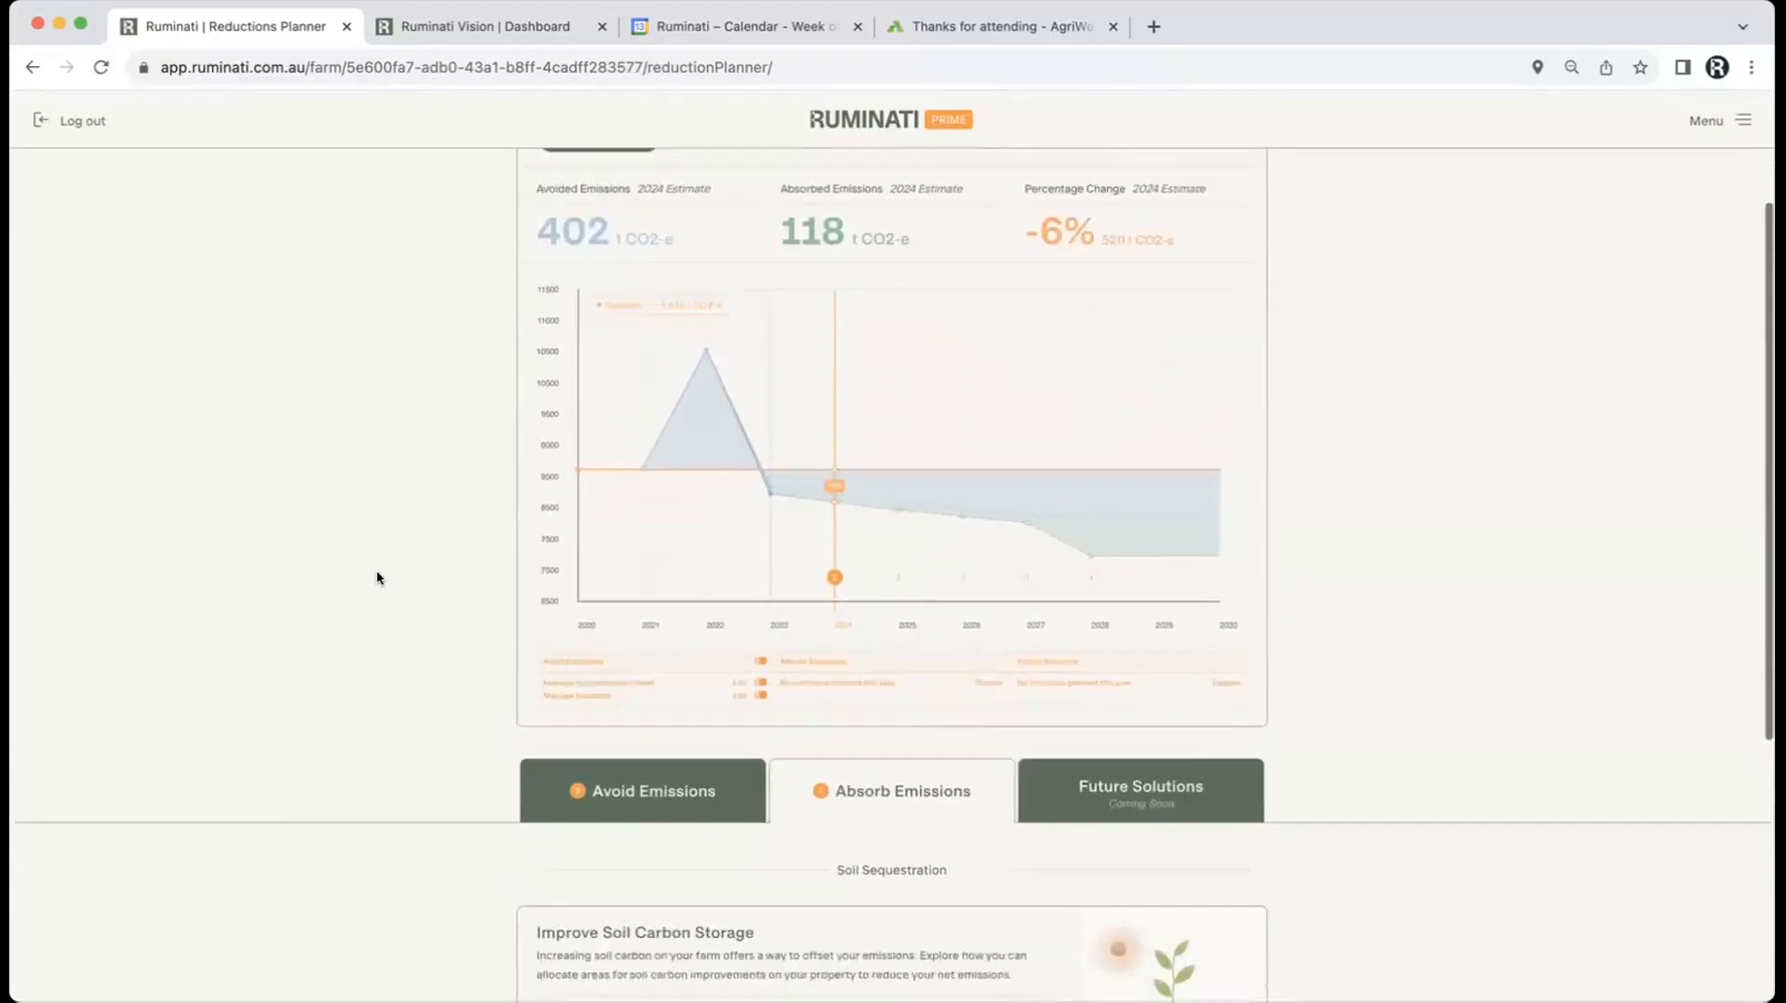
{"action": "scroll", "coordinate": [375, 570], "scroll_direction": "down", "scroll_amount": 2}
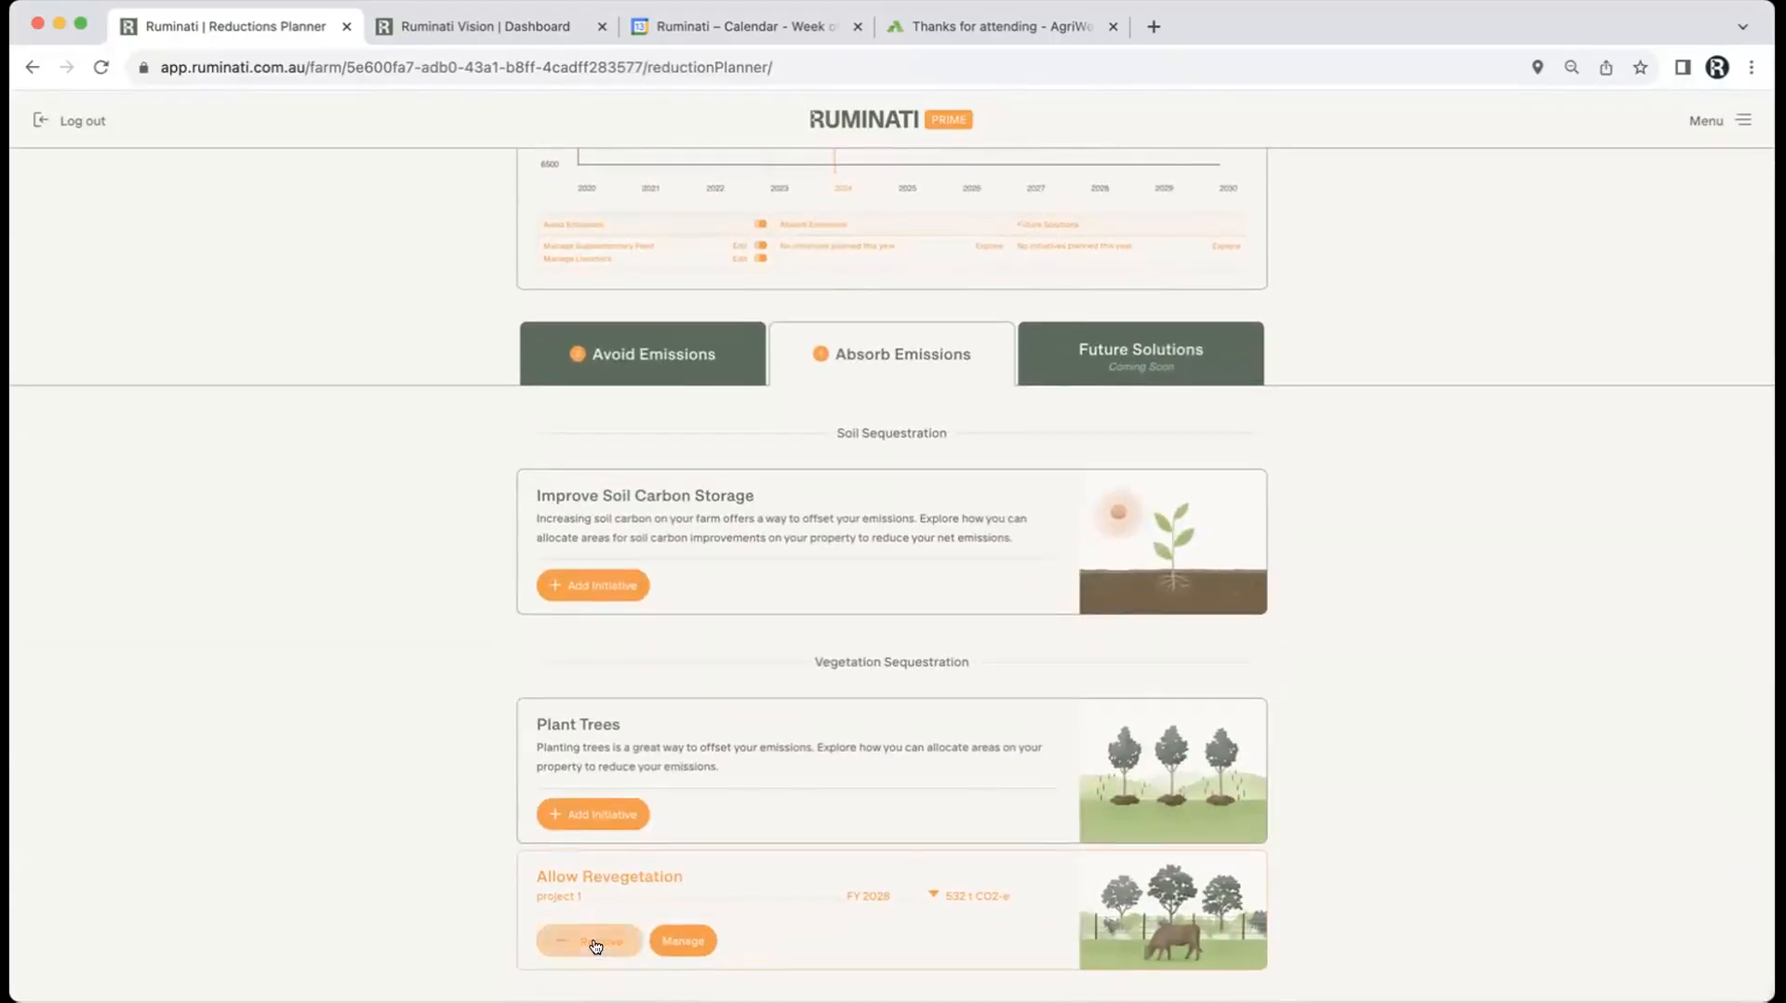
{"action": "left_click", "coordinate": [599, 373]}
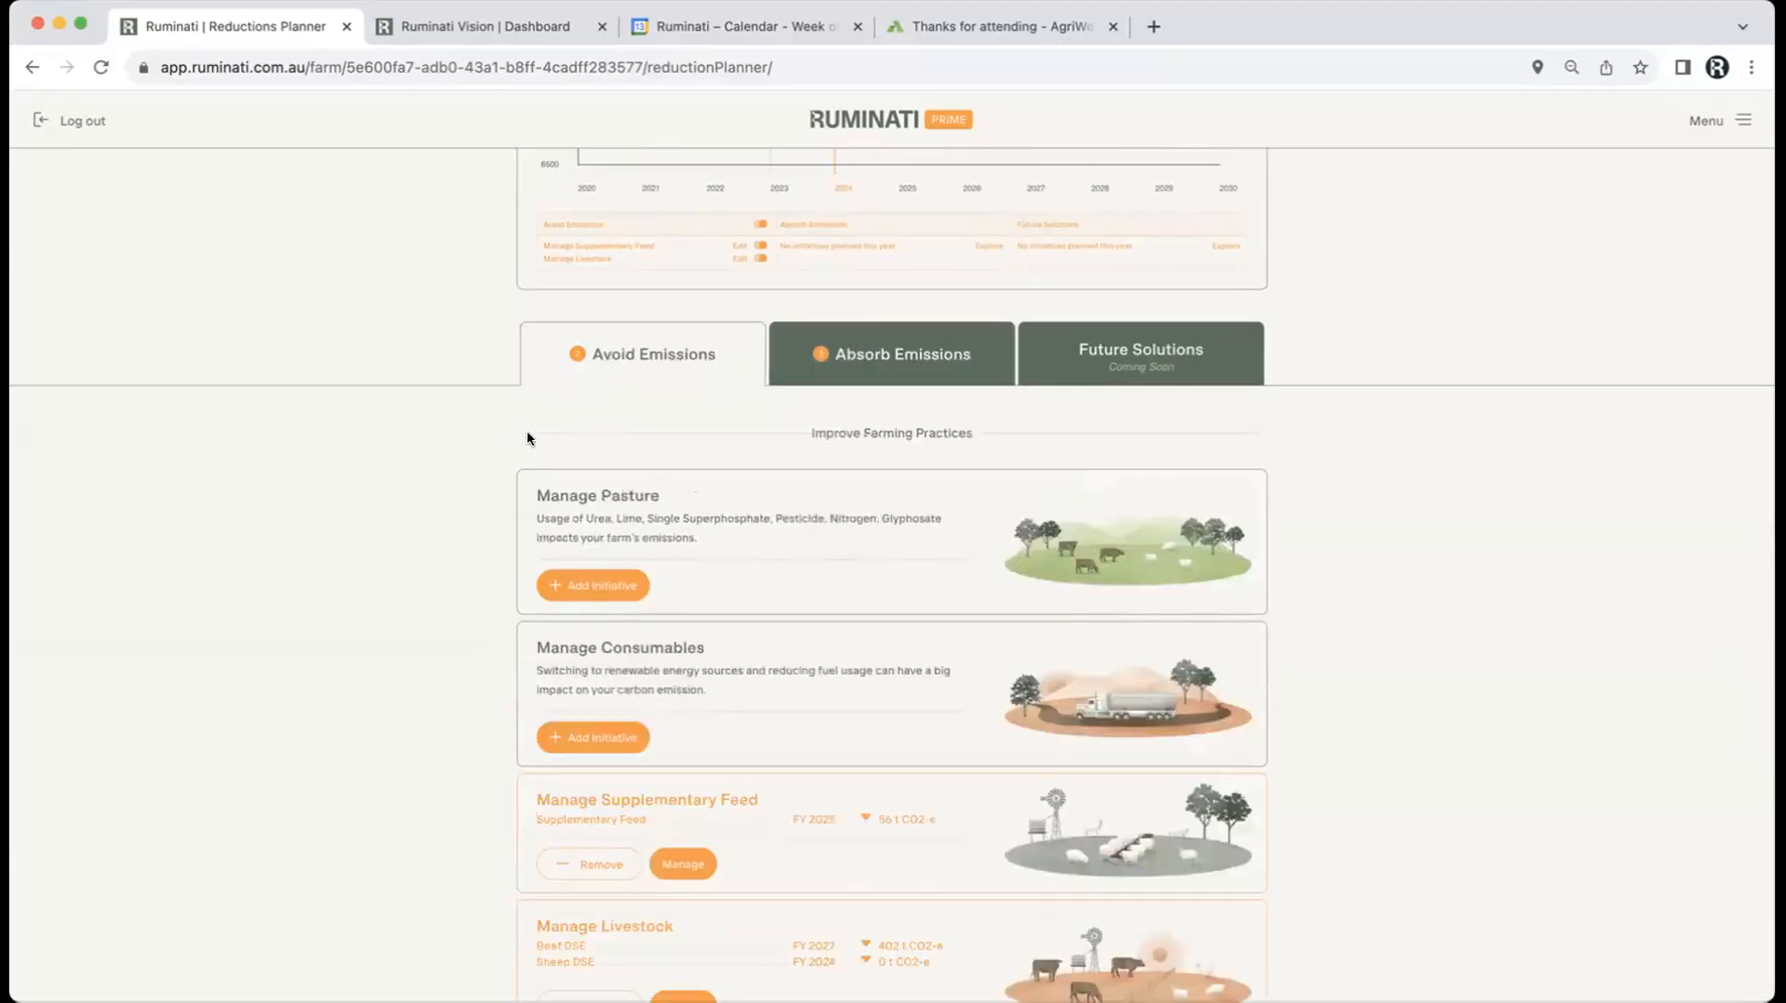
{"action": "scroll", "coordinate": [432, 472], "scroll_direction": "up", "scroll_amount": 5}
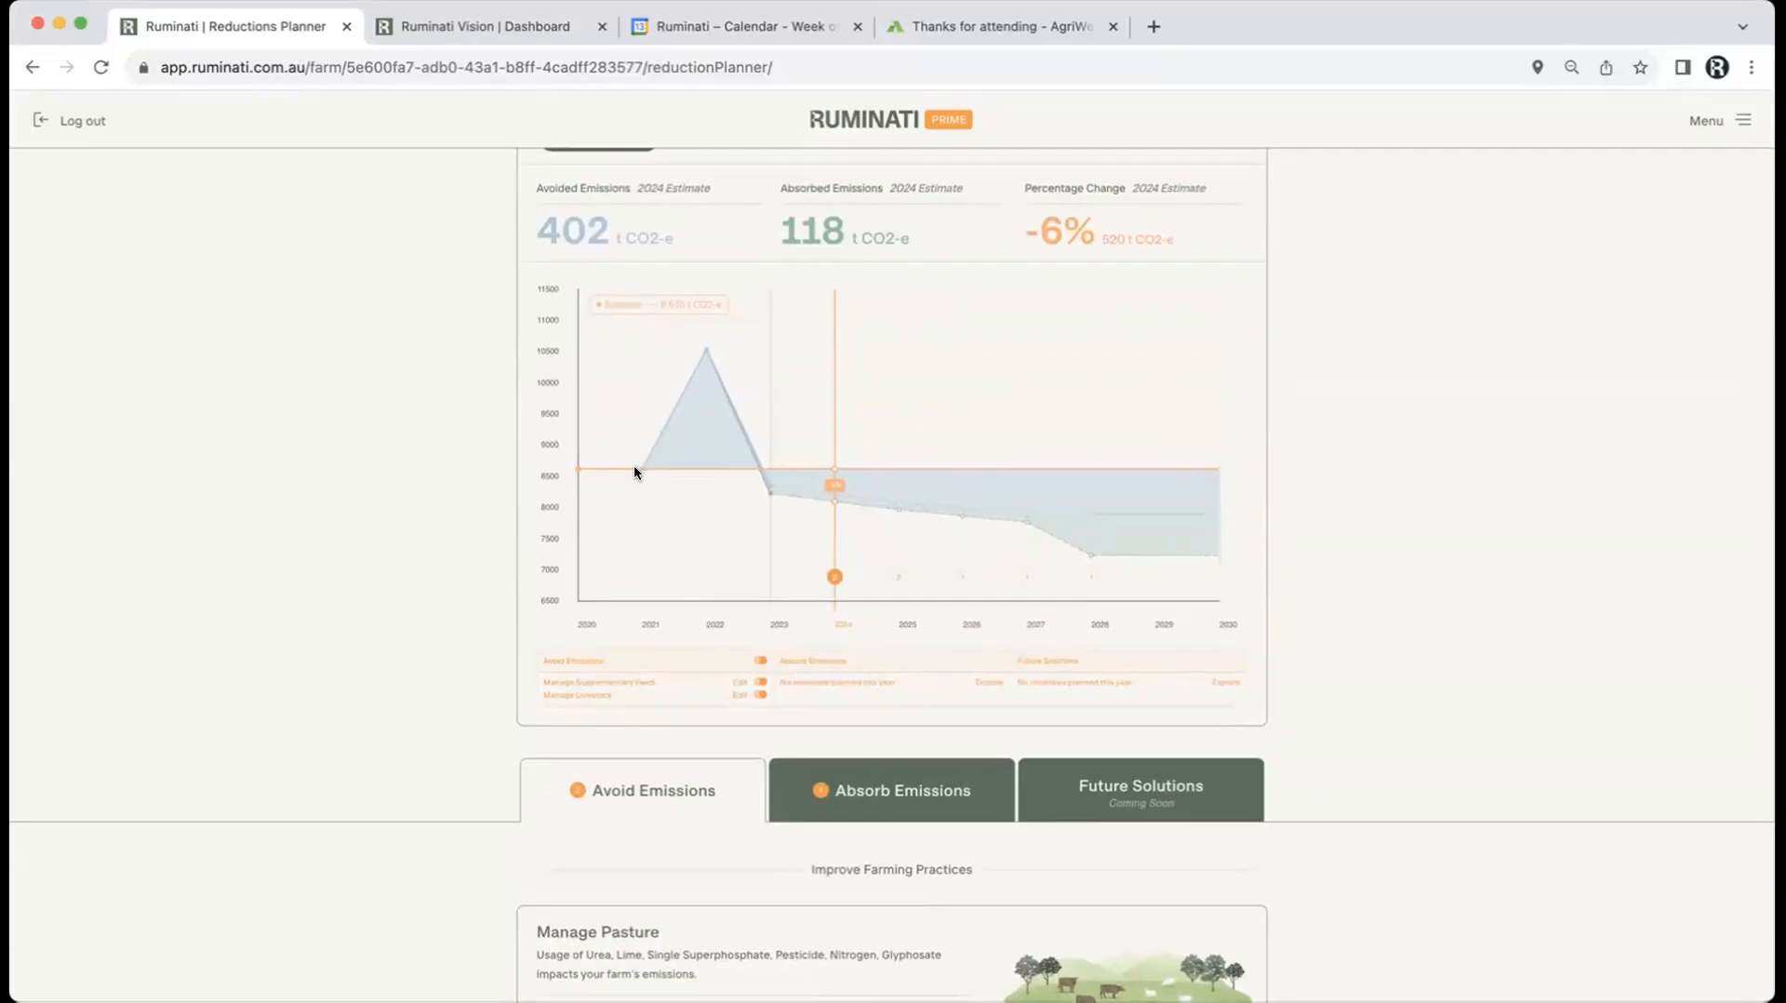
{"action": "mouse_move", "coordinate": [636, 466]}
{"action": "mouse_move", "coordinate": [701, 350]}
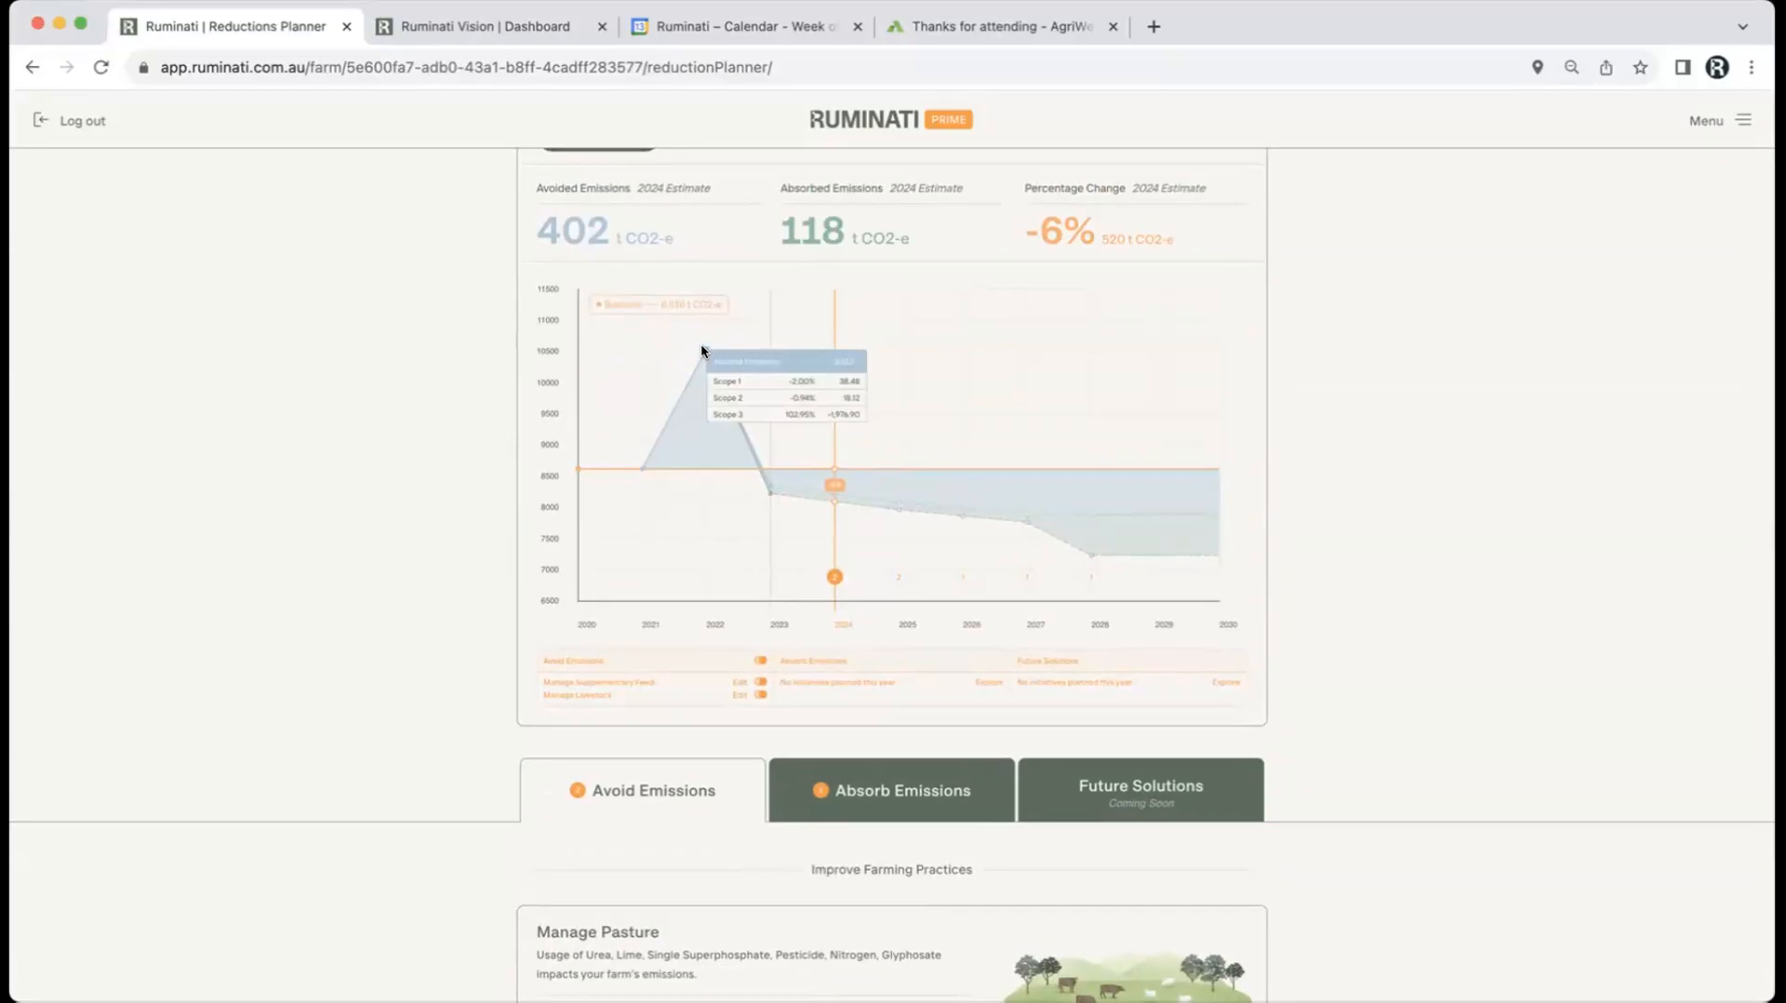
{"action": "mouse_move", "coordinate": [765, 484]}
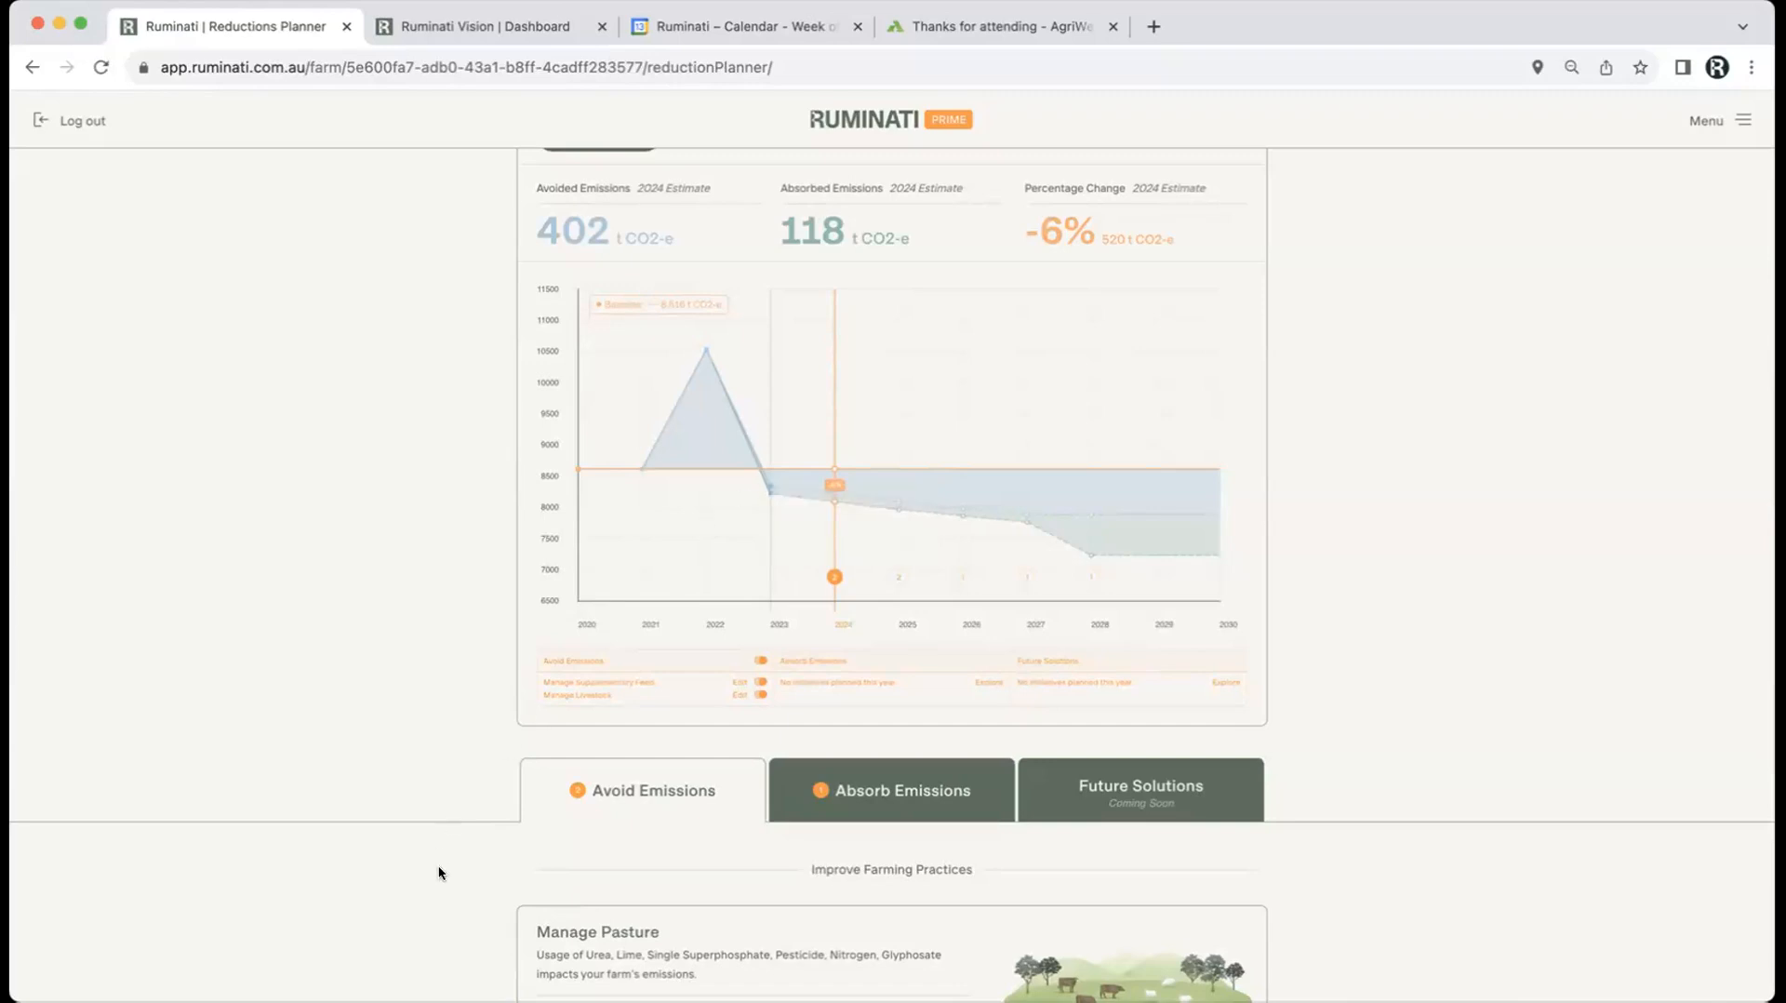
{"action": "scroll", "coordinate": [439, 871], "scroll_direction": "down", "scroll_amount": 5}
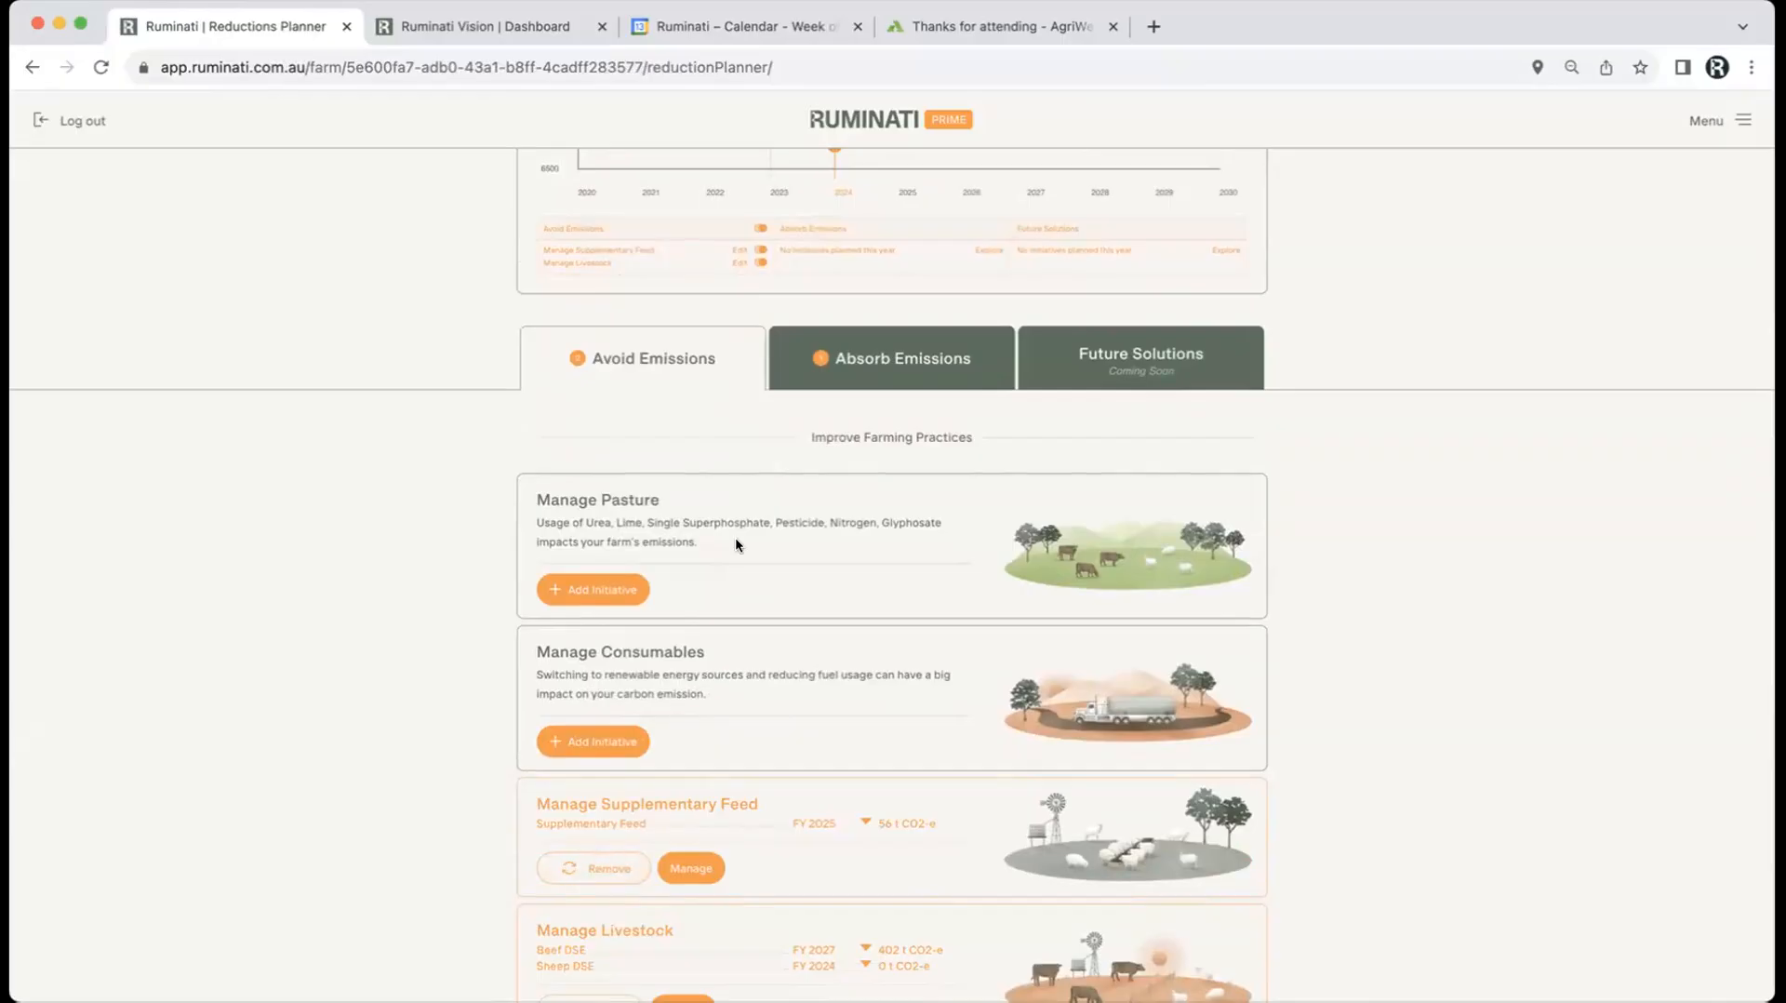
{"action": "scroll", "coordinate": [833, 379], "scroll_direction": "up", "scroll_amount": 3}
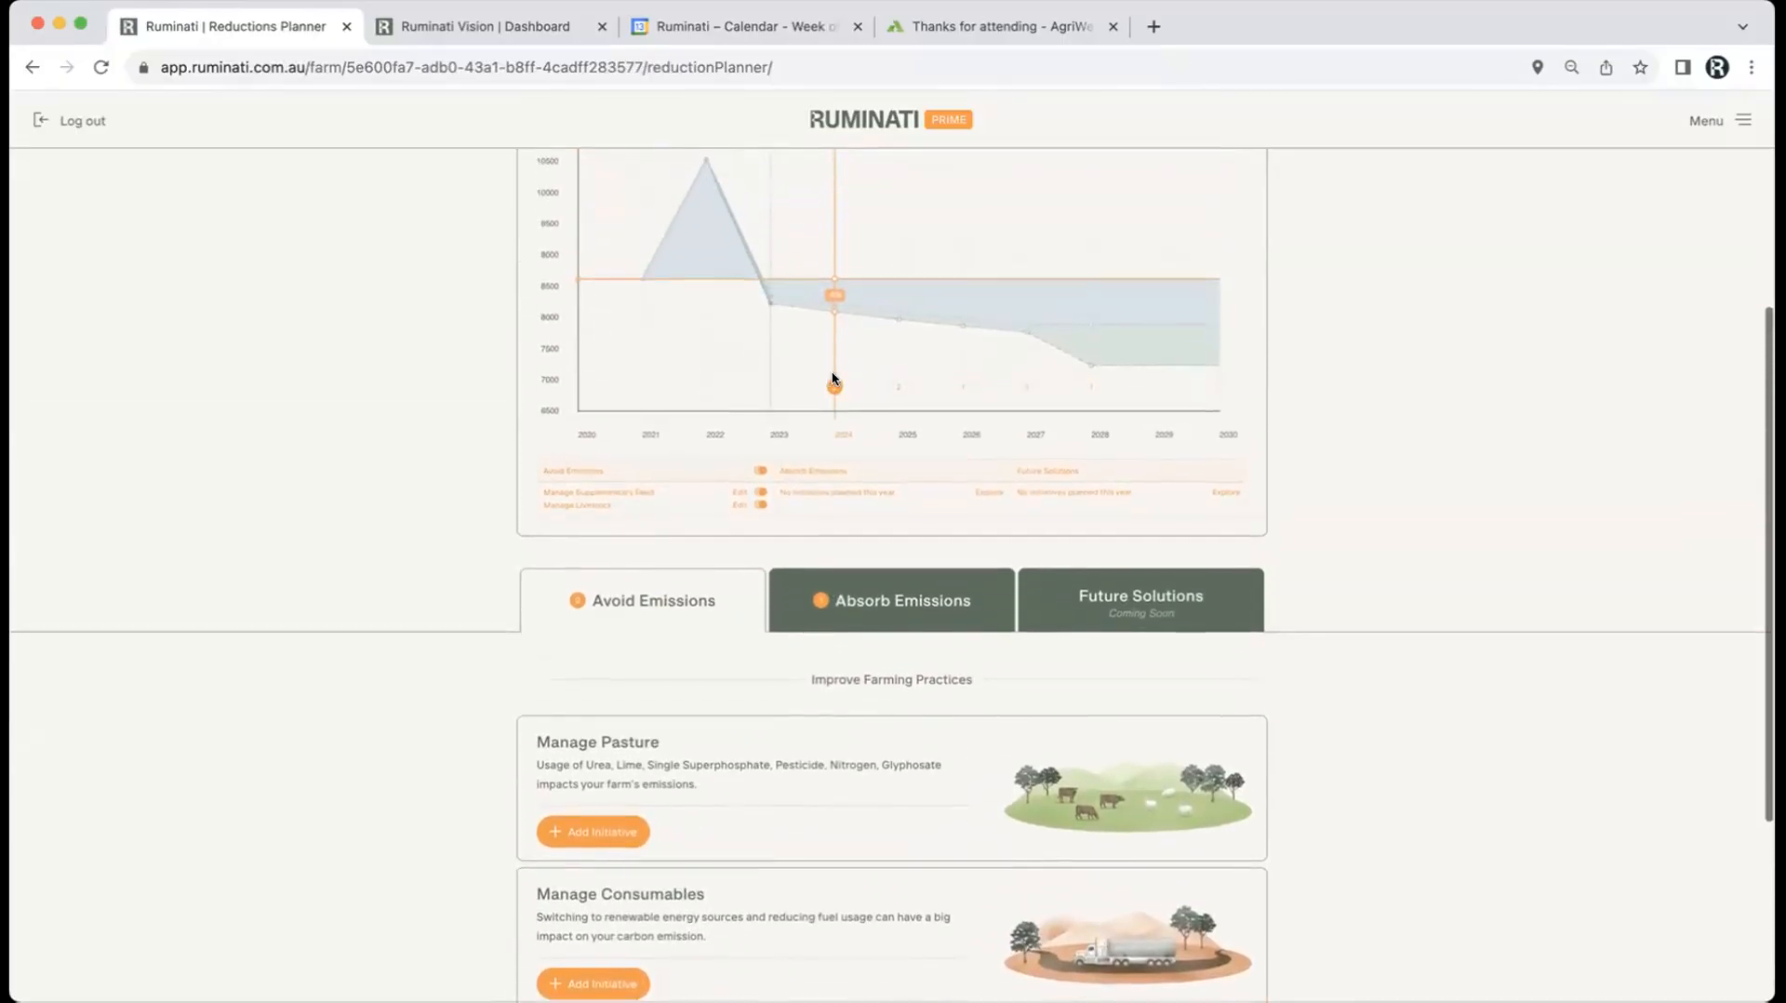
{"action": "scroll", "coordinate": [833, 379], "scroll_direction": "up", "scroll_amount": 1}
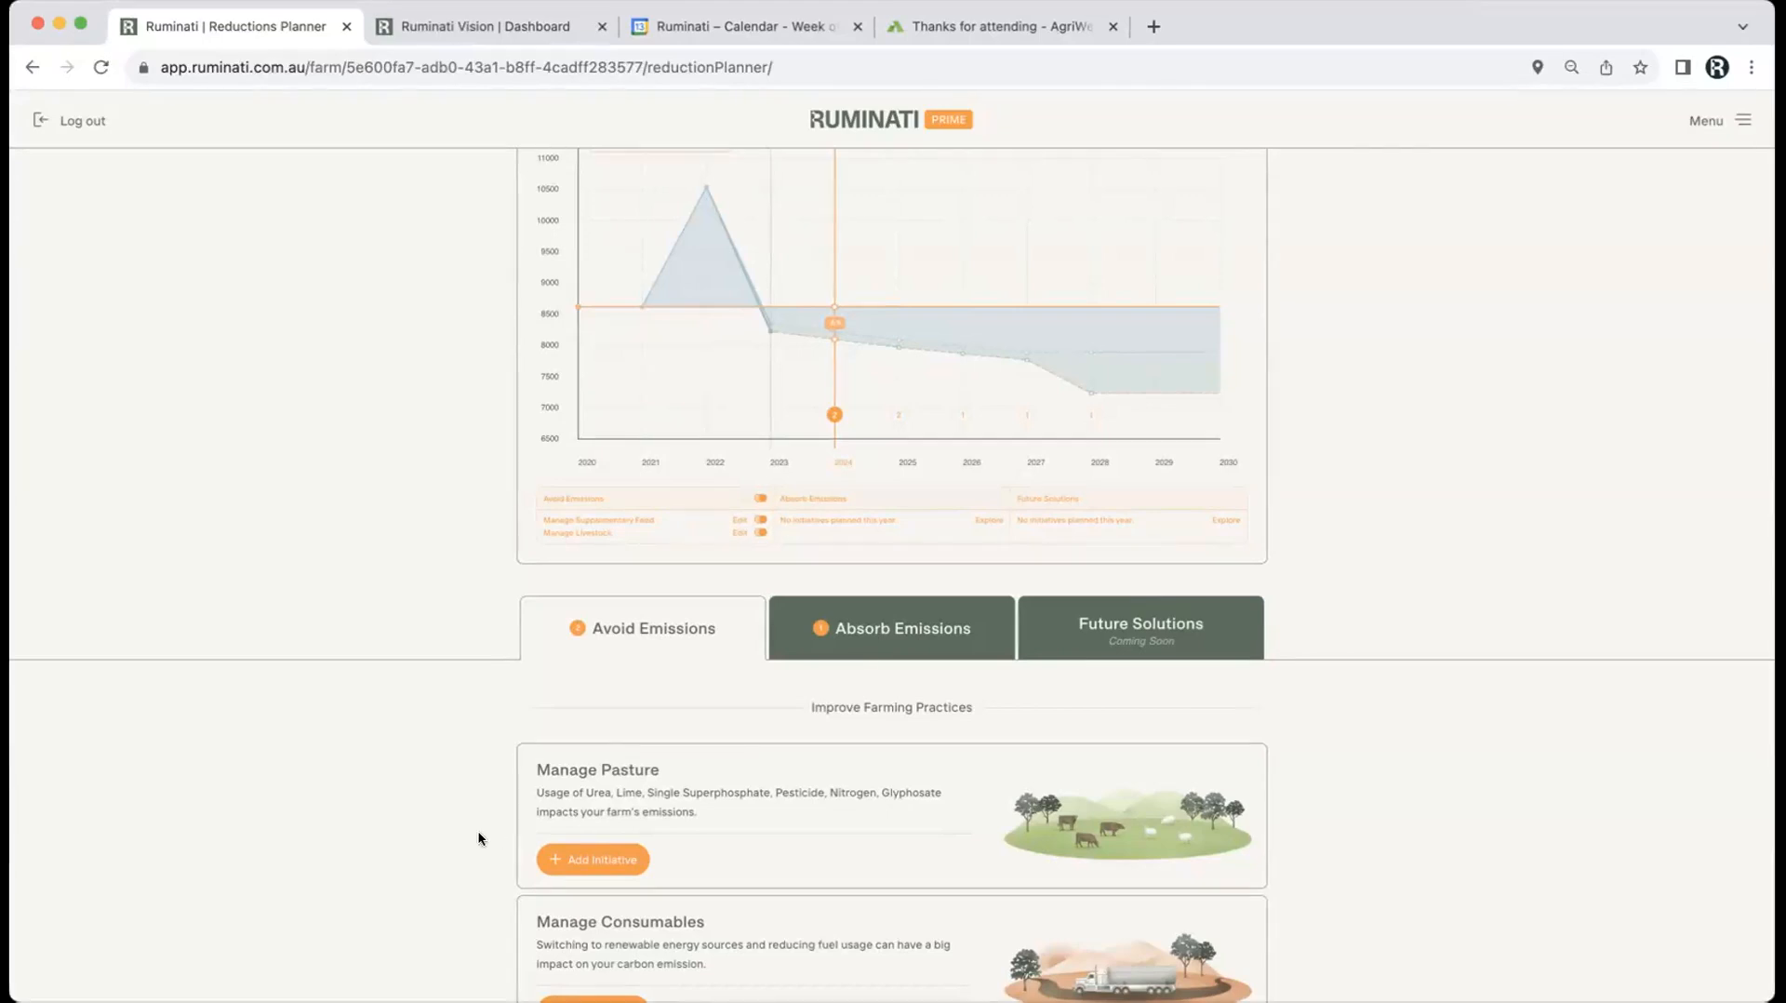
{"action": "scroll", "coordinate": [447, 868], "scroll_direction": "down", "scroll_amount": 1}
{"action": "scroll", "coordinate": [447, 867], "scroll_direction": "up", "scroll_amount": 2}
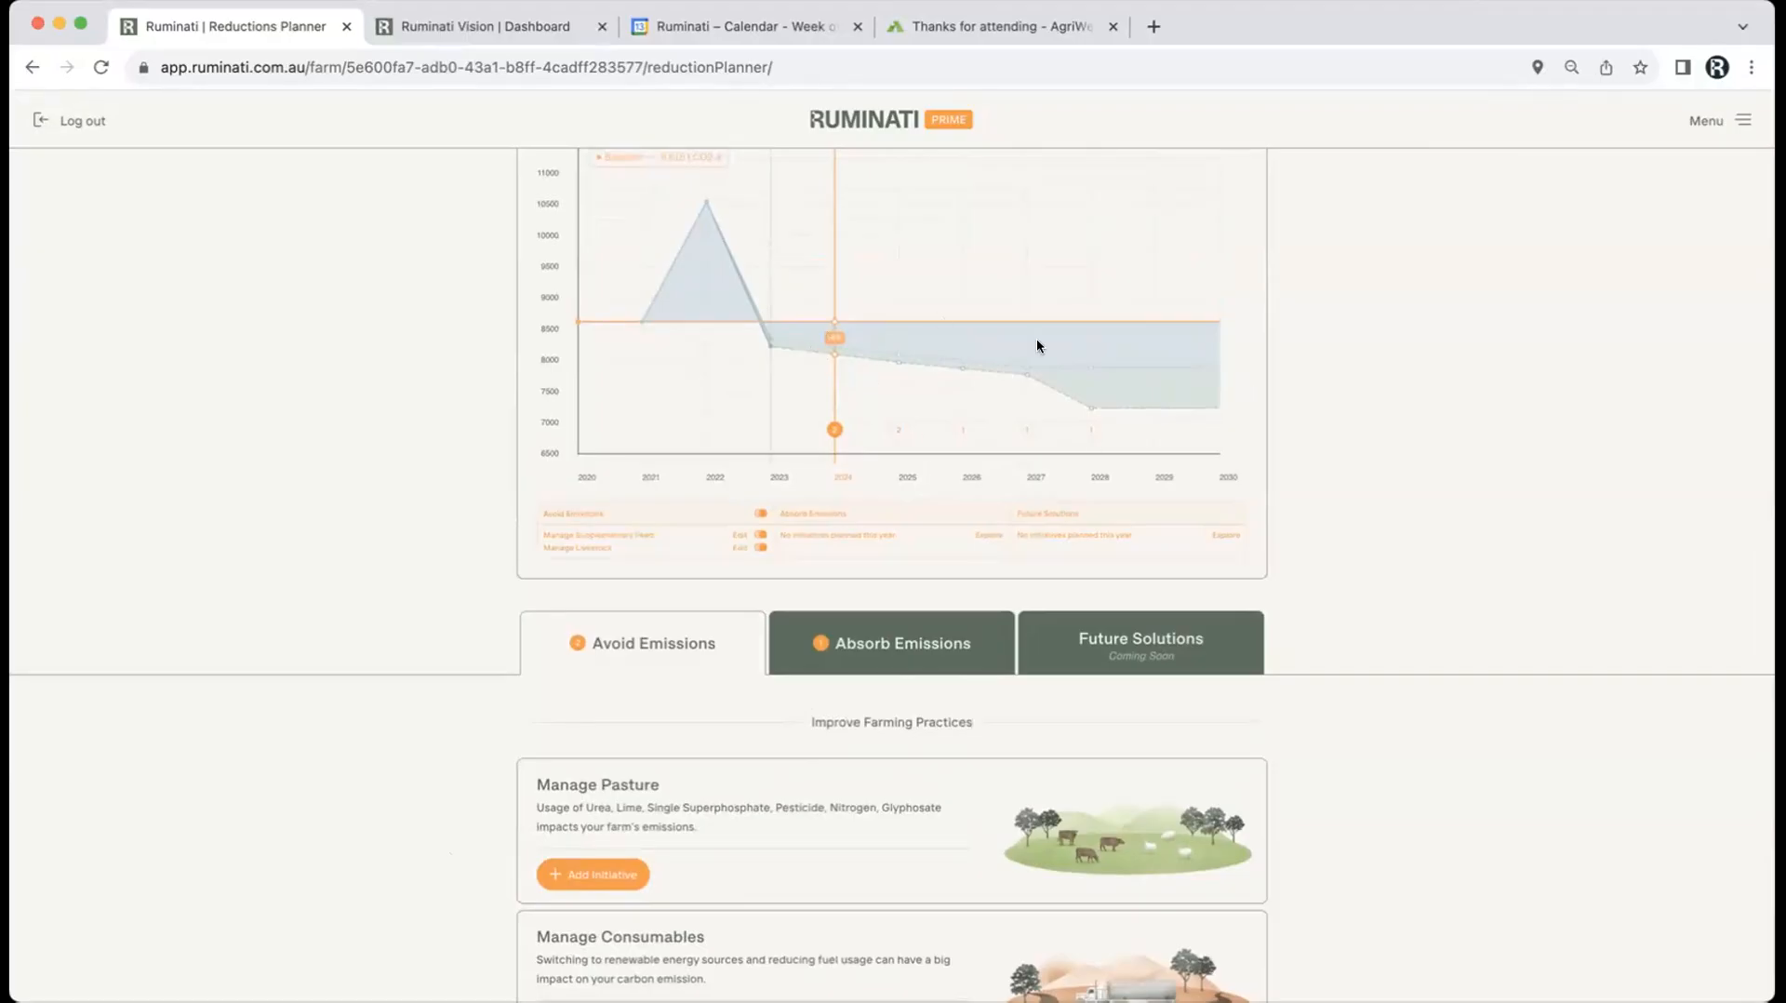
{"action": "scroll", "coordinate": [441, 766], "scroll_direction": "down", "scroll_amount": 1}
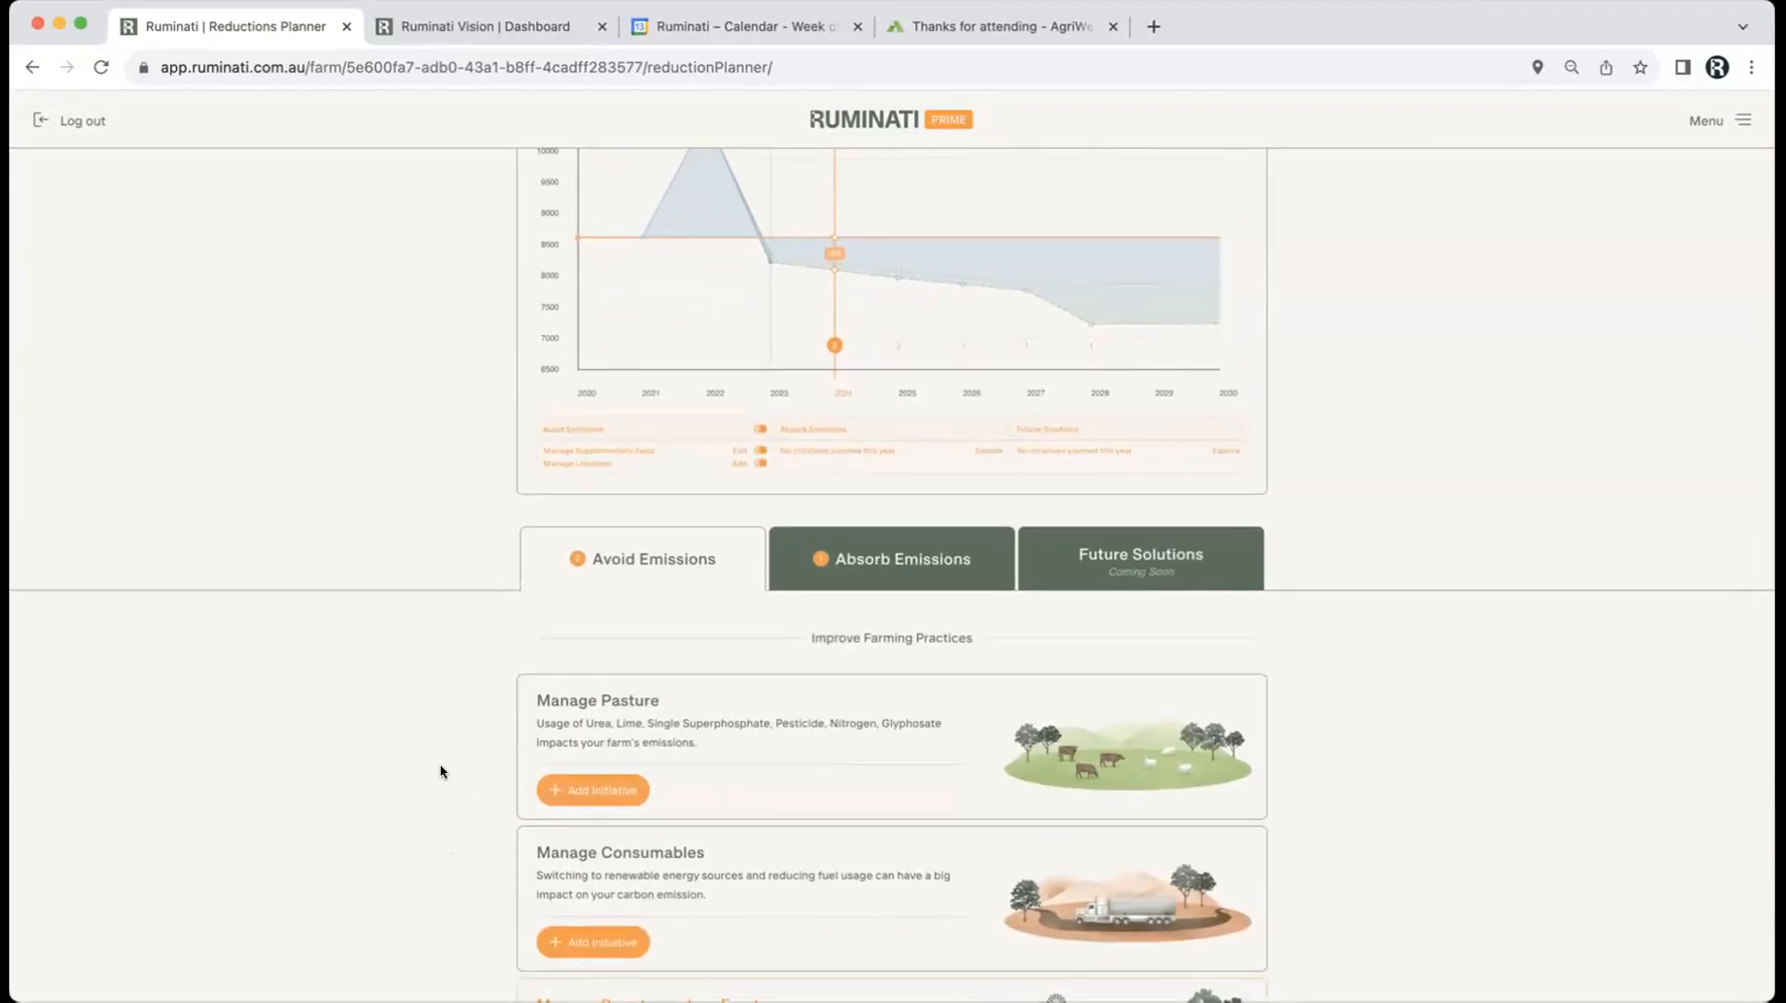
{"action": "scroll", "coordinate": [442, 770], "scroll_direction": "down", "scroll_amount": 3}
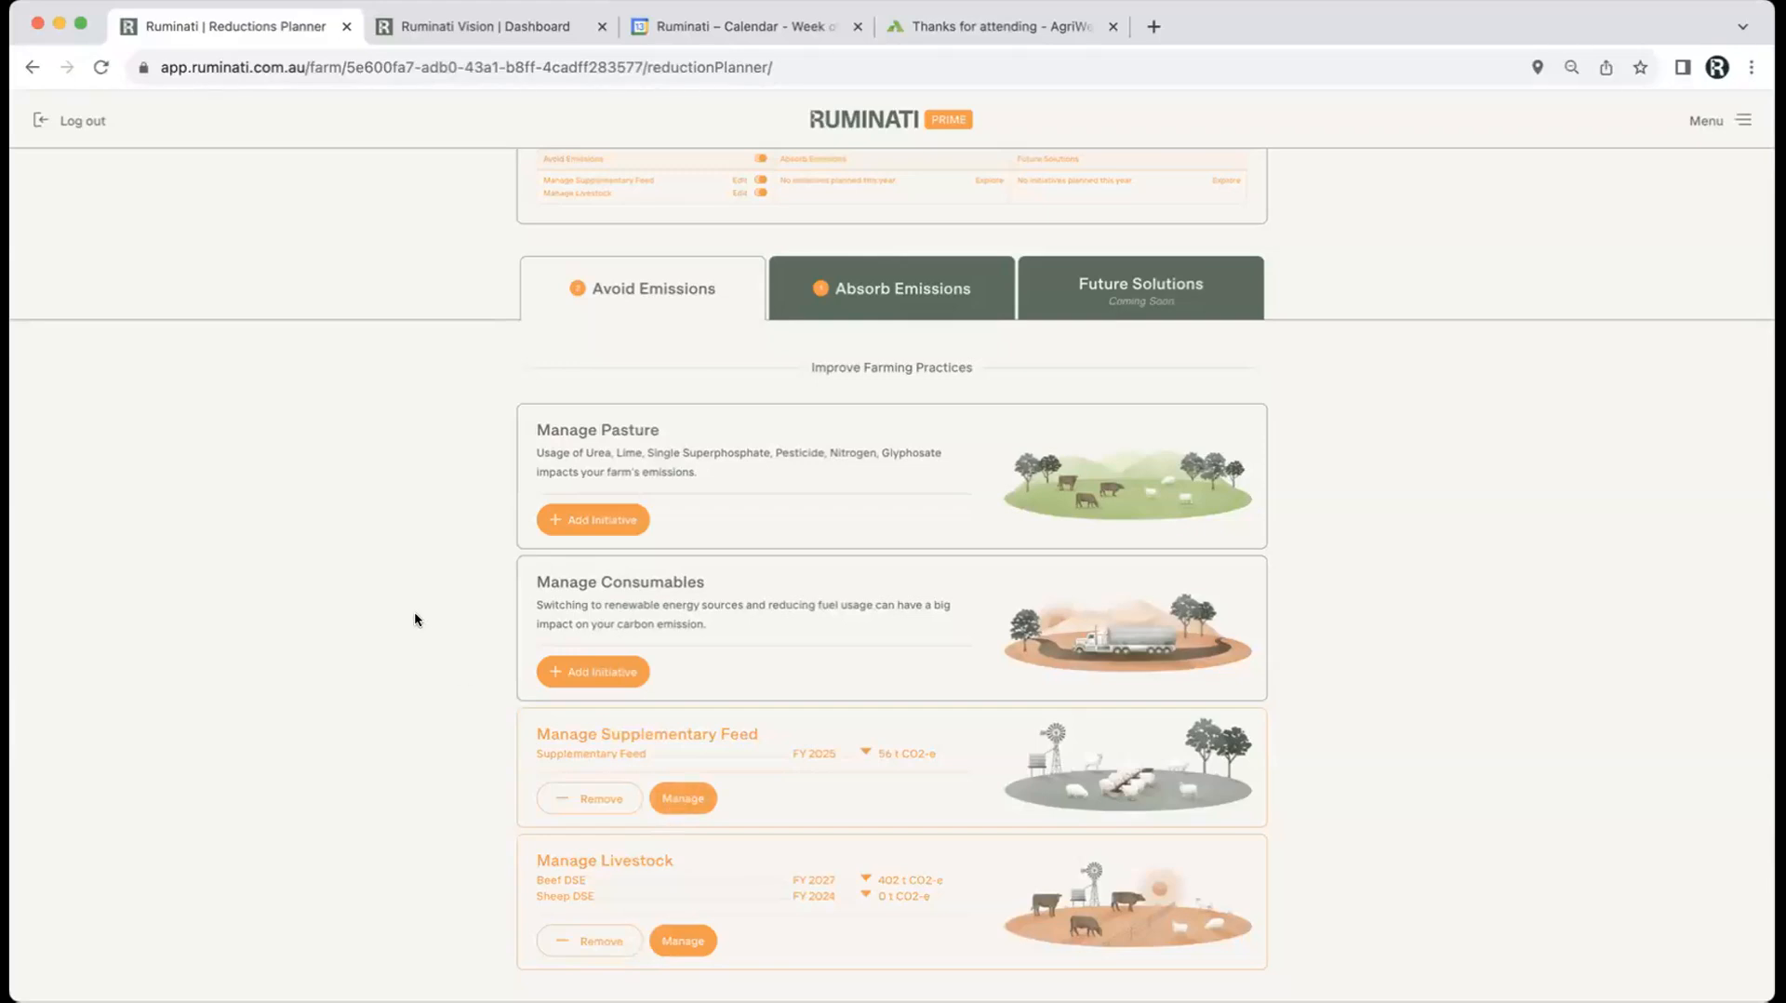
{"action": "scroll", "coordinate": [415, 611], "scroll_direction": "up", "scroll_amount": 5}
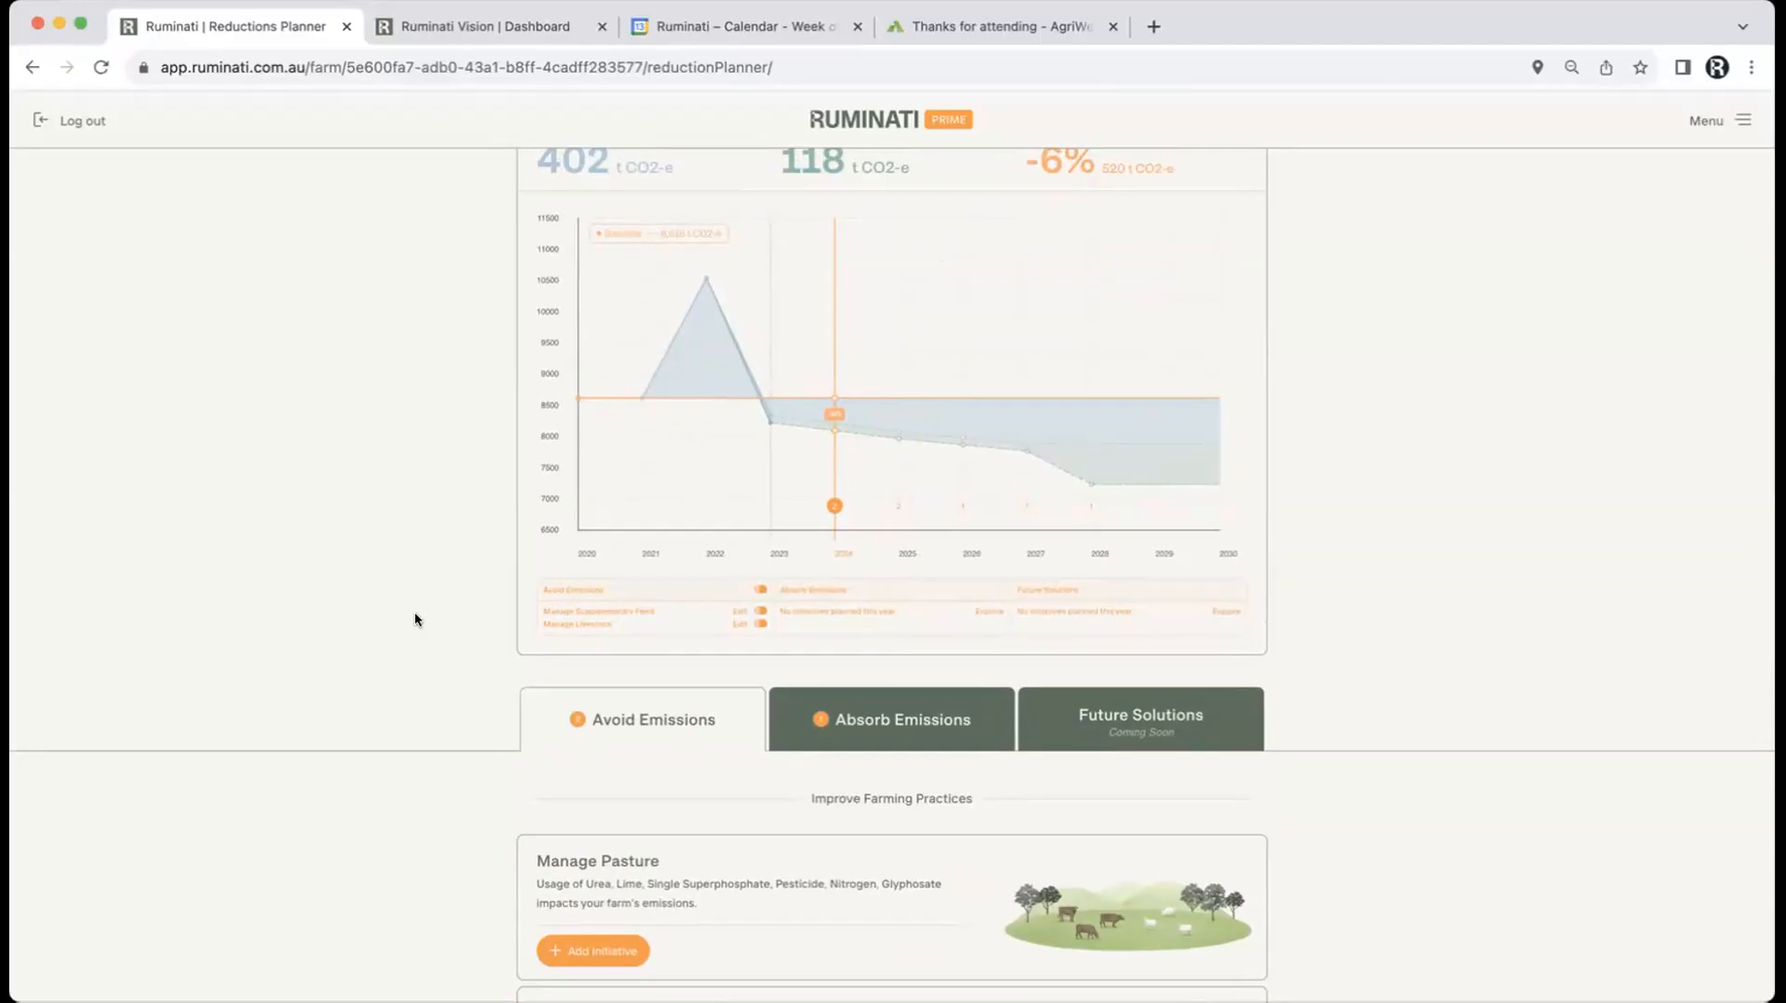
{"action": "scroll", "coordinate": [415, 618], "scroll_direction": "down", "scroll_amount": 5}
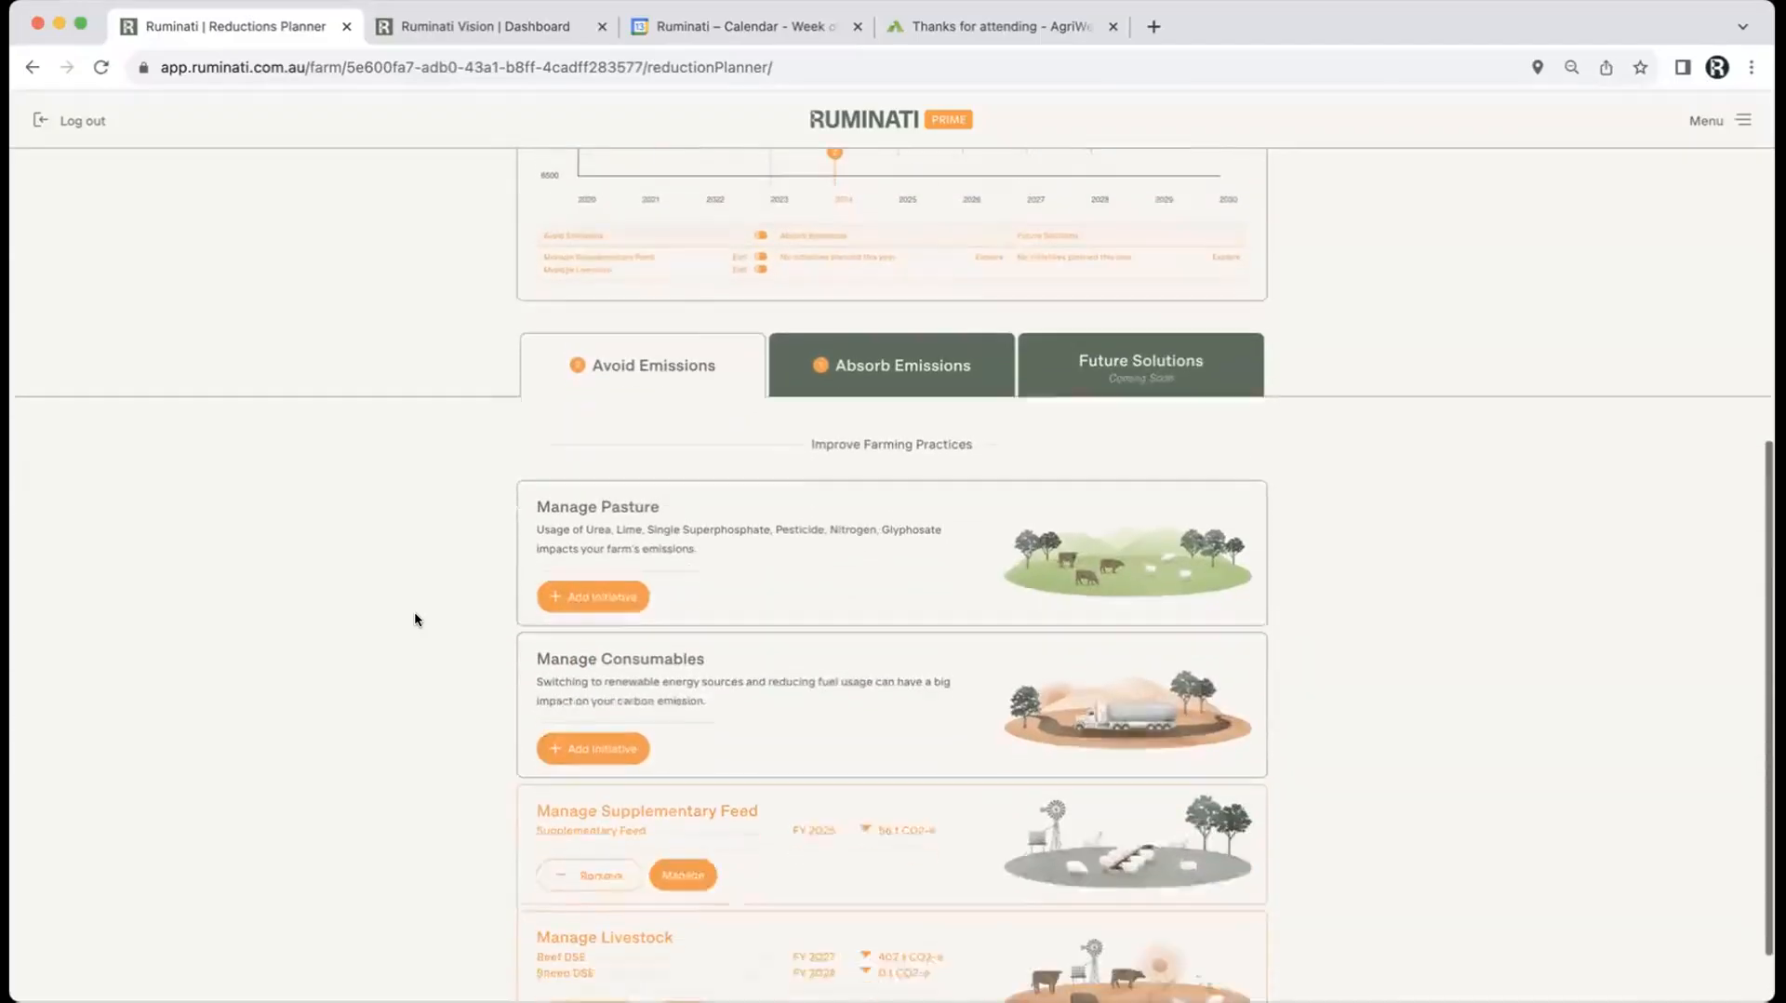
Step: Nudge the Supplementary Feed amount slightly higher, keep FY 2025 as completion year, and apply
{"action": "left_click", "coordinate": [682, 799]}
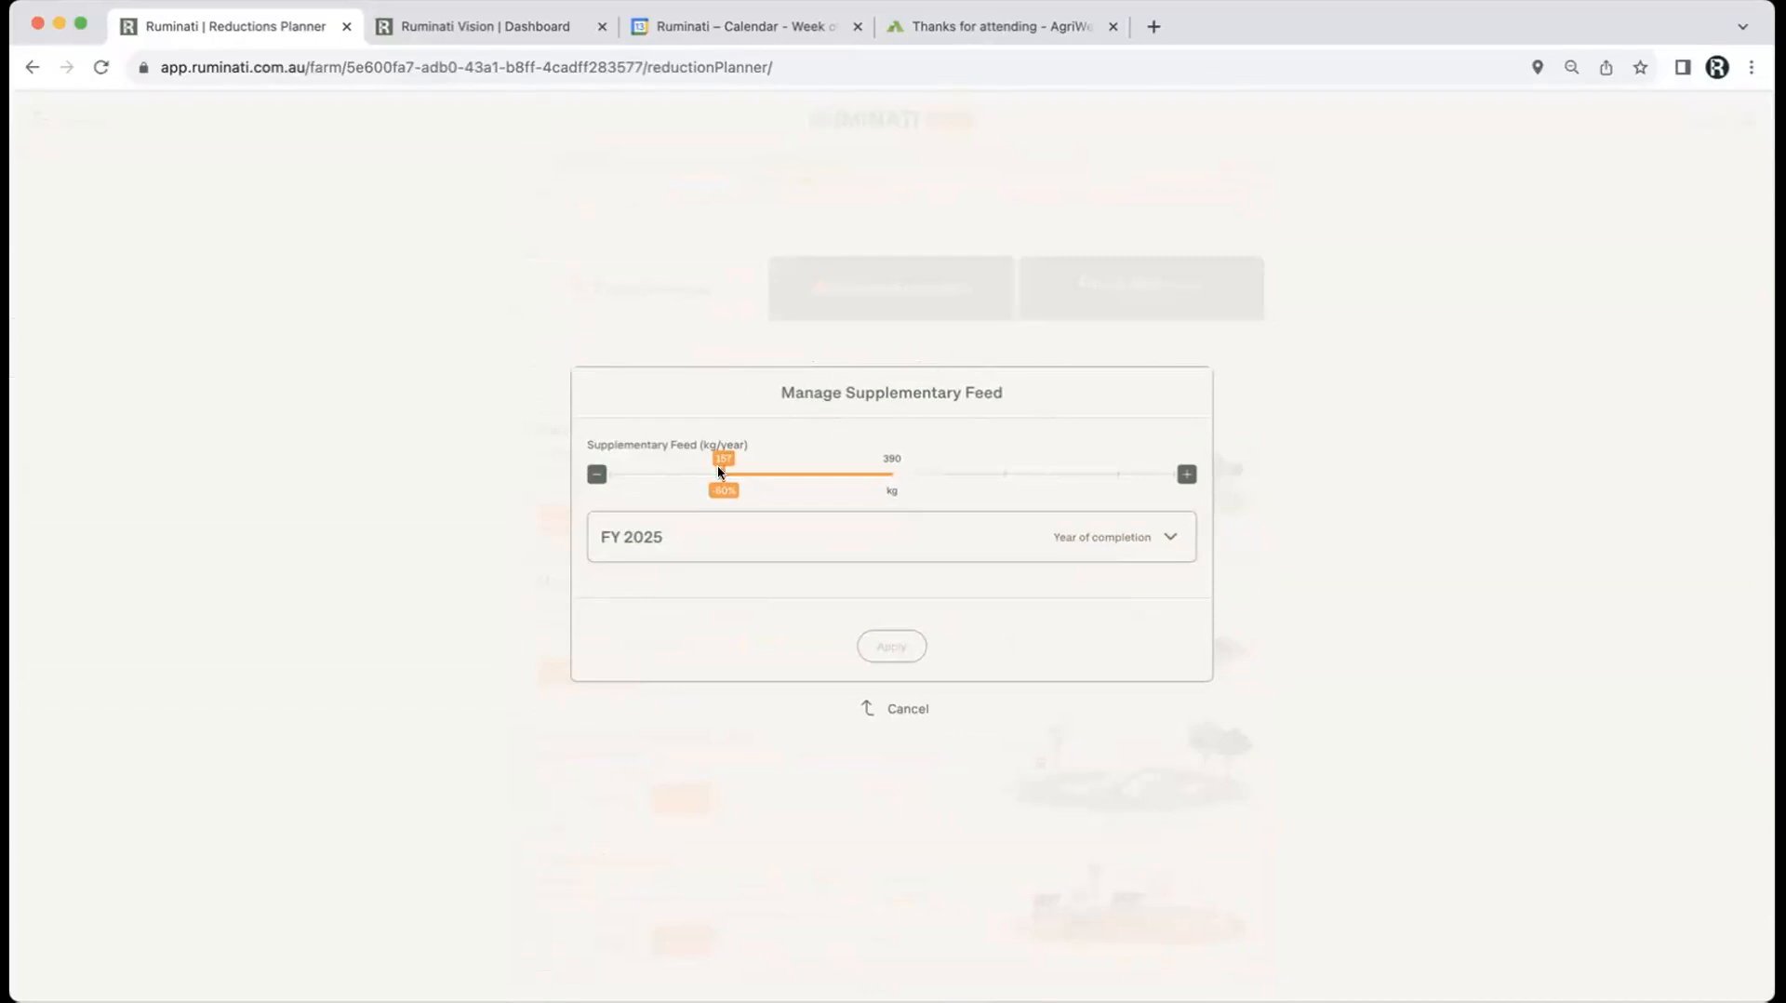
{"action": "left_click_drag", "start_coordinate": [721, 456], "coordinate": [949, 467]}
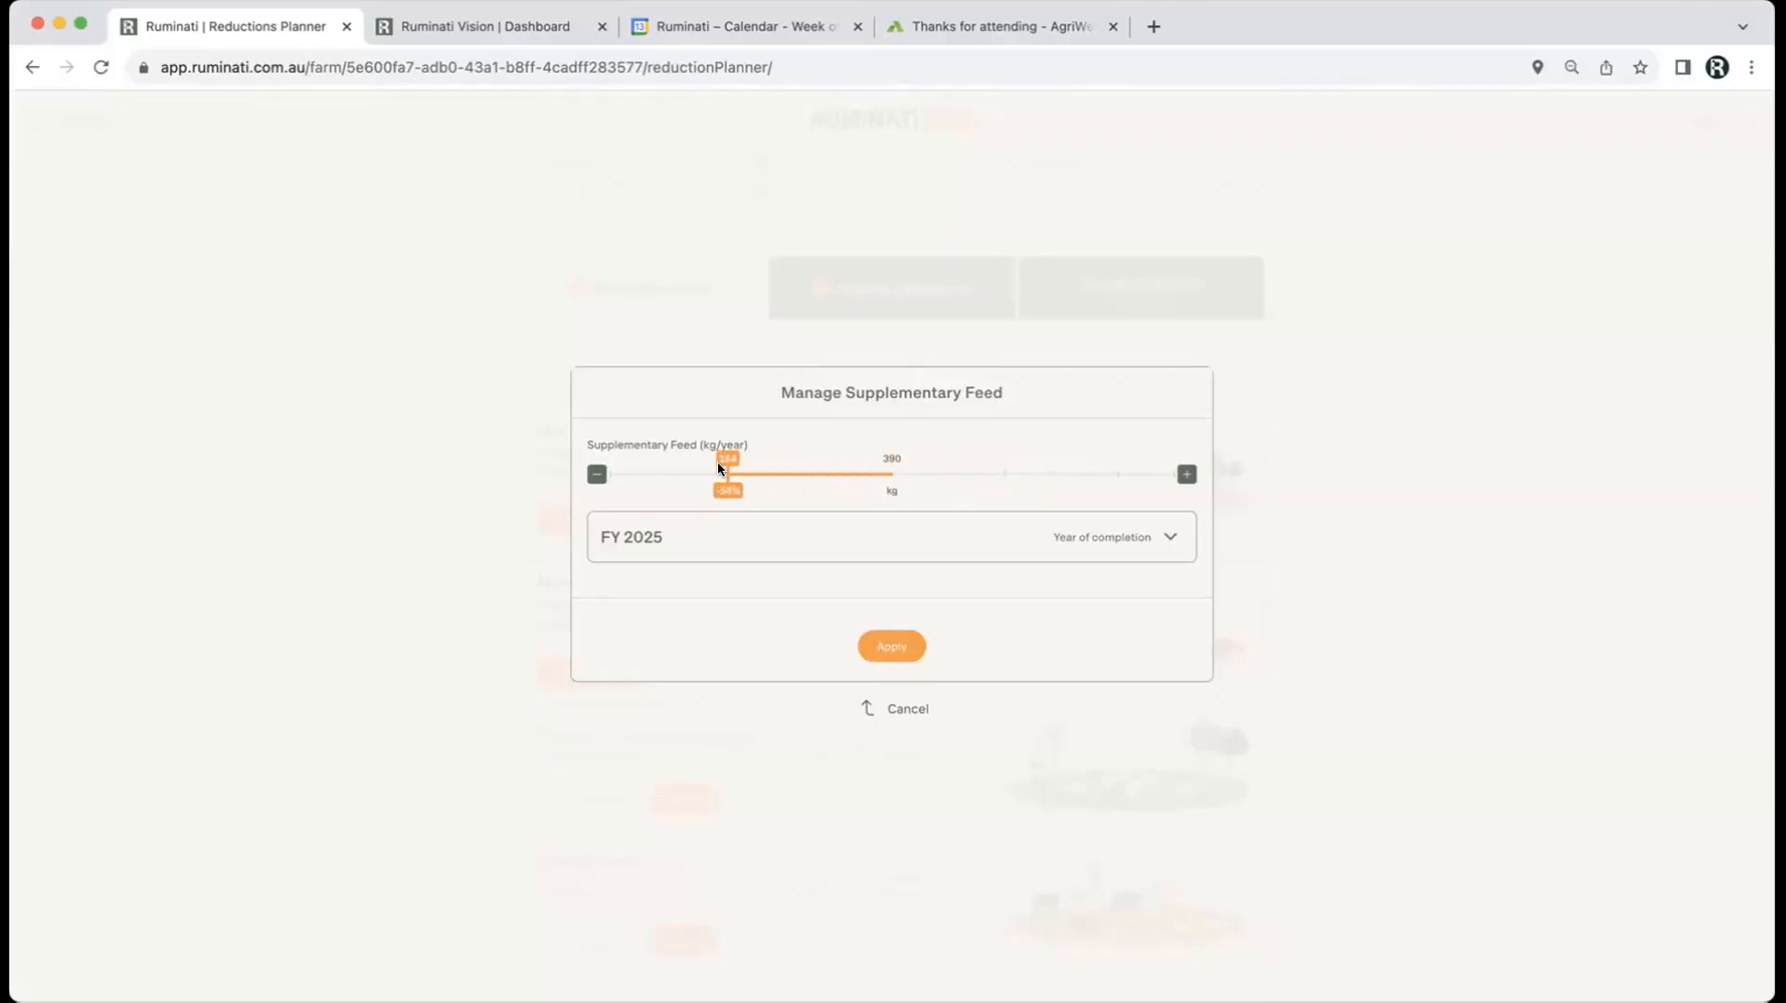
{"action": "left_click", "coordinate": [766, 542]}
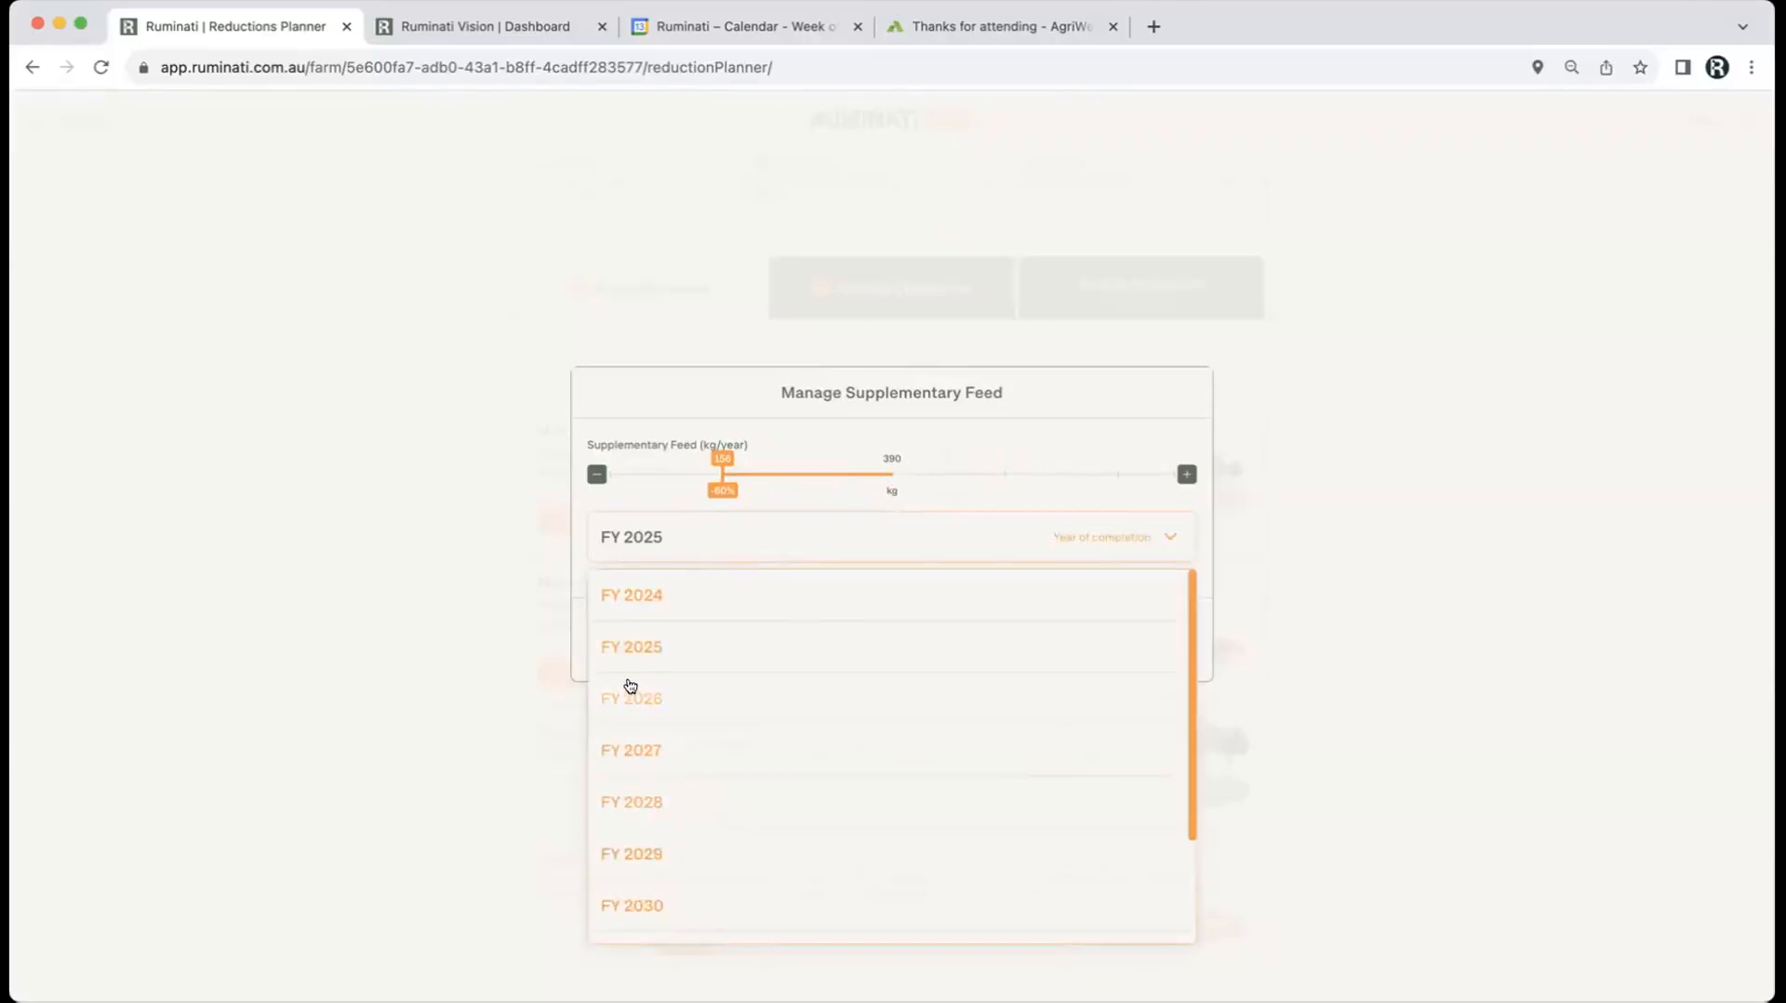
{"action": "left_click", "coordinate": [633, 648]}
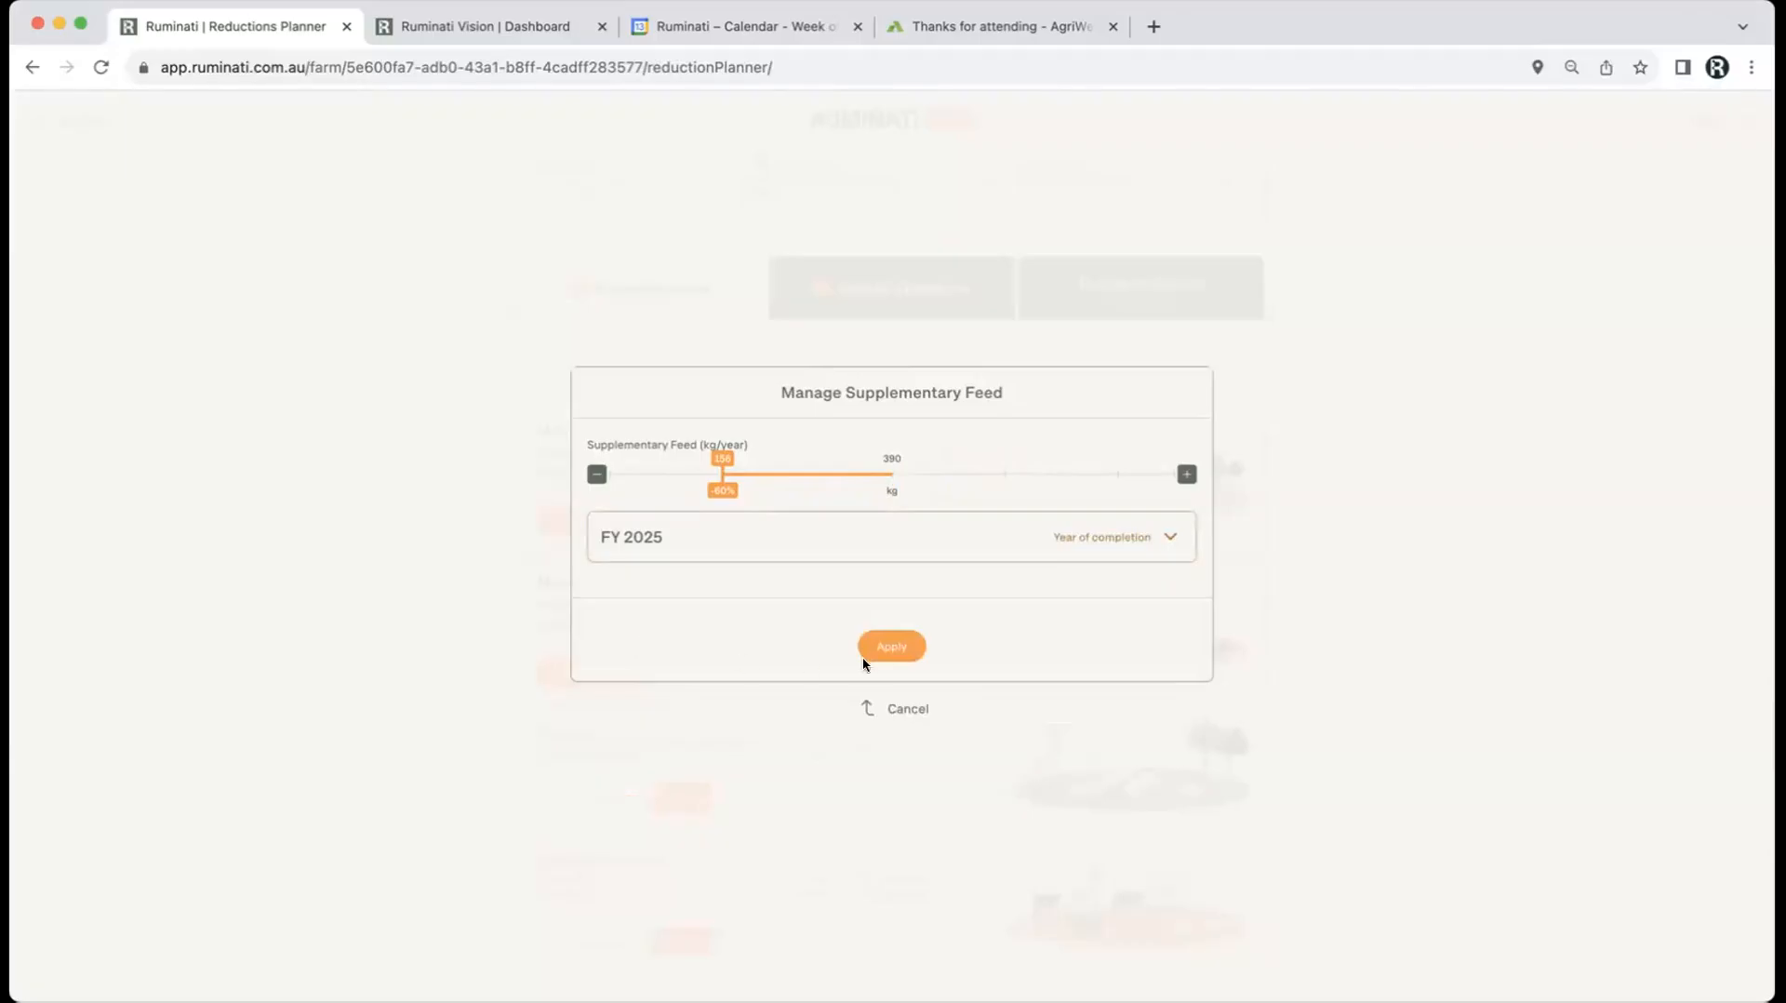
{"action": "left_click", "coordinate": [889, 649]}
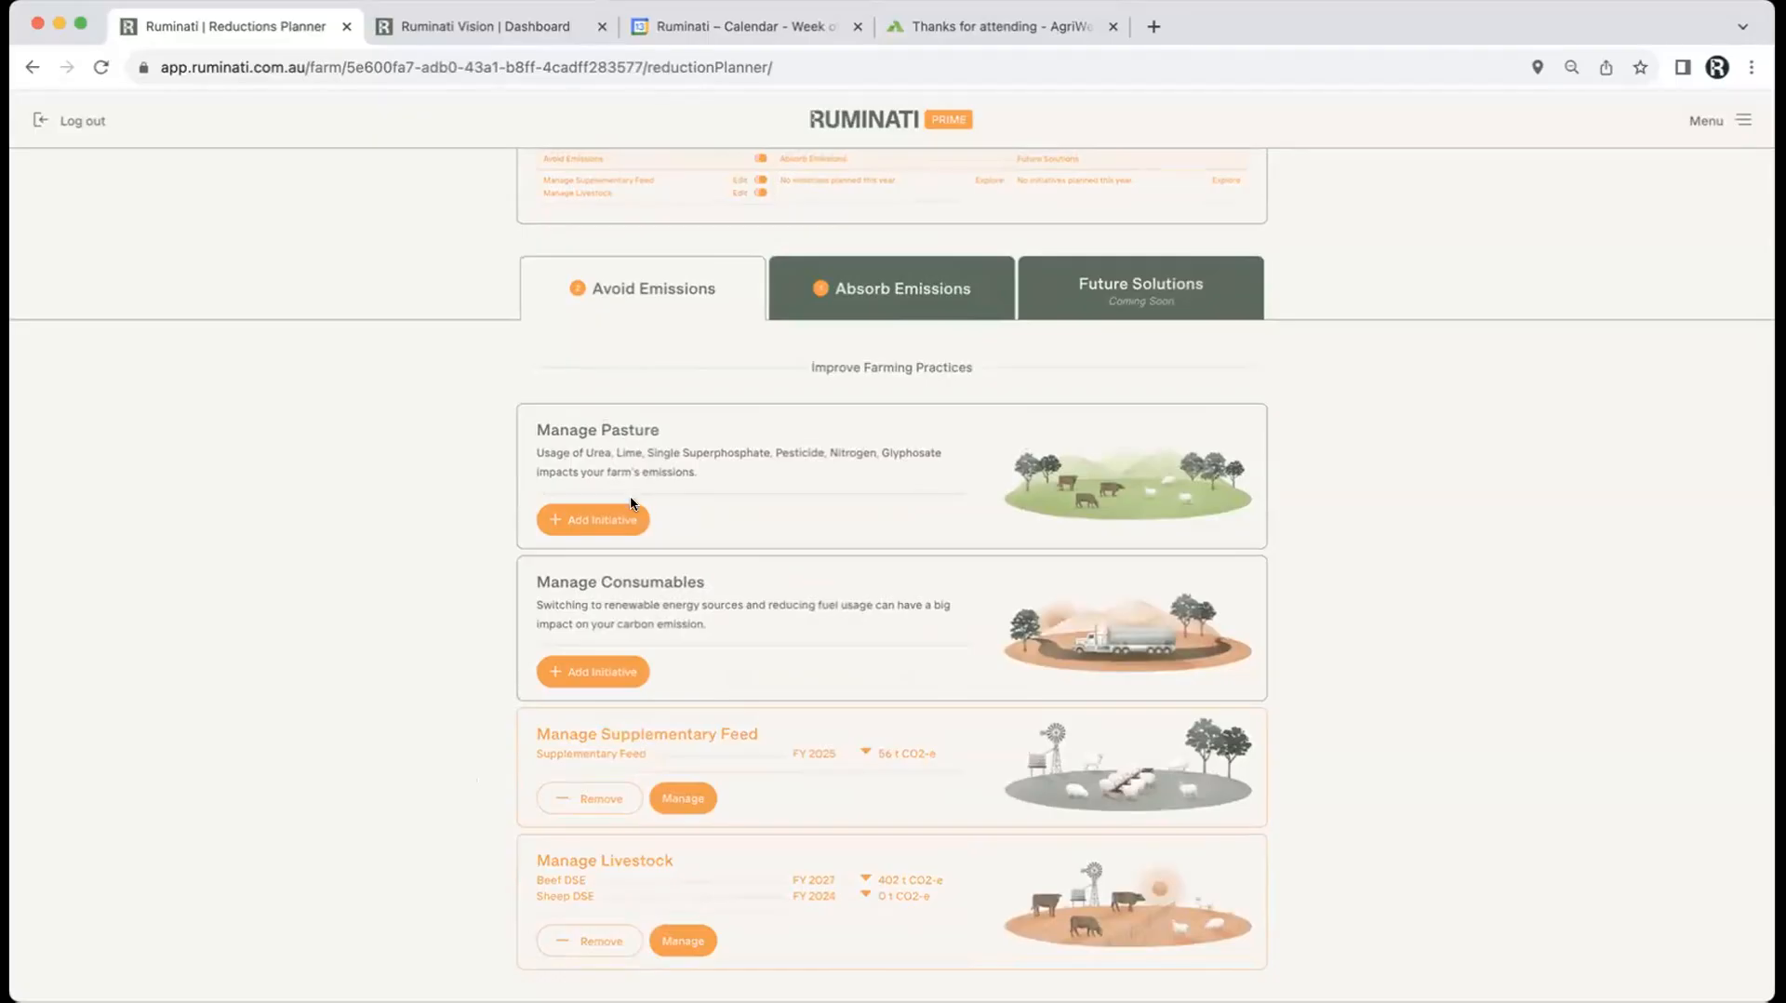
Step: Add a Manage Pasture initiative raising Urea to about 60 kg and Single Superphosphate to about 96 kg
{"action": "left_click", "coordinate": [618, 521]}
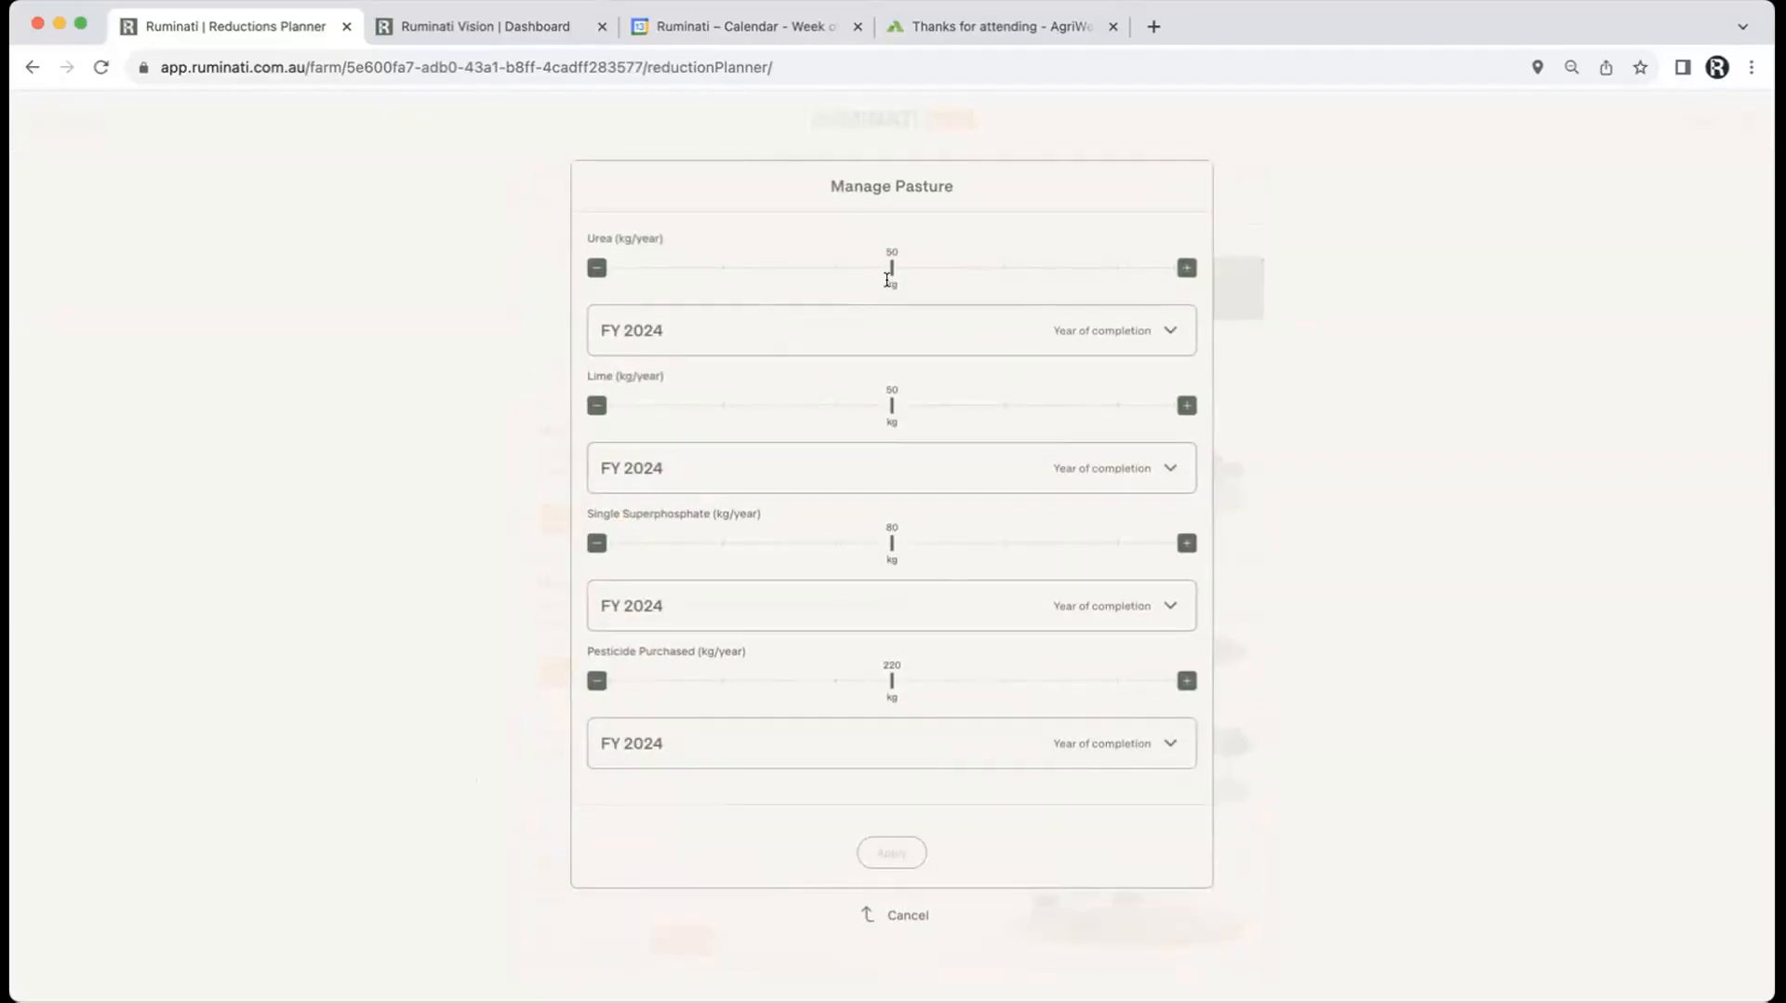
{"action": "left_click_drag", "start_coordinate": [886, 268], "coordinate": [947, 268]}
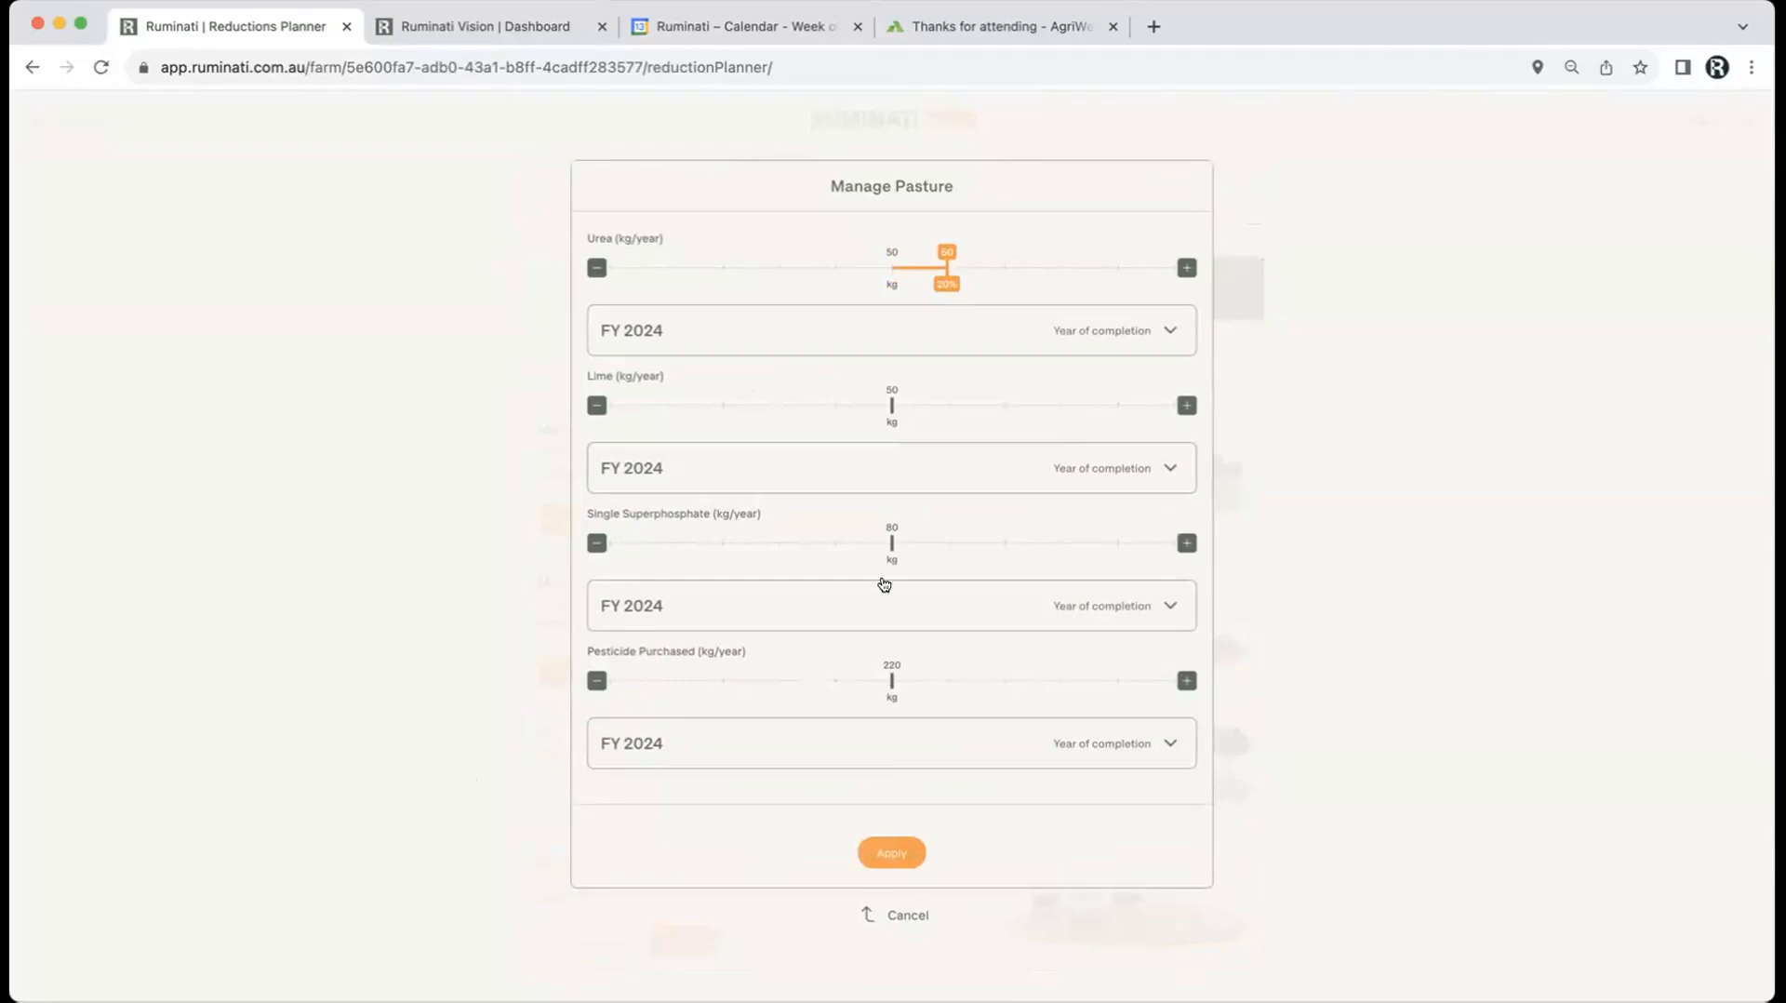
{"action": "left_click", "coordinate": [887, 539]}
{"action": "left_click_drag", "start_coordinate": [939, 545], "coordinate": [946, 544]}
{"action": "left_click", "coordinate": [890, 855]}
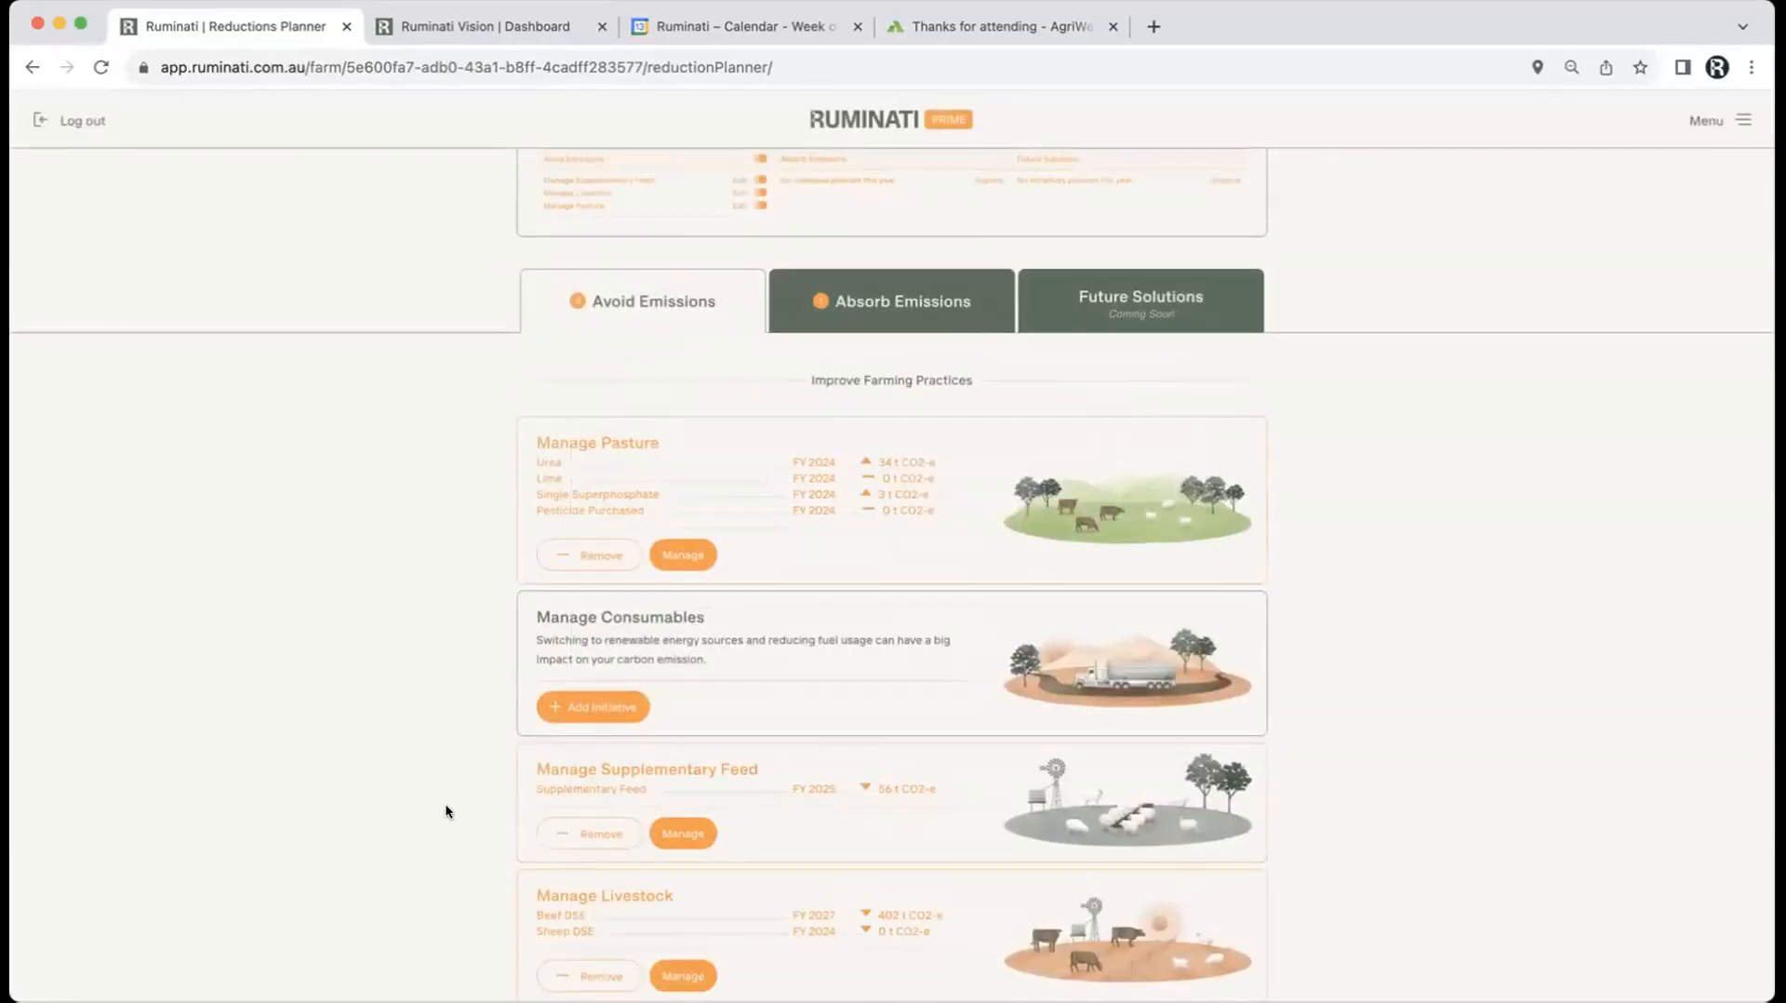
Step: Lower Beef DSE about 20% and Sheep DSE to 5750, both completing FY 2028, and apply
{"action": "left_click", "coordinate": [681, 938]}
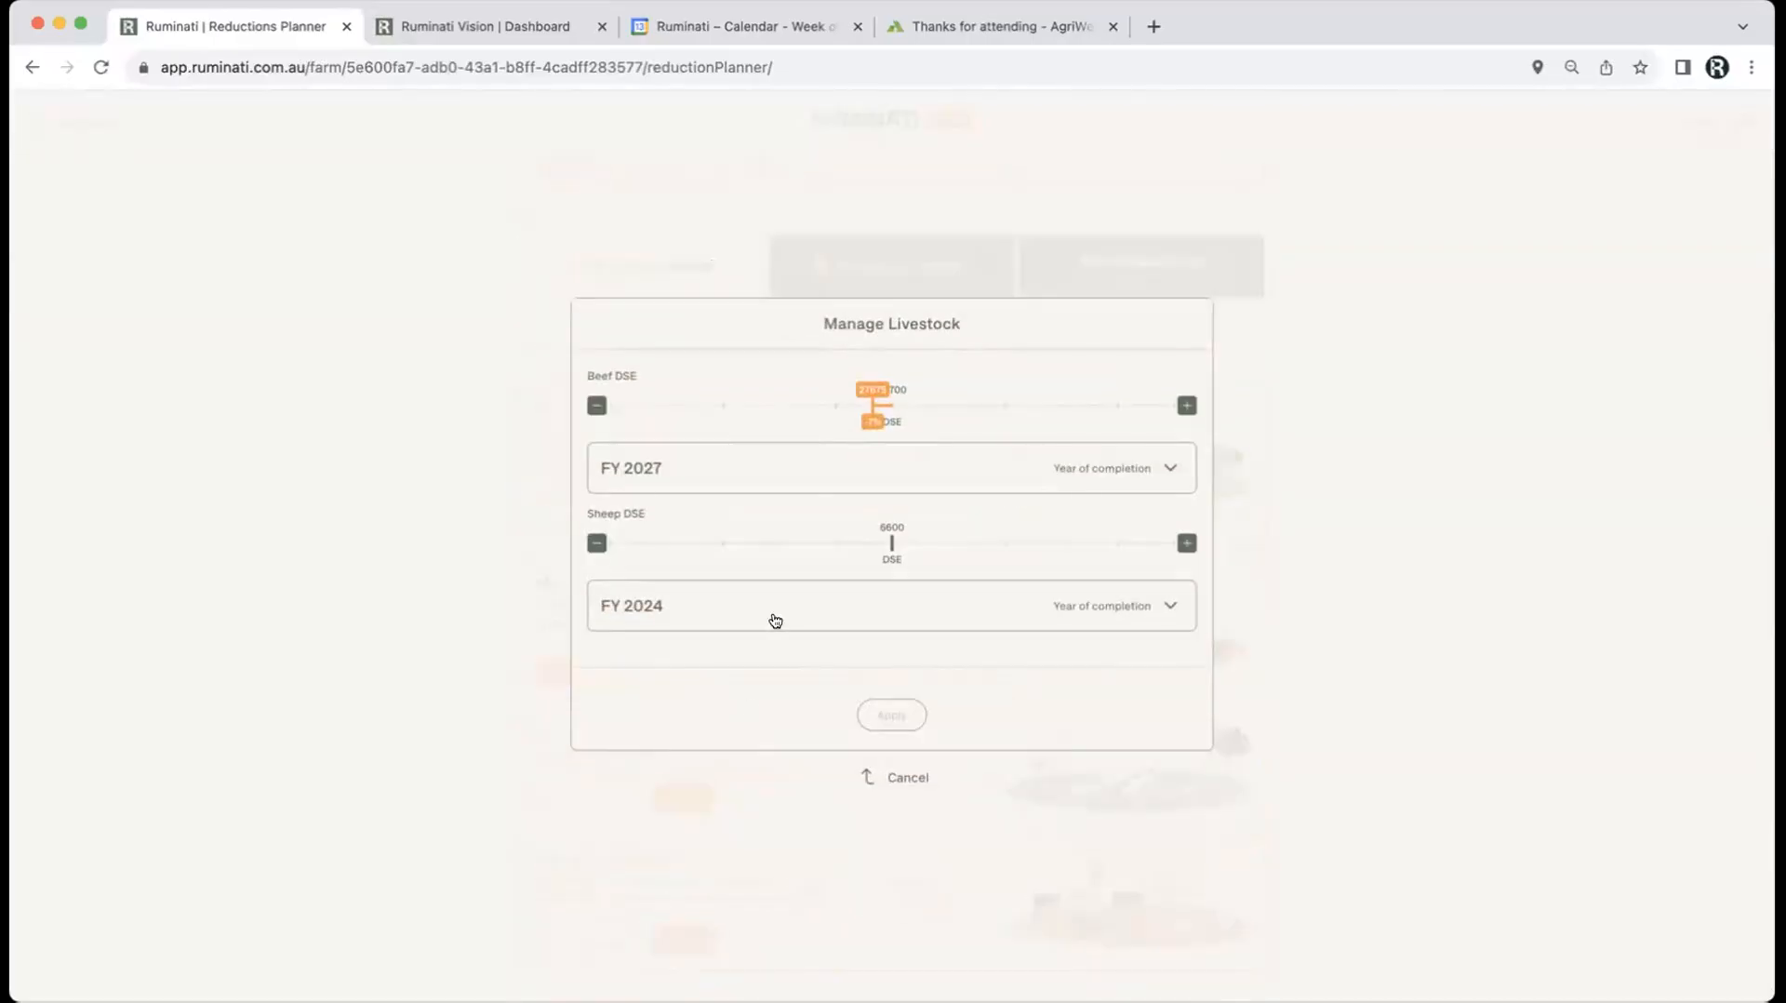
{"action": "left_click_drag", "start_coordinate": [873, 391], "coordinate": [929, 386]}
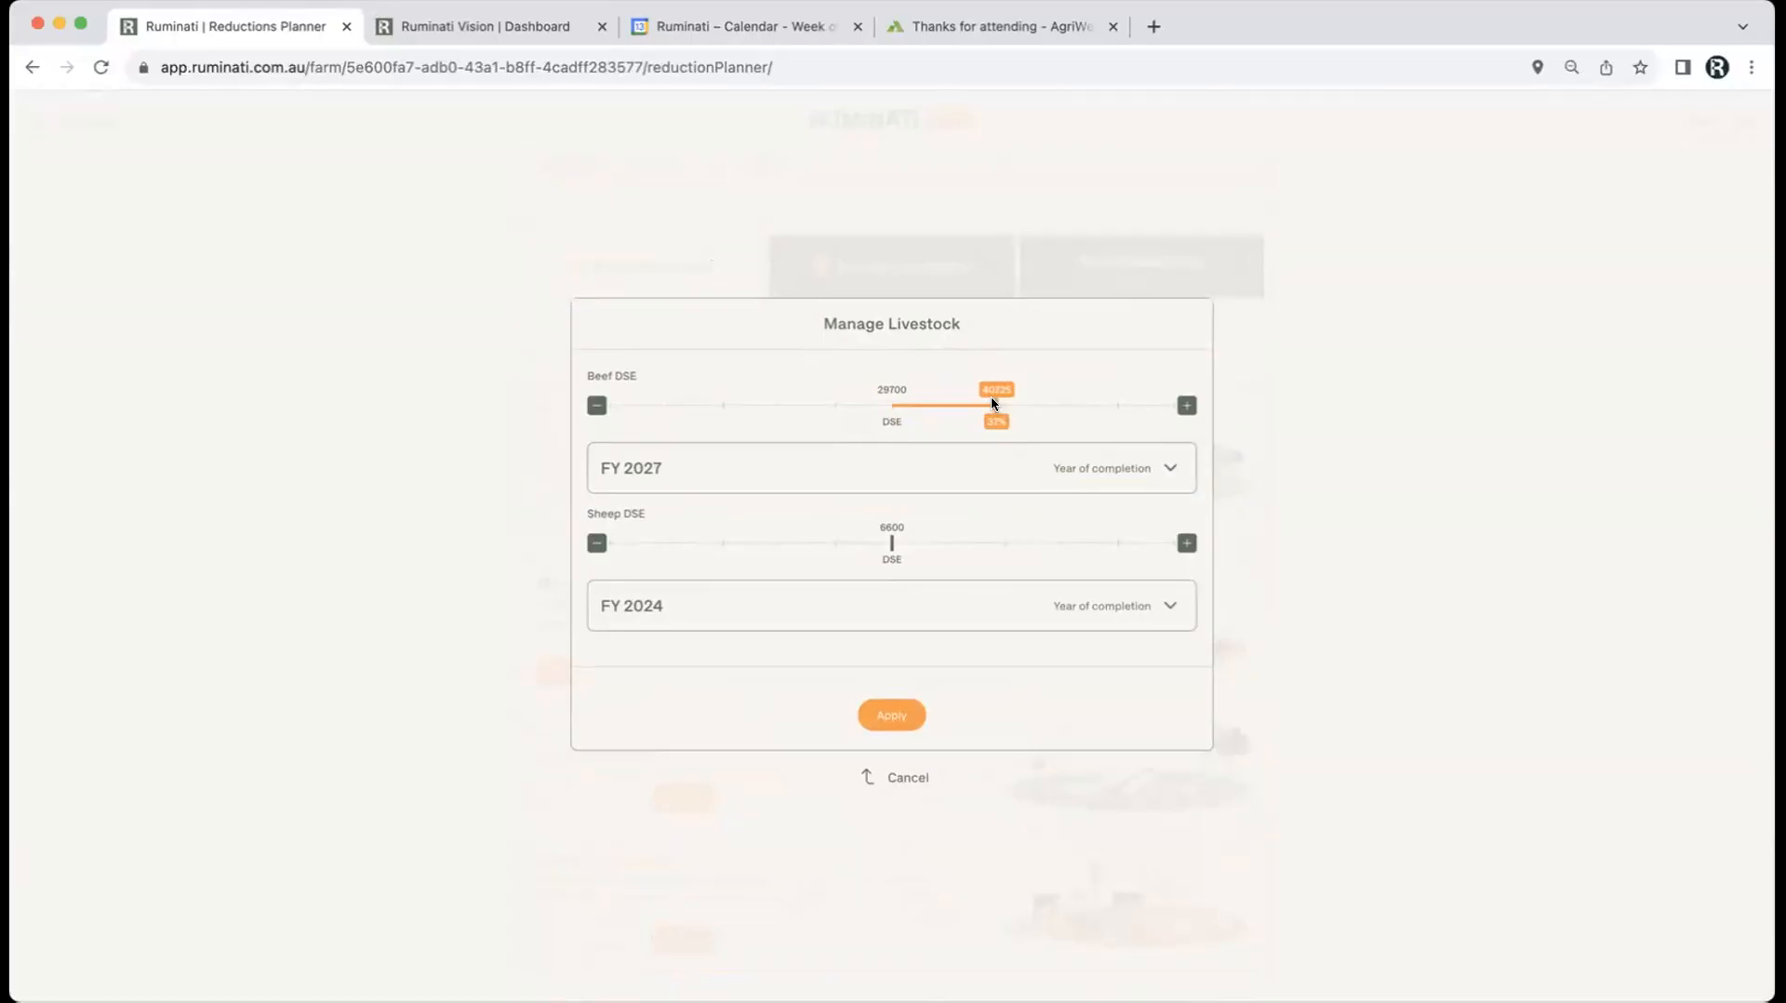
{"action": "left_click_drag", "start_coordinate": [992, 398], "coordinate": [833, 395]}
{"action": "left_click", "coordinate": [834, 469]}
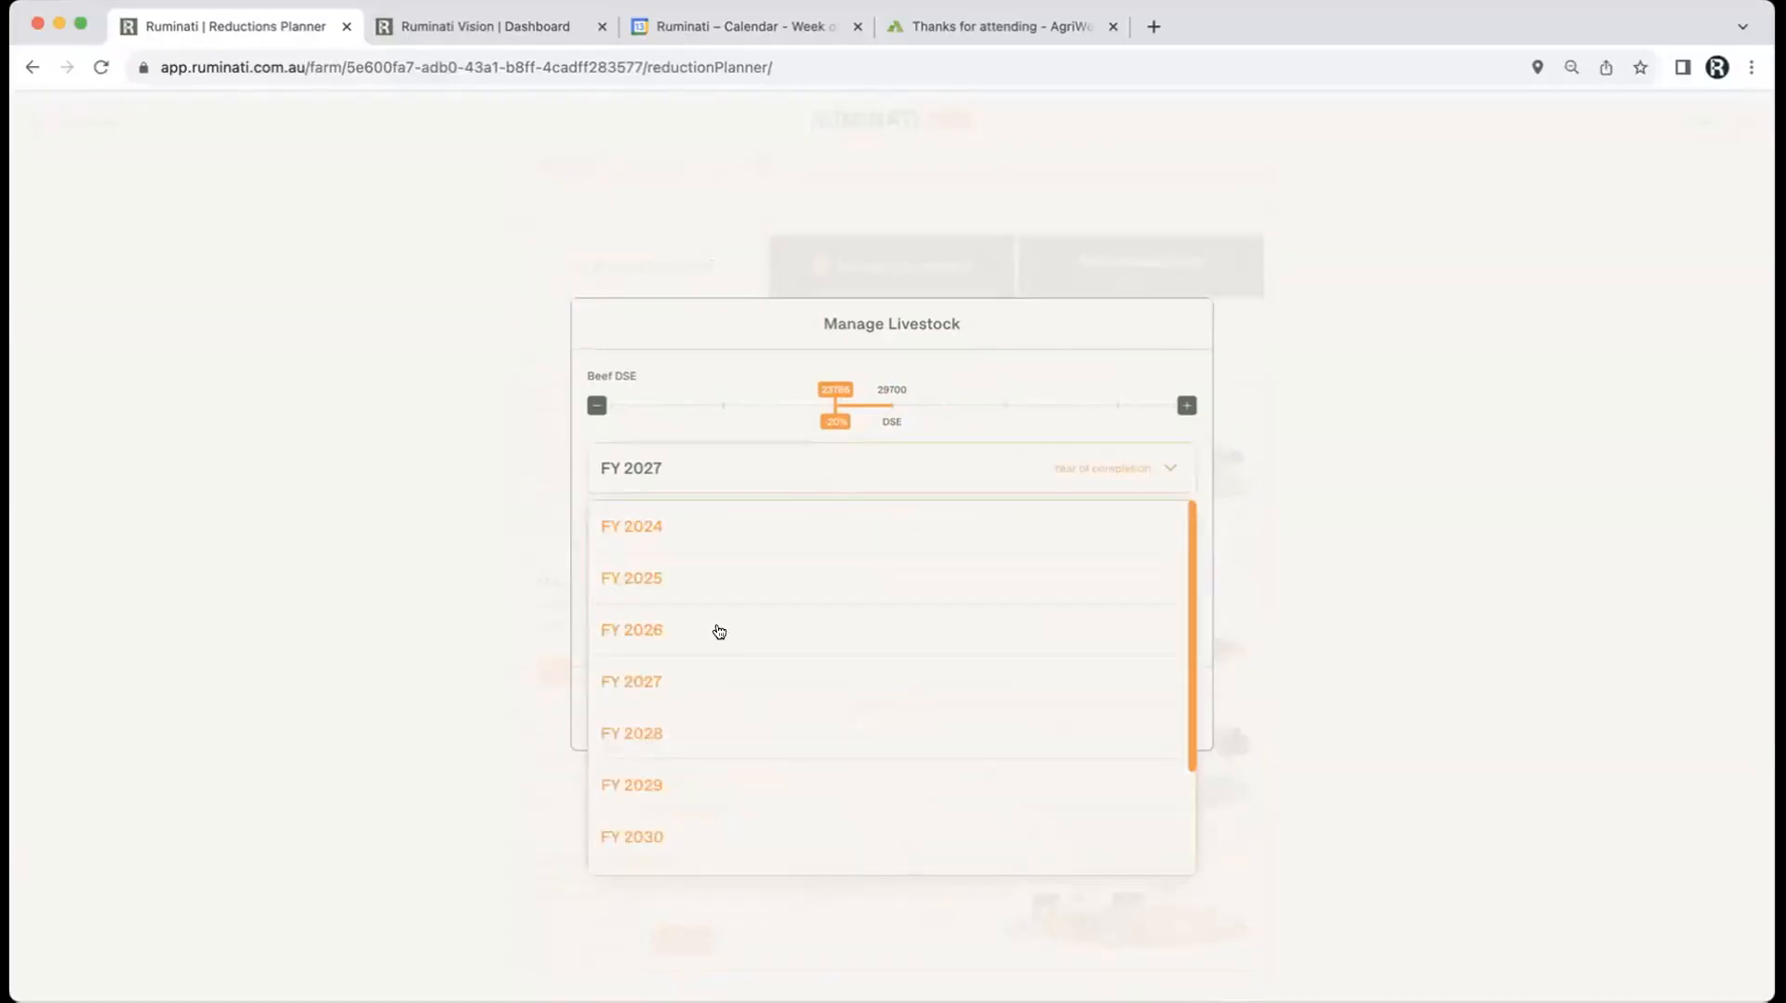
{"action": "left_click", "coordinate": [638, 732]}
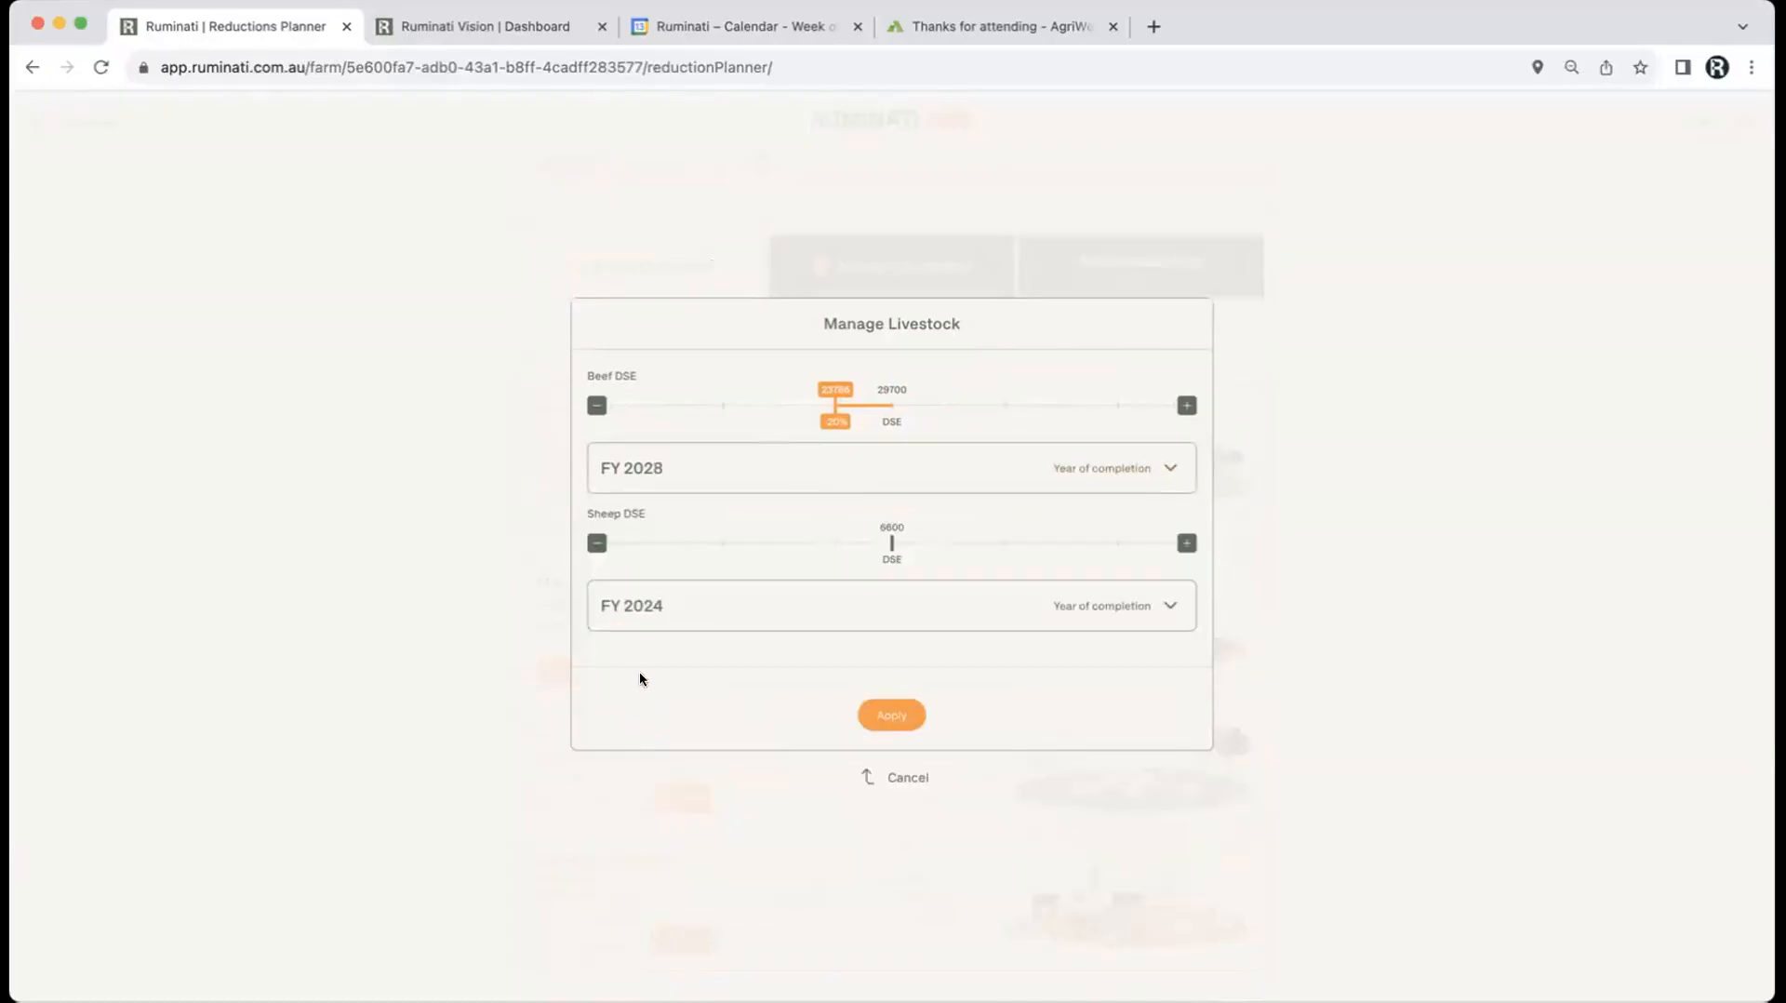
{"action": "left_click_drag", "start_coordinate": [854, 546], "coordinate": [851, 546]}
{"action": "left_click", "coordinate": [811, 612]}
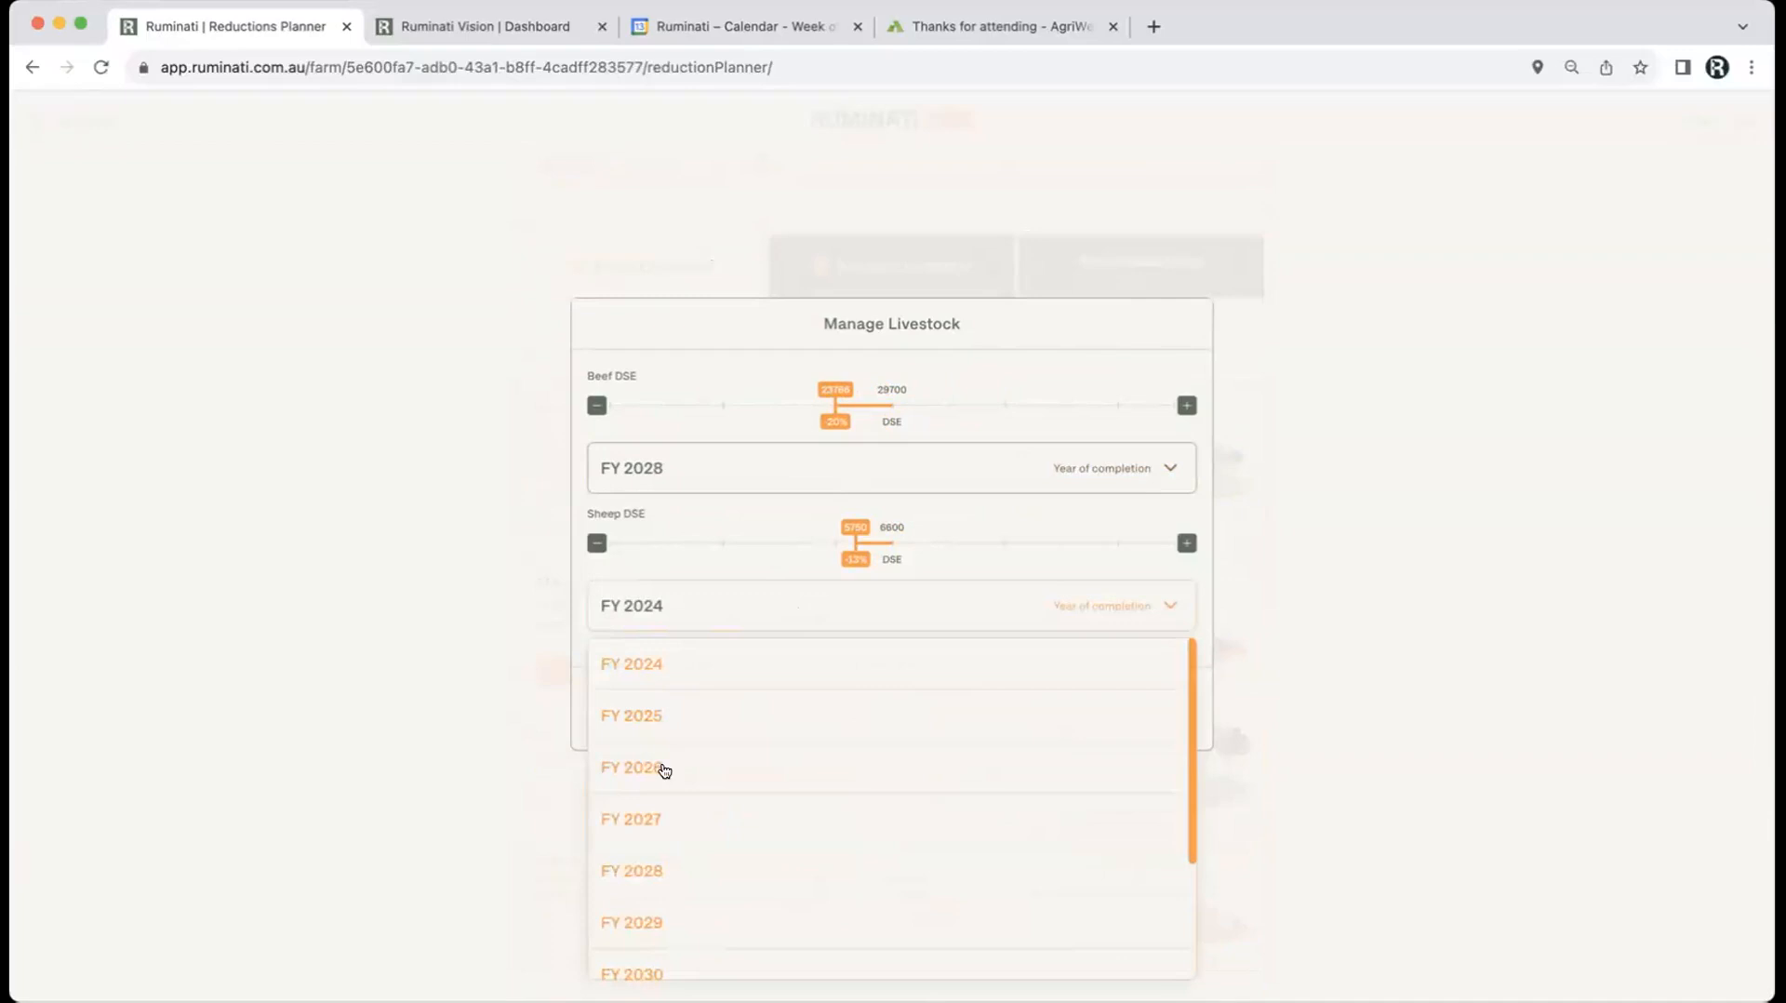
{"action": "left_click", "coordinate": [638, 873]}
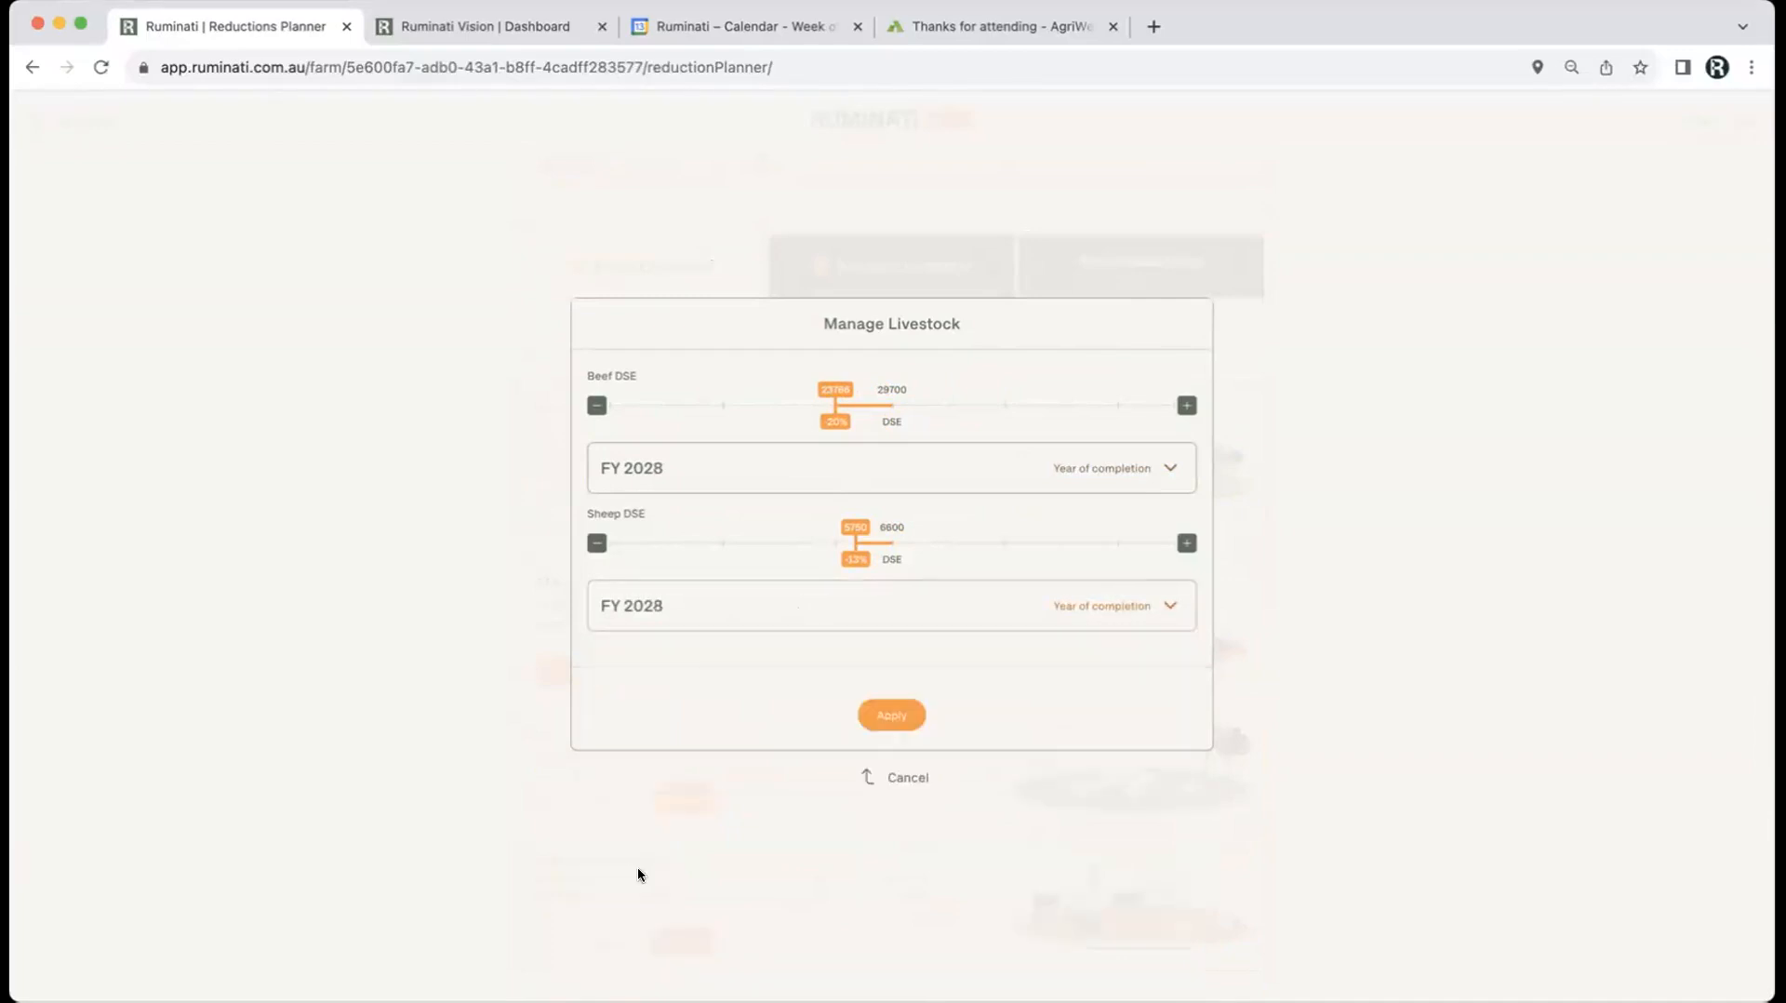
{"action": "left_click", "coordinate": [882, 722]}
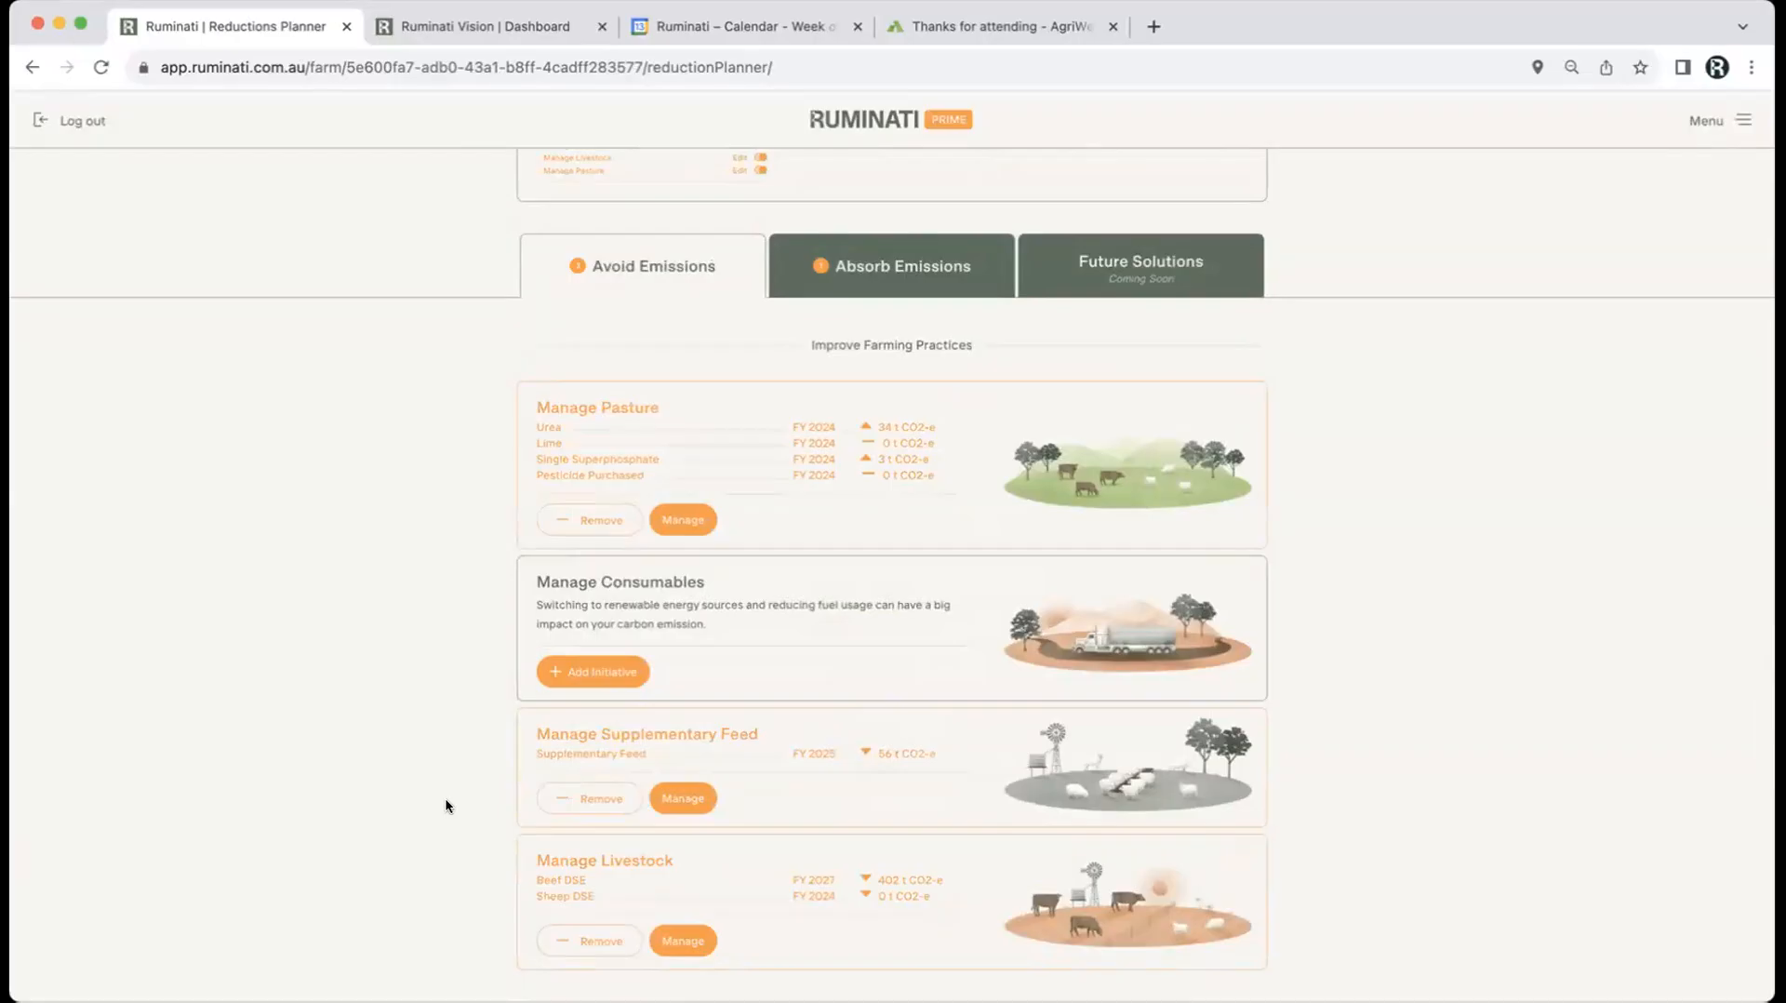
{"action": "scroll", "coordinate": [445, 806], "scroll_direction": "up", "scroll_amount": 5}
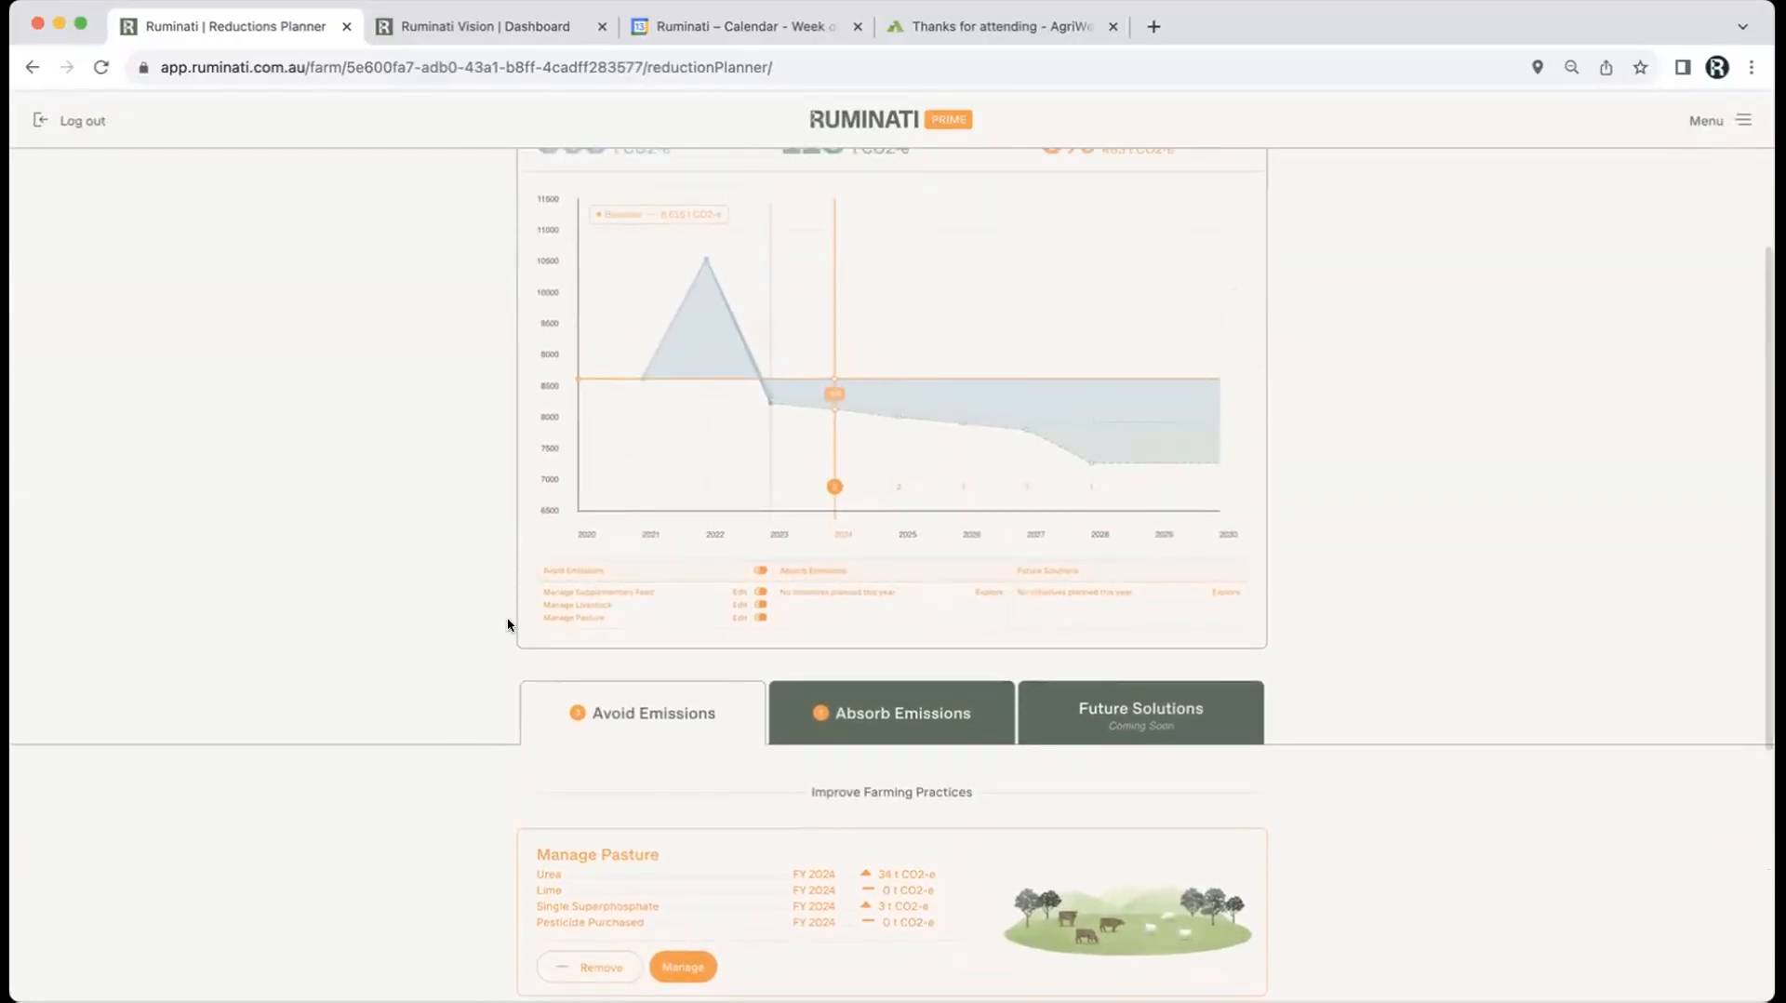
{"action": "scroll", "coordinate": [459, 510], "scroll_direction": "up", "scroll_amount": 1}
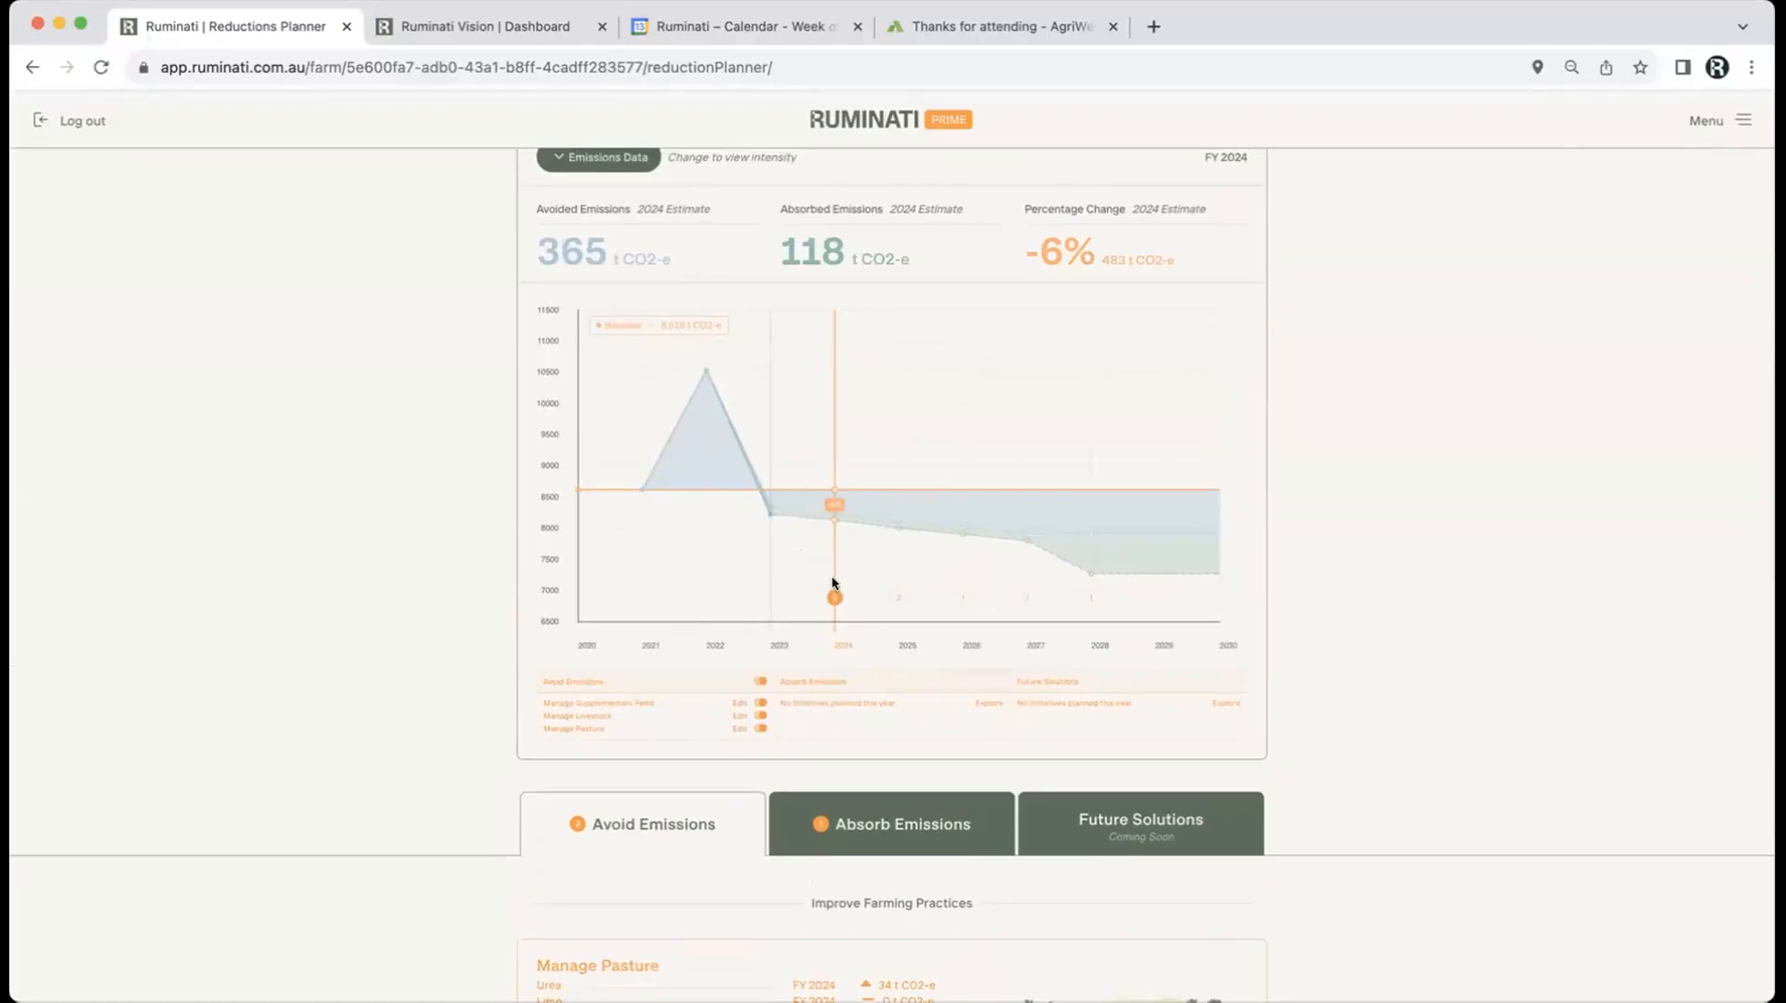
{"action": "left_click", "coordinate": [894, 596]}
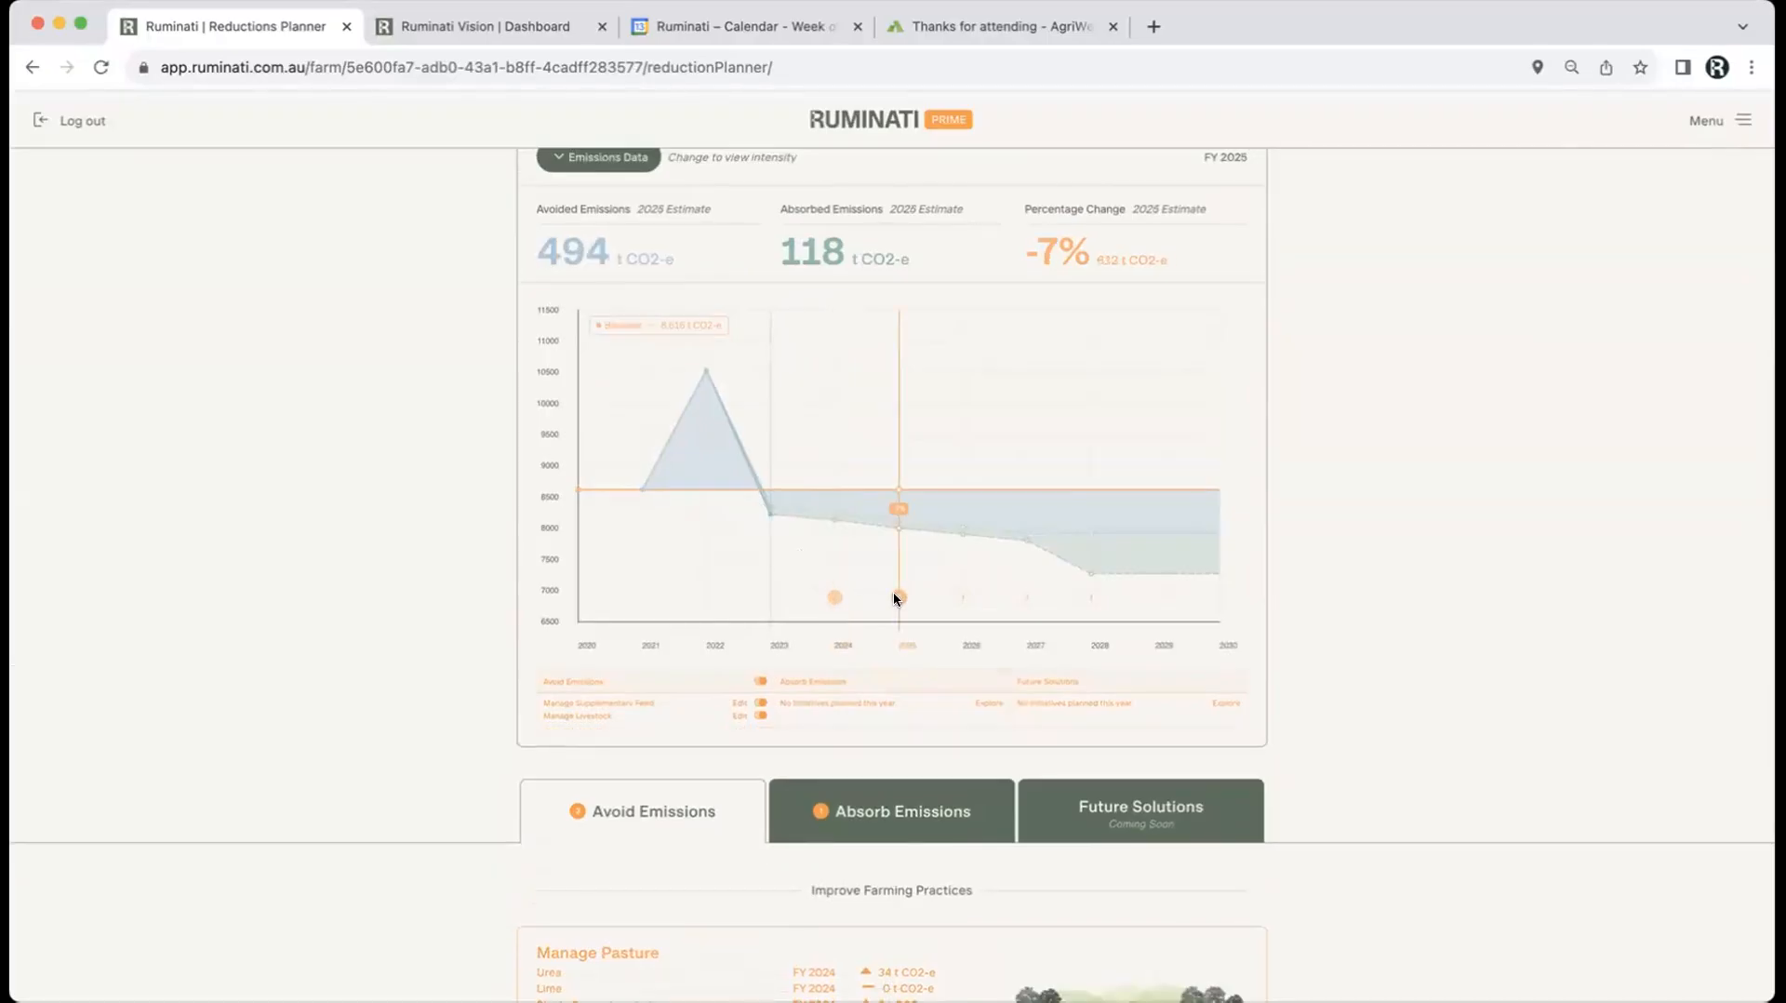
{"action": "left_click", "coordinate": [958, 594]}
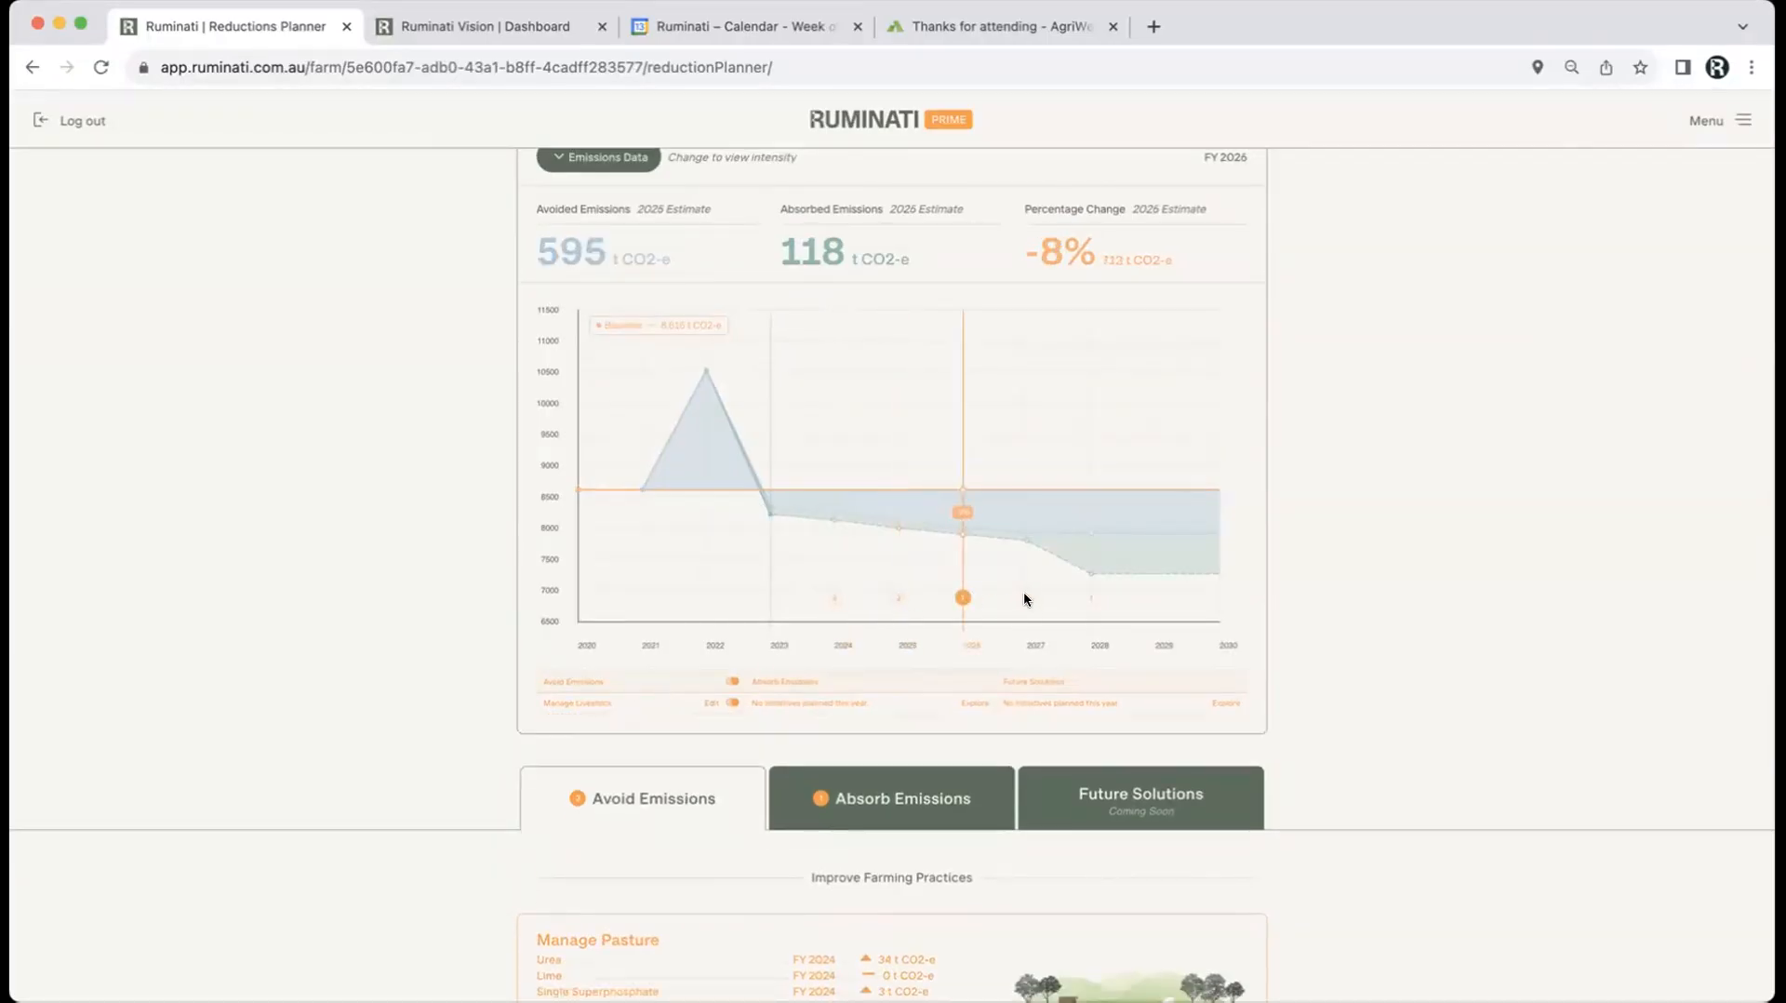
{"action": "left_click", "coordinate": [1024, 595]}
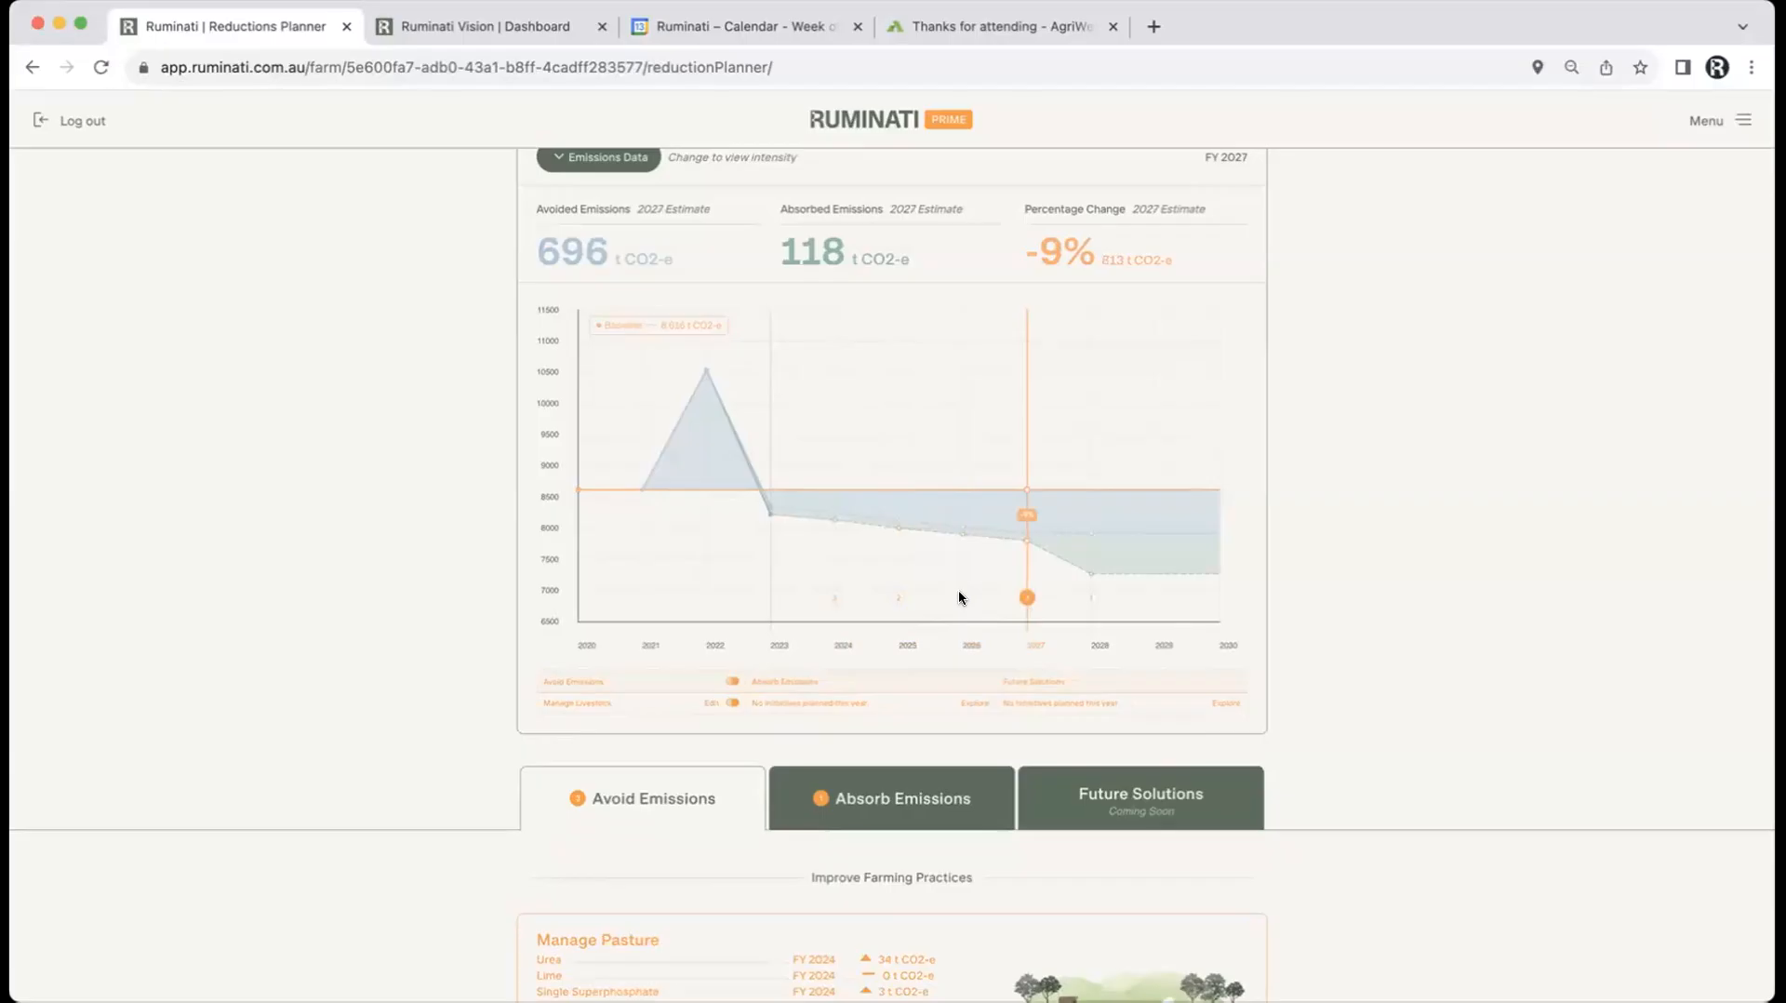
{"action": "scroll", "coordinate": [415, 814], "scroll_direction": "down", "scroll_amount": 3}
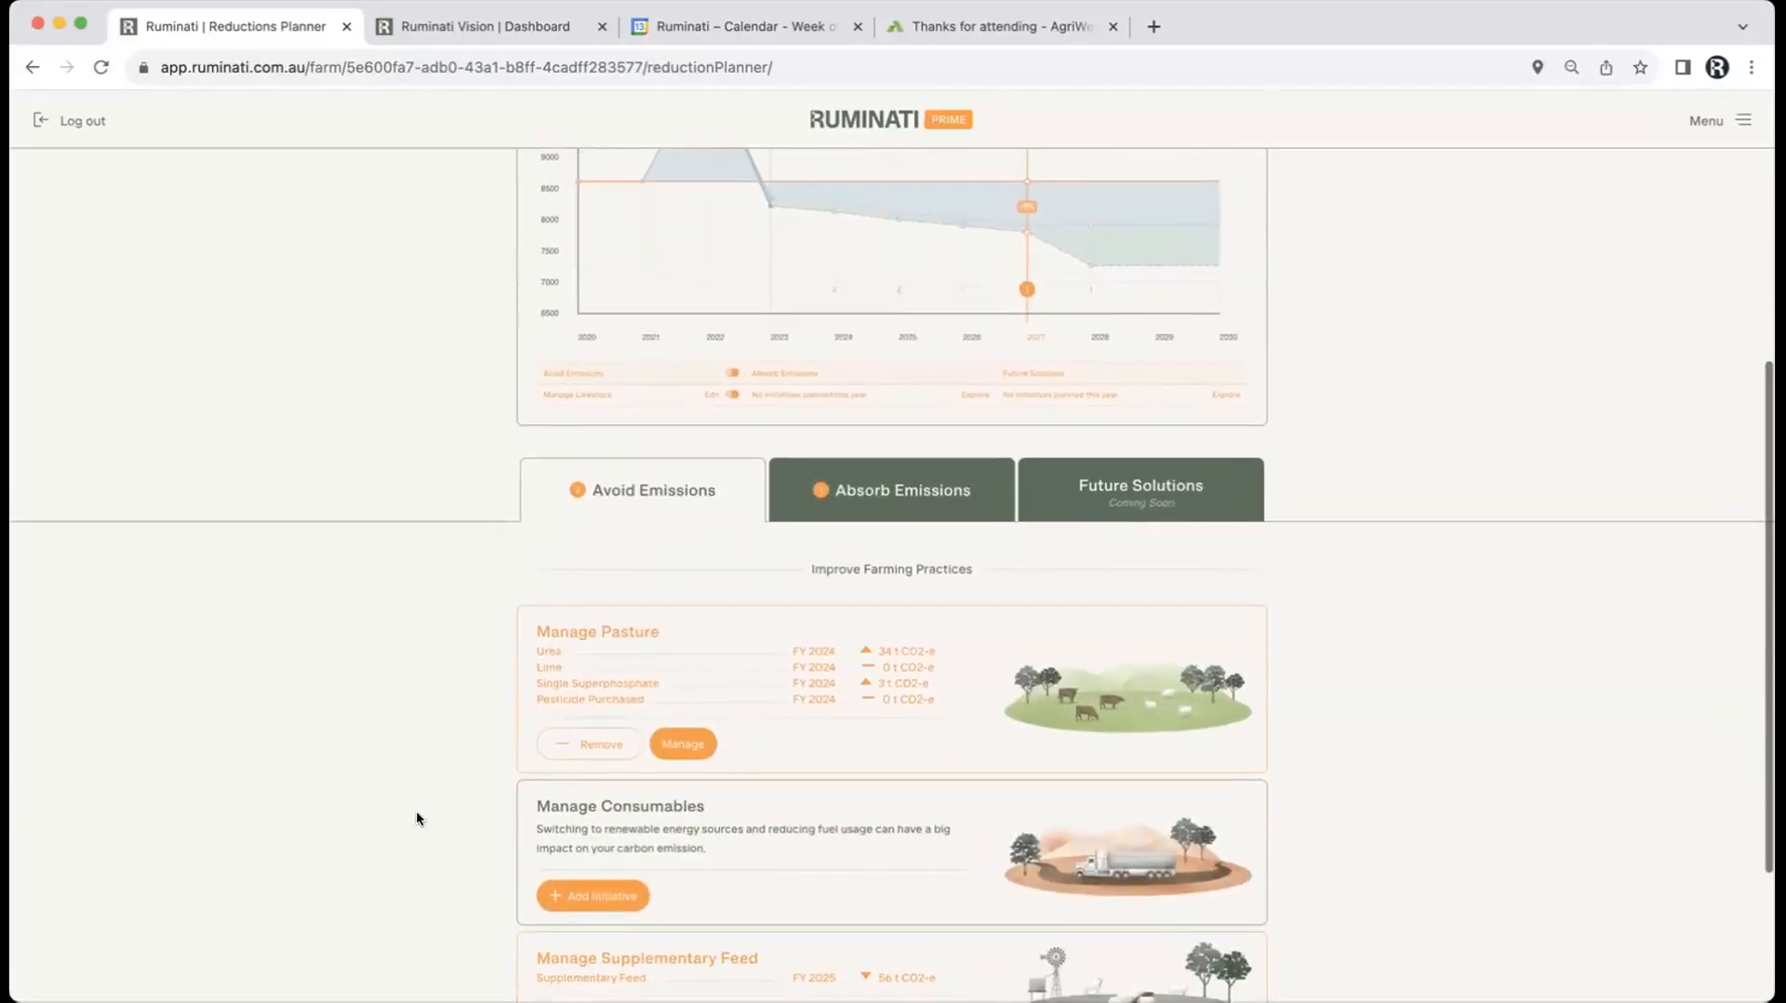
{"action": "scroll", "coordinate": [416, 812], "scroll_direction": "down", "scroll_amount": 1}
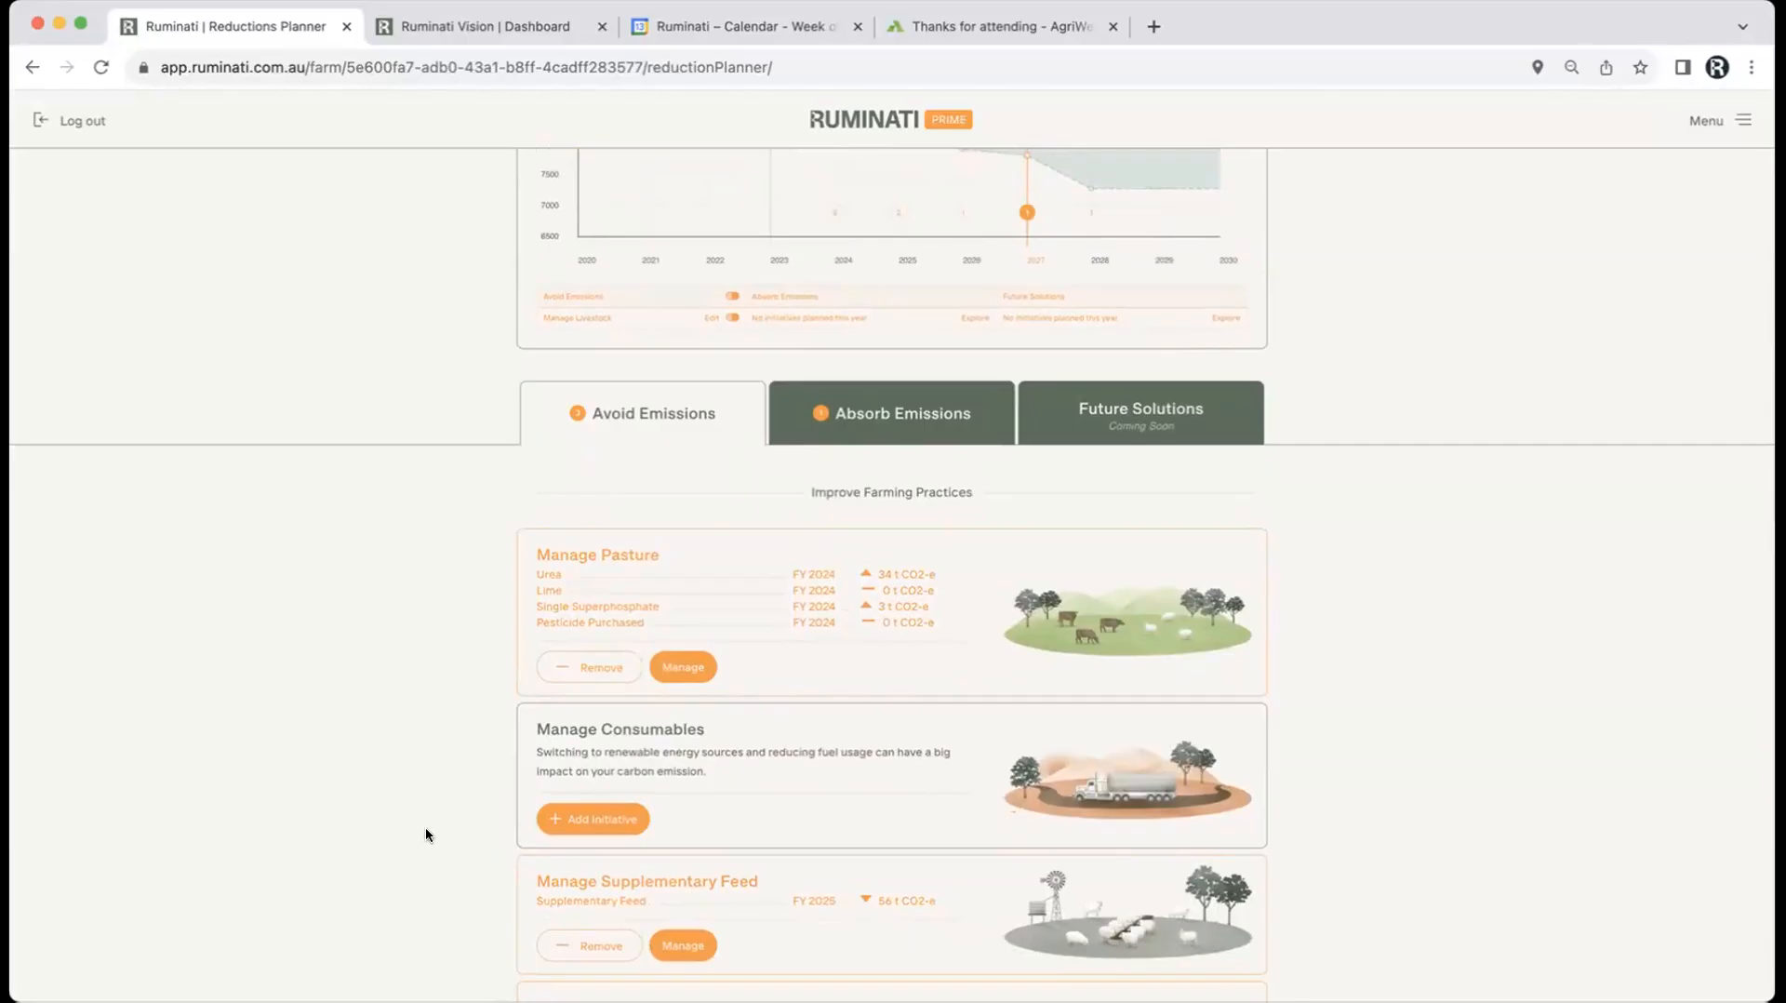
{"action": "scroll", "coordinate": [426, 829], "scroll_direction": "down", "scroll_amount": 2}
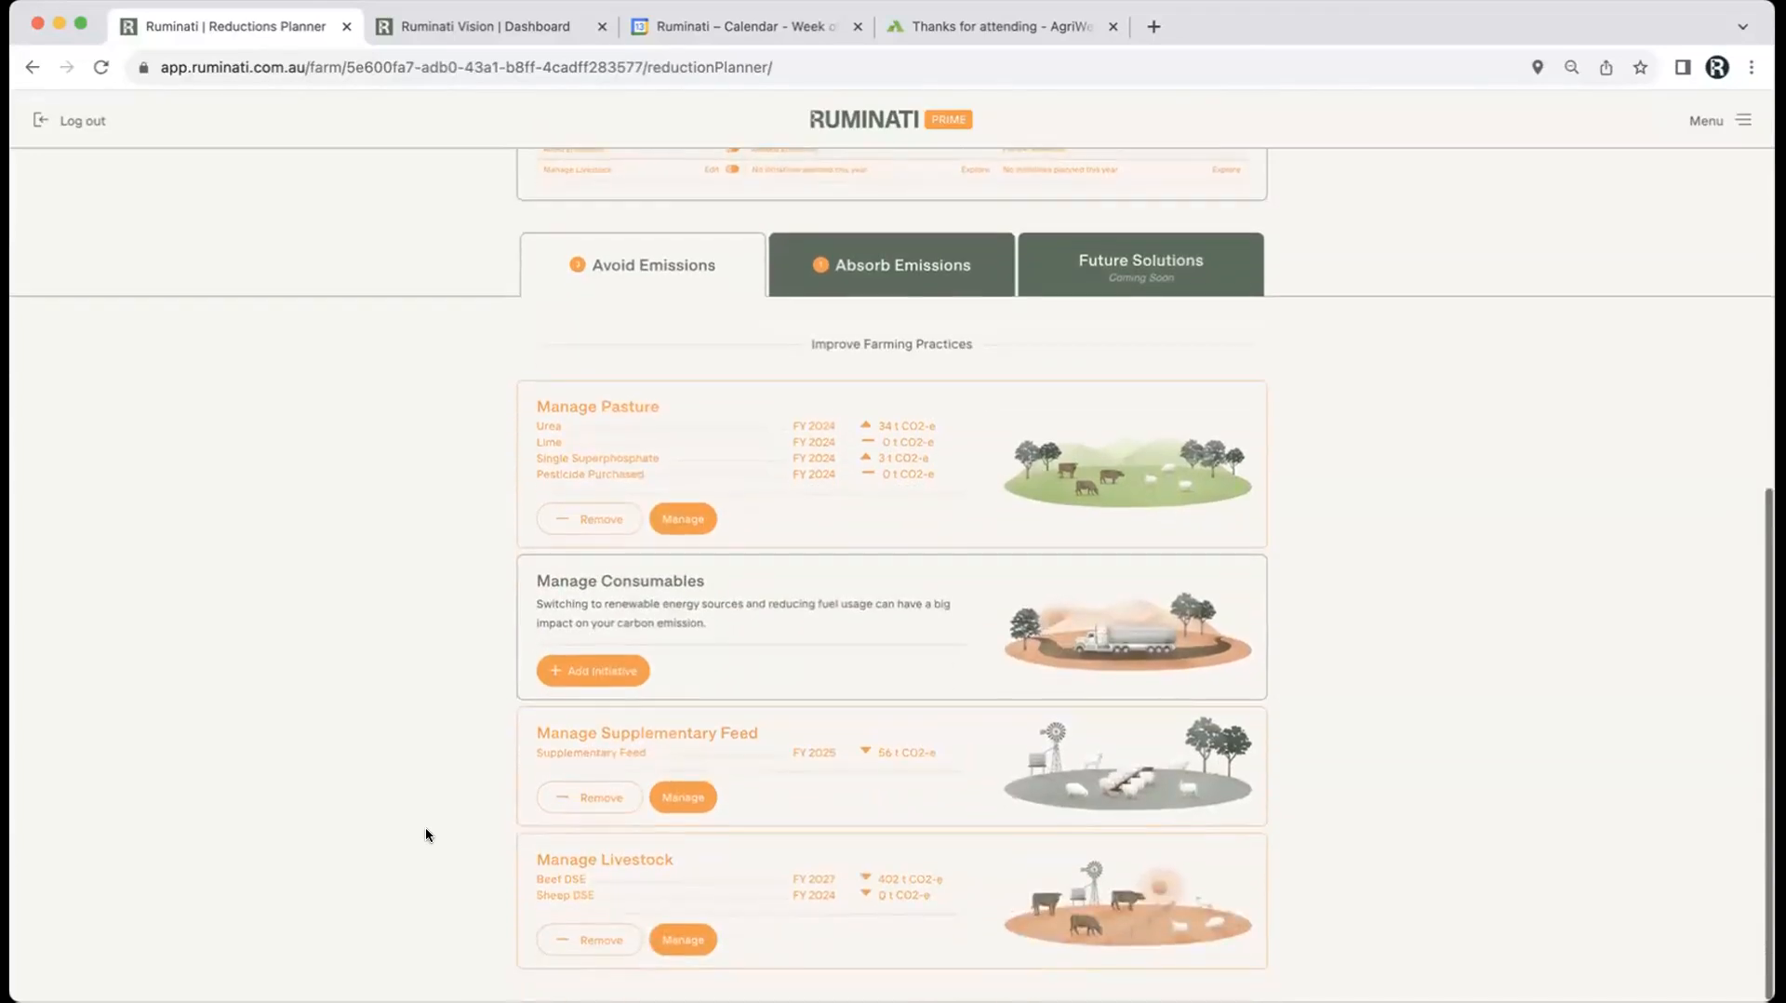
{"action": "scroll", "coordinate": [426, 833], "scroll_direction": "up", "scroll_amount": 5}
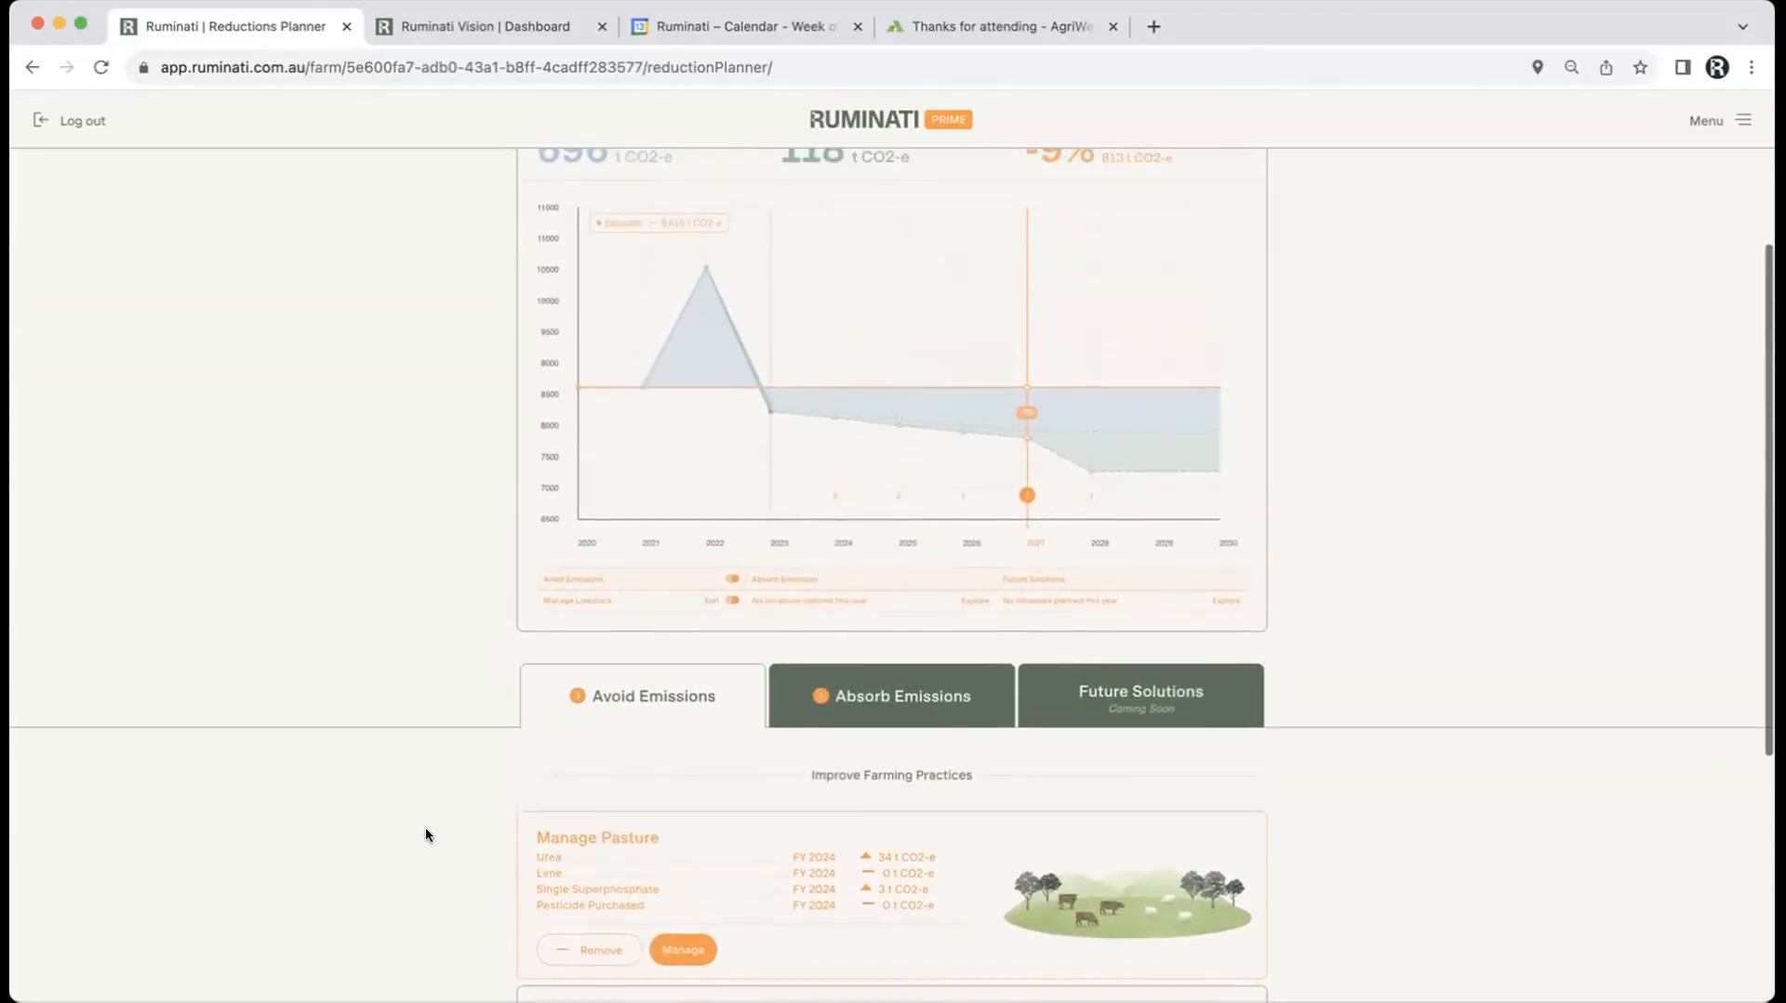
Step: Add a Plant Trees initiative with Plantation Area 1 named 'Planting' and open its area map
{"action": "left_click", "coordinate": [884, 712]}
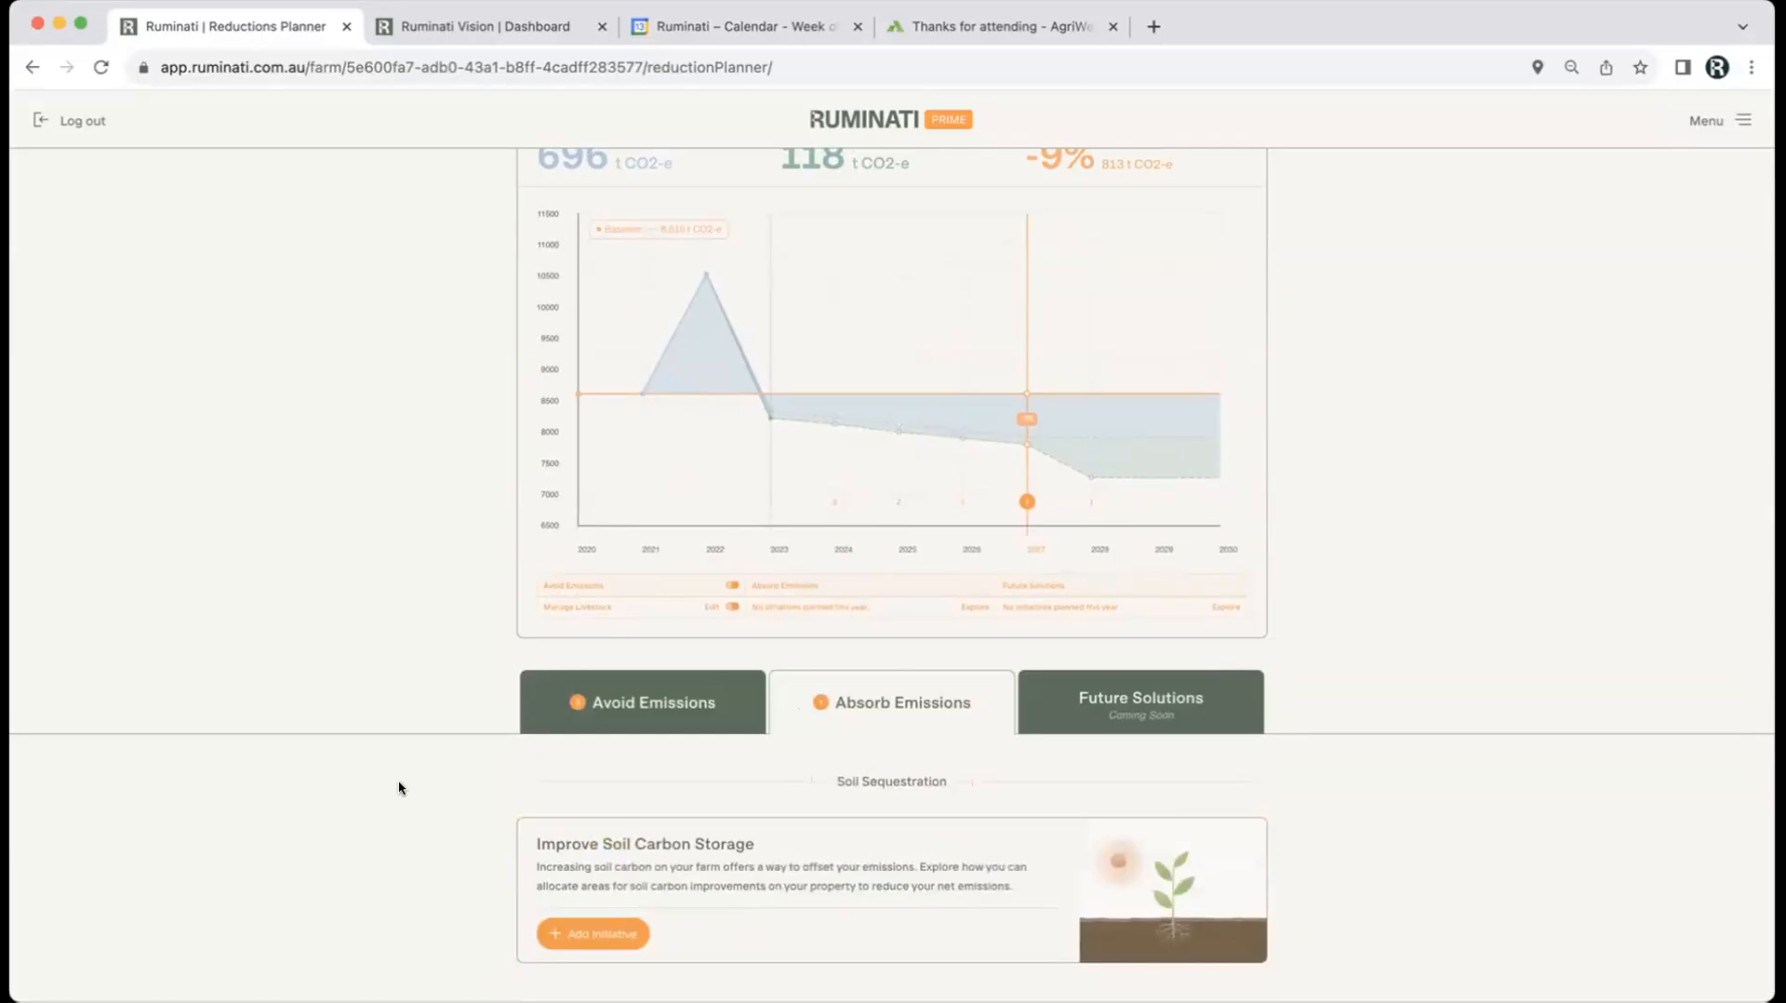
{"action": "scroll", "coordinate": [398, 787], "scroll_direction": "down", "scroll_amount": 4}
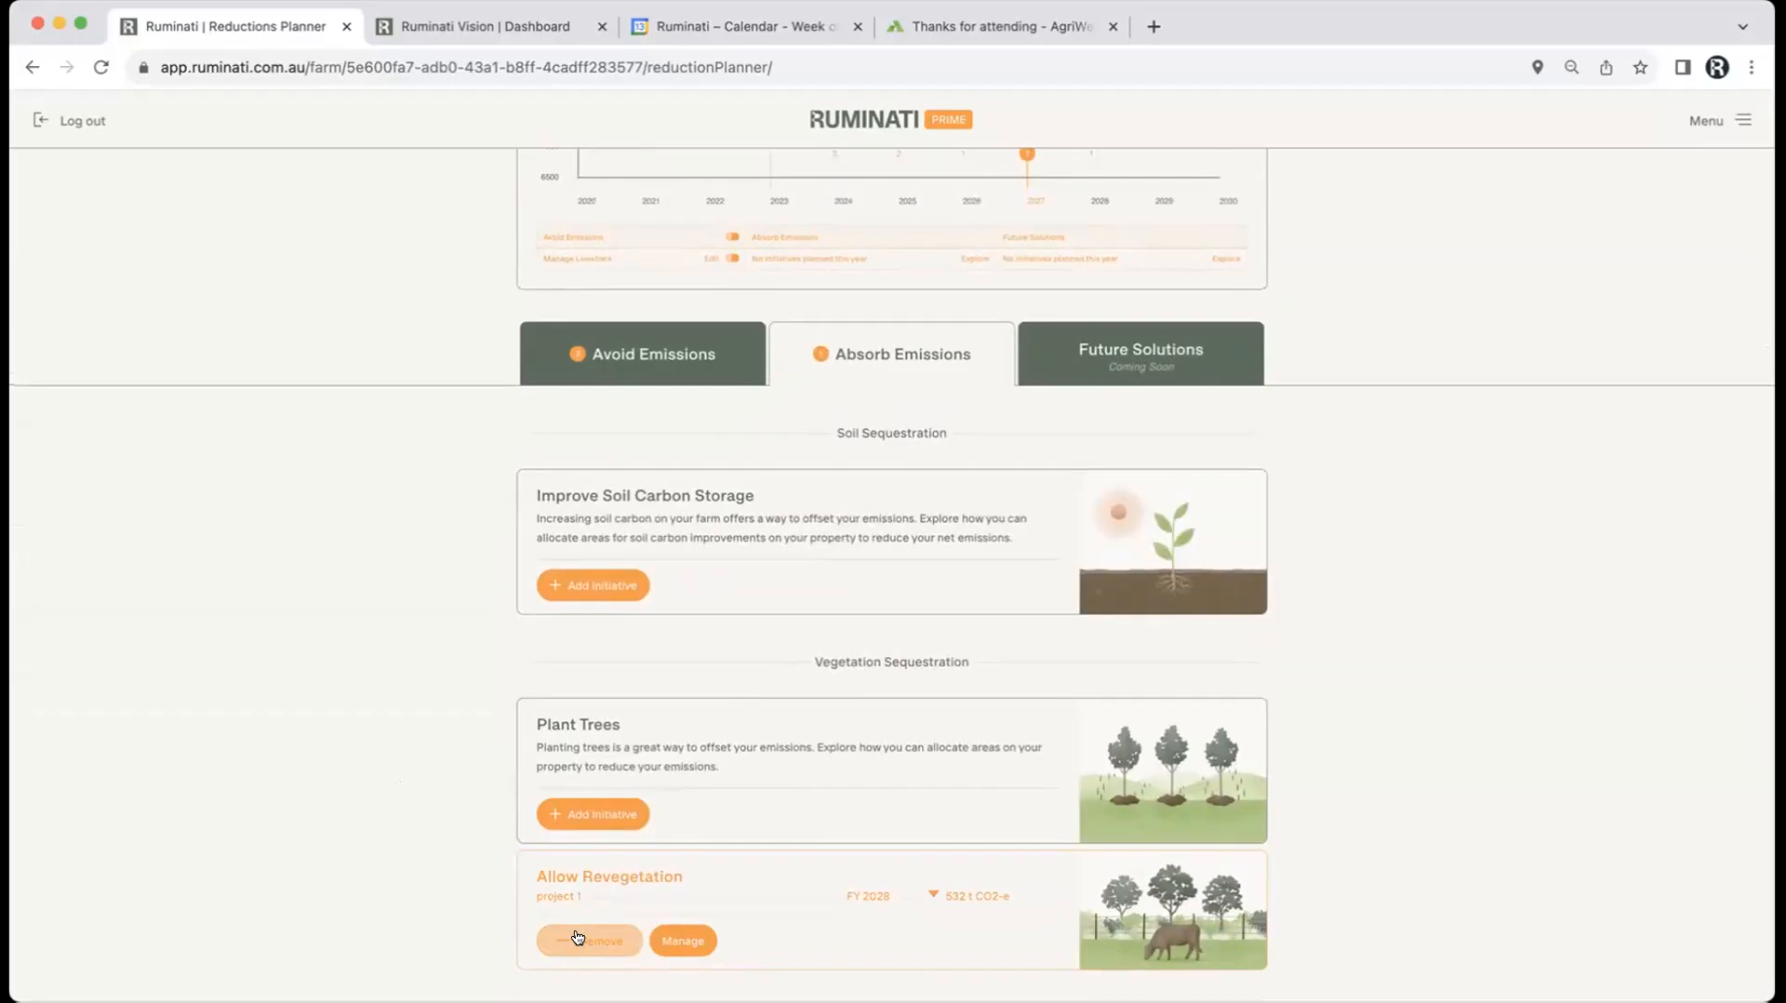
{"action": "left_click", "coordinate": [609, 818]}
{"action": "left_click", "coordinate": [667, 457]}
{"action": "type", "text": "Planting"}
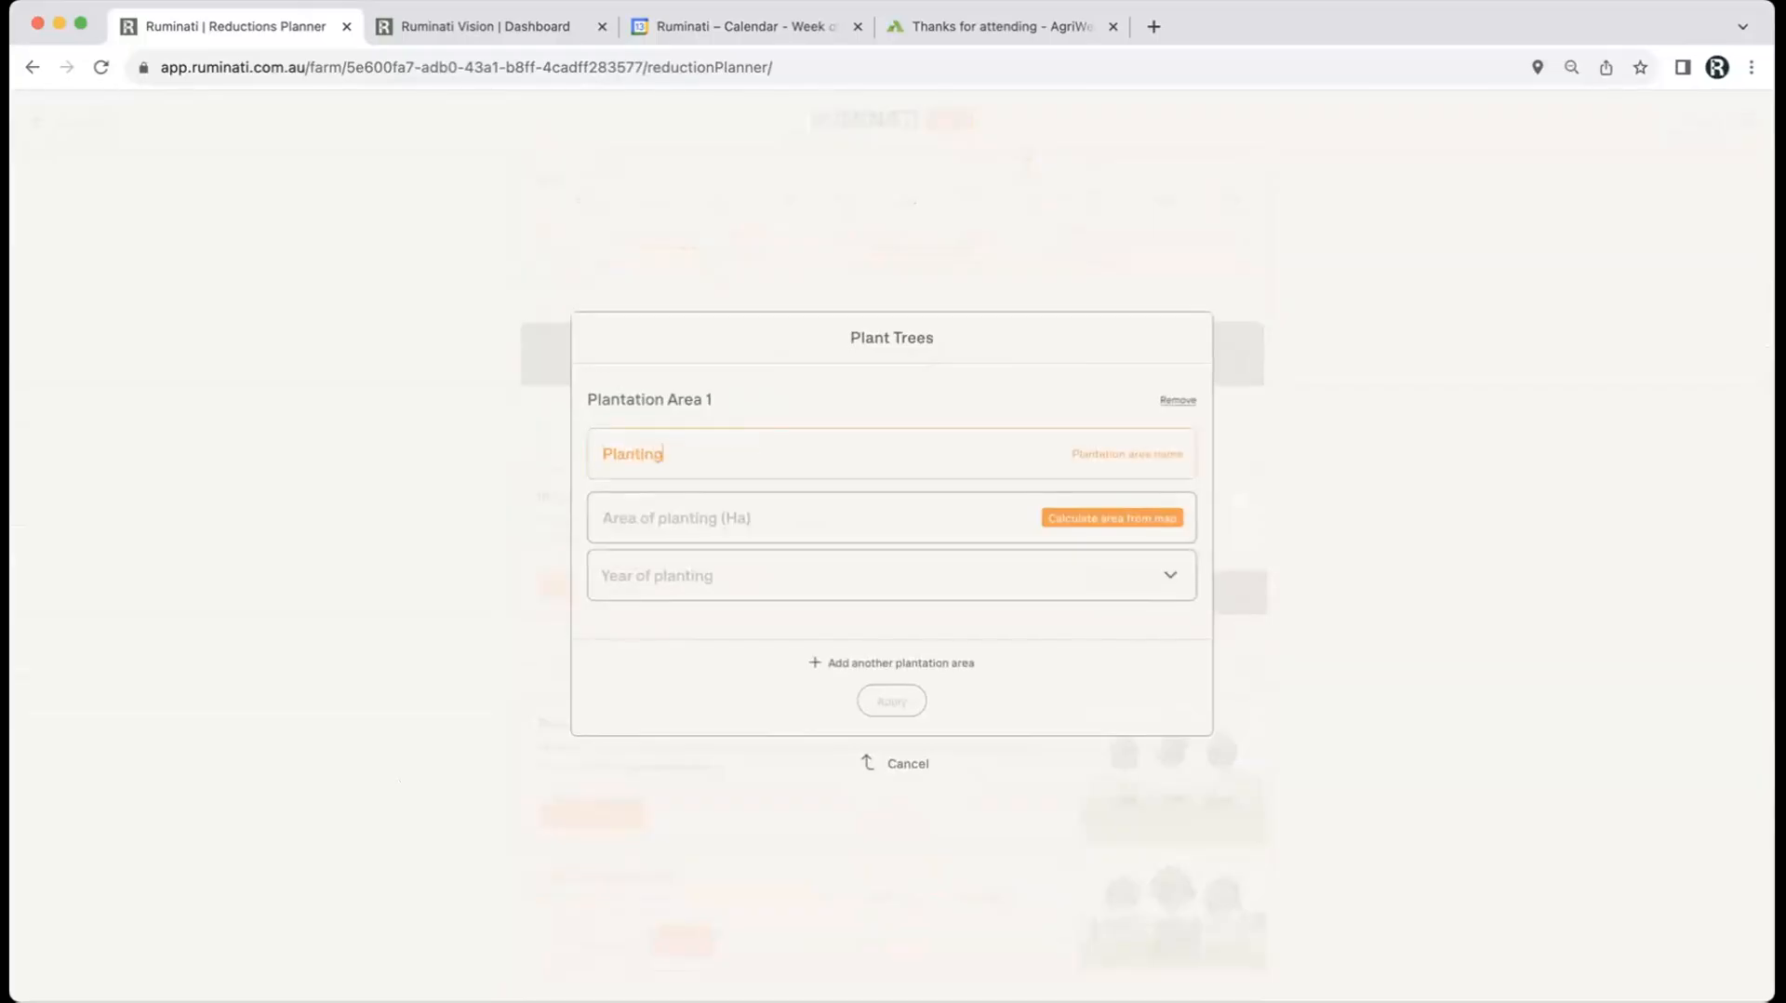
{"action": "left_click", "coordinate": [691, 518]}
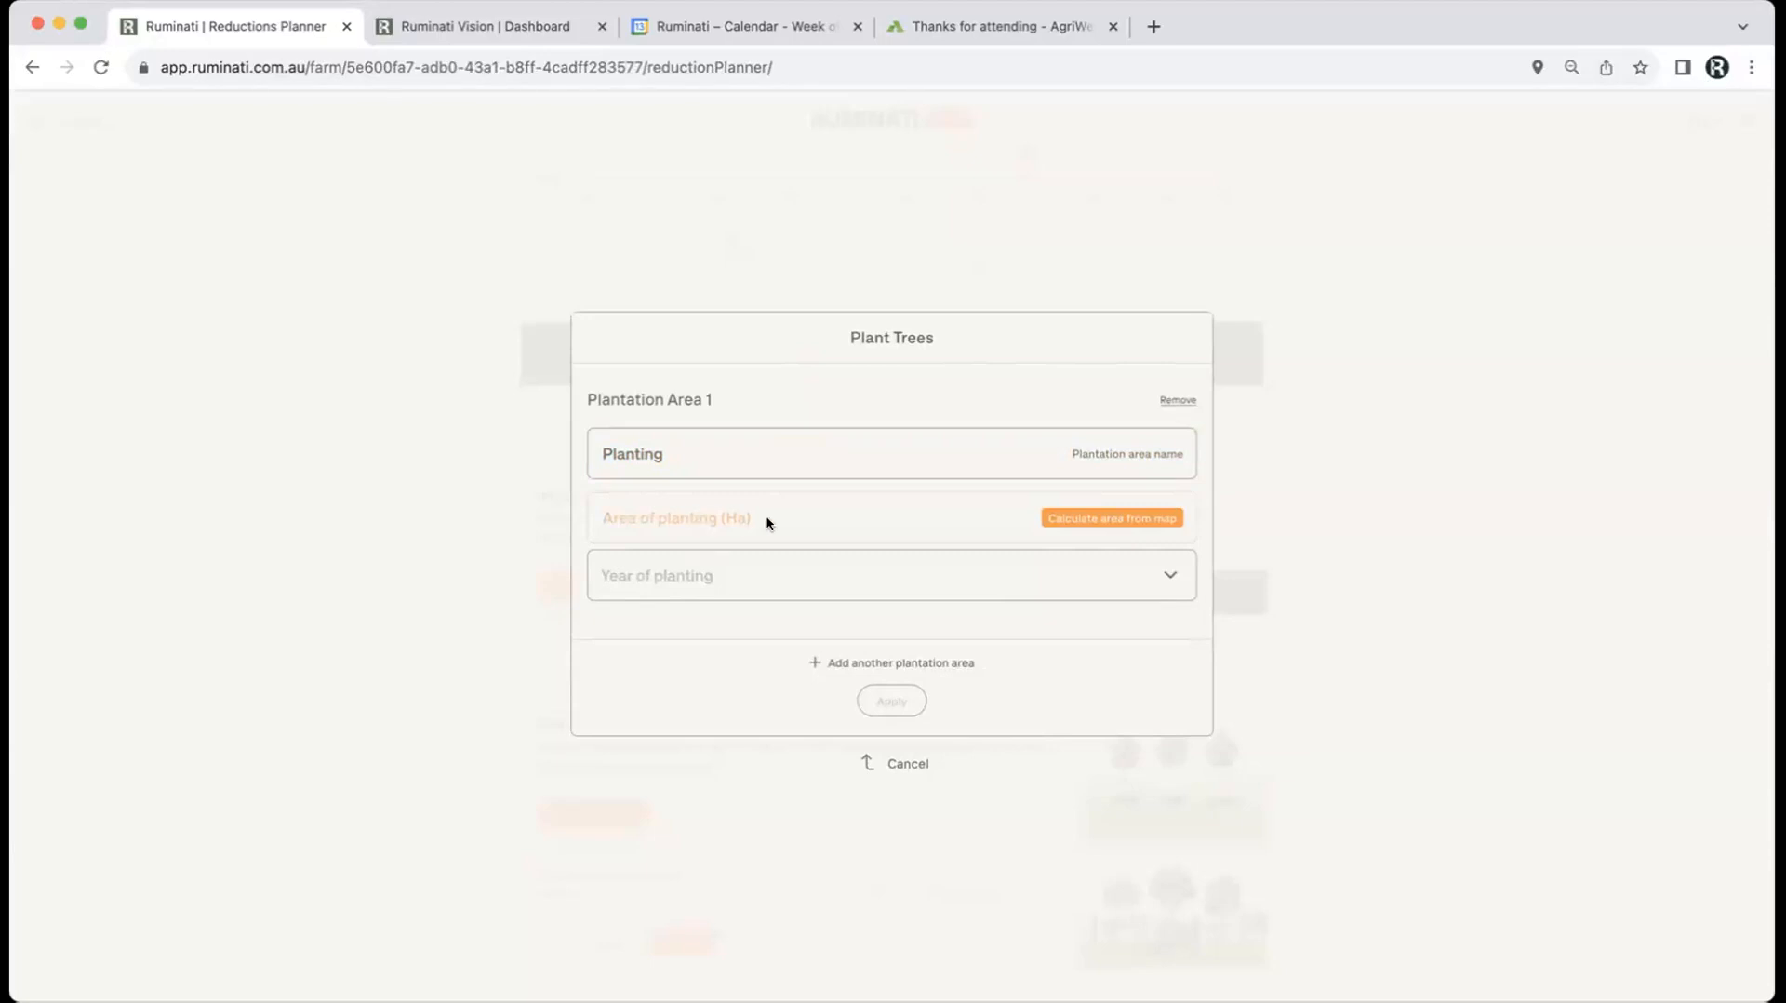
{"action": "left_click", "coordinate": [1061, 518]}
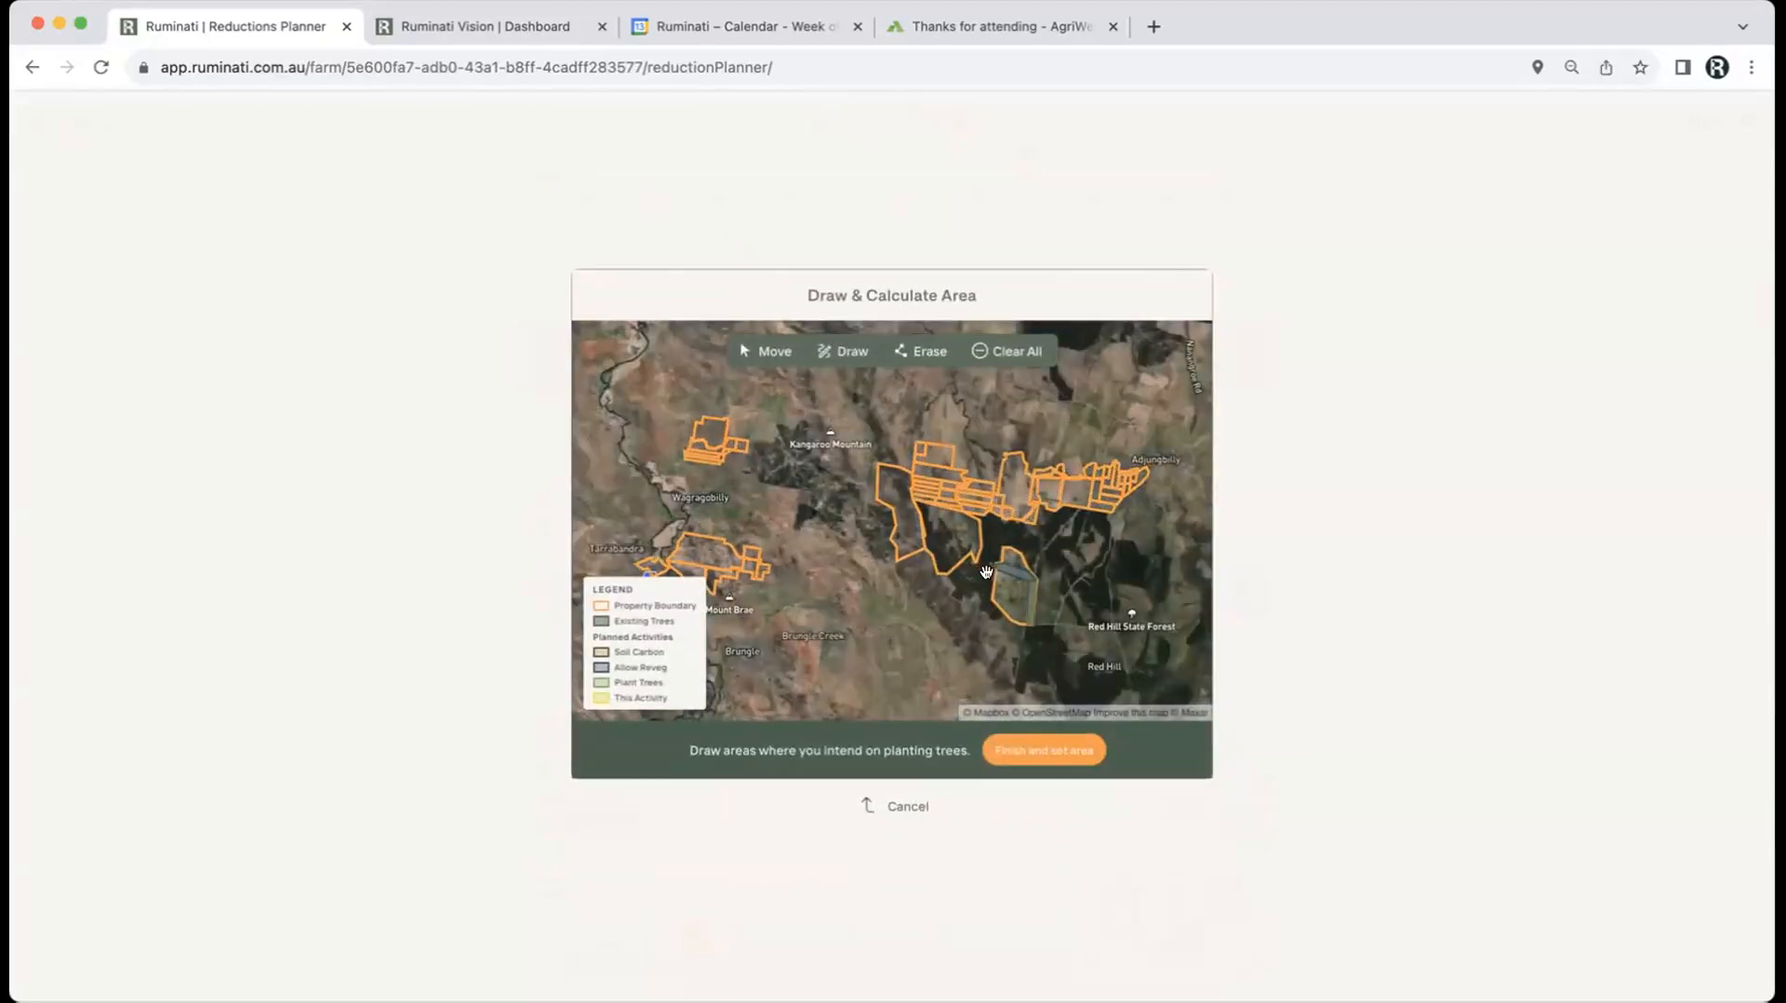
Step: Outline a 48.43 ha planting polygon beside the blue revegetation block and use it as the area
{"action": "scroll", "coordinate": [995, 577], "scroll_direction": "up", "scroll_amount": 5}
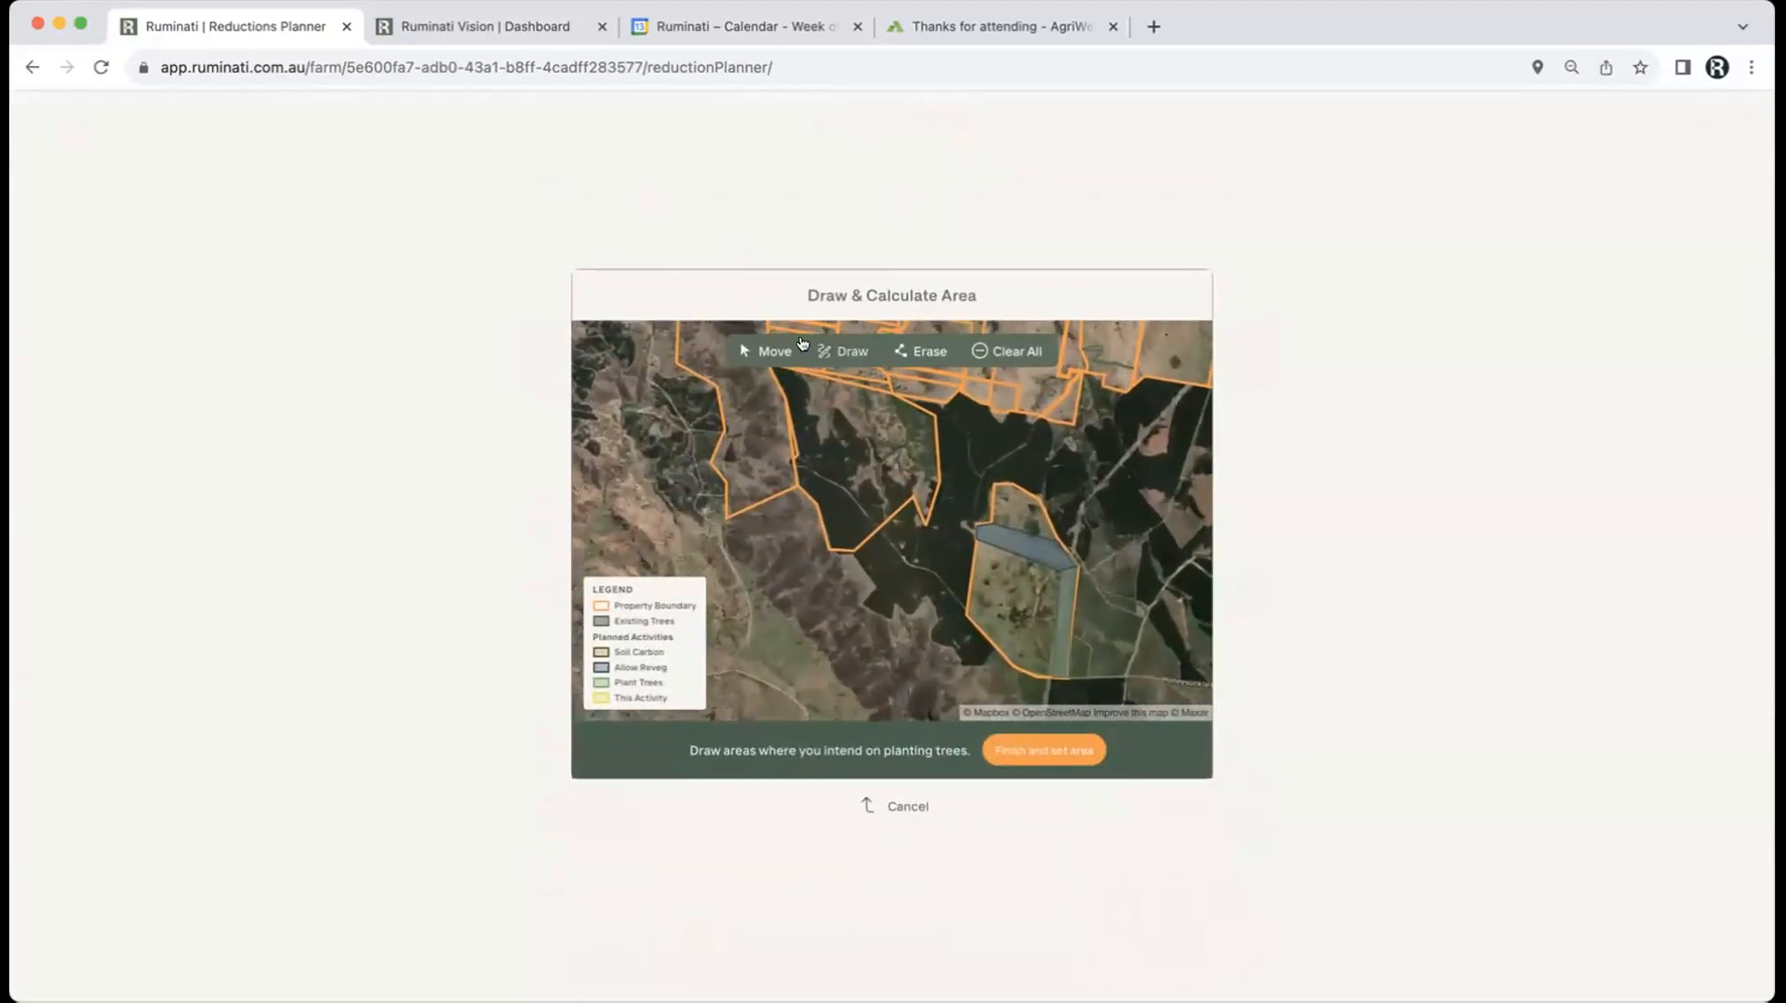
{"action": "left_click", "coordinate": [837, 353]}
{"action": "left_click", "coordinate": [977, 540]}
{"action": "left_click", "coordinate": [1009, 555]}
{"action": "left_click", "coordinate": [1001, 589]}
{"action": "left_click", "coordinate": [988, 635]}
{"action": "left_click", "coordinate": [966, 615]}
{"action": "left_click", "coordinate": [977, 541]}
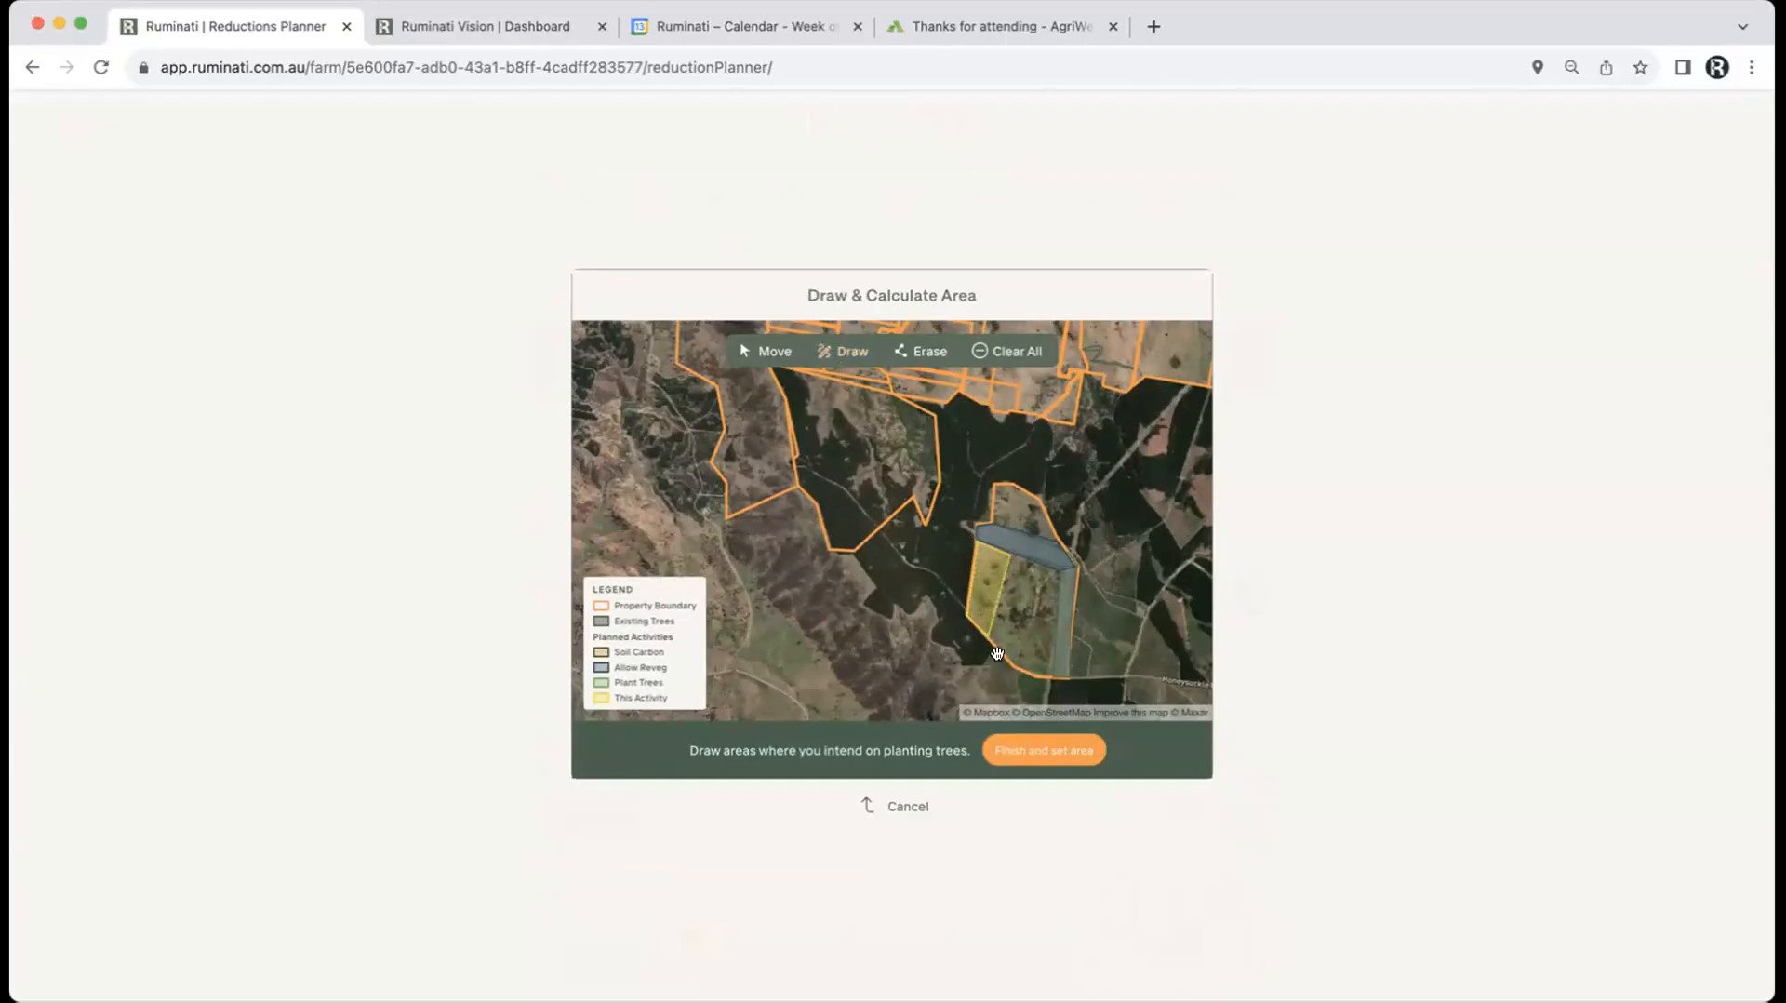
{"action": "left_click", "coordinate": [1031, 751]}
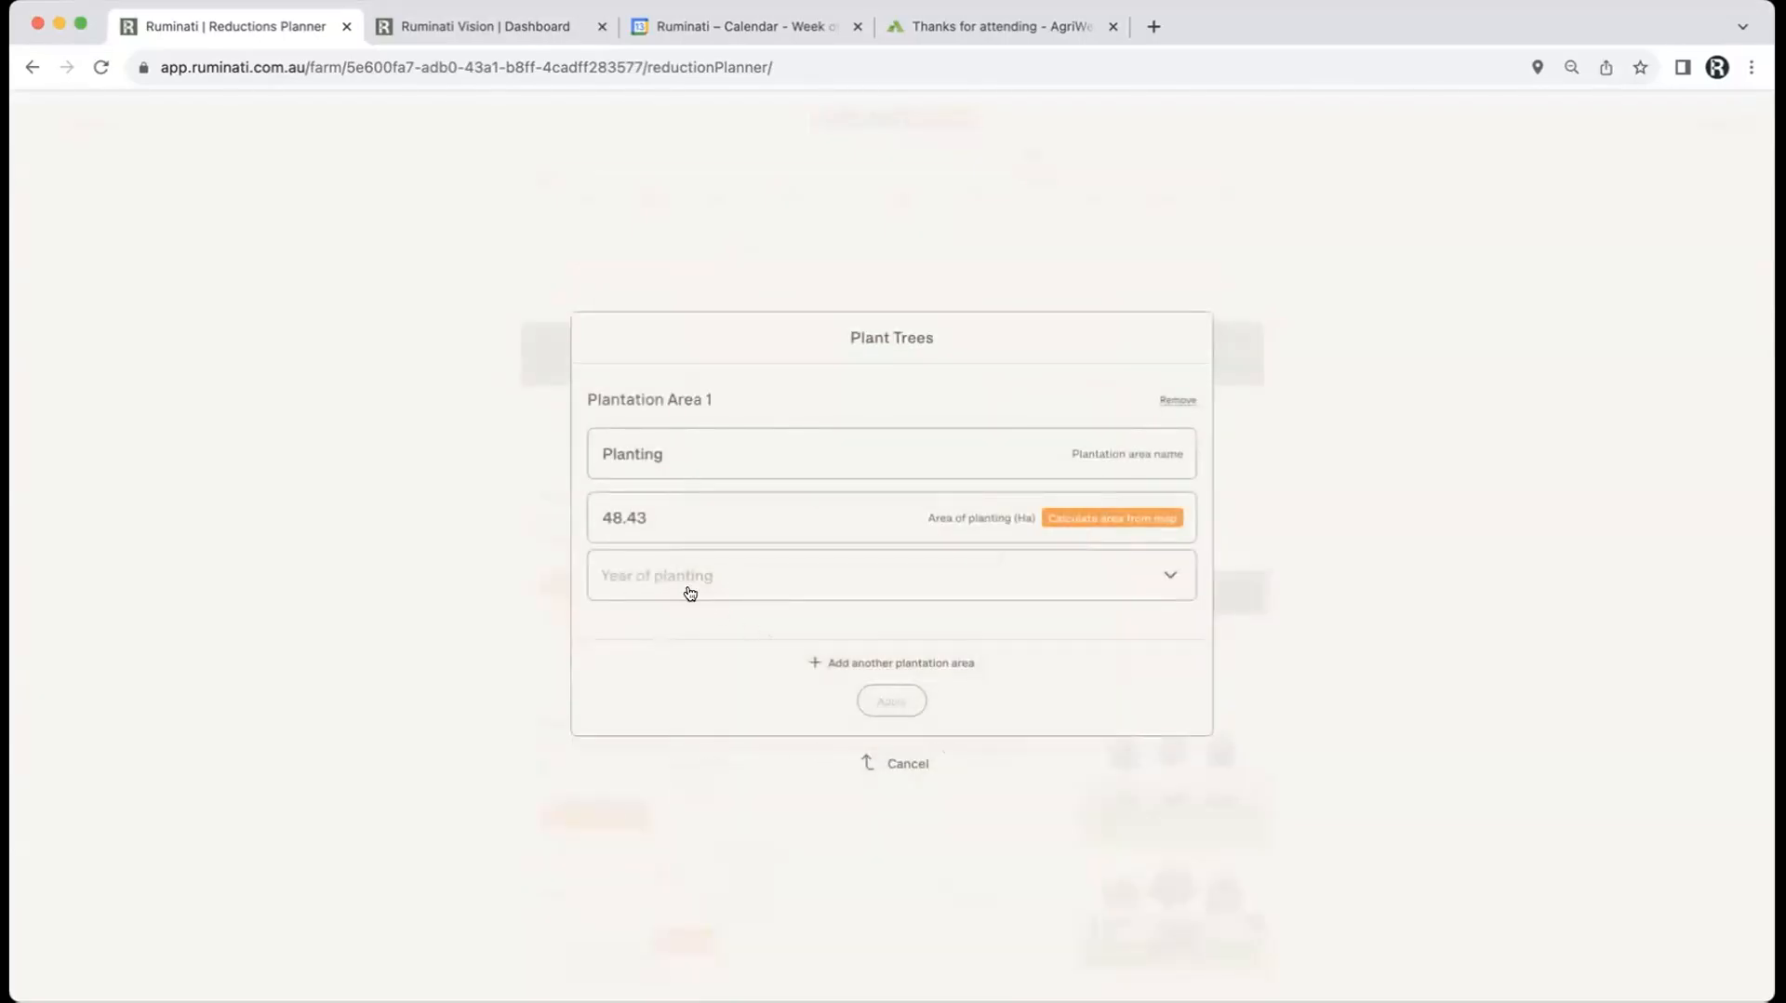
Step: Set the planting year to FY 2029 and apply the Planting initiative
{"action": "left_click", "coordinate": [689, 593]}
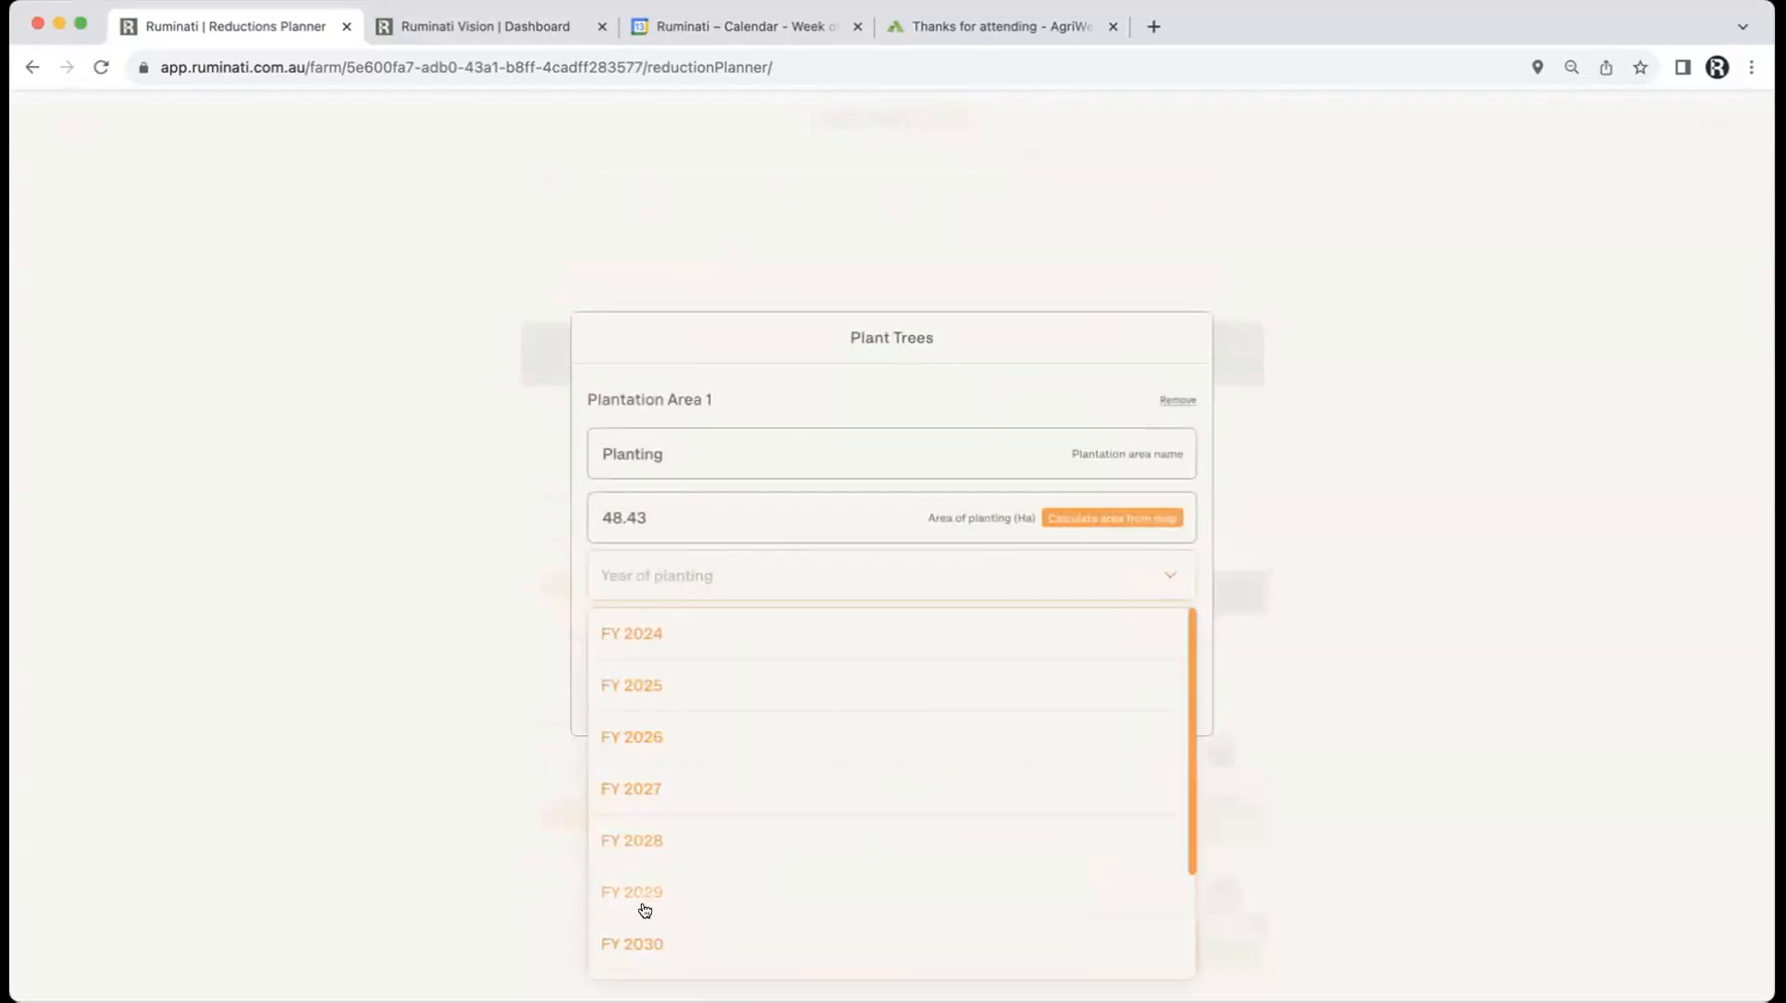
{"action": "left_click", "coordinate": [643, 895]}
{"action": "left_click", "coordinate": [880, 705]}
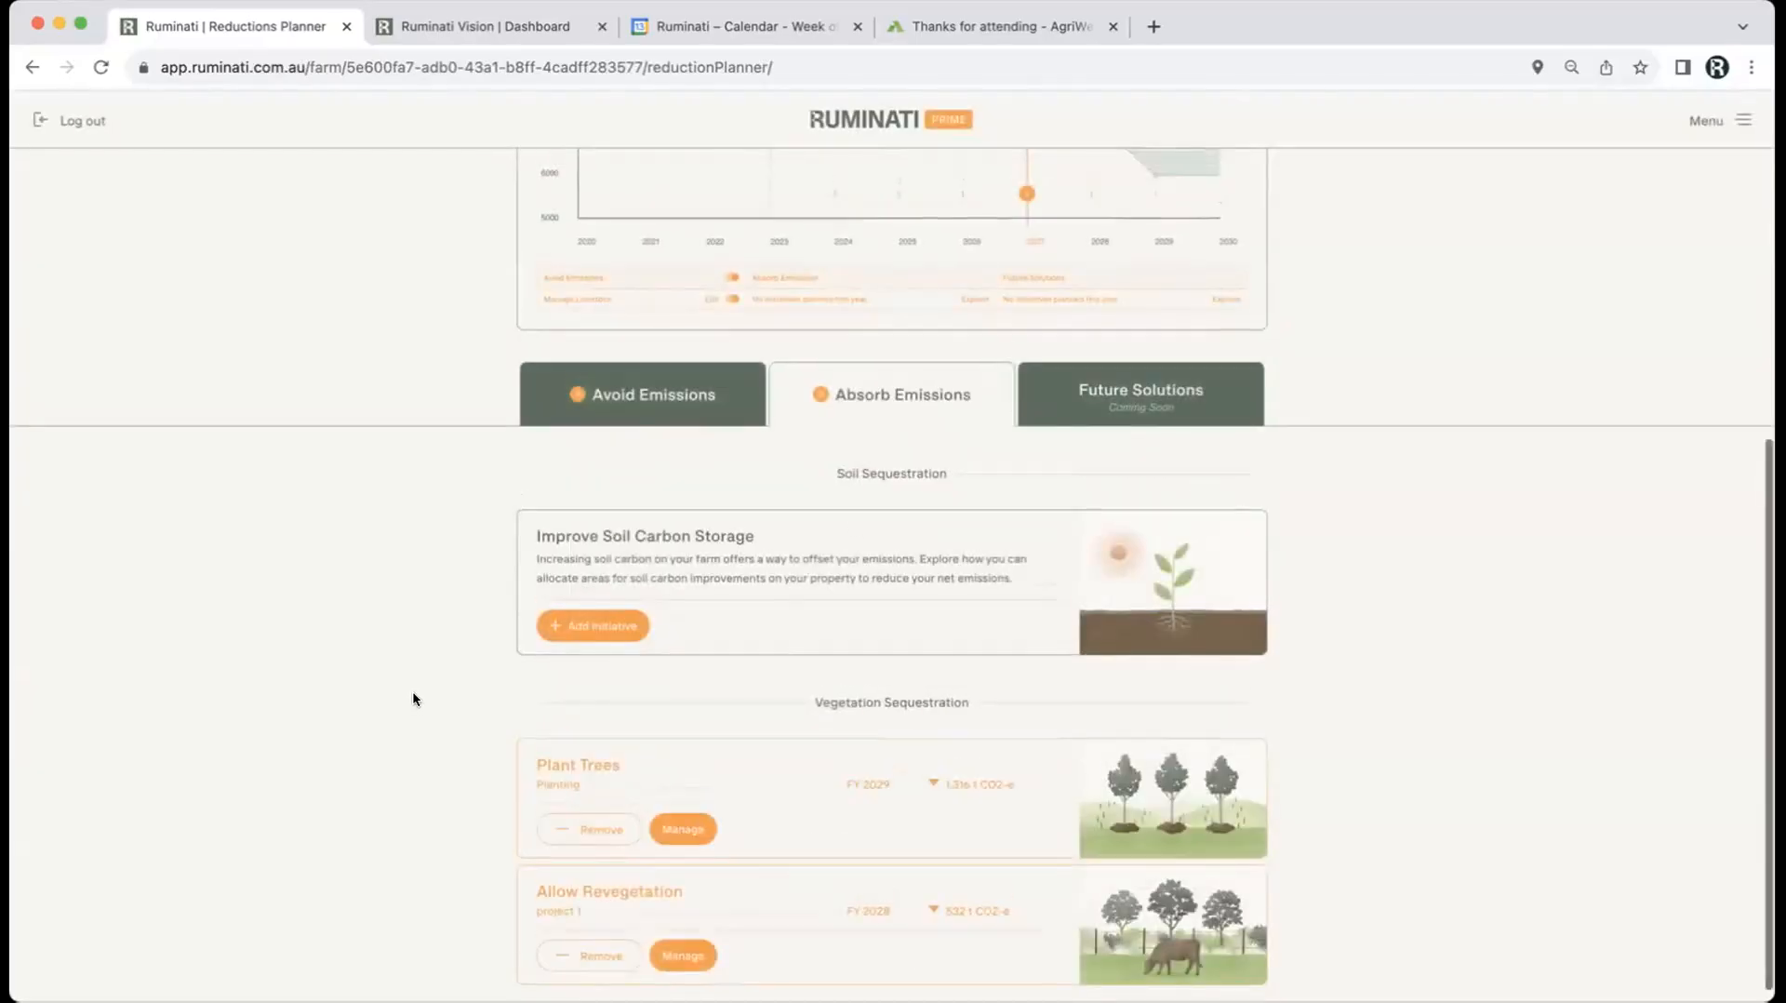
{"action": "scroll", "coordinate": [412, 697], "scroll_direction": "up", "scroll_amount": 4}
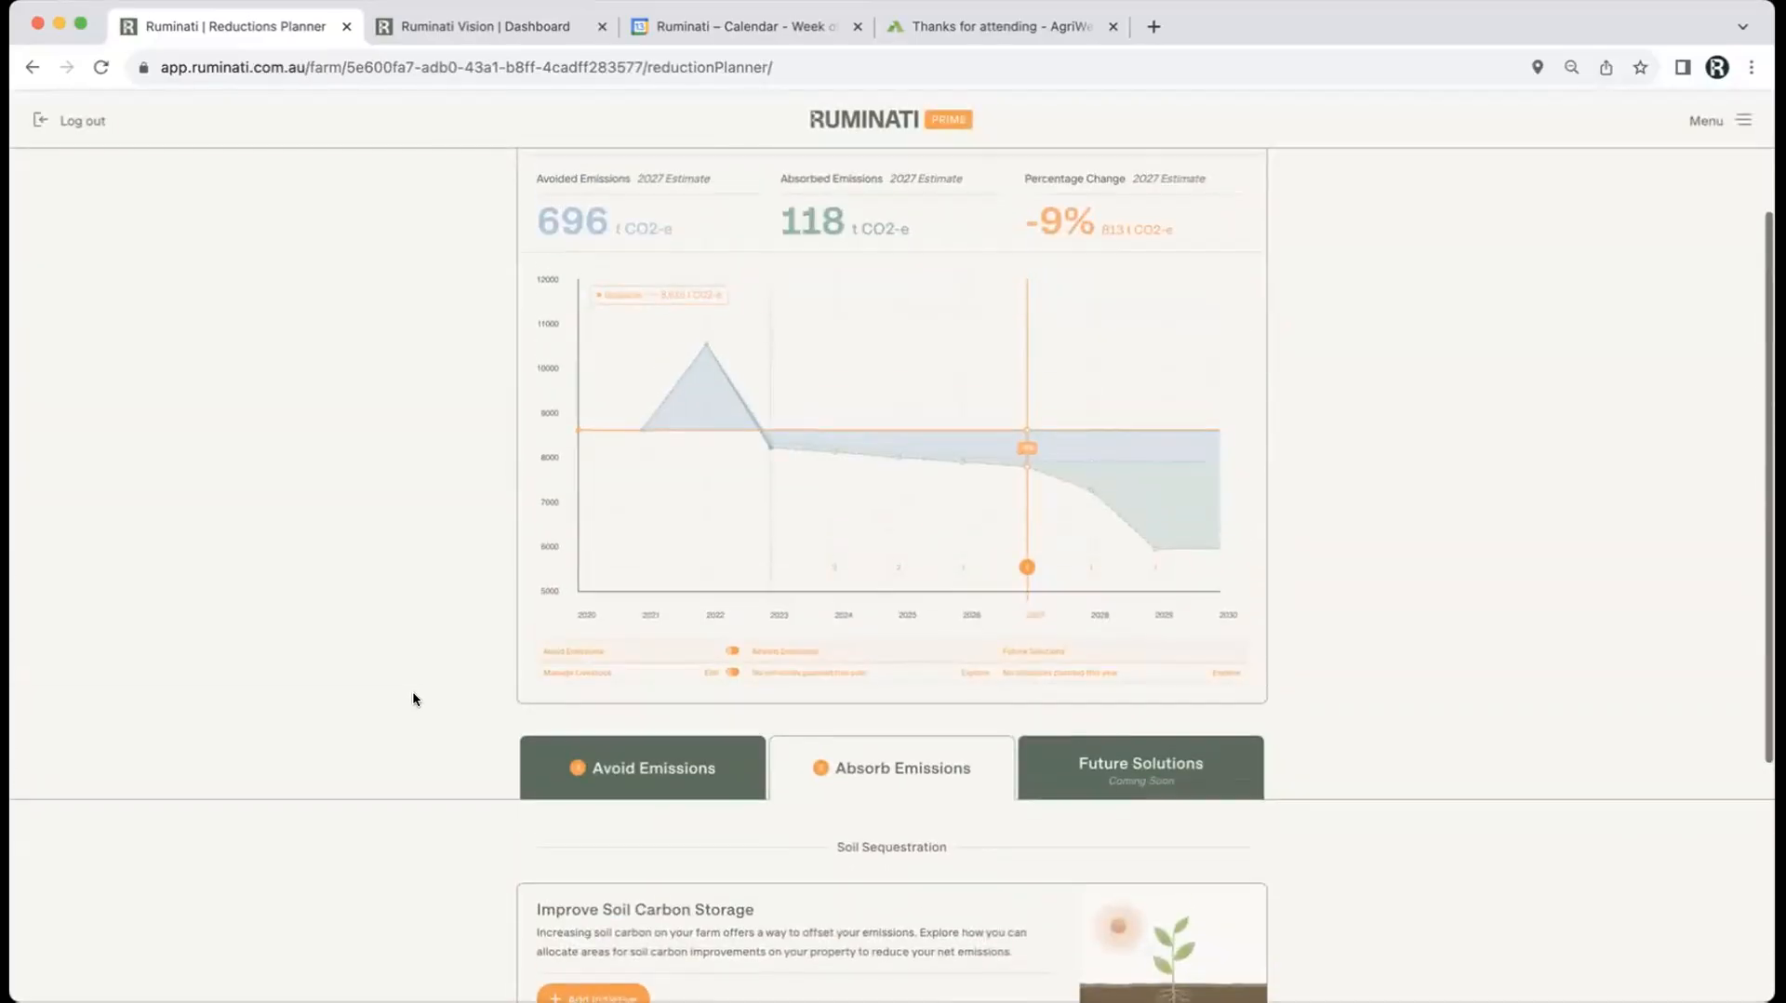
Step: Select 2029 on the chart timeline to see 696 t avoided, 1,966 t absorbed and -31%
{"action": "left_click", "coordinate": [1152, 560]}
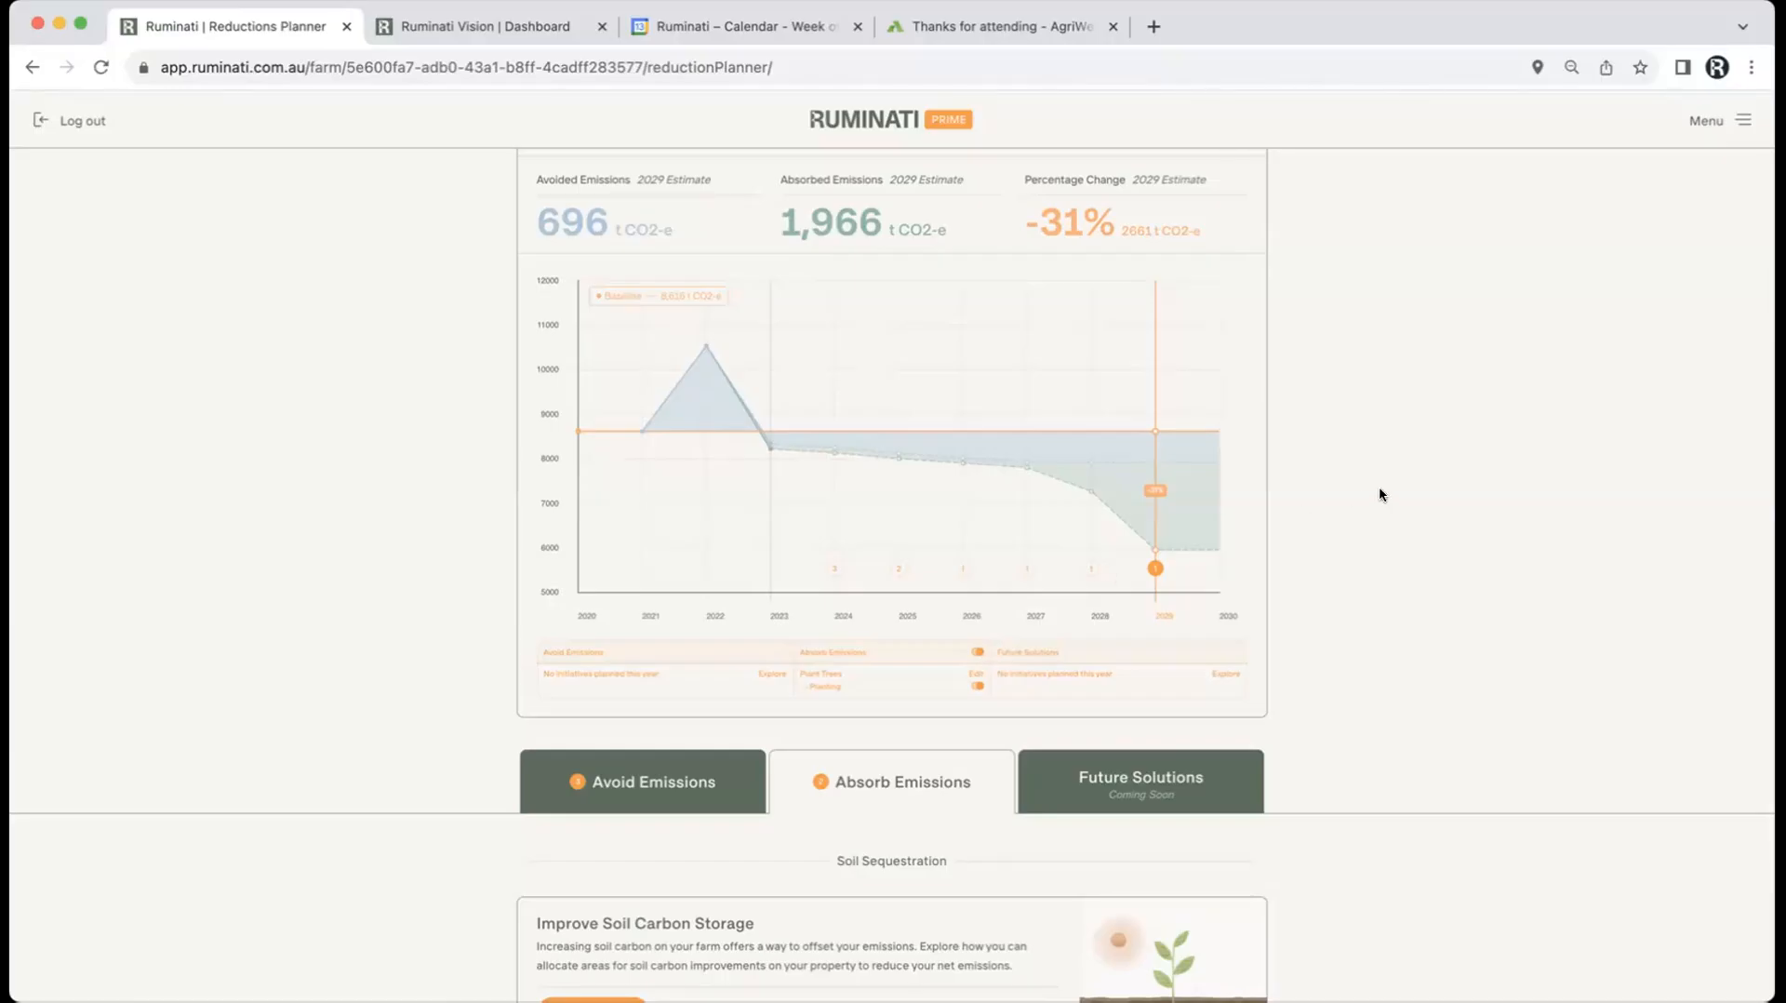
{"action": "scroll", "coordinate": [1379, 494], "scroll_direction": "up", "scroll_amount": 4}
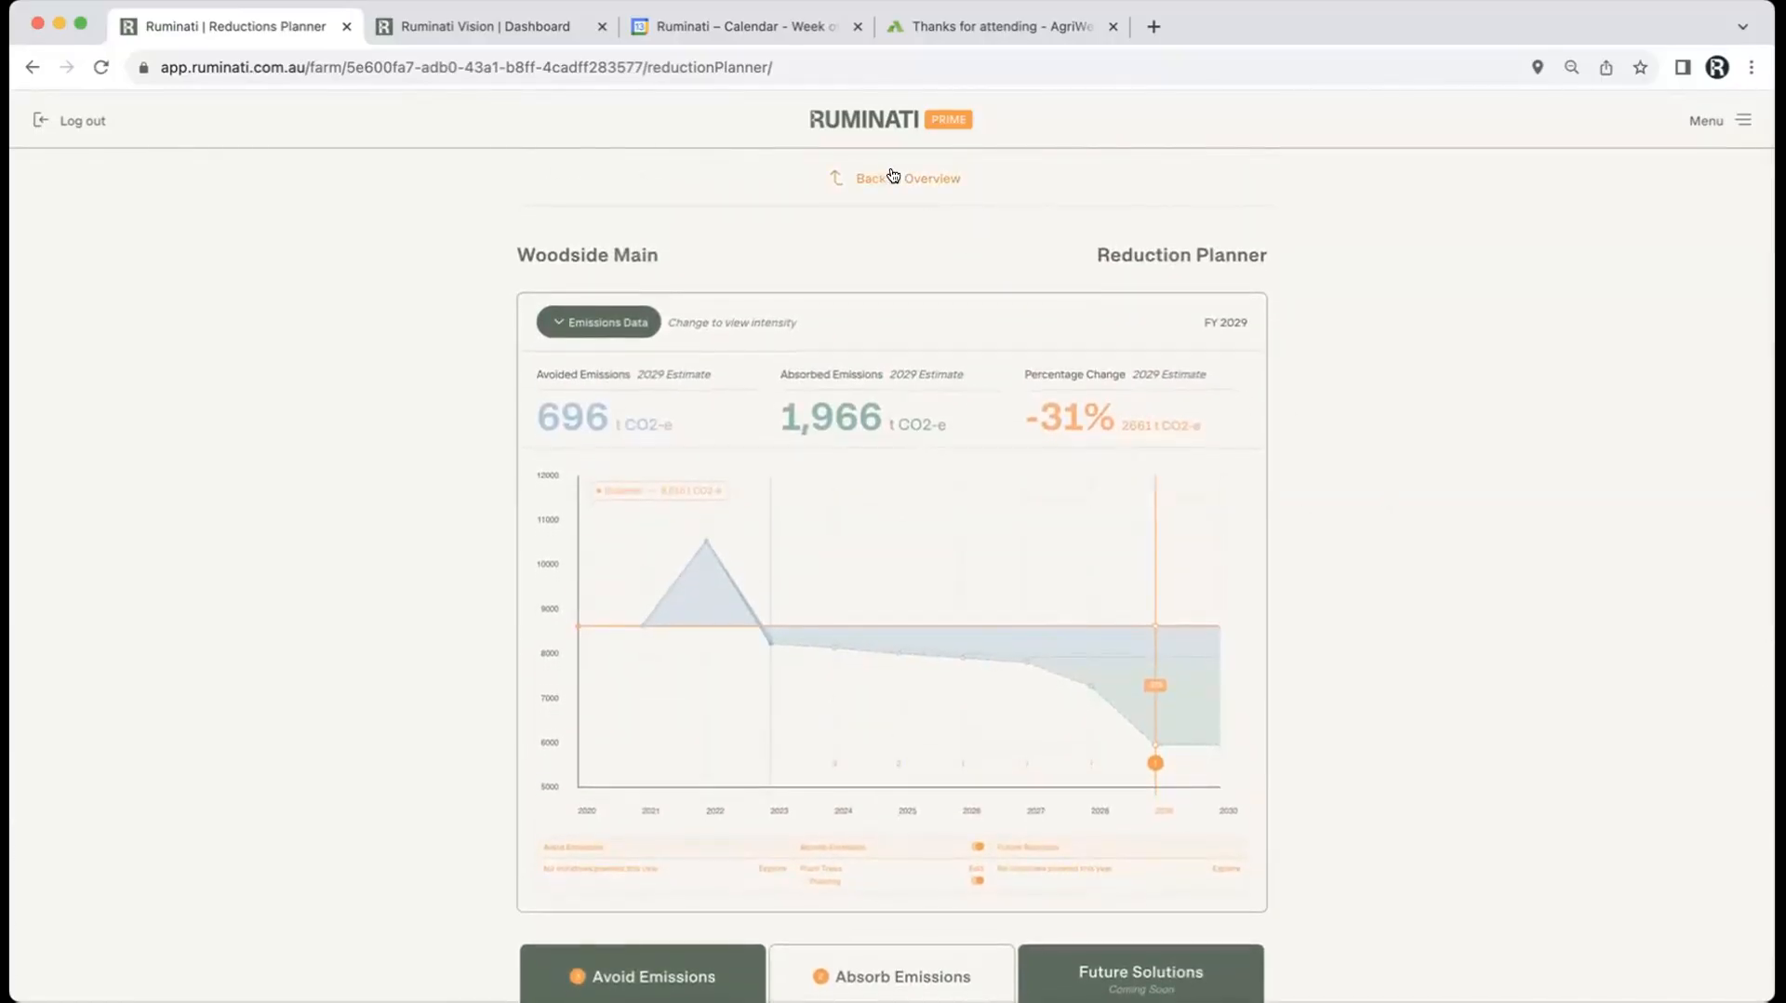
Step: Leave the planner via Back to Overview to reach Woodside Main's overview page
{"action": "left_click", "coordinate": [893, 177]}
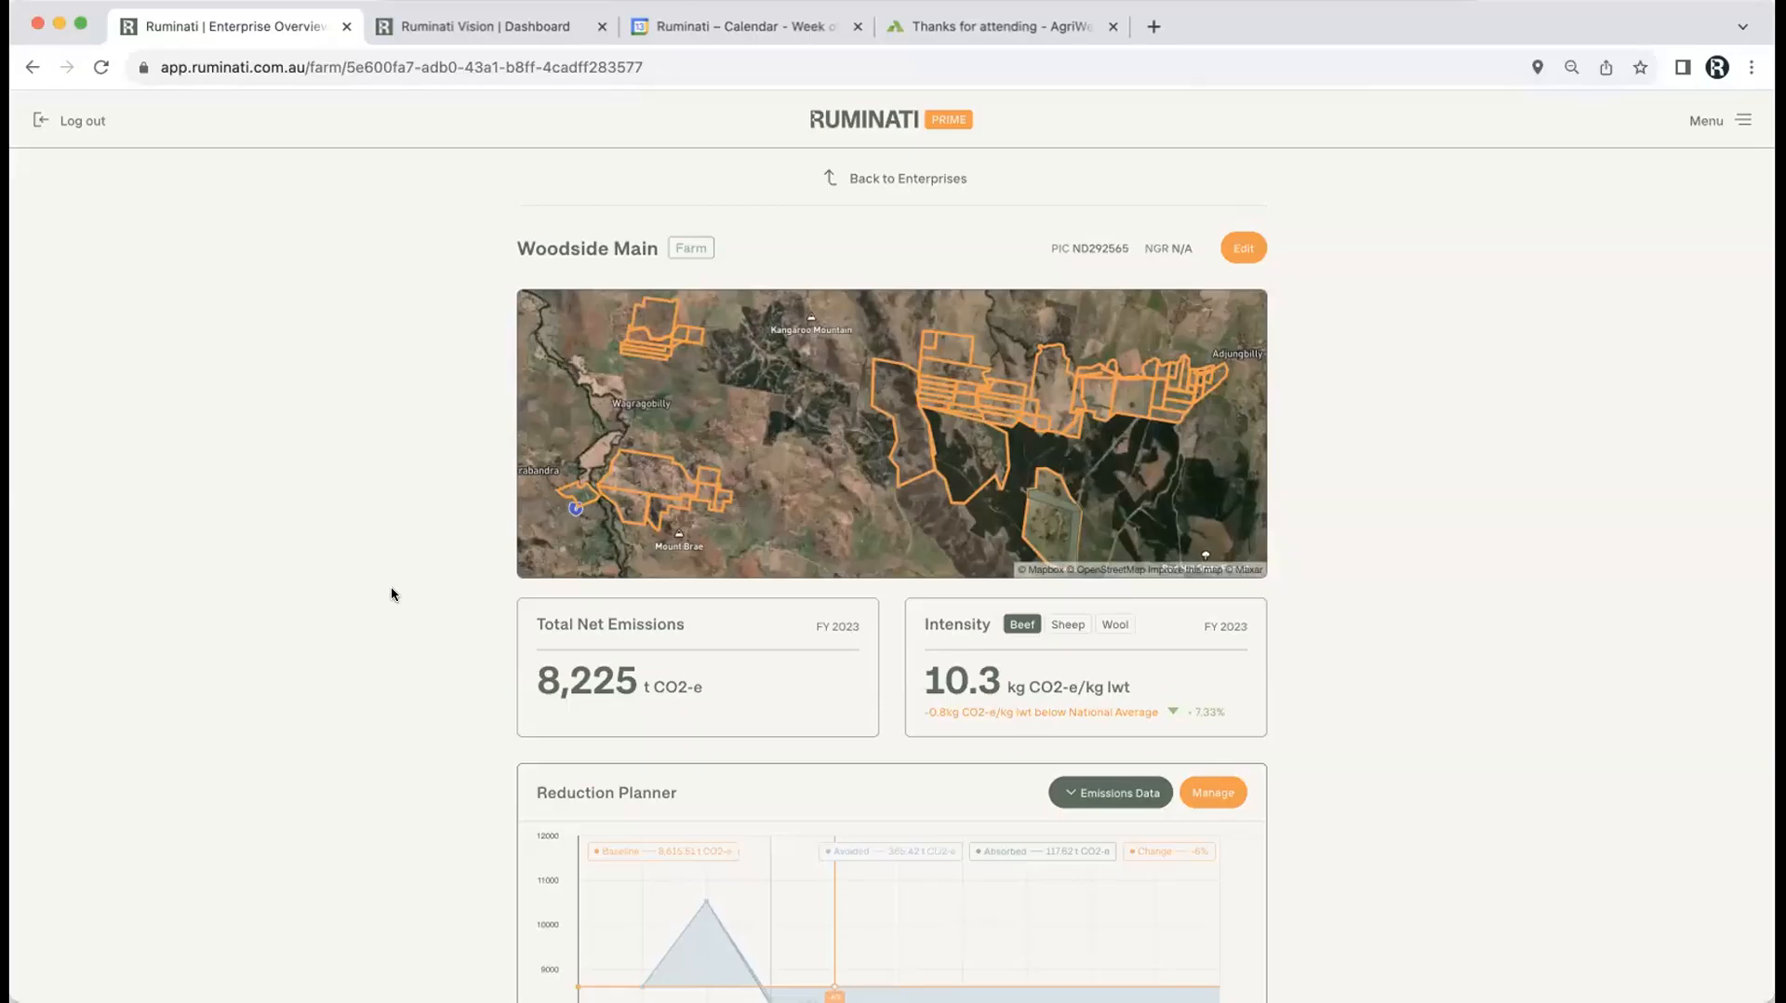
{"action": "left_click", "coordinate": [477, 27]}
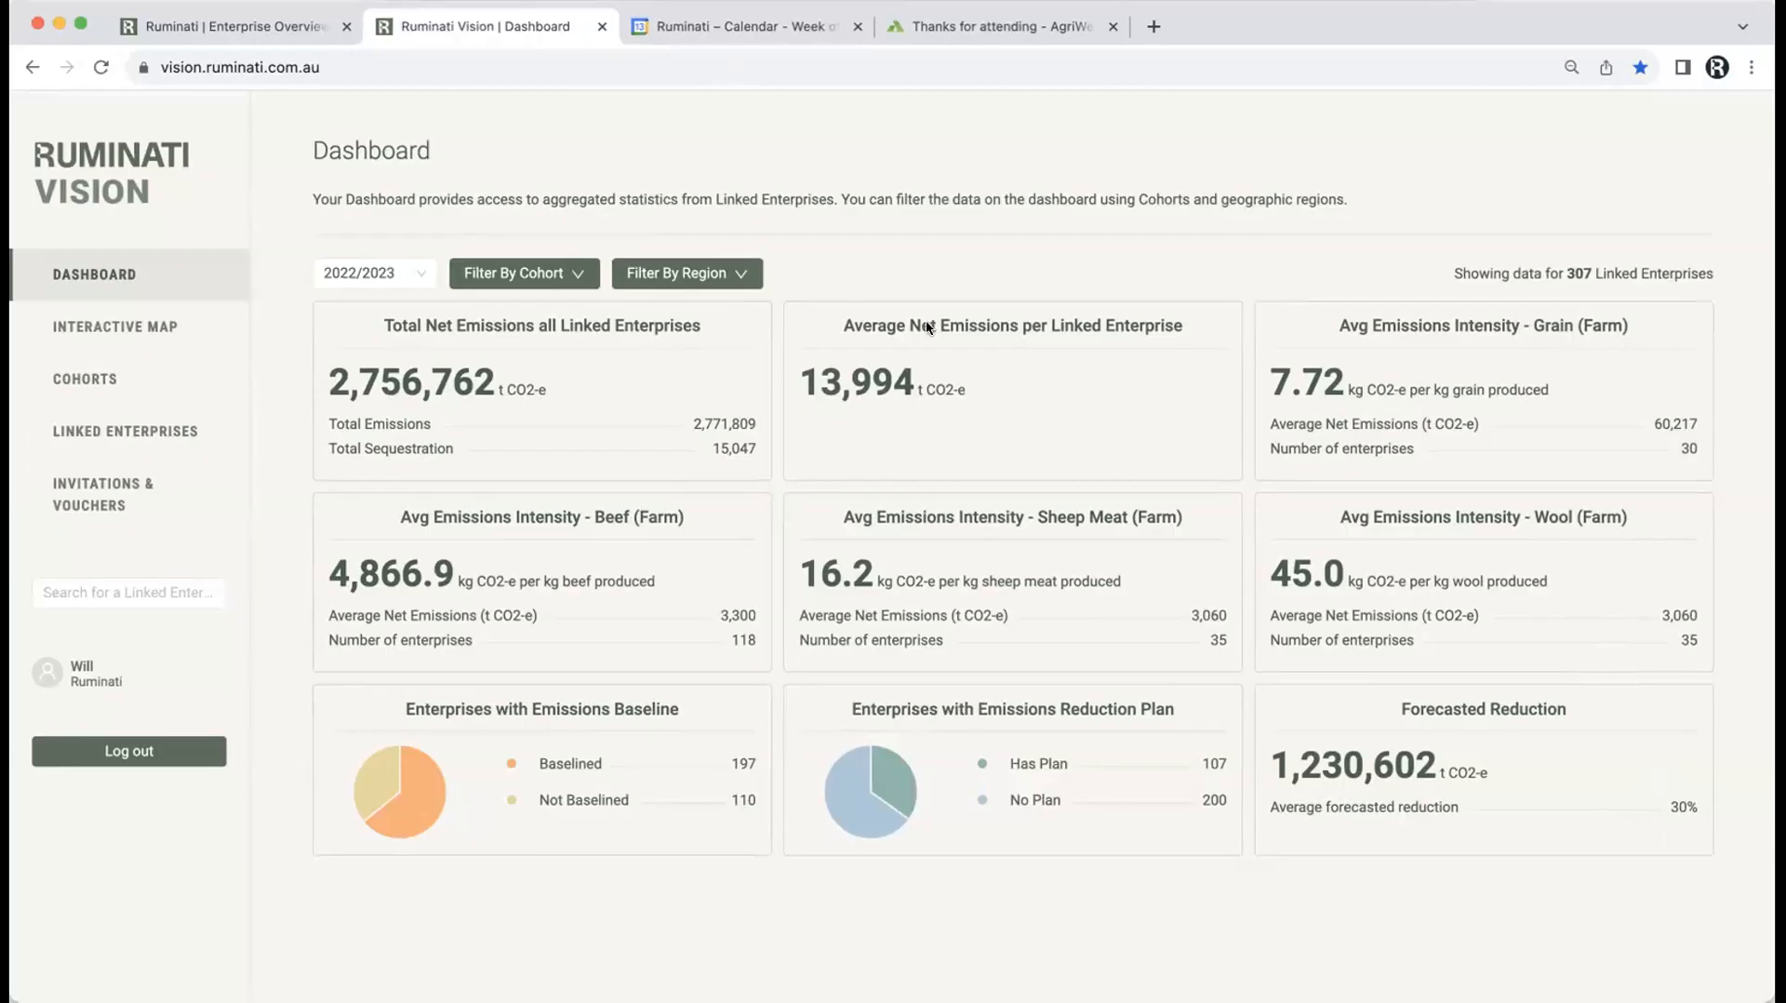
{"action": "left_click", "coordinate": [258, 27]}
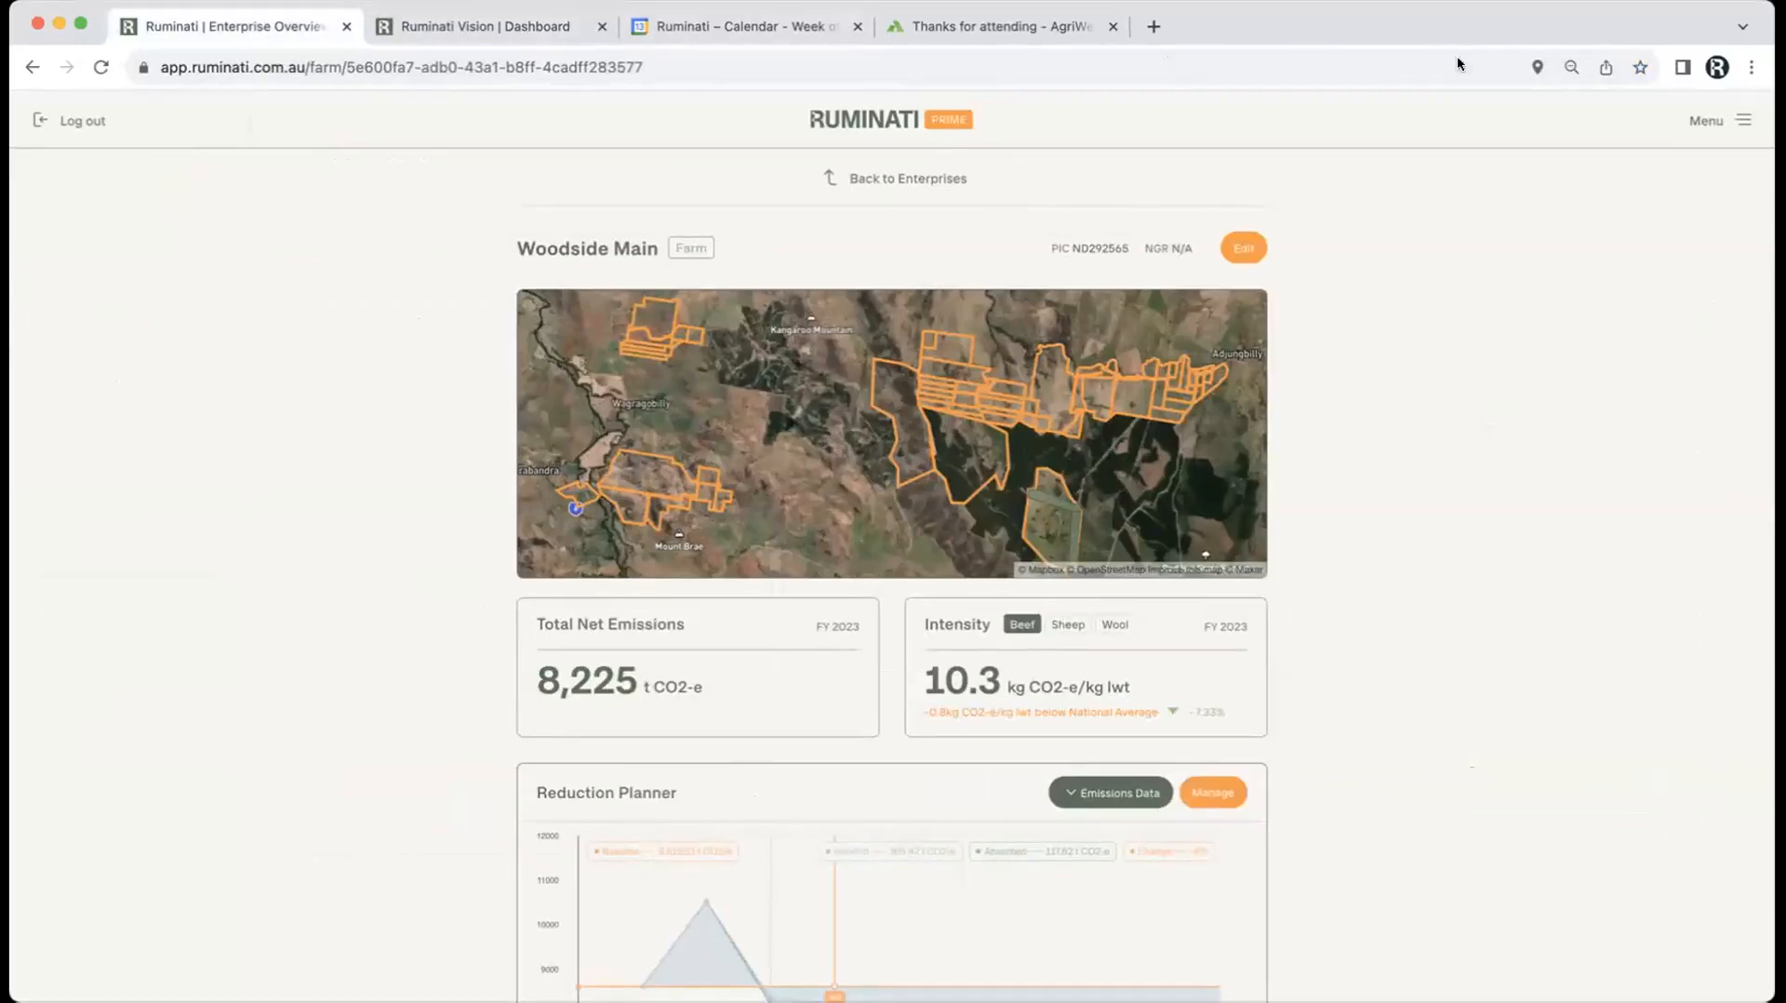
Step: Go to Corporate Partners, add a new connection, and list the partners available to share with
{"action": "left_click", "coordinate": [1729, 121]}
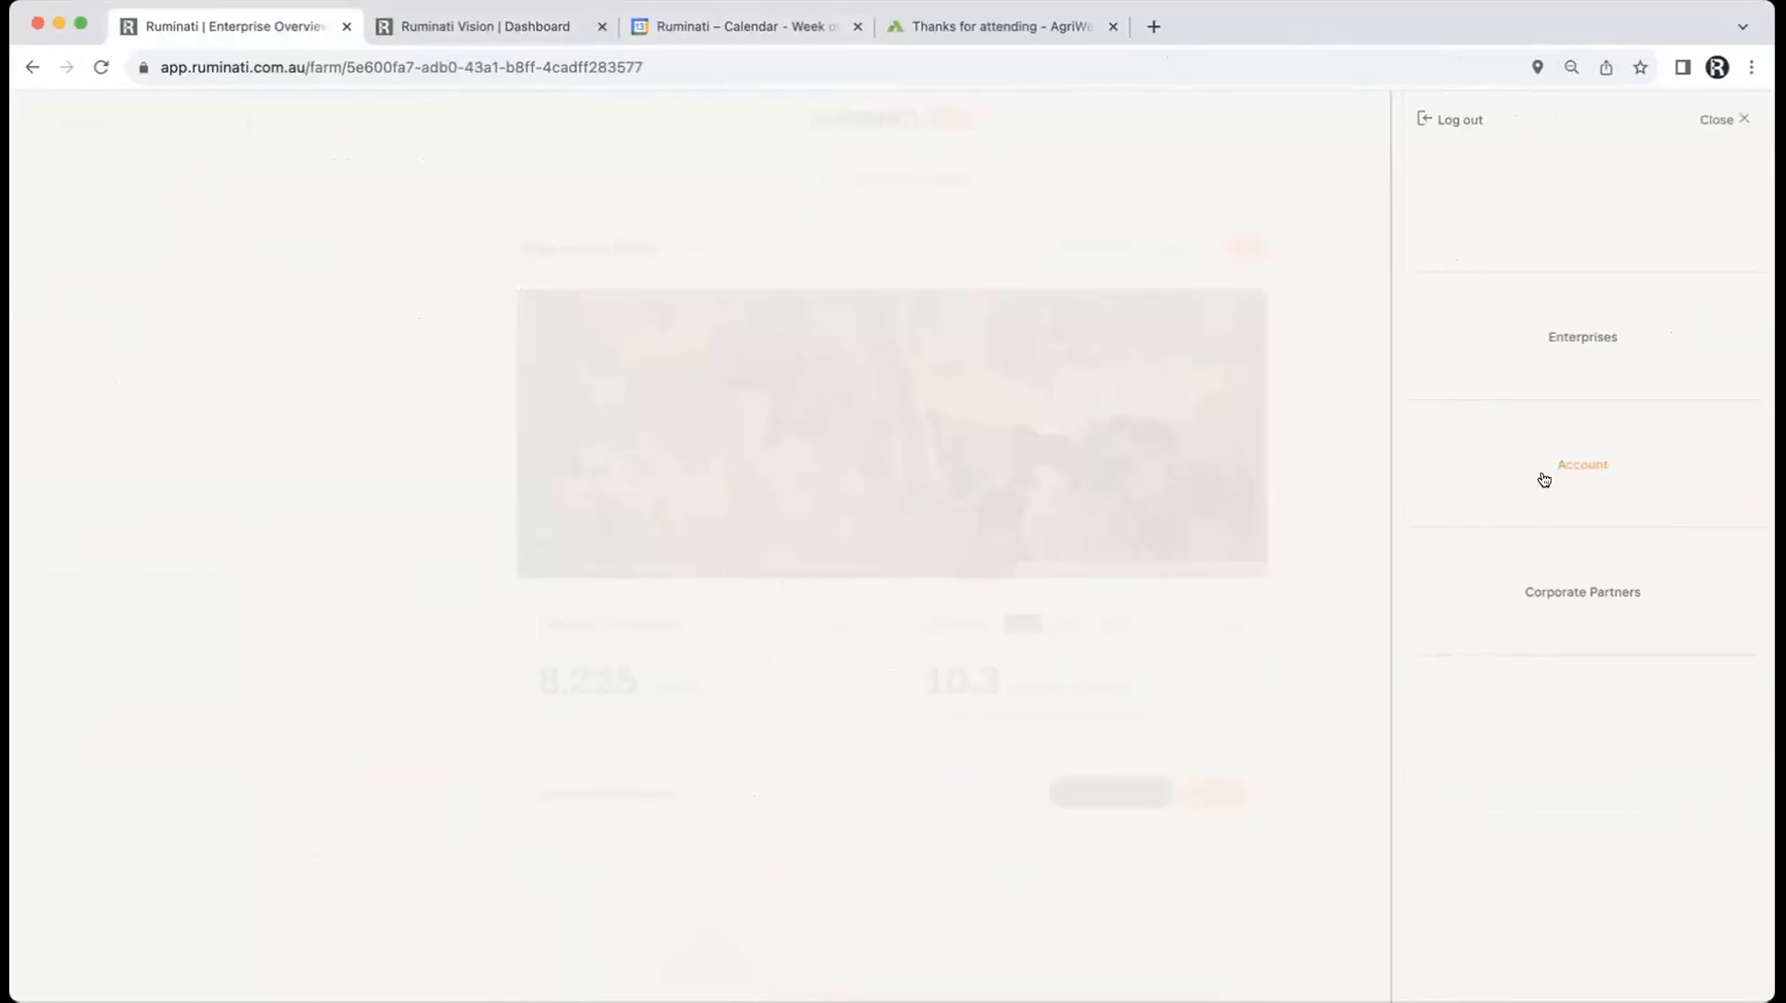
{"action": "left_click", "coordinate": [1547, 590]}
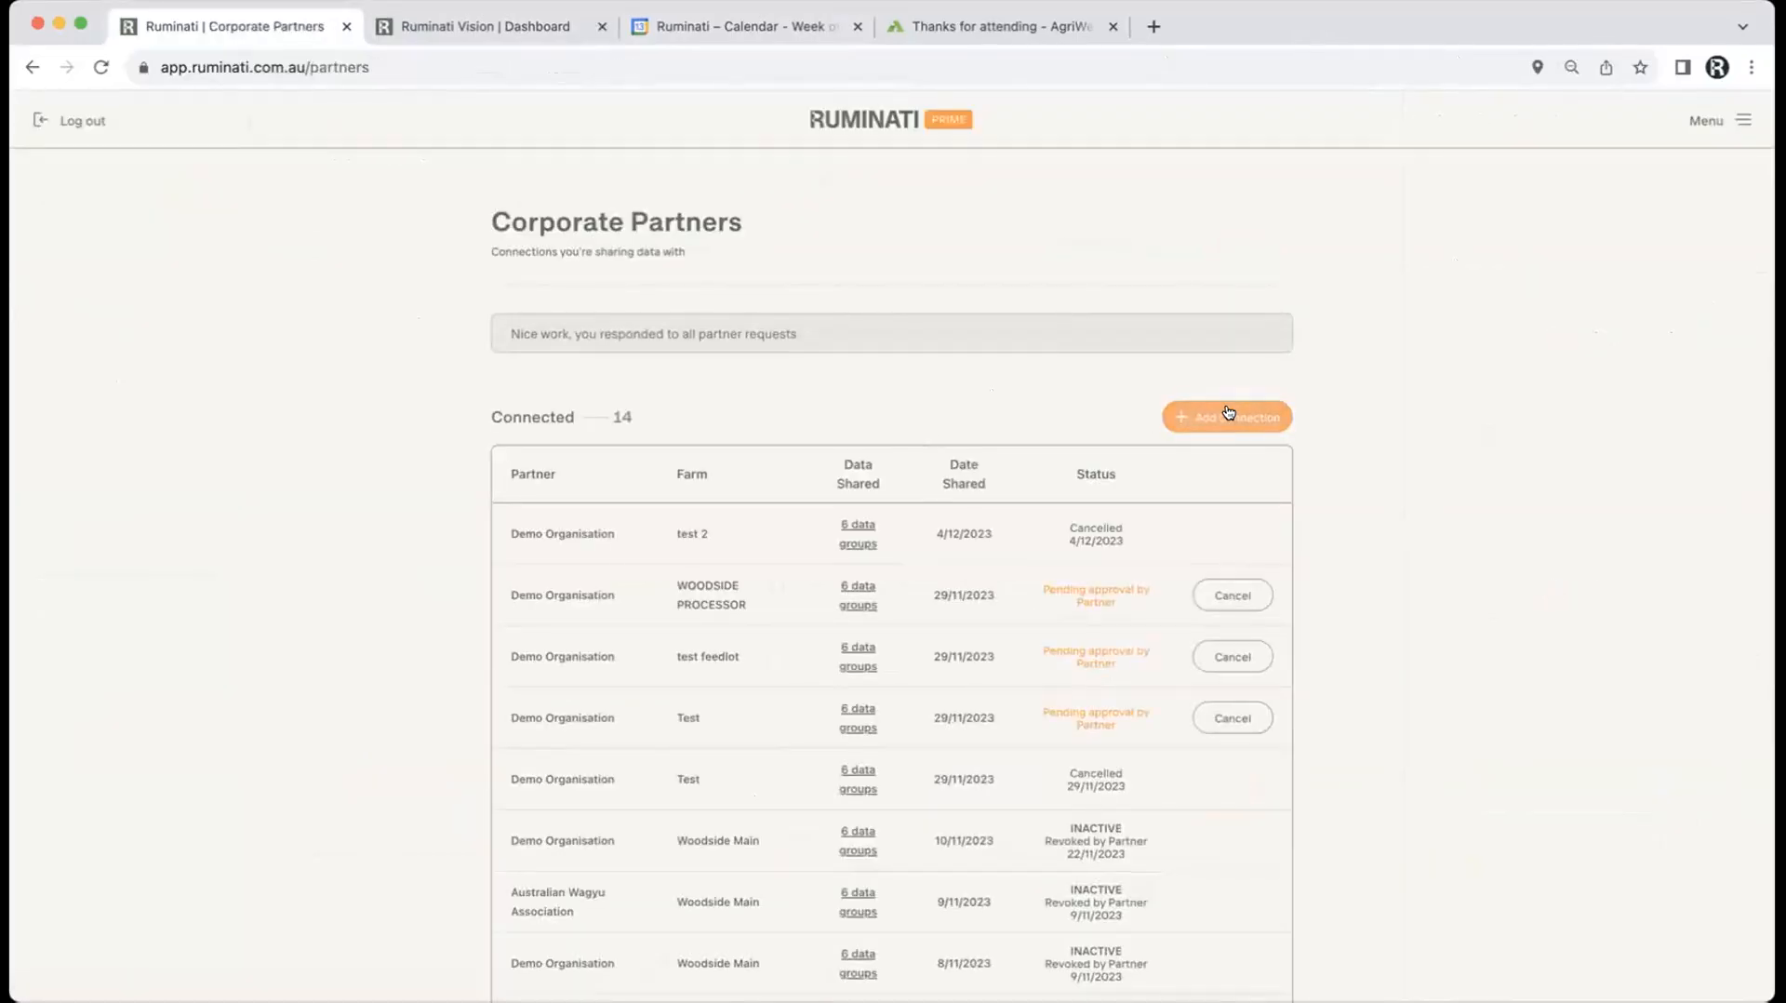
{"action": "left_click", "coordinate": [1232, 409]}
{"action": "left_click", "coordinate": [641, 350]}
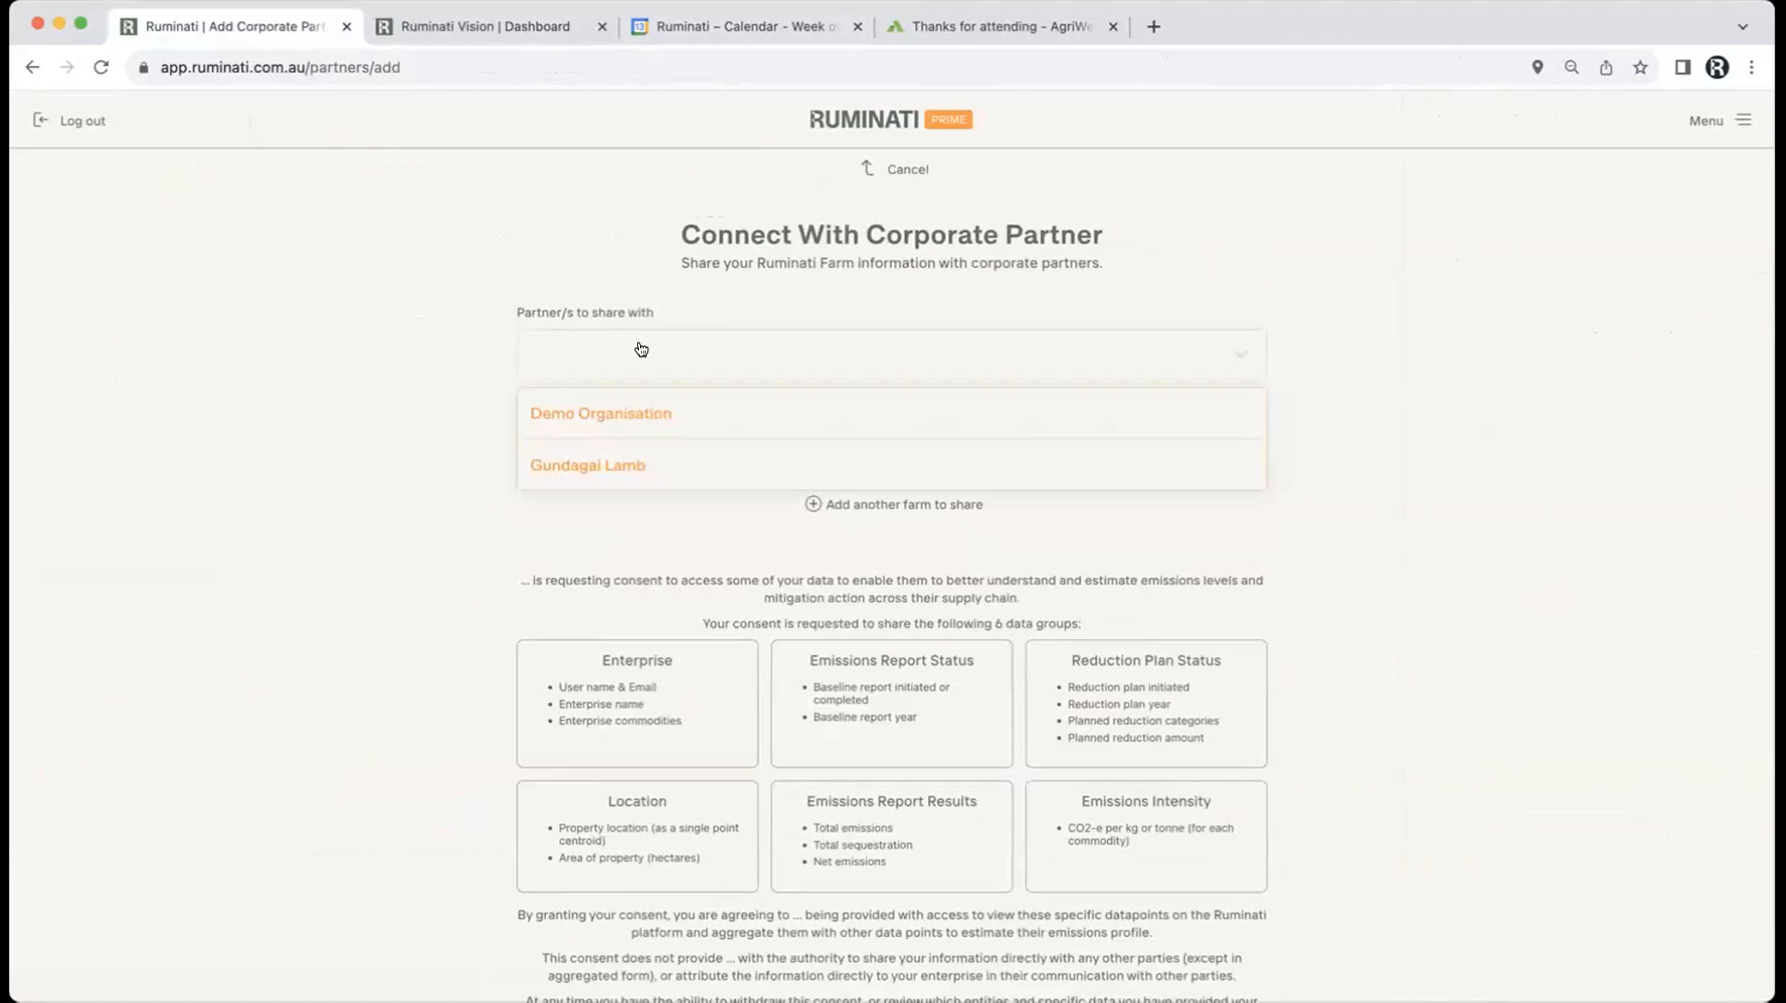
Step: Target Demo Organisation, share farm test 2, and add a second empty farm row
{"action": "left_click", "coordinate": [590, 413]}
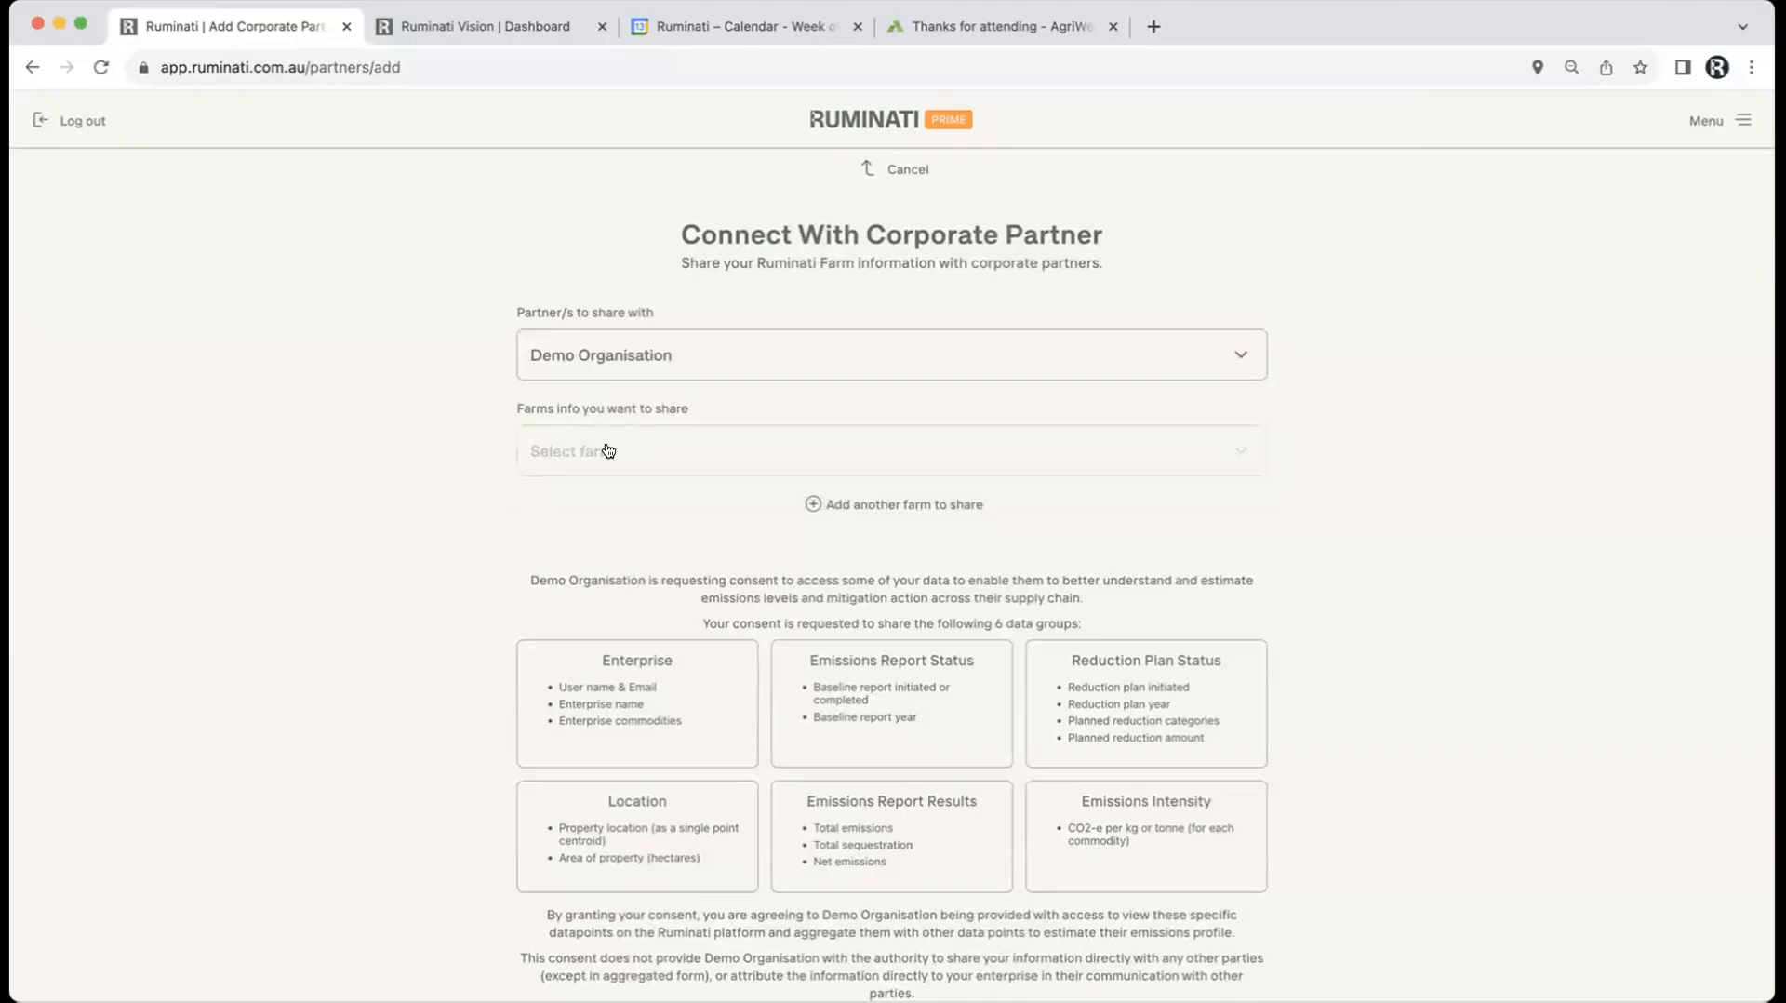
{"action": "left_click", "coordinate": [609, 450]}
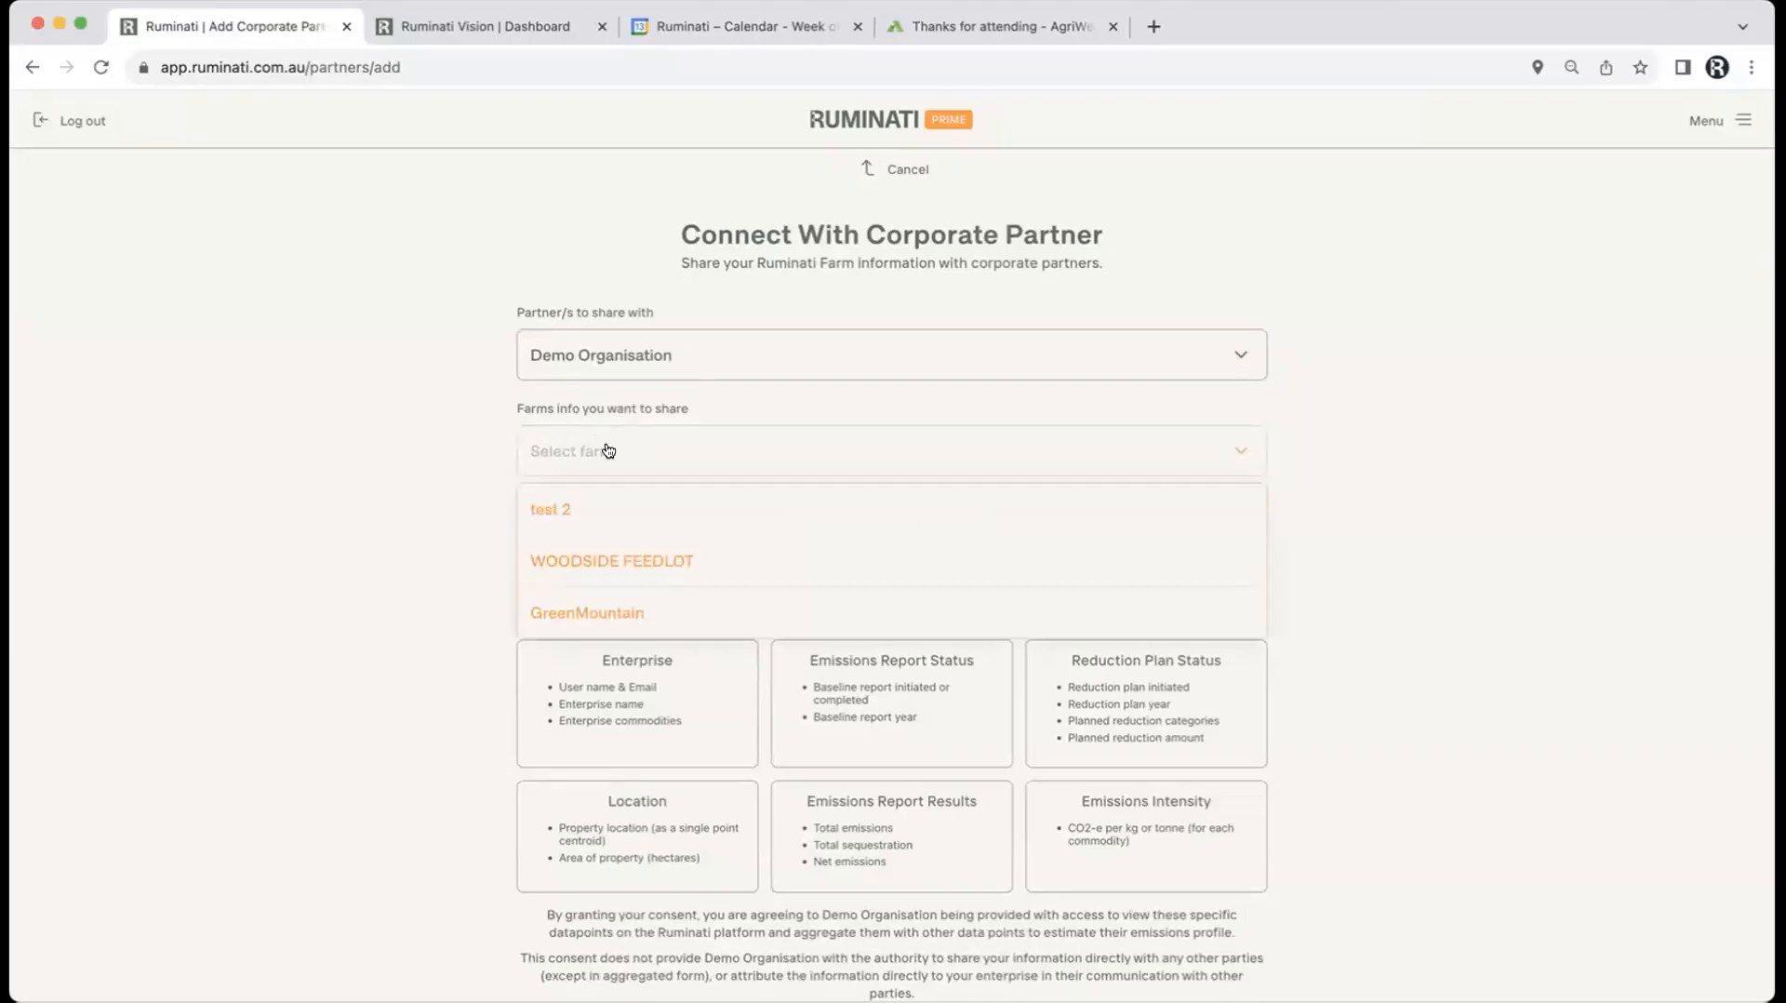
{"action": "left_click", "coordinate": [555, 515]}
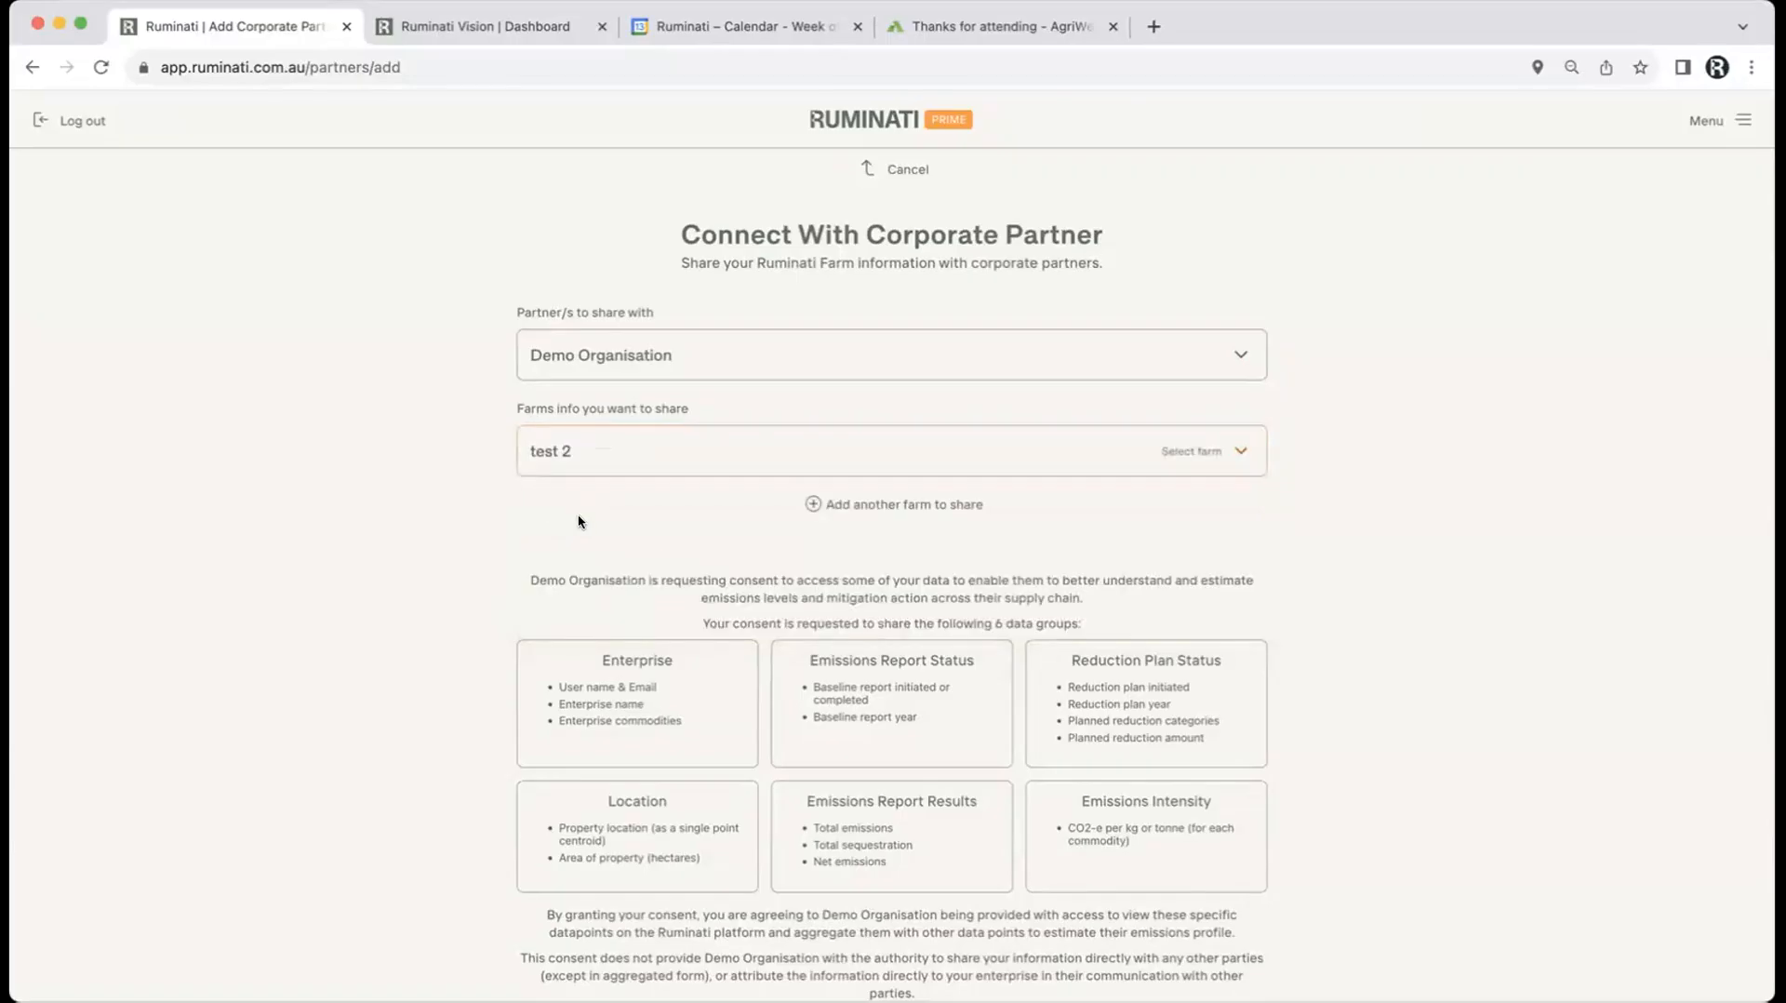
{"action": "scroll", "coordinate": [890, 625], "scroll_direction": "down", "scroll_amount": 1}
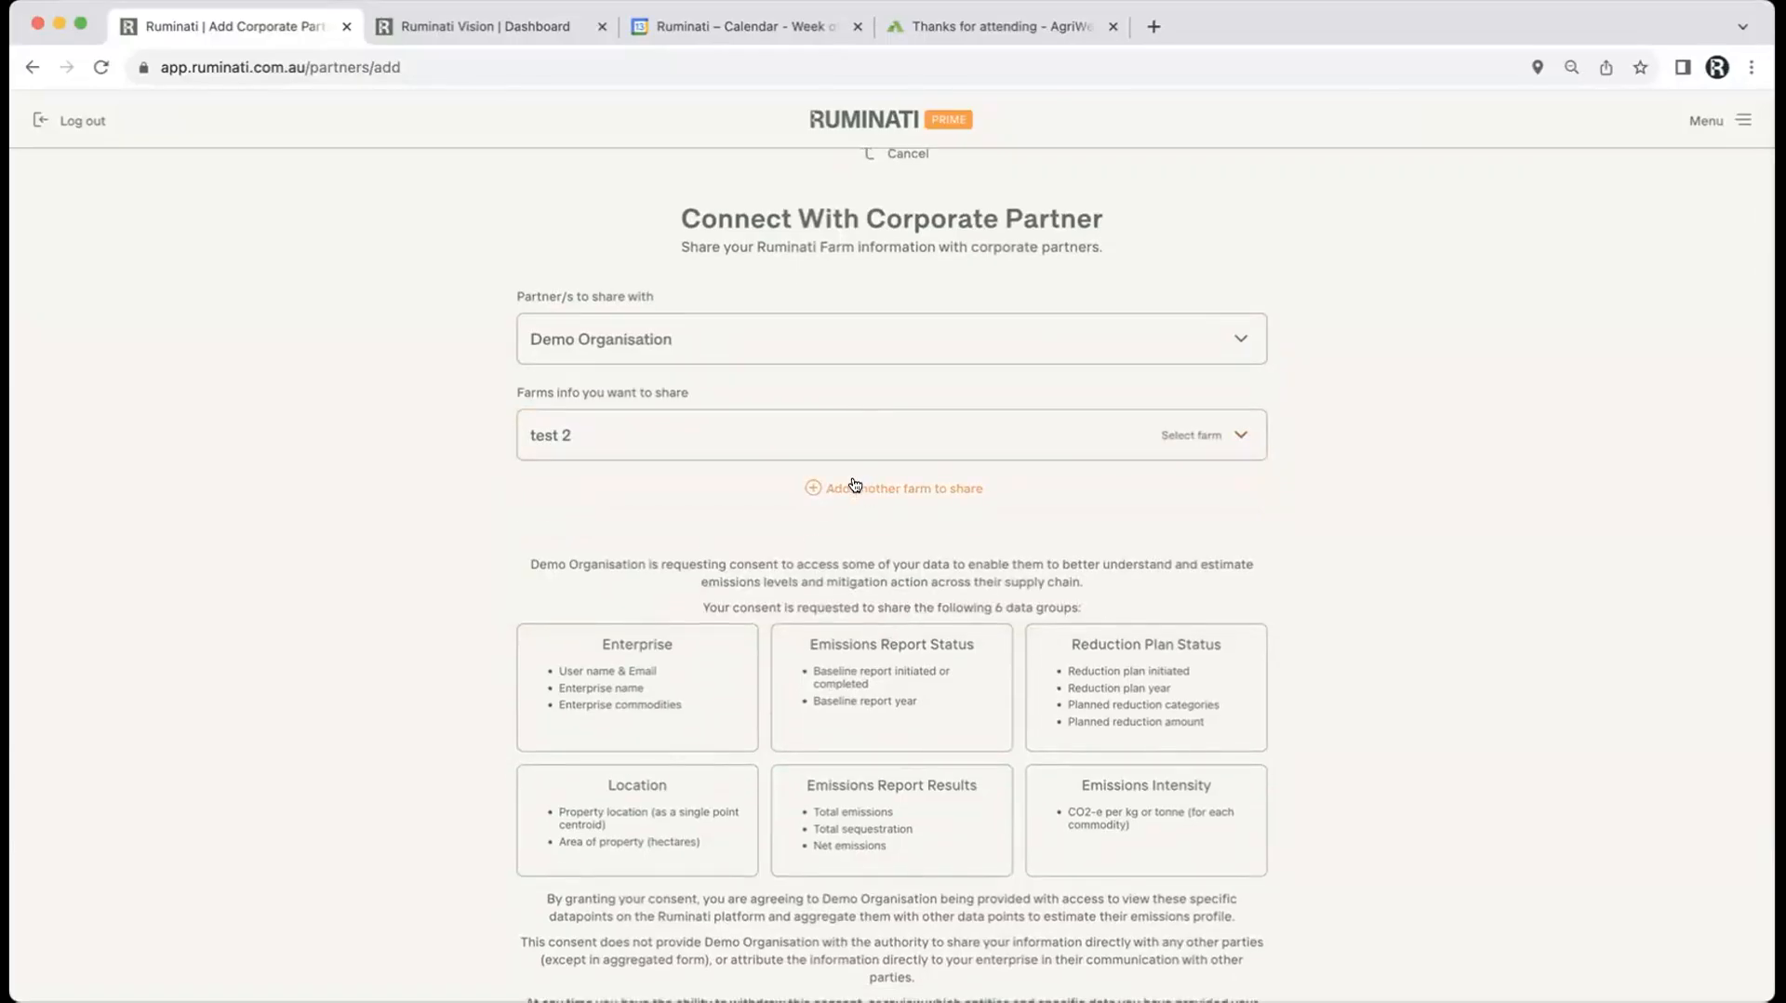
{"action": "left_click", "coordinate": [861, 477]}
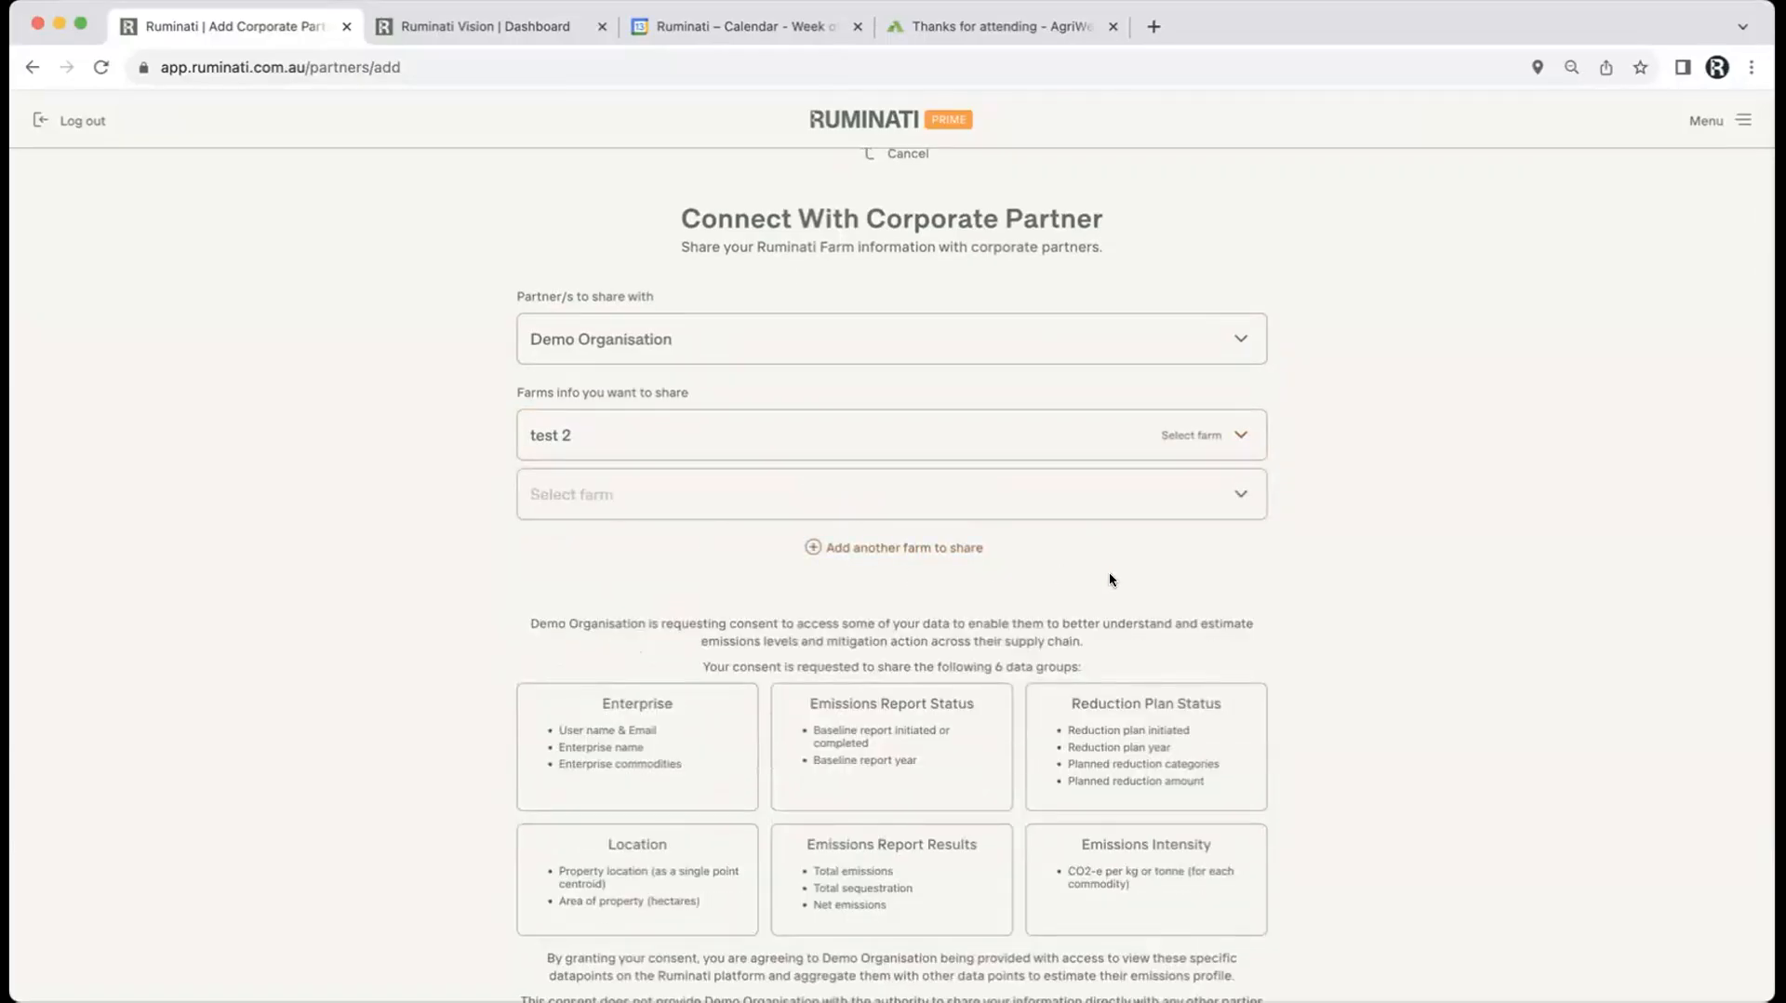
{"action": "scroll", "coordinate": [1109, 572], "scroll_direction": "down", "scroll_amount": 5}
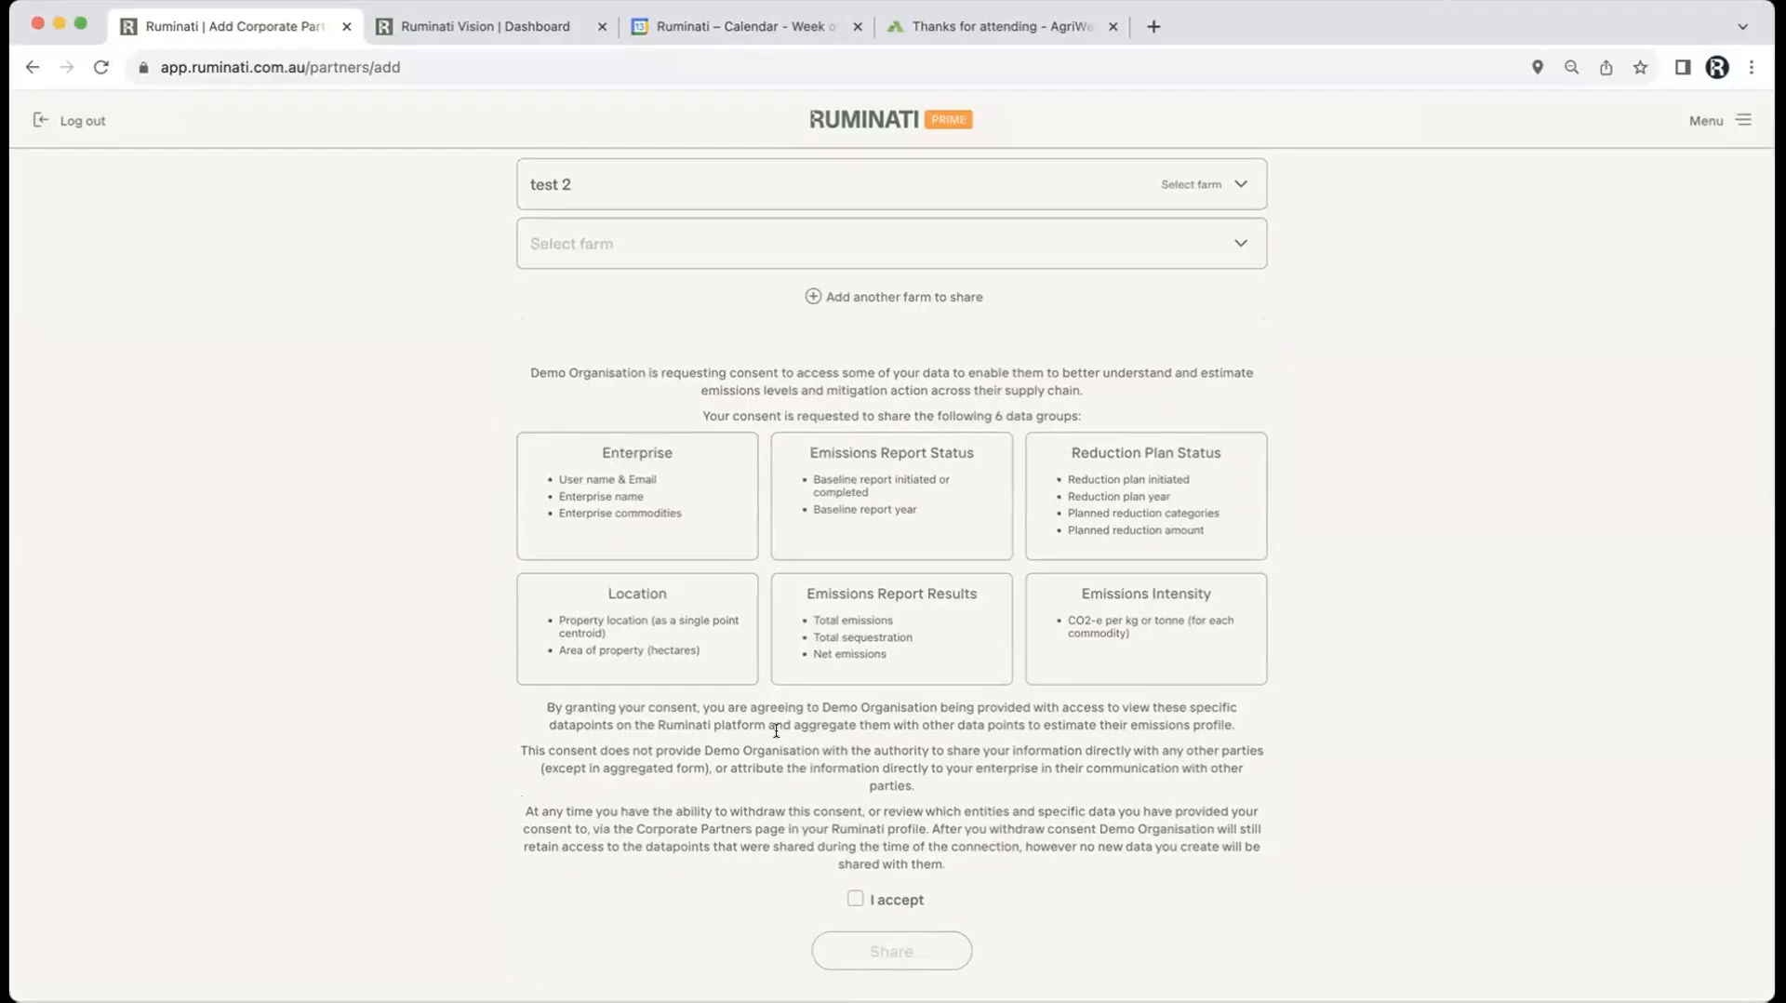
Step: Accept consent for the 6 data groups and share test 2 with Demo Organisation
{"action": "left_click", "coordinate": [852, 899]}
{"action": "left_click", "coordinate": [851, 949]}
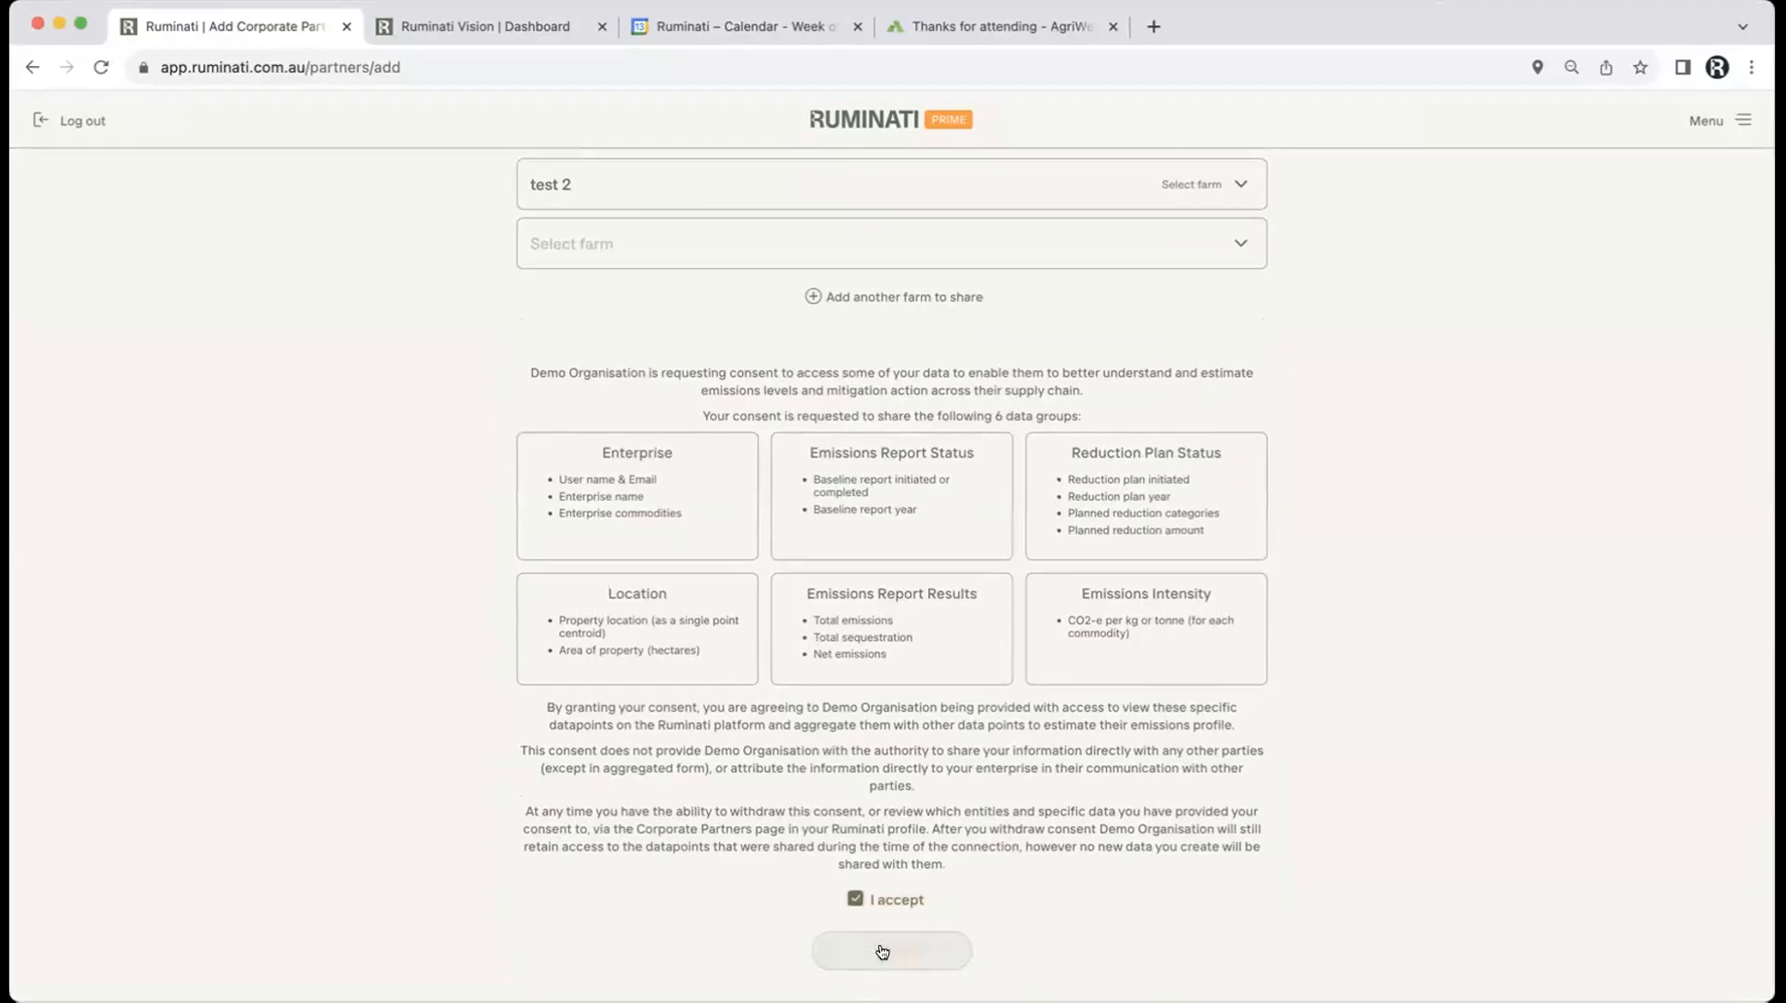